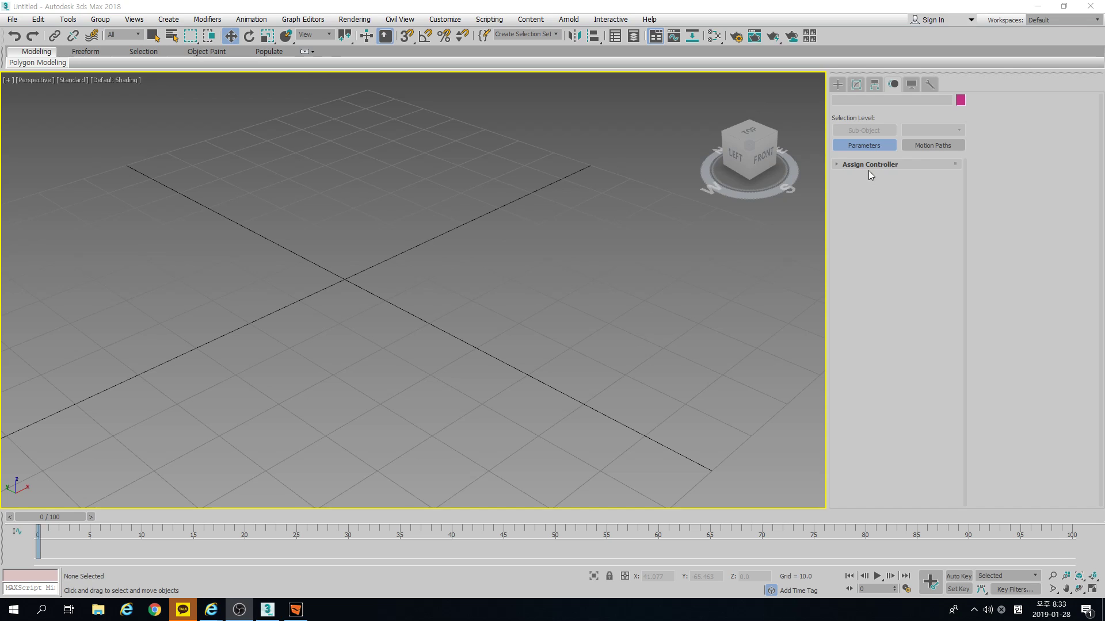
# Create a Biped about 34 units tall near the grid origin in the perspective view
pyautogui.click(838, 85)
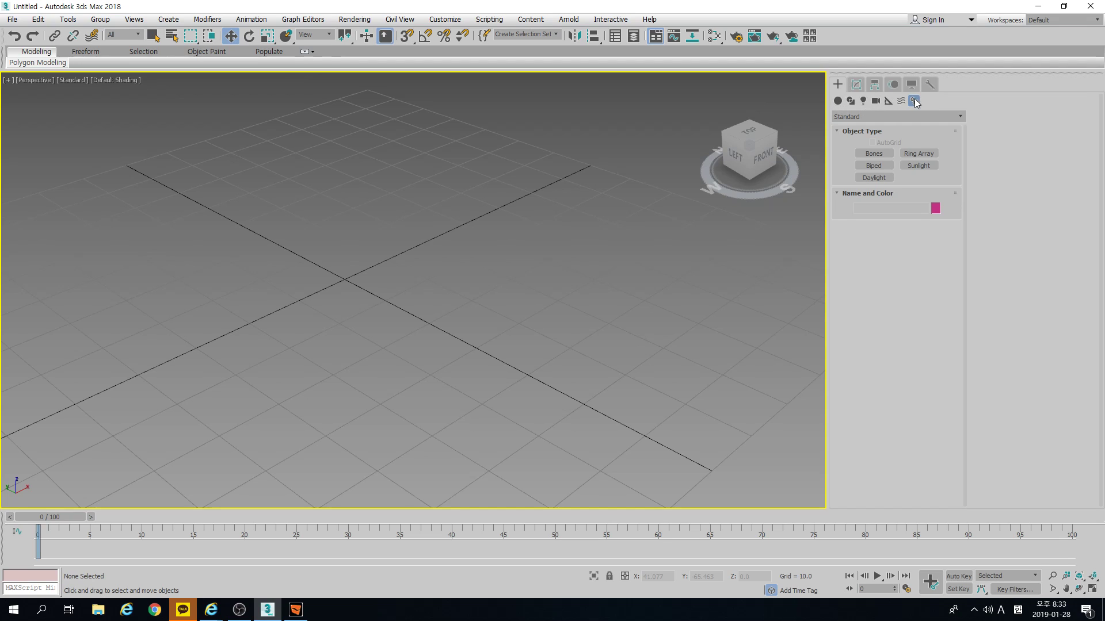
pyautogui.click(870, 168)
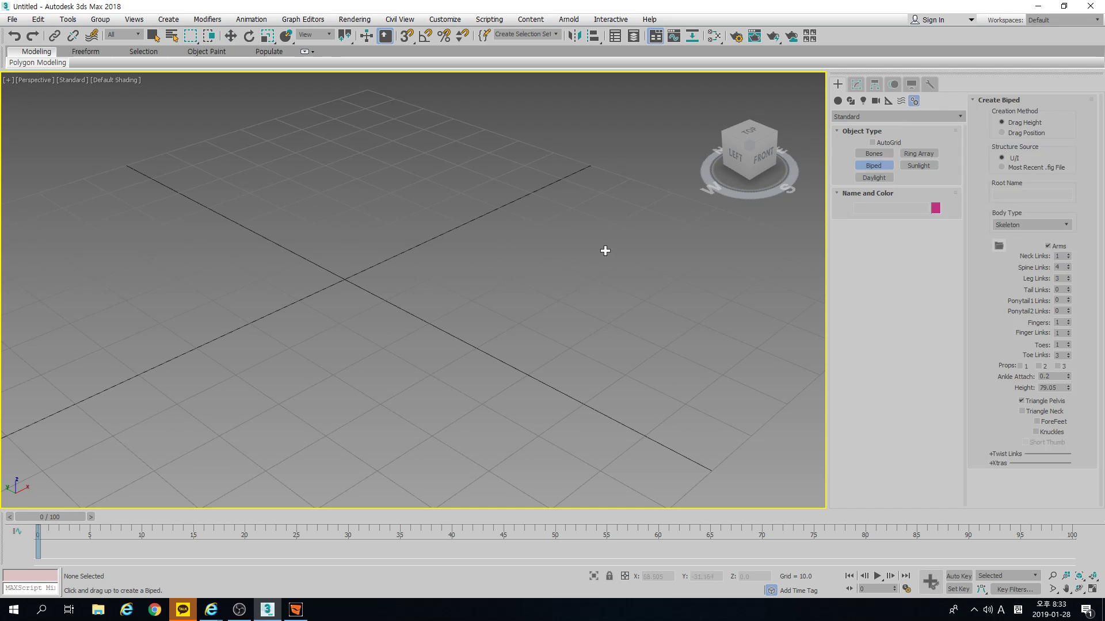
pyautogui.press('t')
pyautogui.moveTo(456, 249); pyautogui.dragTo(538, 212, button='middle')
pyautogui.hotkey('shift', 'z')
pyautogui.hotkey('shift', 'z')
pyautogui.moveTo(405, 284); pyautogui.dragTo(506, 330, button='middle')
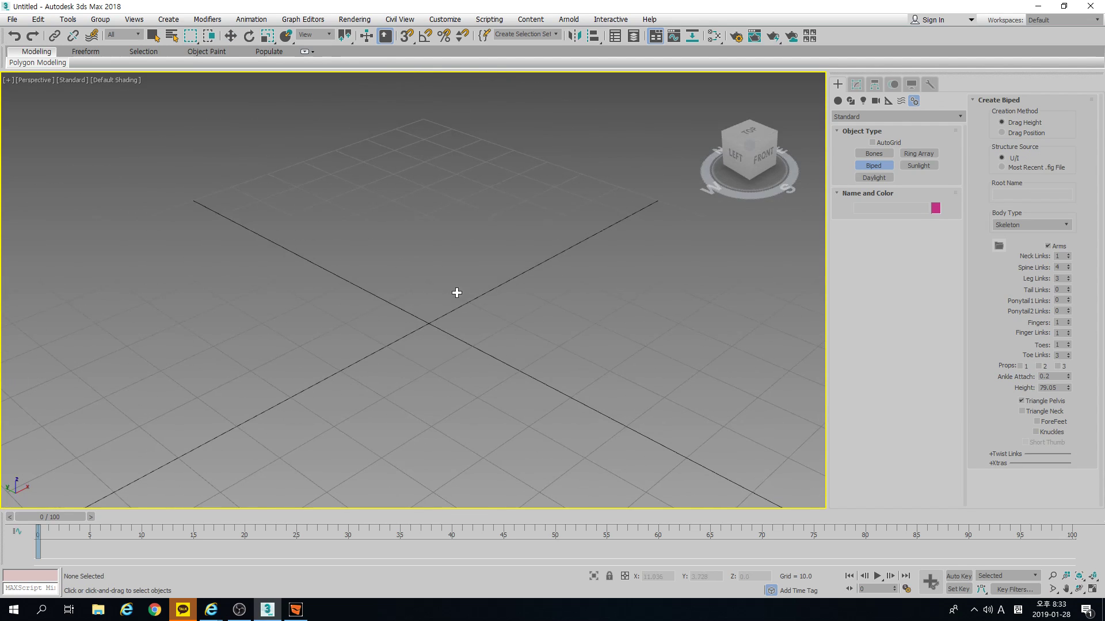
pyautogui.moveTo(481, 333); pyautogui.dragTo(491, 138)
# Examine the biped's centre-of-mass object and pelvis up close from the front in wireframe and shaded display
pyautogui.press('w')
pyautogui.press('f')
pyautogui.press('z')
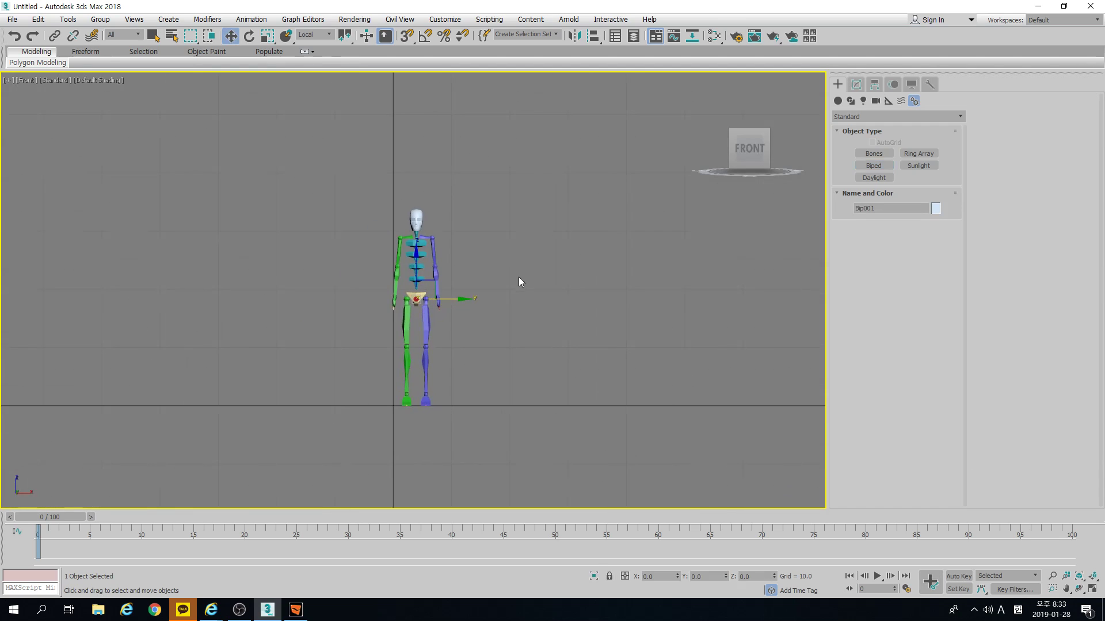
pyautogui.scroll(5, 494, 304)
pyautogui.press('F3')
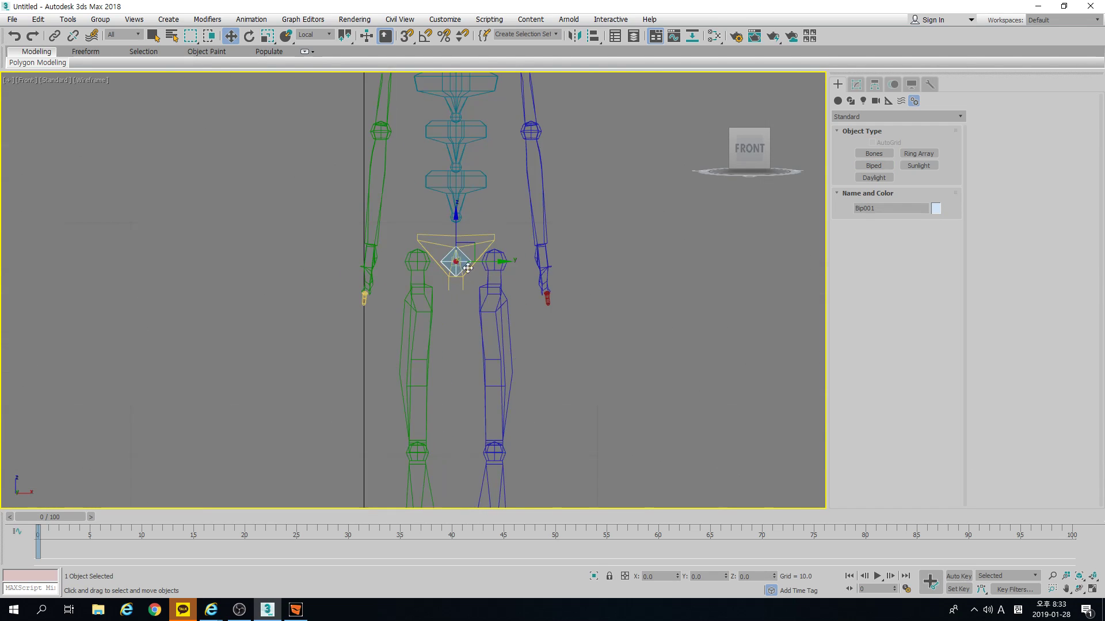
pyautogui.click(458, 264)
pyautogui.scroll(3, 457, 267)
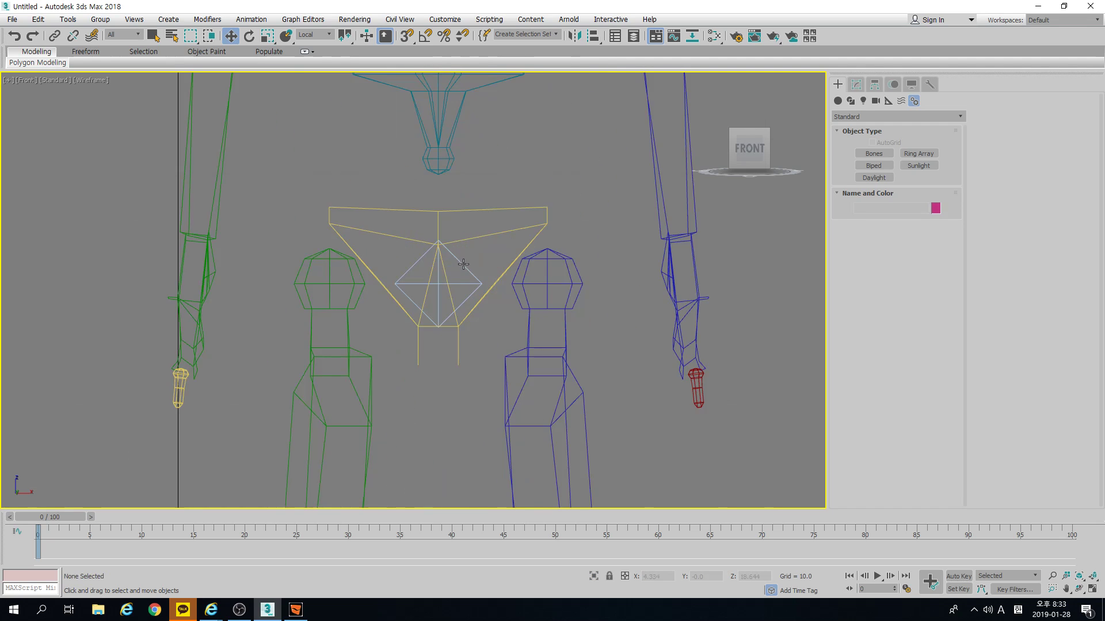
pyautogui.click(458, 267)
pyautogui.click(506, 230)
pyautogui.click(589, 206)
pyautogui.click(533, 229)
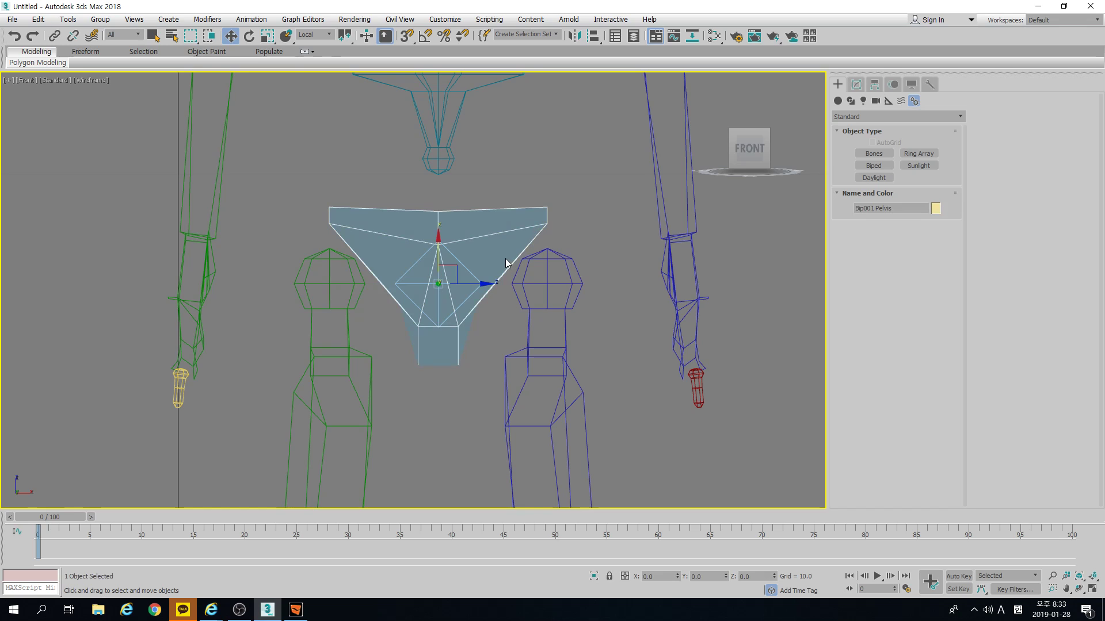
pyautogui.press('F3')
pyautogui.press('F3')
pyautogui.click(465, 264)
pyautogui.keyDown('alt'); pyautogui.moveTo(462, 269); pyautogui.dragTo(529, 257, button='middle'); pyautogui.keyUp('alt')
pyautogui.press('F3')
pyautogui.hotkey('shift', 'z')
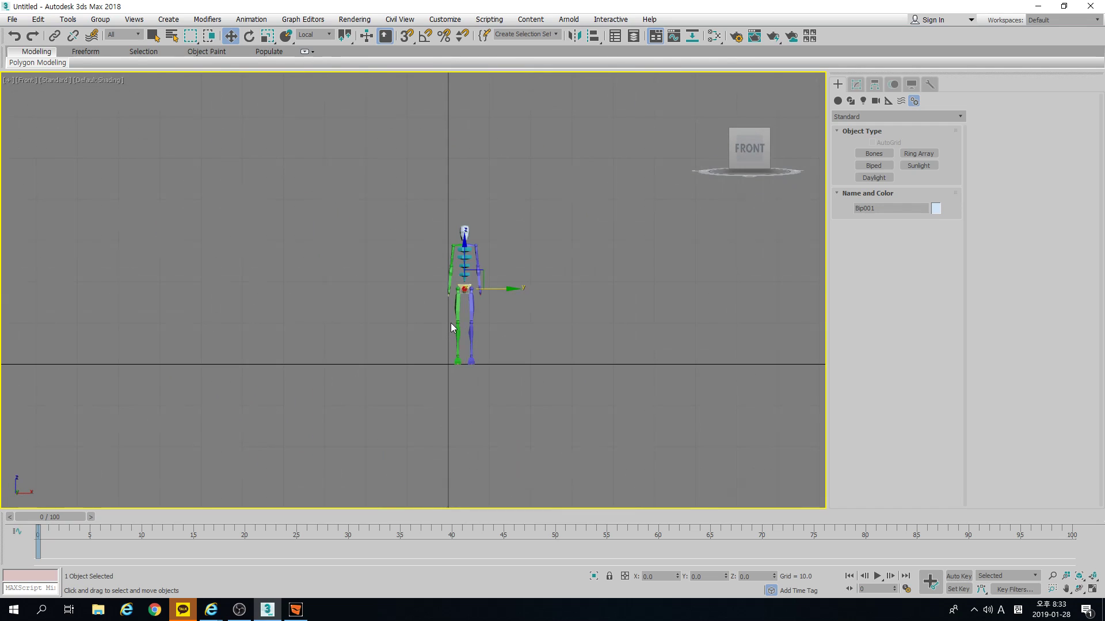
# Switch the reference coordinate system to World and set the biped root's X and Y position to 0
pyautogui.scroll(4, 452, 323)
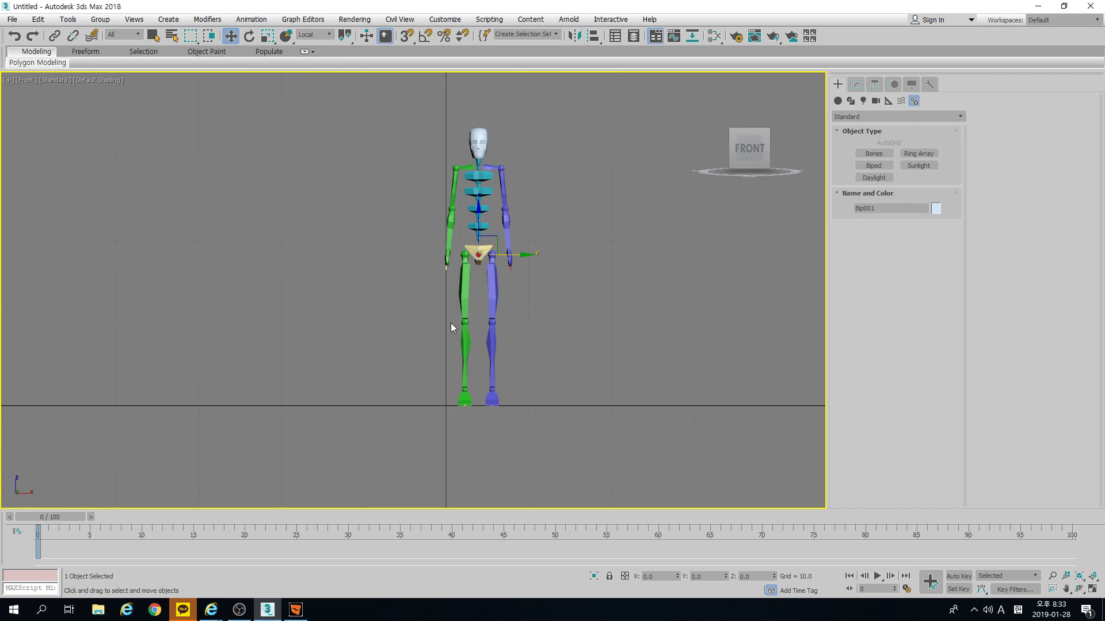
pyautogui.keyDown('alt'); pyautogui.rightClick(601, 290); pyautogui.keyUp('alt')
pyautogui.click(617, 218)
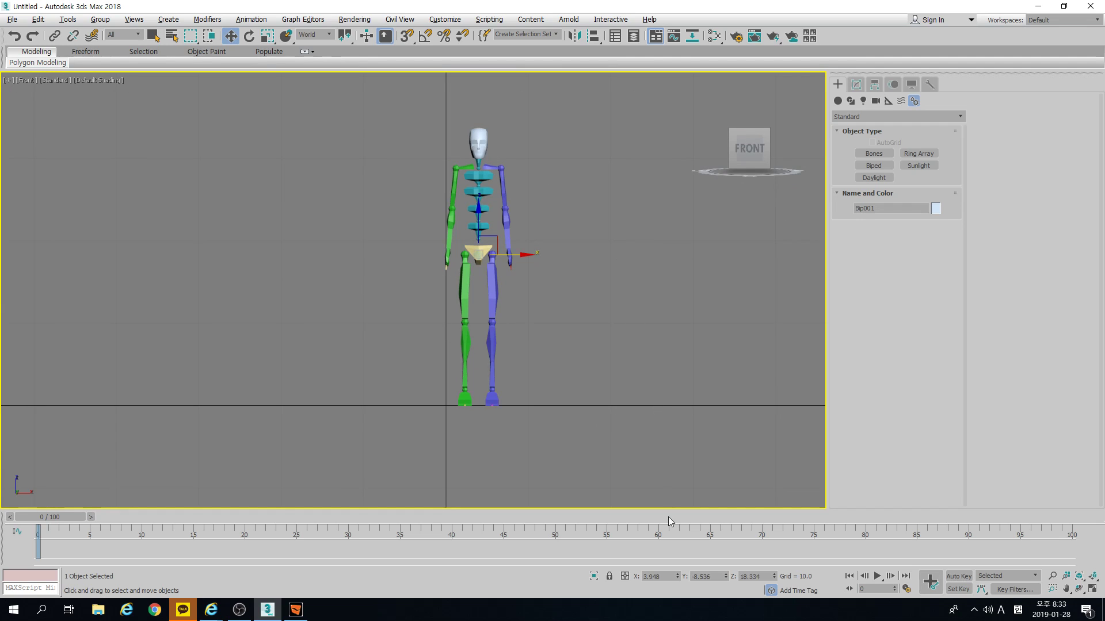
pyautogui.rightClick(678, 578)
pyautogui.rightClick(727, 577)
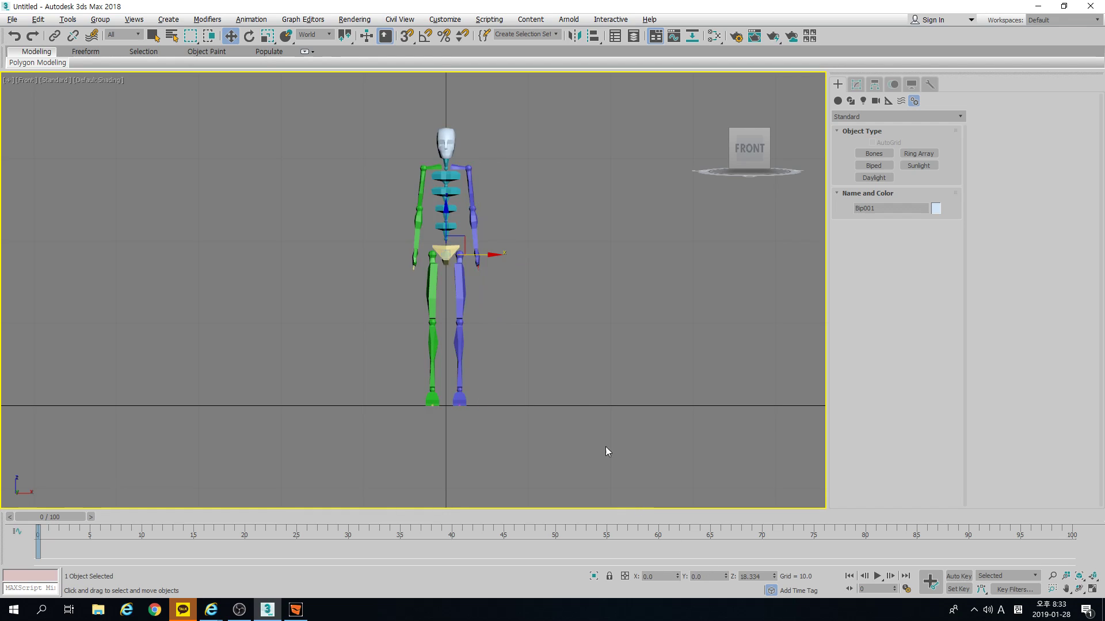
pyautogui.moveTo(448, 216); pyautogui.dragTo(448, 216)
pyautogui.click(615, 195)
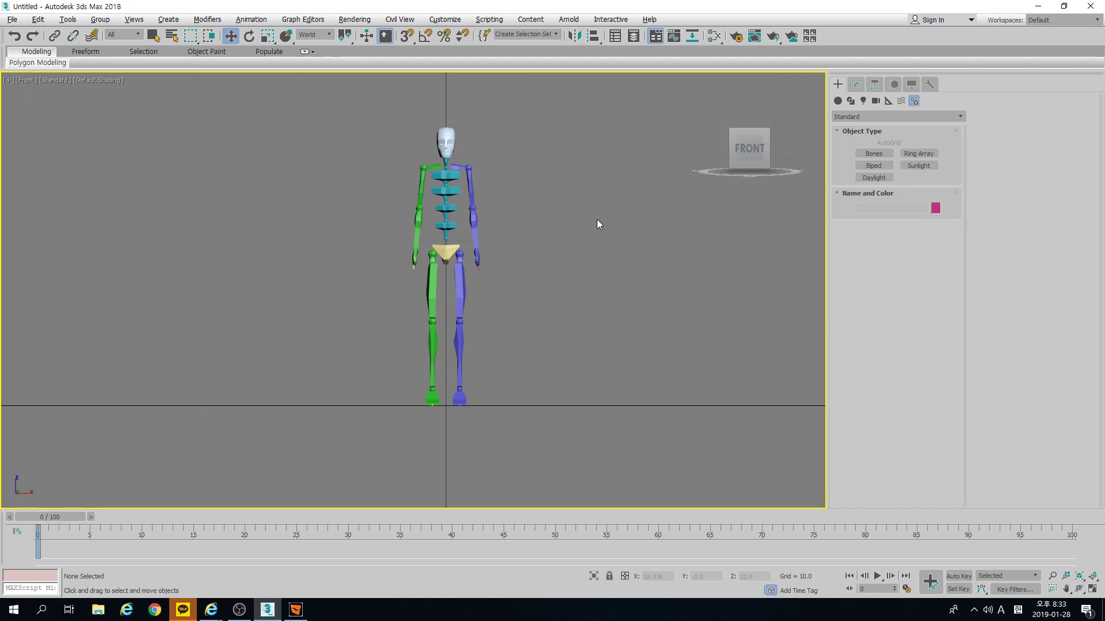
# Select the biped's lowest spine link and turn on Figure Mode
pyautogui.click(454, 192)
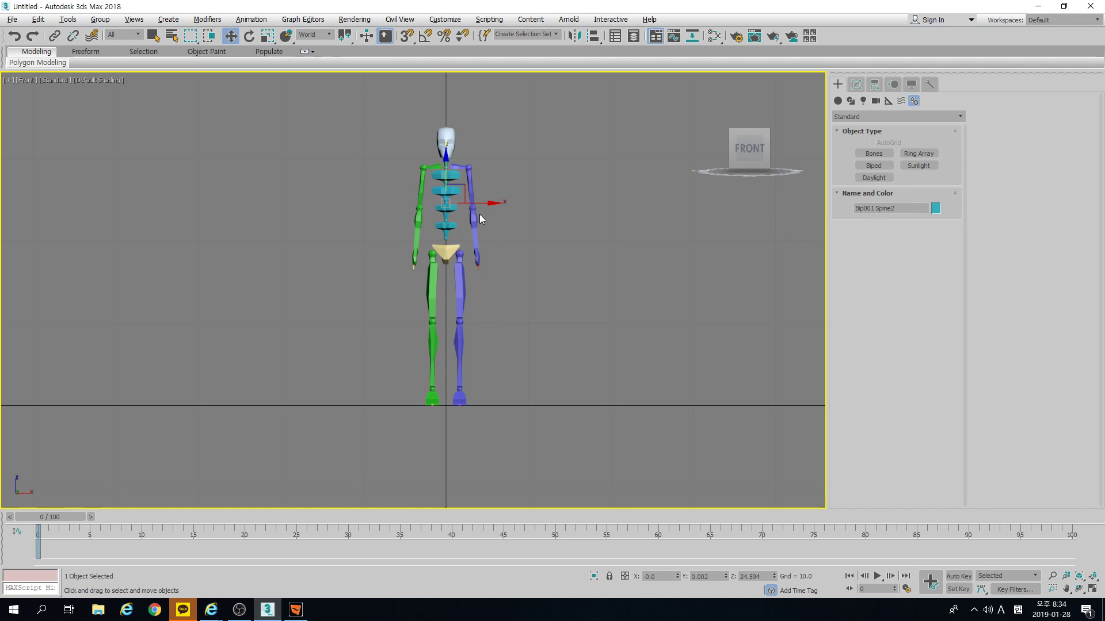
pyautogui.click(502, 152)
pyautogui.click(454, 193)
pyautogui.click(454, 195)
pyautogui.click(452, 227)
pyautogui.click(893, 85)
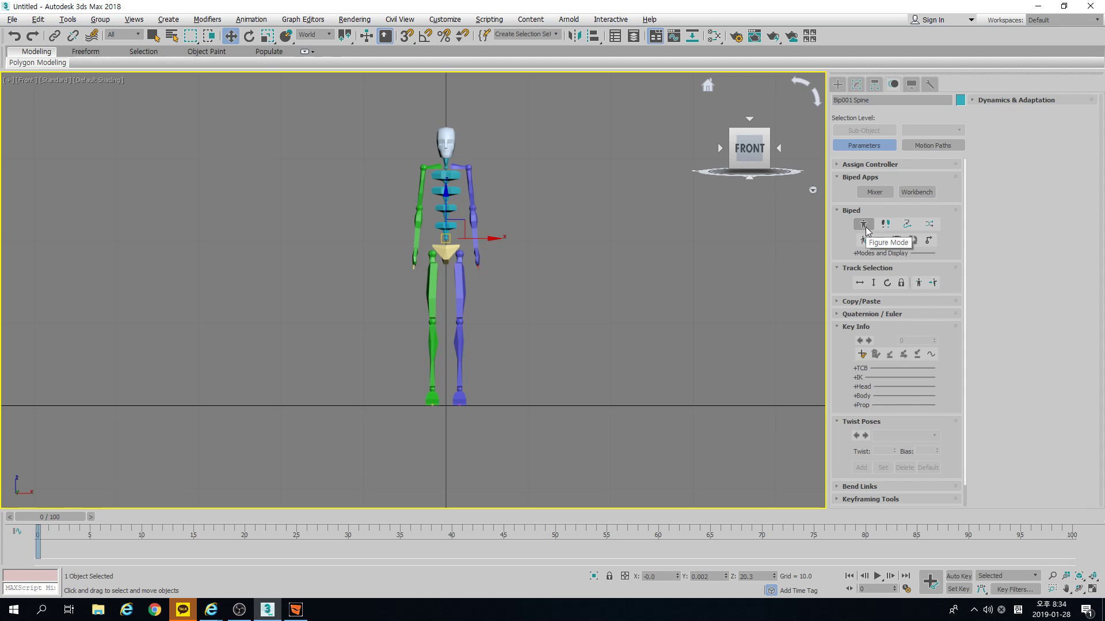
pyautogui.click(864, 225)
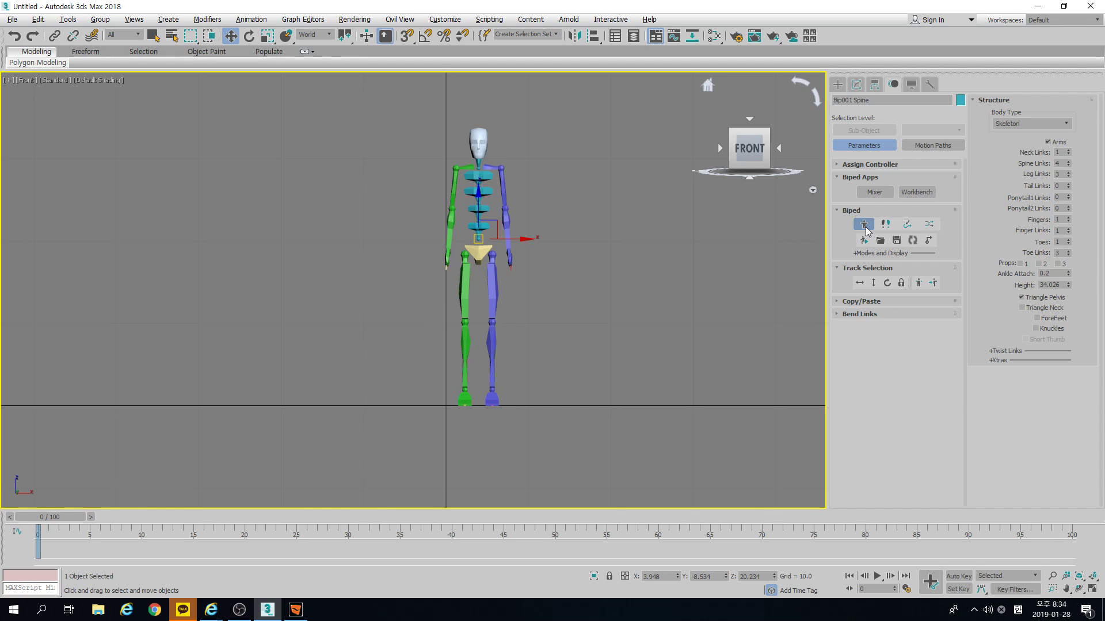
# Select the biped's Body Horizontal track and set its X and Y position to 0 in Figure Mode
pyautogui.click(860, 284)
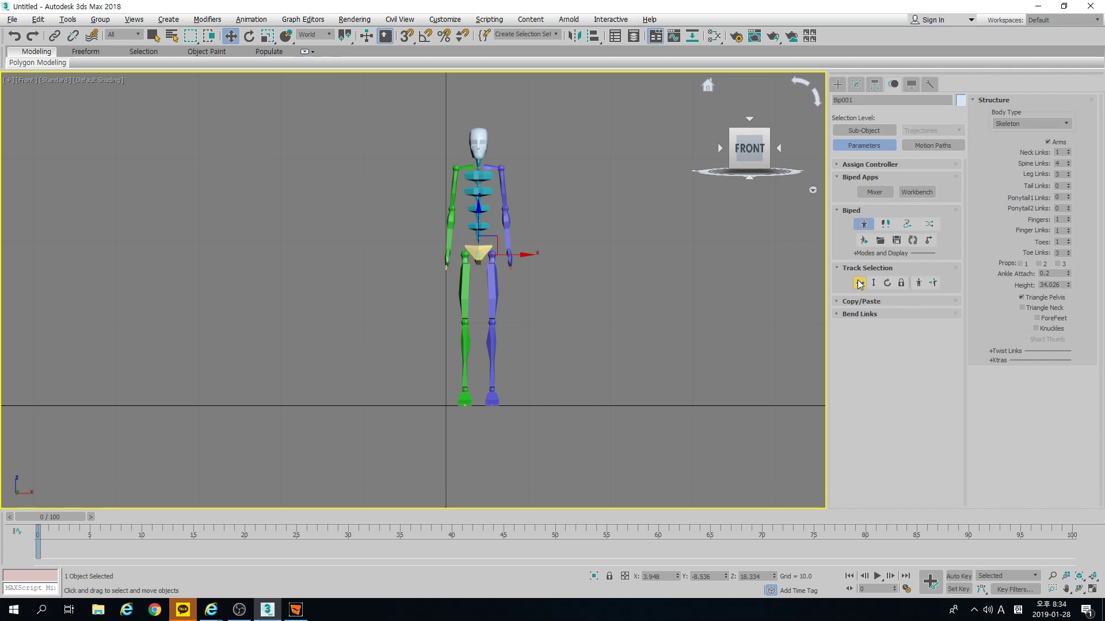
pyautogui.rightClick(678, 578)
pyautogui.rightClick(726, 577)
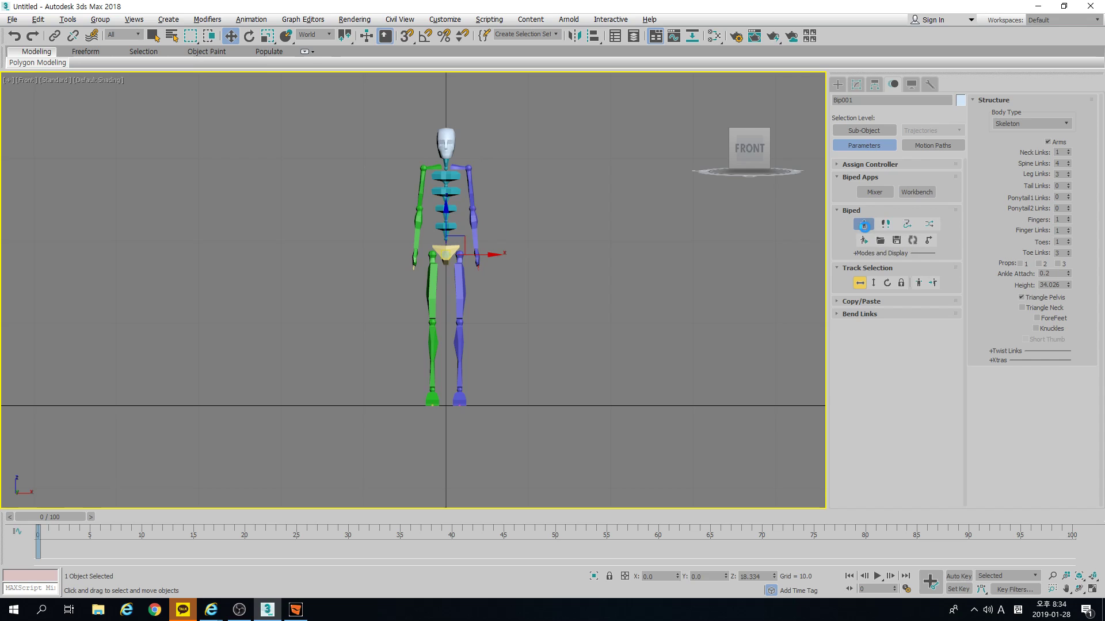
pyautogui.click(865, 226)
pyautogui.click(864, 226)
# Quit the messenger application running in the background
pyautogui.click(974, 610)
pyautogui.rightClick(955, 581)
pyautogui.click(967, 580)
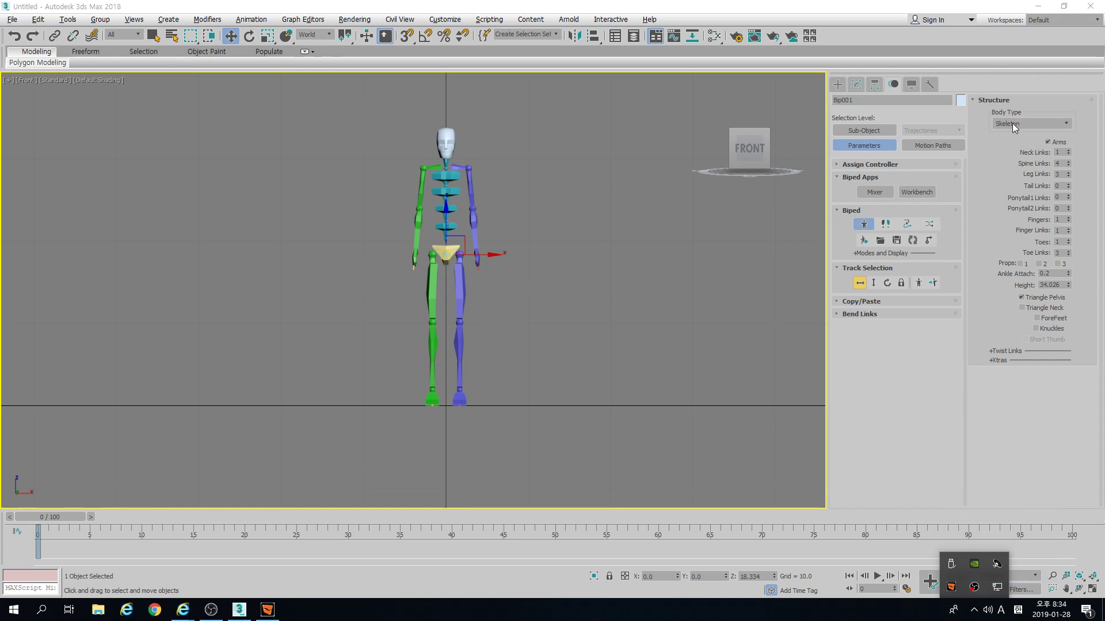
# Try 8 neck links on the biped and set the neck links back to 1
pyautogui.moveTo(1068, 151); pyautogui.dragTo(1066, 147)
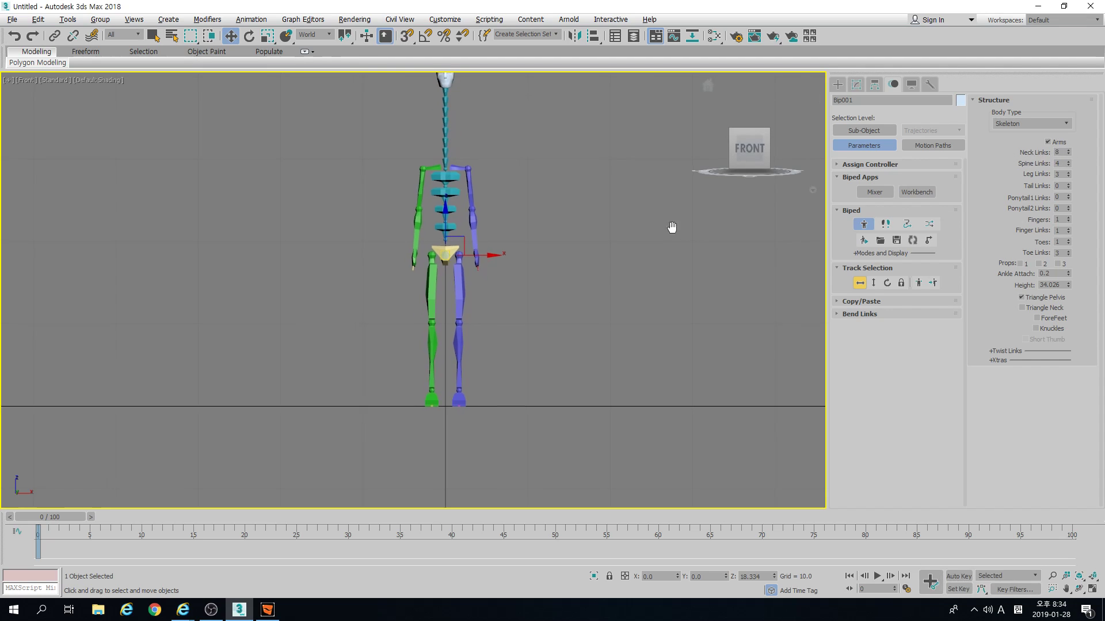
pyautogui.moveTo(673, 222); pyautogui.dragTo(650, 264, button='middle')
pyautogui.click(1069, 155)
pyautogui.moveTo(1068, 154); pyautogui.dragTo(1068, 161)
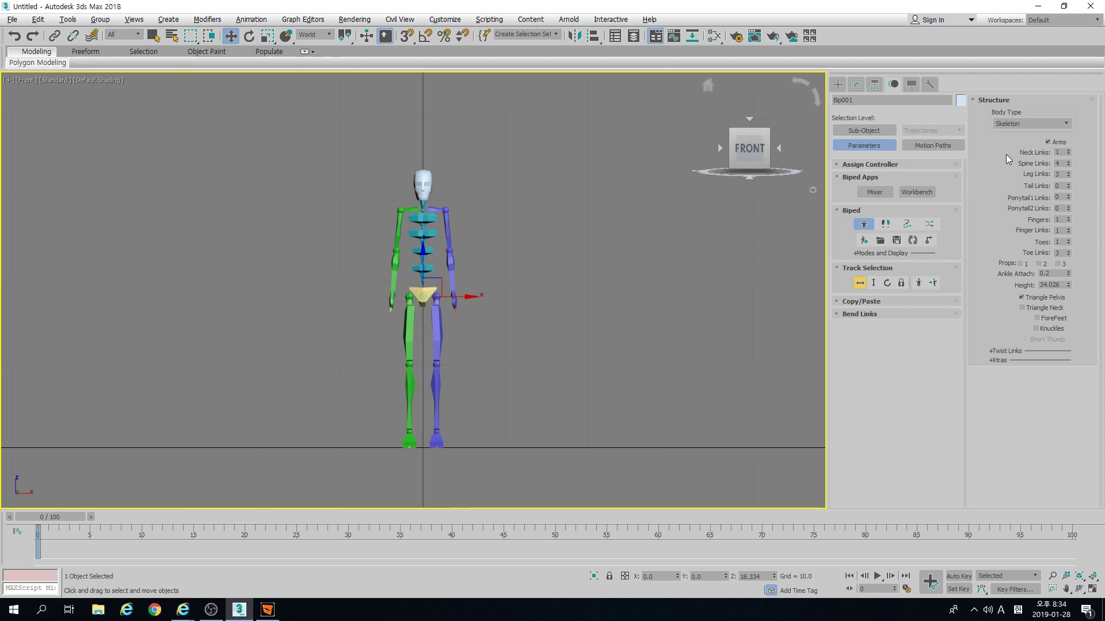
# Try fewer spine links on the biped and settle on 3 spine links
pyautogui.click(1068, 166)
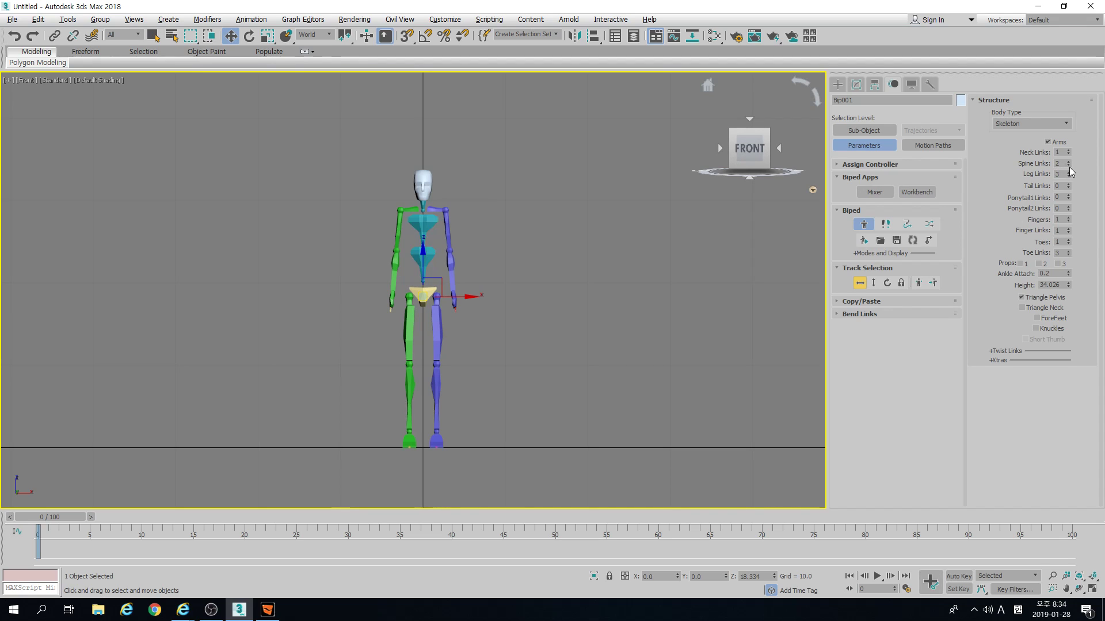
pyautogui.click(1068, 165)
pyautogui.click(1068, 161)
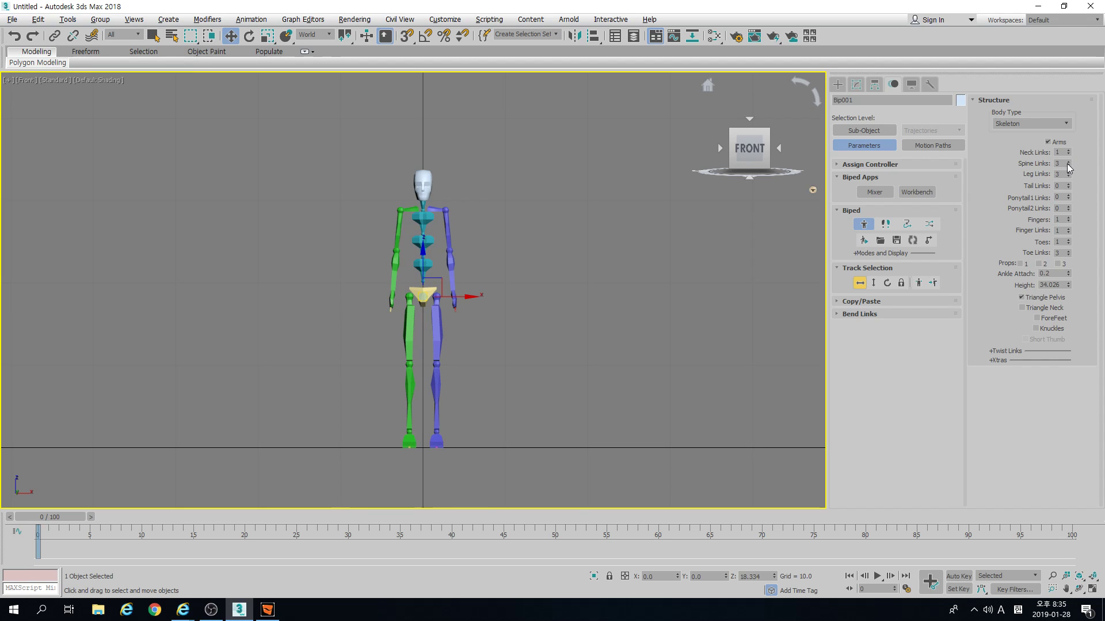
pyautogui.click(1068, 166)
pyautogui.click(1069, 161)
# Compare the biped's available body types, including Female and Skeleton, and set the body type to Classic
pyautogui.click(1006, 124)
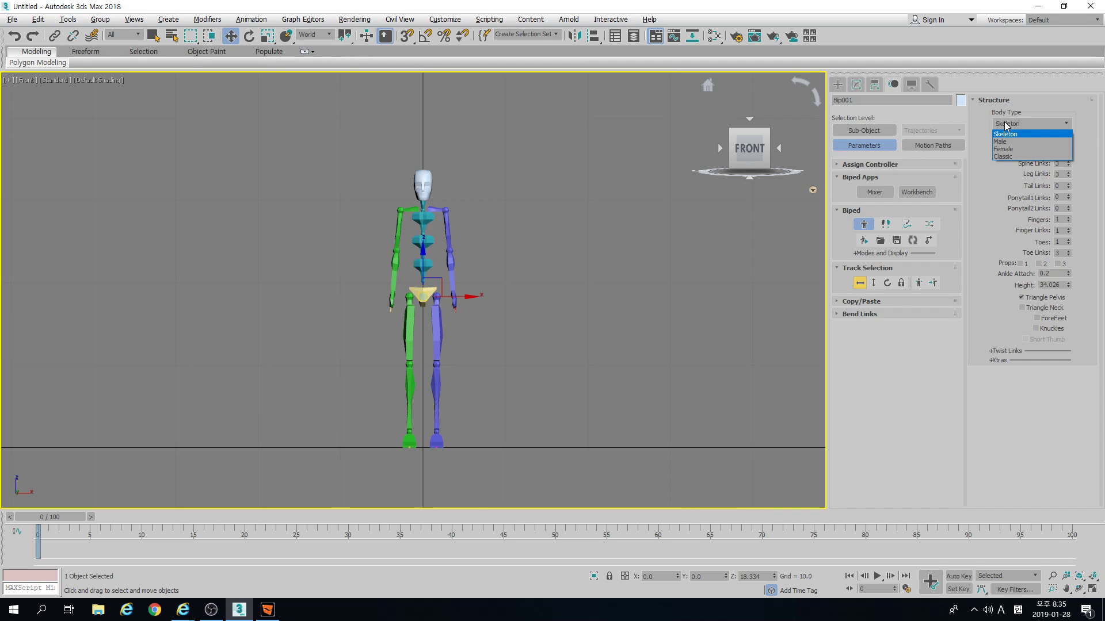
pyautogui.click(1006, 141)
pyautogui.click(1008, 125)
pyautogui.click(1003, 141)
pyautogui.click(1008, 124)
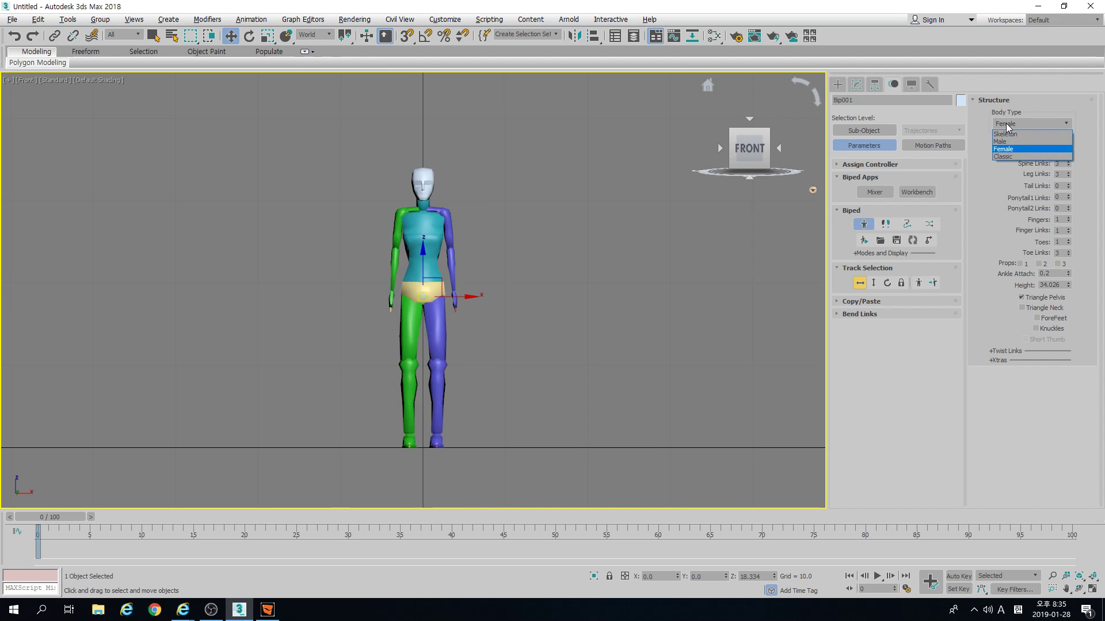
pyautogui.click(1004, 156)
pyautogui.click(1011, 124)
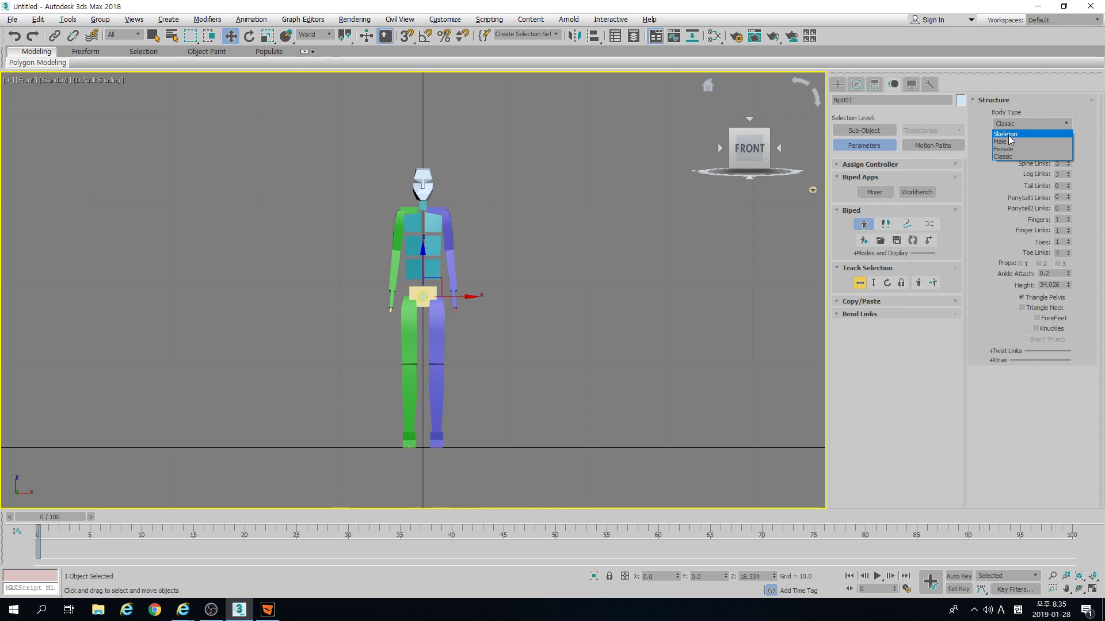
pyautogui.click(1009, 134)
pyautogui.click(1008, 125)
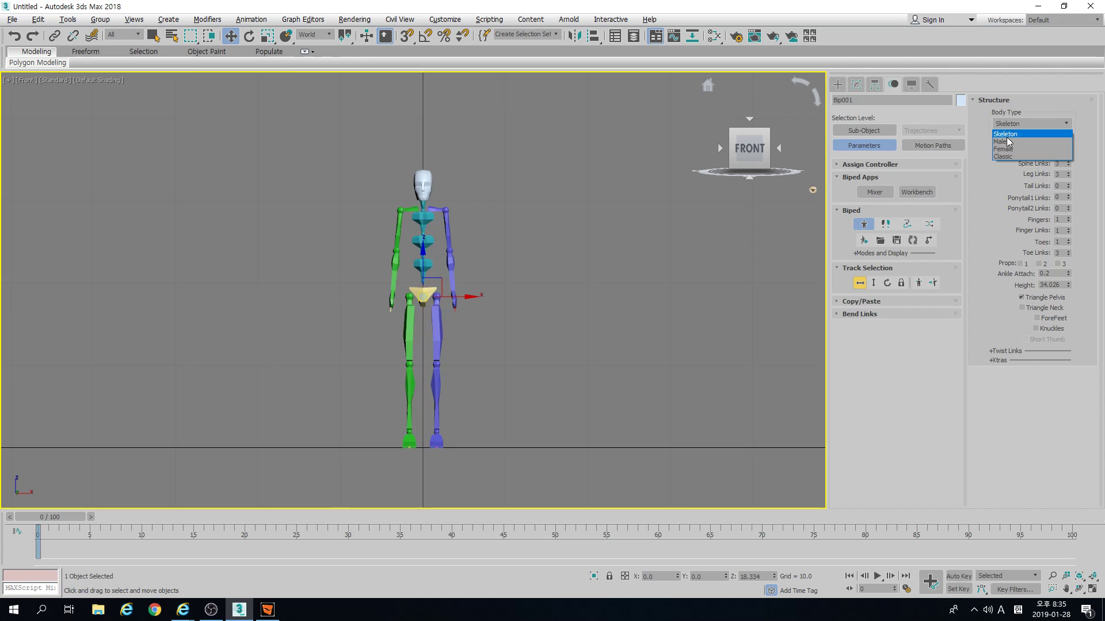
pyautogui.click(1004, 156)
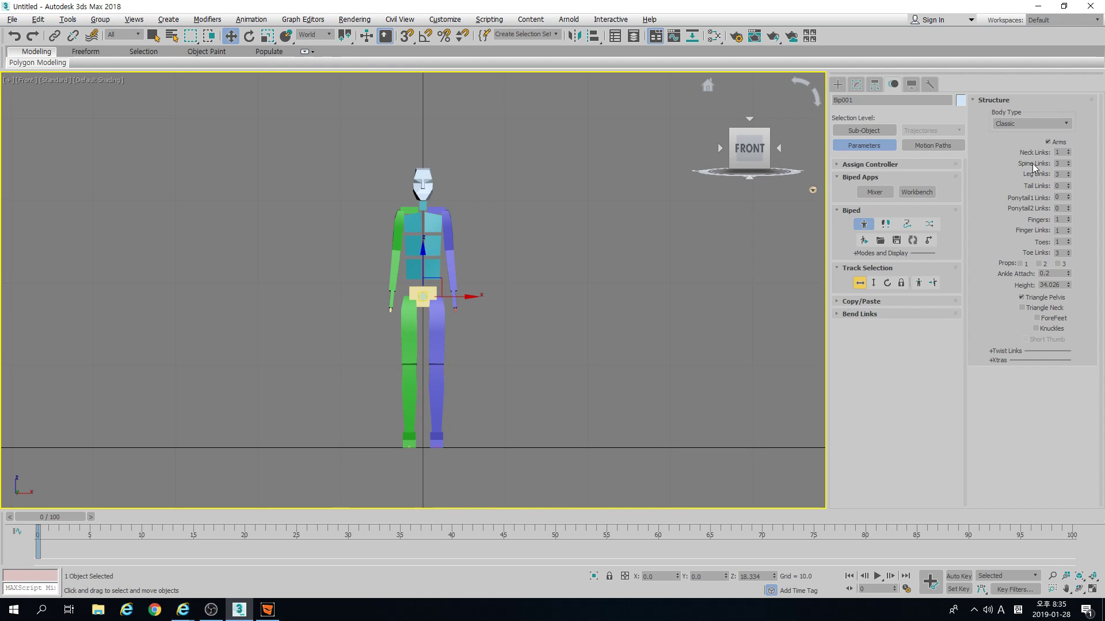
# Give the biped 11 tail links and select the tail's first link behind the pelvis
pyautogui.moveTo(1069, 176)
pyautogui.mouseDown()
pyautogui.moveTo(1070, 154)
pyautogui.moveTo(1068, 176)
pyautogui.mouseUp()
pyautogui.keyDown('alt'); pyautogui.moveTo(404, 310); pyautogui.dragTo(296, 323, button='middle'); pyautogui.keyUp('alt')
pyautogui.scroll(4, 484, 320)
pyautogui.keyDown('alt'); pyautogui.moveTo(484, 320); pyautogui.dragTo(436, 328, button='middle'); pyautogui.keyUp('alt')
pyautogui.click(382, 329)
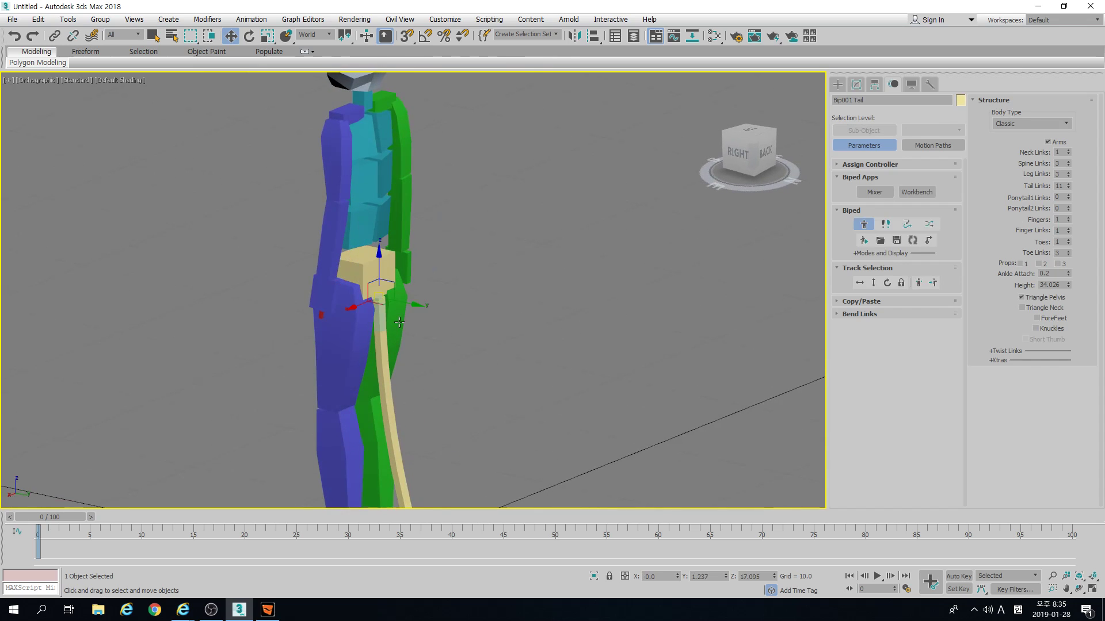
# Try rotating the tail from its first link and undo the rotation
pyautogui.scroll(-4, 424, 317)
pyautogui.press('e')
pyautogui.moveTo(431, 327); pyautogui.dragTo(460, 306)
pyautogui.hotkey('ctrl', 'z')
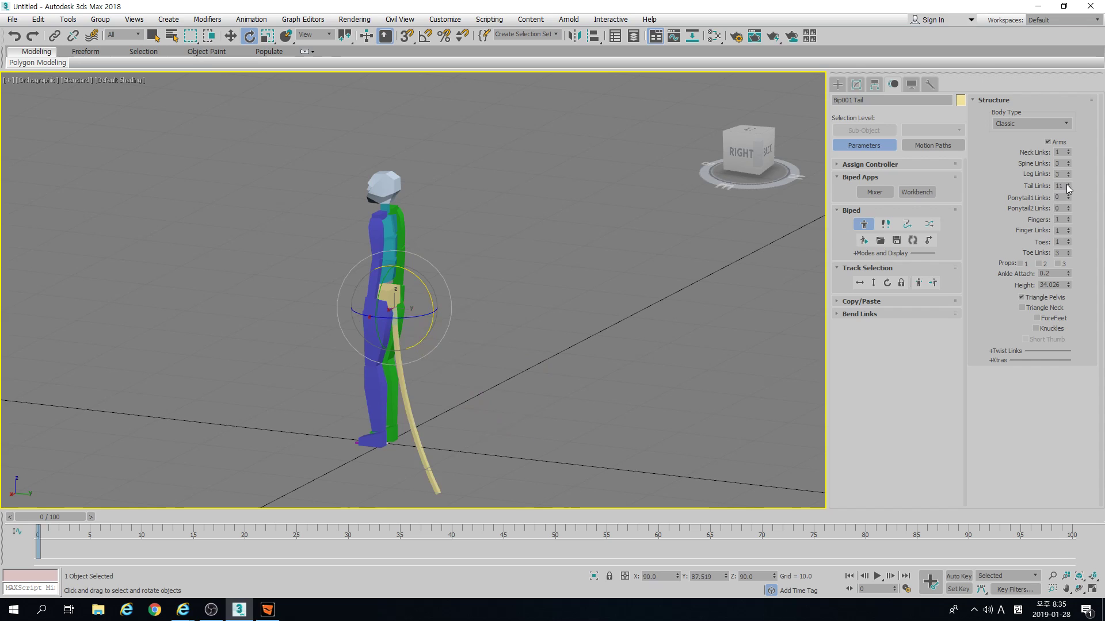
# Set the biped's tail links to 0
pyautogui.moveTo(1063, 186); pyautogui.dragTo(938, 185)
pyautogui.write('0')
pyautogui.press('Return')
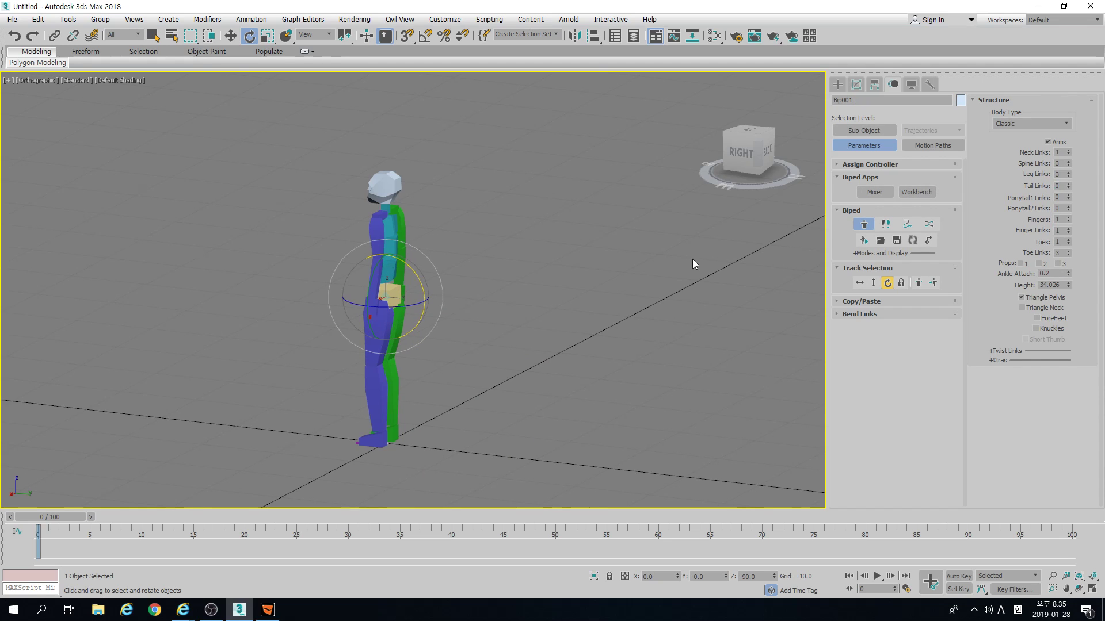
pyautogui.keyDown('alt'); pyautogui.moveTo(513, 323); pyautogui.dragTo(568, 316, button='middle'); pyautogui.keyUp('alt')
pyautogui.press('f')
pyautogui.scroll(5, 469, 285)
pyautogui.moveTo(446, 264); pyautogui.dragTo(478, 311, button='middle')
pyautogui.scroll(3, 478, 311)
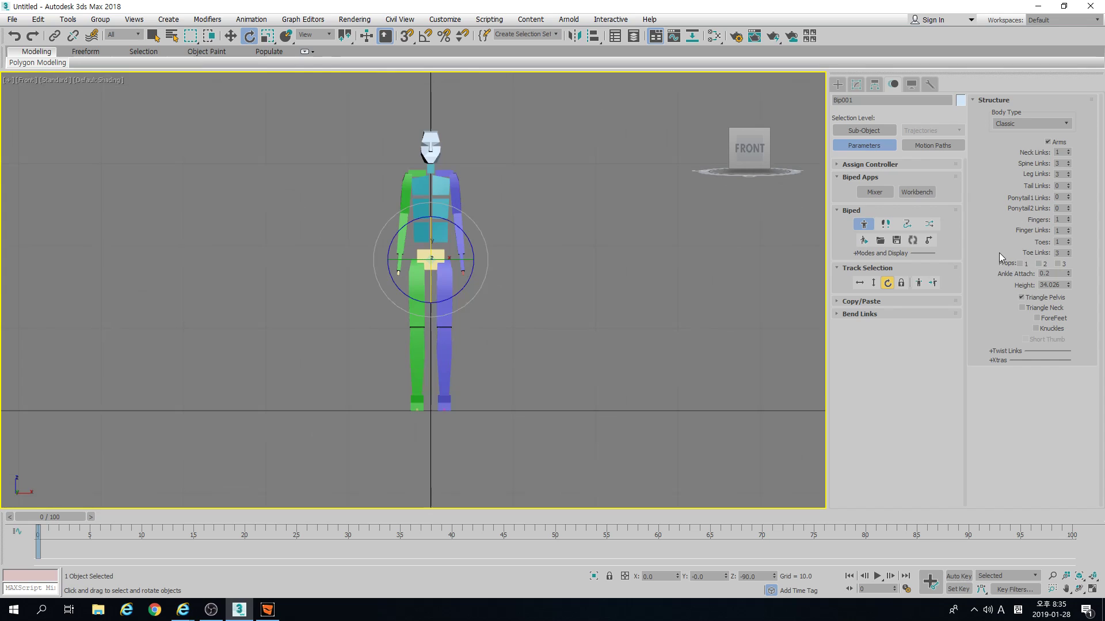
pyautogui.click(991, 361)
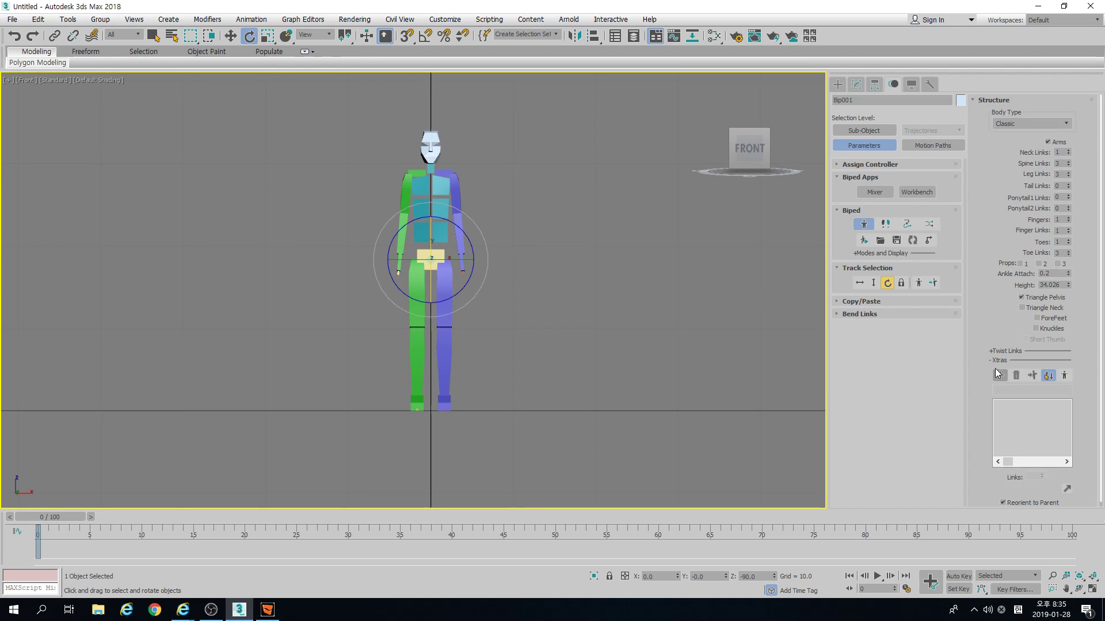
pyautogui.click(1002, 361)
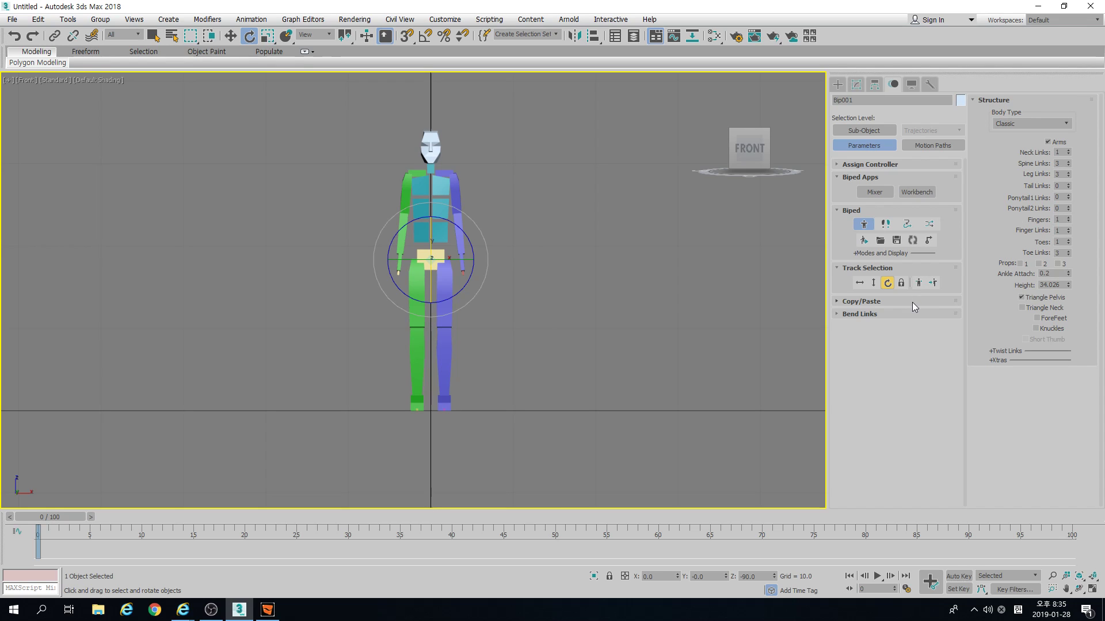
# Try adding Ponytail1 links to the biped's head and check them from the side
pyautogui.moveTo(538, 265); pyautogui.dragTo(534, 291, button='middle')
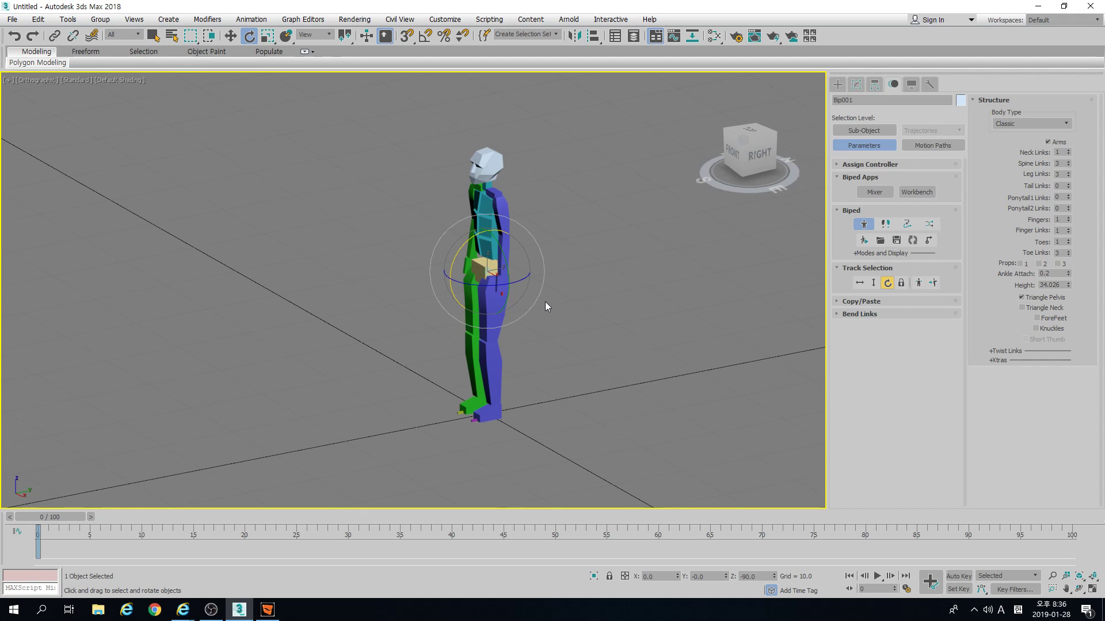
pyautogui.scroll(2, 544, 302)
pyautogui.keyDown('alt'); pyautogui.moveTo(550, 303); pyautogui.dragTo(696, 255, button='middle'); pyautogui.keyUp('alt')
pyautogui.scroll(1, 511, 302)
pyautogui.moveTo(1068, 196); pyautogui.dragTo(1067, 185)
pyautogui.keyDown('alt'); pyautogui.moveTo(566, 272); pyautogui.dragTo(679, 272, button='middle'); pyautogui.keyUp('alt')
pyautogui.moveTo(605, 252); pyautogui.dragTo(596, 326, button='middle')
pyautogui.keyDown('alt'); pyautogui.moveTo(596, 326); pyautogui.dragTo(593, 346, button='middle'); pyautogui.keyUp('alt')
pyautogui.scroll(-3, 517, 223)
# Try adding Ponytail2 links, remove them again, and set the Ponytail1 links to 0
pyautogui.click(1068, 206)
pyautogui.click(1067, 206)
pyautogui.click(1067, 211)
pyautogui.click(1068, 211)
pyautogui.click(1059, 197)
pyautogui.write('0')
pyautogui.press('Tab')
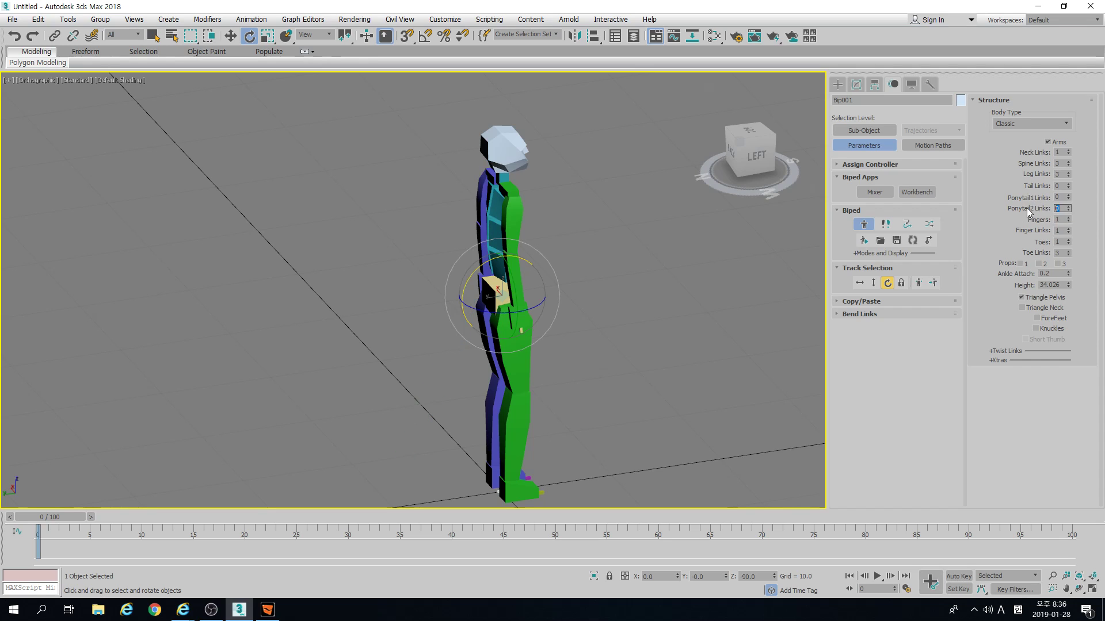
# Set the biped's Fingers to 3, checking the hand up close in the perspective view
pyautogui.scroll(5, 653, 279)
pyautogui.keyDown('alt'); pyautogui.moveTo(654, 279); pyautogui.dragTo(820, 216, button='middle'); pyautogui.keyUp('alt')
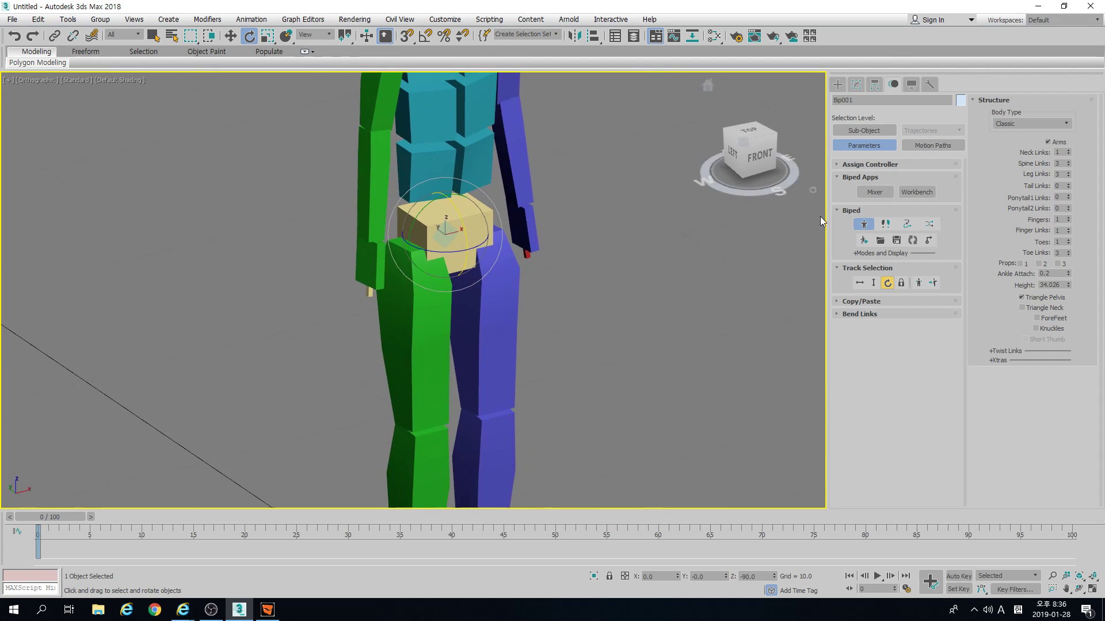
pyautogui.click(1068, 217)
pyautogui.click(1069, 217)
pyautogui.click(1068, 217)
pyautogui.moveTo(465, 316)
pyautogui.keyDown('alt'); pyautogui.mouseDown(button='middle')
pyautogui.moveTo(500, 300)
pyautogui.moveTo(499, 317)
pyautogui.moveTo(454, 318)
pyautogui.mouseUp(button='middle'); pyautogui.keyUp('alt')
pyautogui.scroll(2, 499, 318)
pyautogui.click(1069, 216)
pyautogui.keyDown('alt'); pyautogui.moveTo(507, 270); pyautogui.dragTo(449, 299, button='middle'); pyautogui.keyUp('alt')
pyautogui.press('p')
pyautogui.scroll(5, 481, 274)
pyautogui.click(1068, 222)
pyautogui.click(1068, 222)
# Set the biped's Finger Links to 2 and try scaling a single finger of the right hand
pyautogui.click(401, 302)
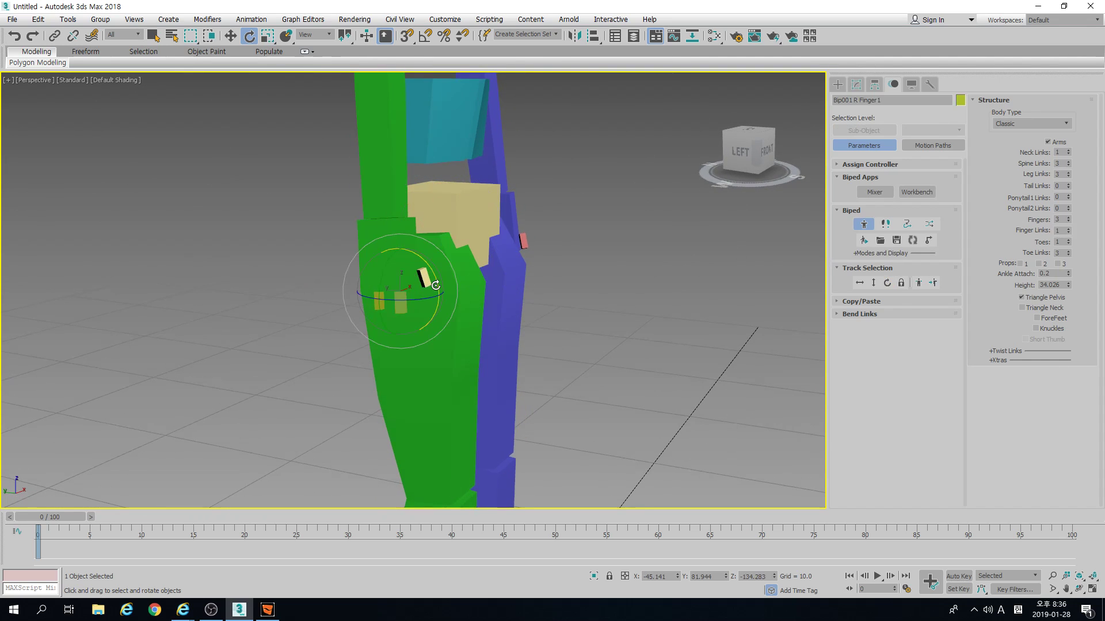
pyautogui.scroll(5, 396, 301)
pyautogui.moveTo(396, 301)
pyautogui.keyDown('alt'); pyautogui.mouseDown(button='middle')
pyautogui.moveTo(407, 301)
pyautogui.moveTo(377, 304)
pyautogui.mouseUp(button='middle'); pyautogui.keyUp('alt')
pyautogui.click(374, 315)
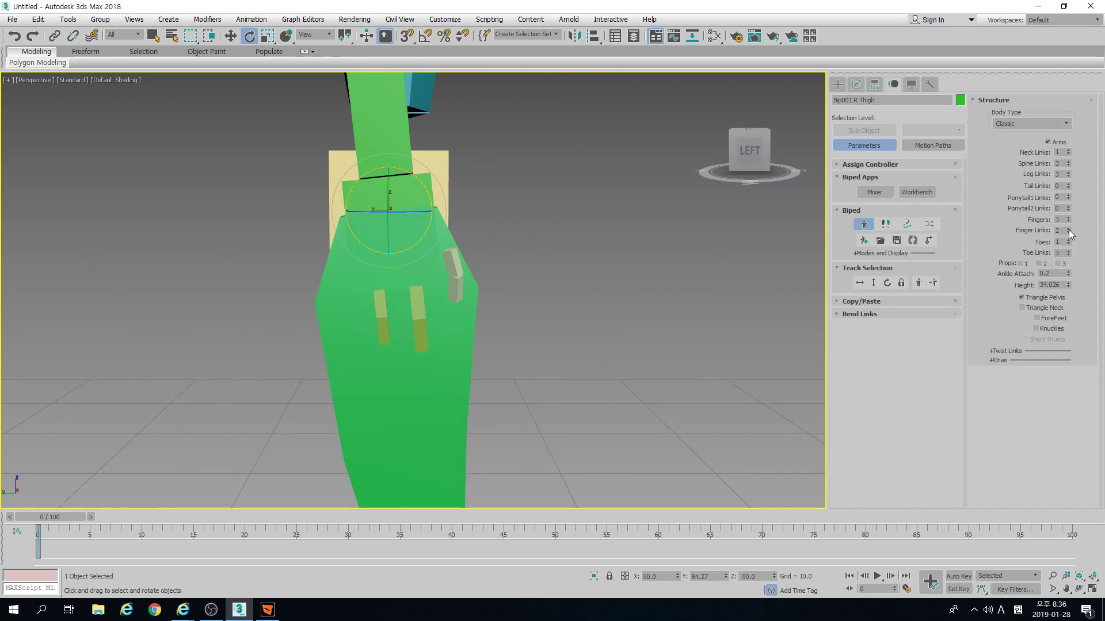
pyautogui.keyDown('ctrl'); pyautogui.click(378, 304); pyautogui.keyUp('ctrl')
pyautogui.press('r')
pyautogui.moveTo(343, 315); pyautogui.dragTo(136, 325)
pyautogui.keyDown('alt'); pyautogui.moveTo(135, 326); pyautogui.dragTo(482, 319, button='middle'); pyautogui.keyUp('alt')
pyautogui.click(378, 319)
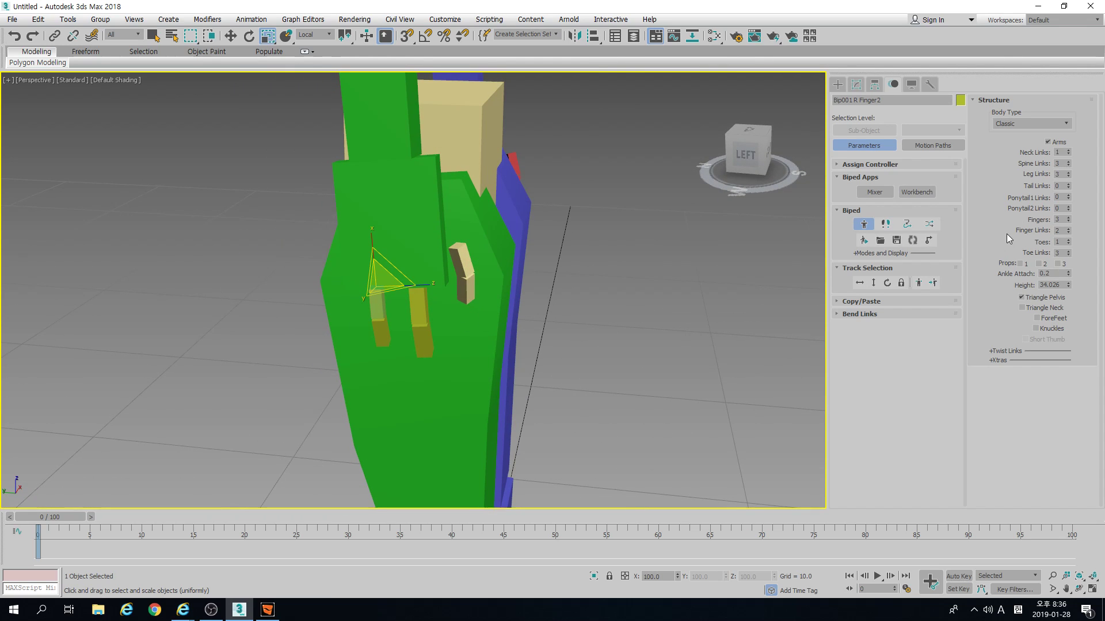
# Set the biped's Fingers to 5, try 3 Finger Links, and settle on 2 Finger Links
pyautogui.click(1068, 217)
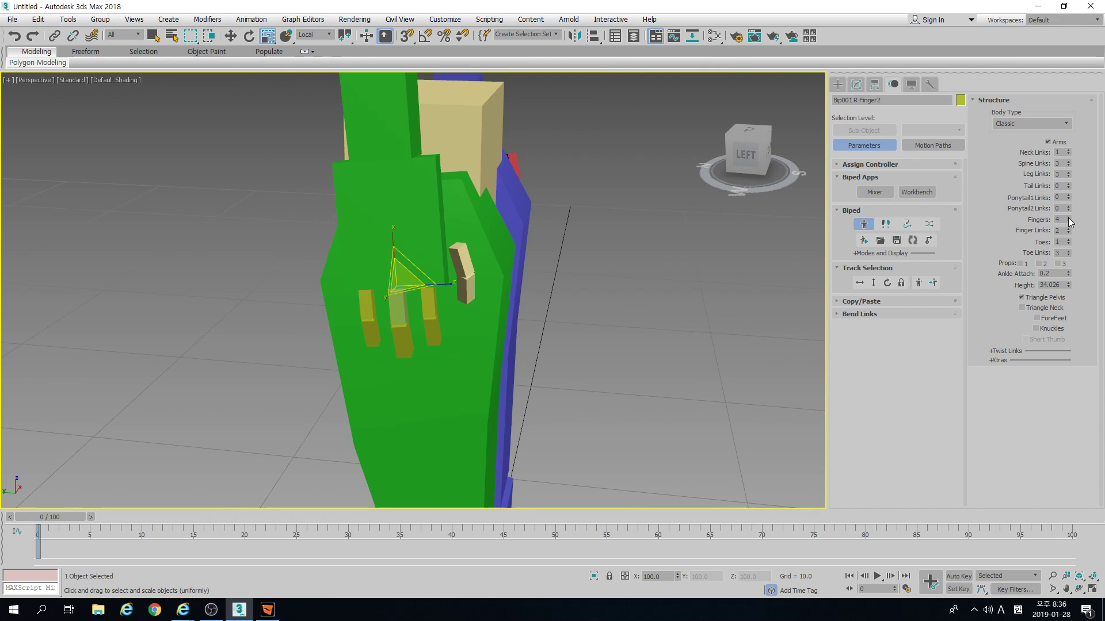
pyautogui.click(1068, 218)
pyautogui.click(1068, 229)
pyautogui.keyDown('alt'); pyautogui.moveTo(626, 331); pyautogui.dragTo(561, 312, button='middle'); pyautogui.keyUp('alt')
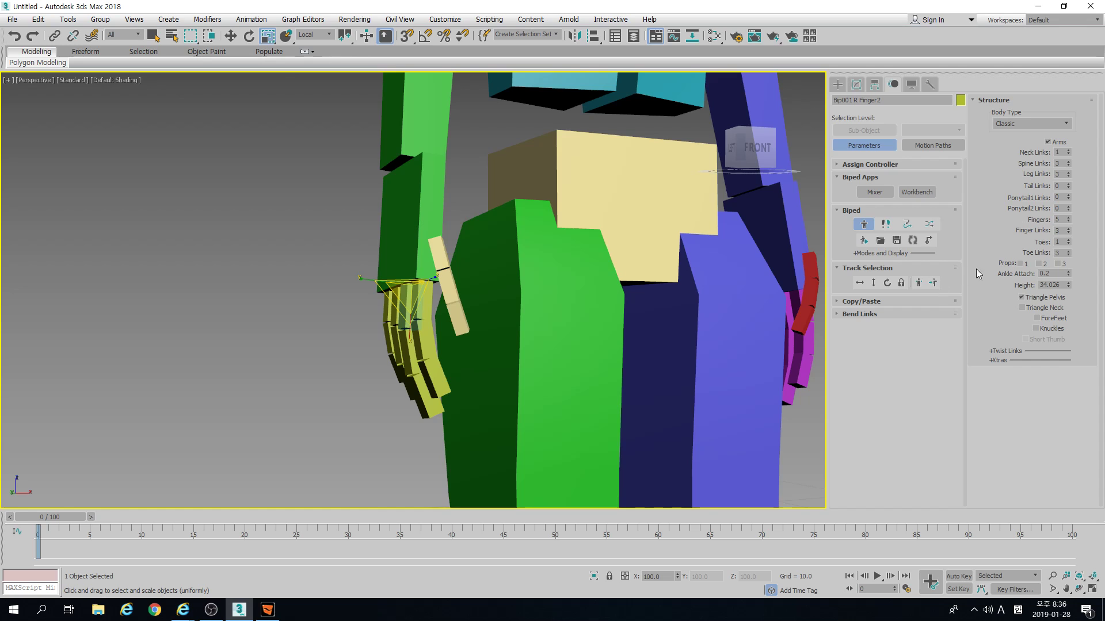
pyautogui.scroll(-8, 717, 198)
pyautogui.keyDown('alt'); pyautogui.moveTo(717, 198); pyautogui.dragTo(603, 272, button='middle'); pyautogui.keyUp('alt')
pyautogui.click(1068, 232)
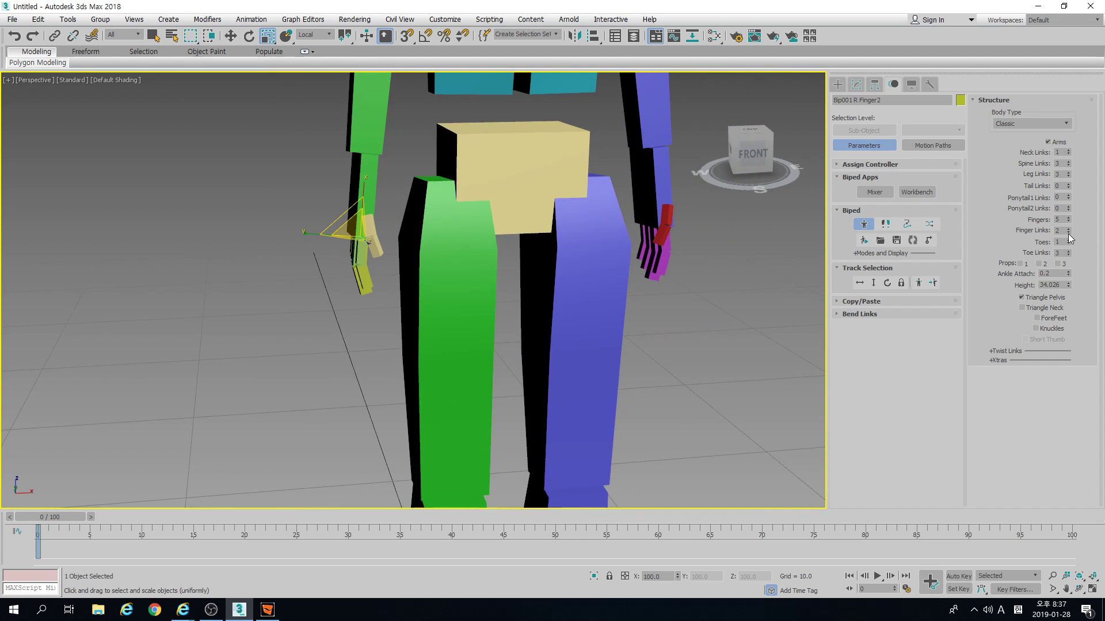
# Try giving the biped's feet 5 toes and inspect them up close
pyautogui.scroll(-3, 685, 352)
pyautogui.keyDown('alt'); pyautogui.moveTo(685, 352); pyautogui.dragTo(748, 288, button='middle'); pyautogui.keyUp('alt')
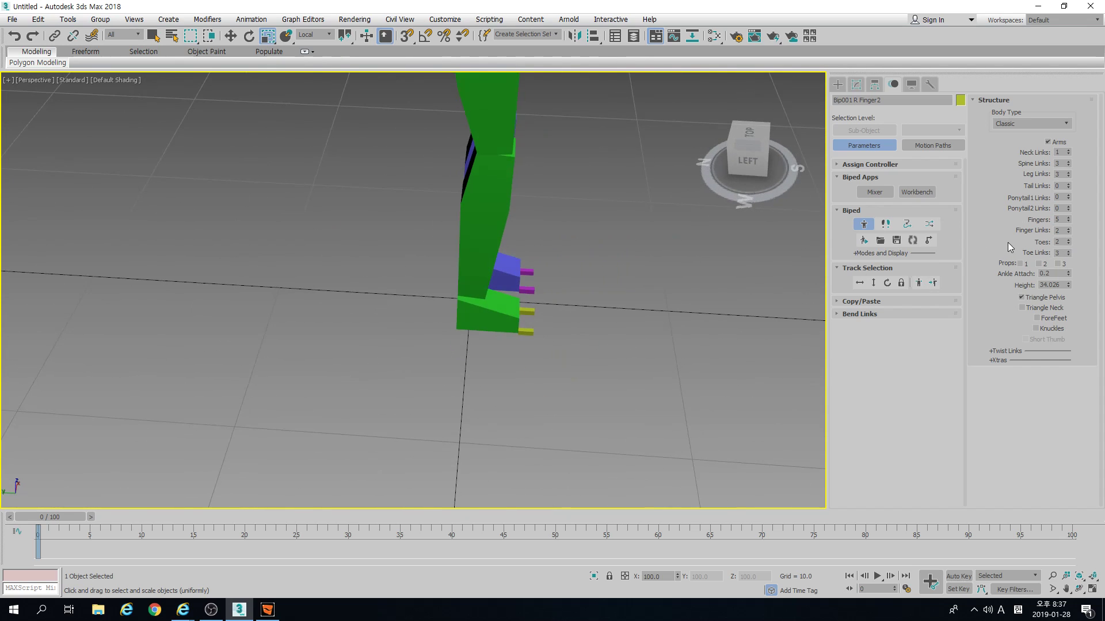
pyautogui.click(1068, 235)
pyautogui.click(1068, 236)
pyautogui.click(1068, 240)
pyautogui.click(1068, 239)
pyautogui.click(1068, 239)
pyautogui.scroll(5, 605, 311)
pyautogui.keyDown('alt'); pyautogui.moveTo(604, 311); pyautogui.dragTo(551, 310, button='middle'); pyautogui.keyUp('alt')
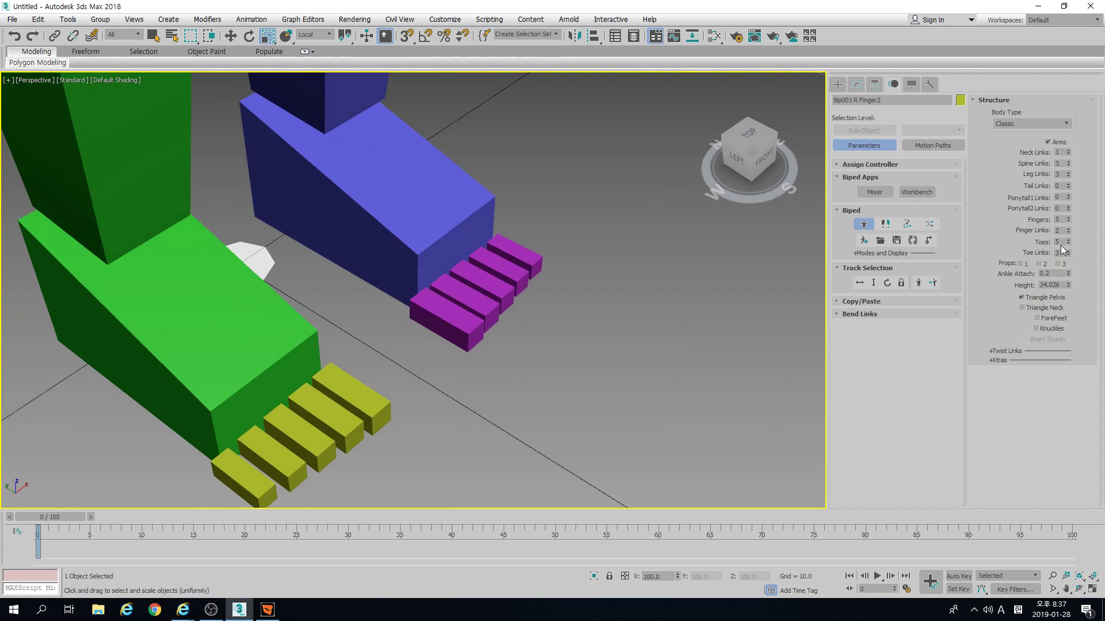
# Set the biped's Toes to 1 and its Toe Links to 1
pyautogui.doubleClick(1056, 242)
pyautogui.write('1')
pyautogui.press('Return')
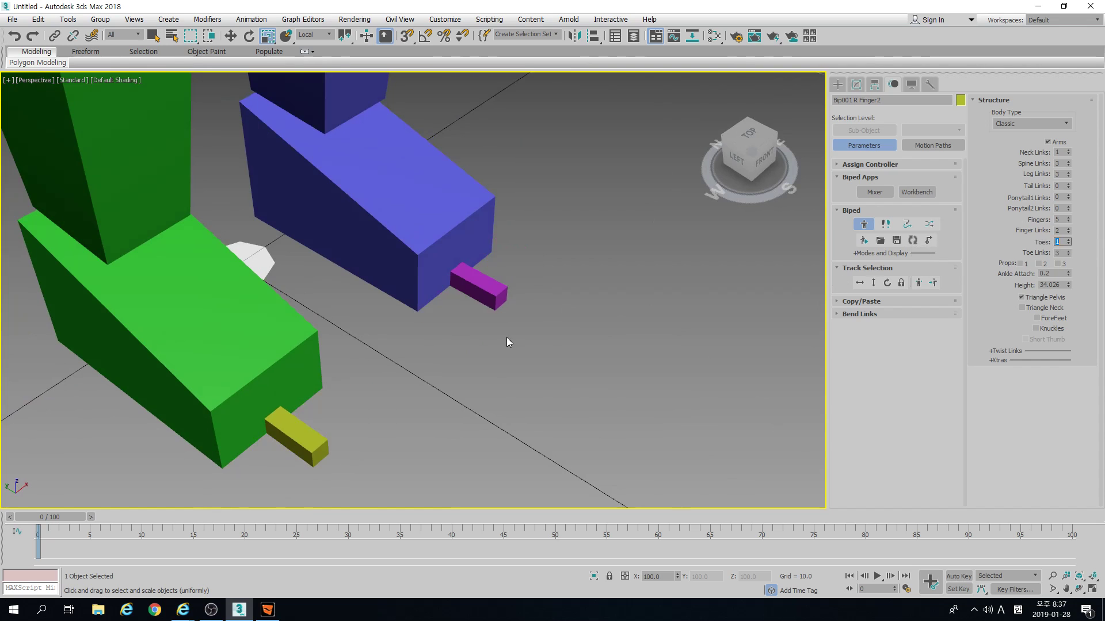
pyautogui.scroll(3, 503, 339)
pyautogui.click(1069, 255)
pyautogui.click(1069, 255)
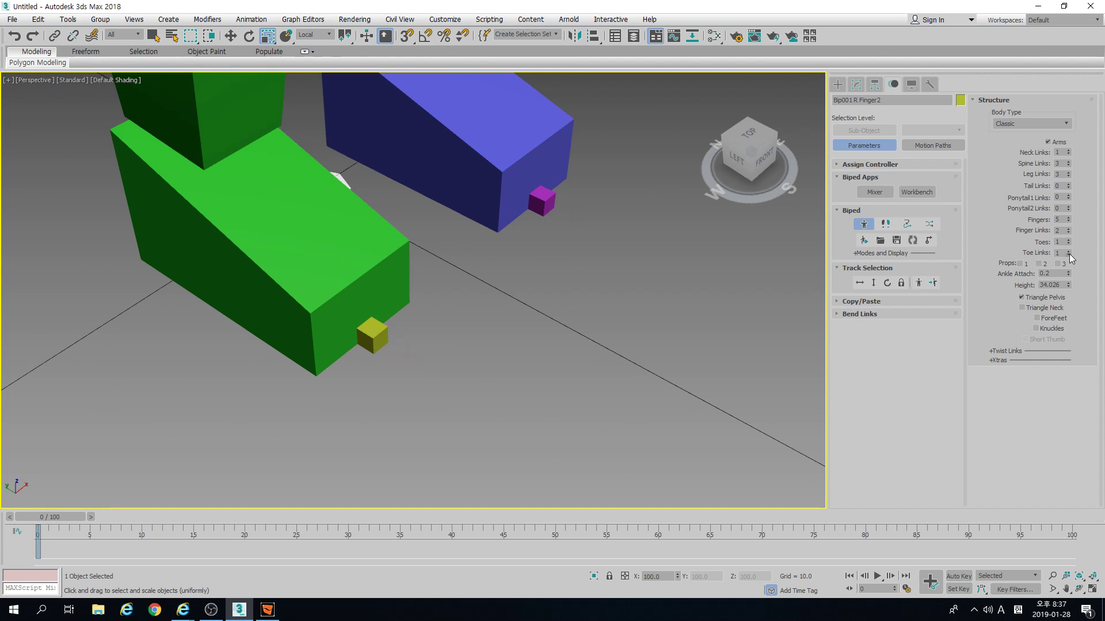
# Scale the toes of both feet together in width, height and length so they form broad toe blocks
pyautogui.keyDown('ctrl'); pyautogui.click(541, 202); pyautogui.keyUp('ctrl')
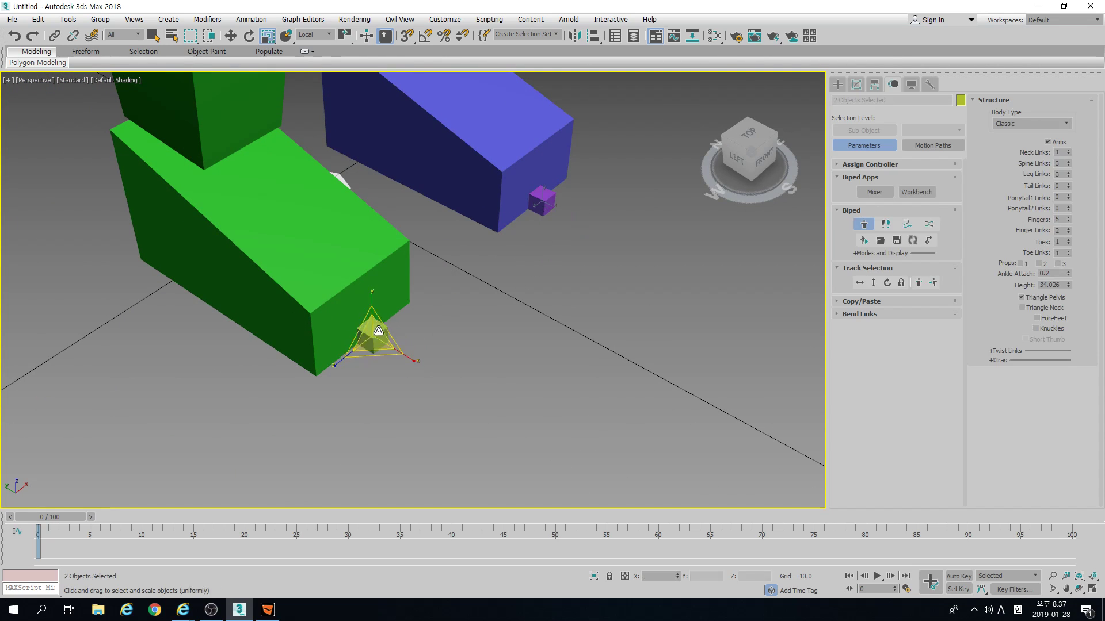
pyautogui.moveTo(340, 362); pyautogui.dragTo(150, 486)
pyautogui.moveTo(375, 314); pyautogui.dragTo(374, 242)
pyautogui.moveTo(422, 364); pyautogui.dragTo(526, 371)
pyautogui.scroll(-4, 605, 327)
pyautogui.keyDown('alt'); pyautogui.moveTo(605, 327); pyautogui.dragTo(673, 318, button='middle'); pyautogui.keyUp('alt')
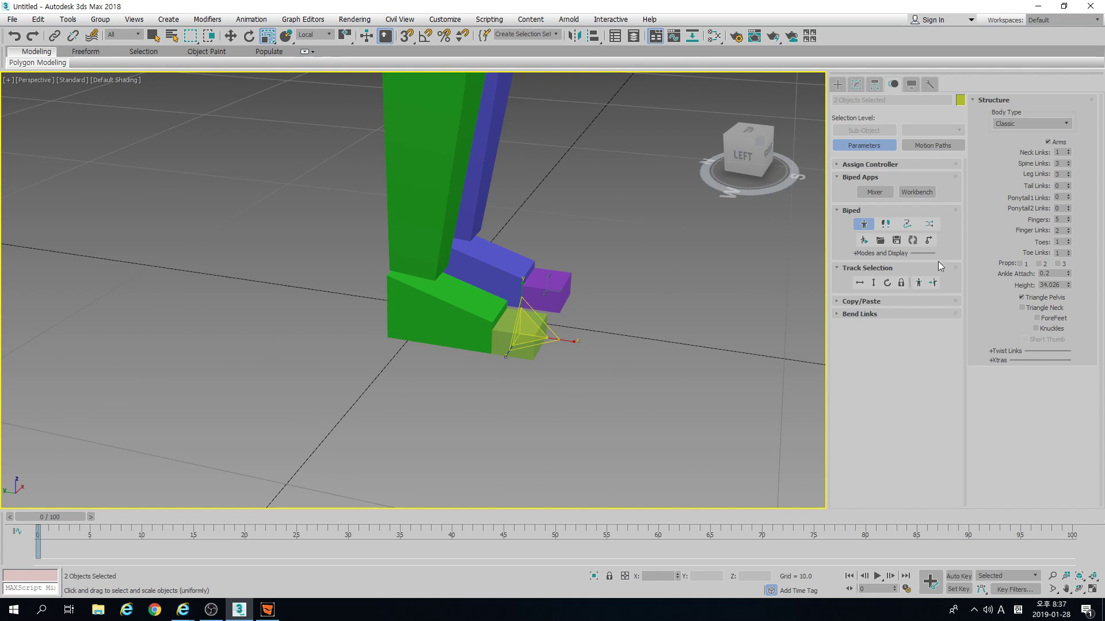
# Try adding Prop 1 to the biped and raise its right arm out to the side in the front view
pyautogui.press('f')
pyautogui.moveTo(487, 239); pyautogui.dragTo(496, 303, button='middle')
pyautogui.scroll(5, 374, 319)
pyautogui.click(698, 266)
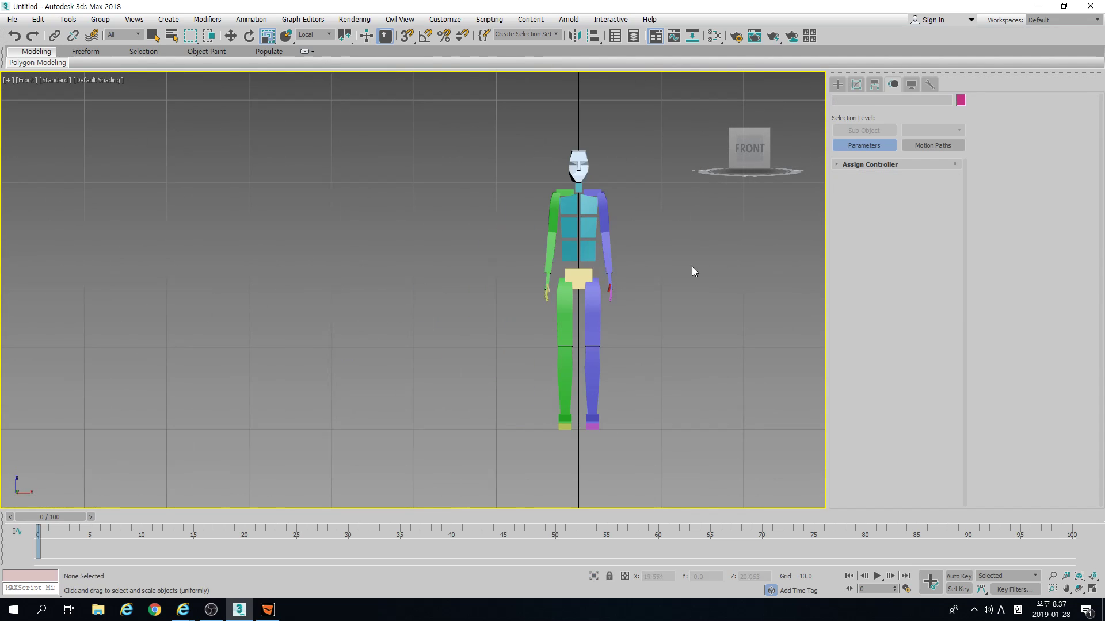
pyautogui.moveTo(663, 274); pyautogui.dragTo(625, 289, button='middle')
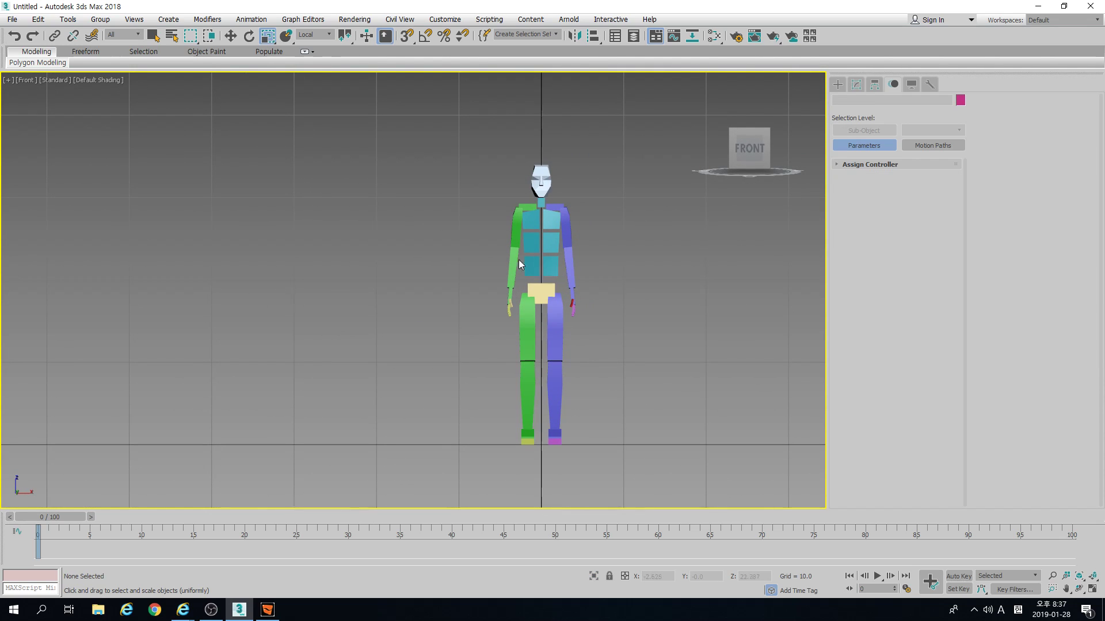
pyautogui.click(513, 232)
pyautogui.click(1020, 263)
pyautogui.scroll(5, 567, 263)
pyautogui.press('w')
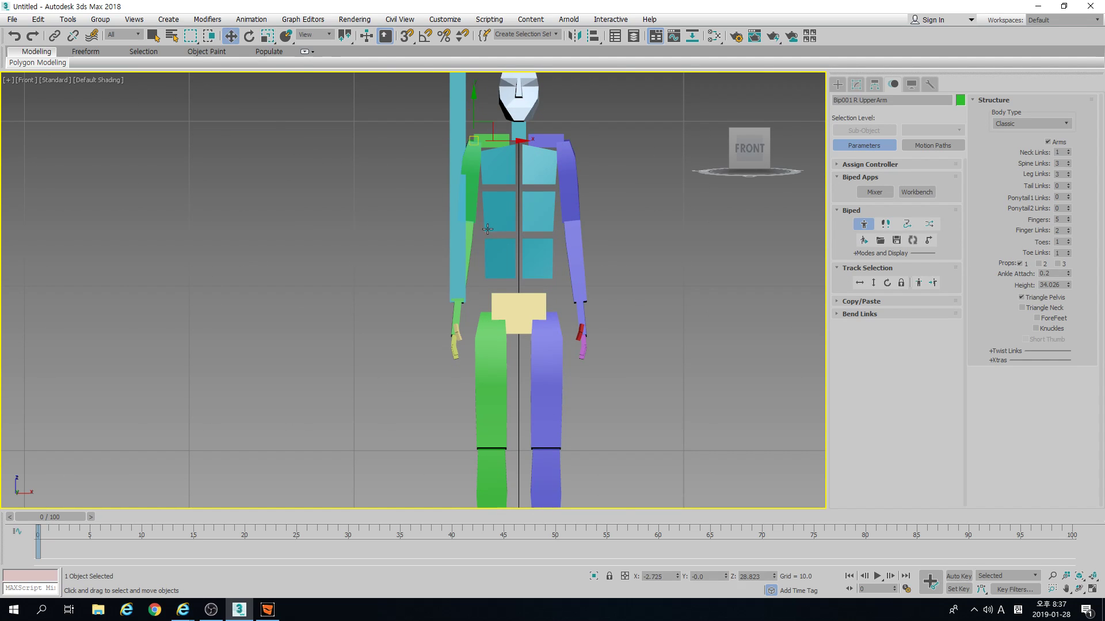
pyautogui.scroll(-2, 488, 229)
pyautogui.moveTo(470, 233); pyautogui.dragTo(408, 188)
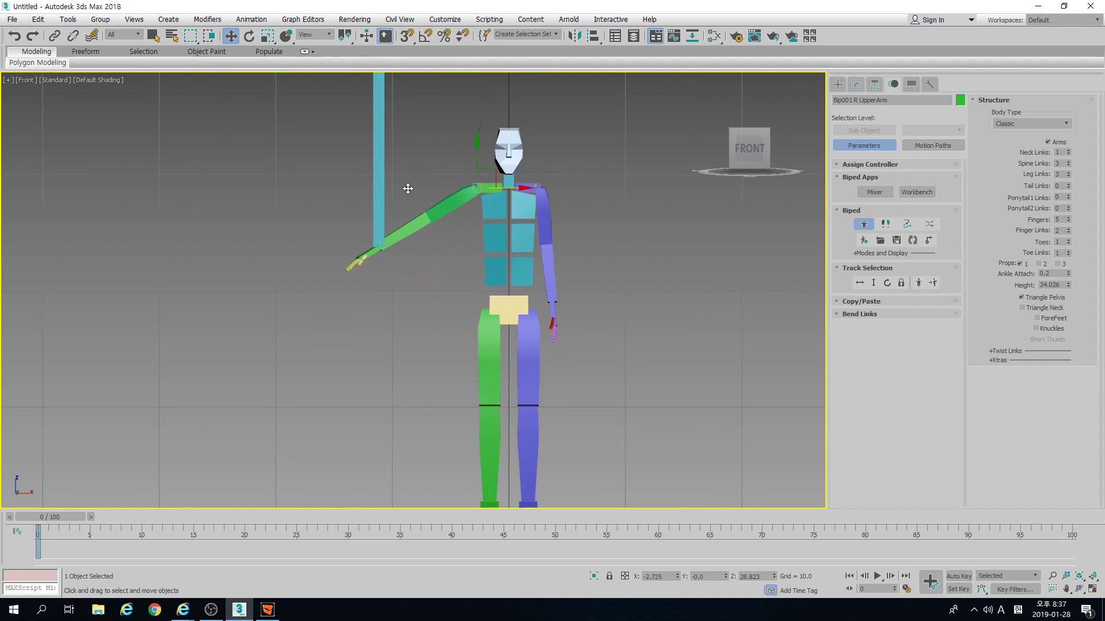
pyautogui.scroll(-2, 439, 227)
# Try Props 1, 2 and 3 on the biped, and turn all three props off again
pyautogui.click(403, 234)
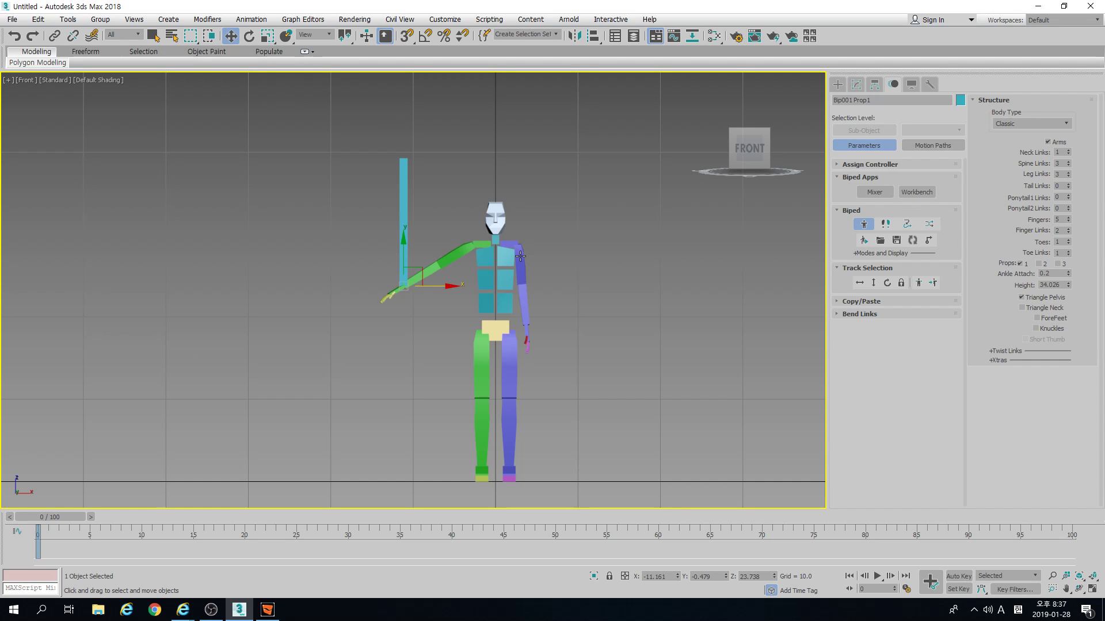
pyautogui.scroll(2, 520, 255)
pyautogui.click(1021, 264)
pyautogui.click(1021, 264)
pyautogui.scroll(-2, 572, 269)
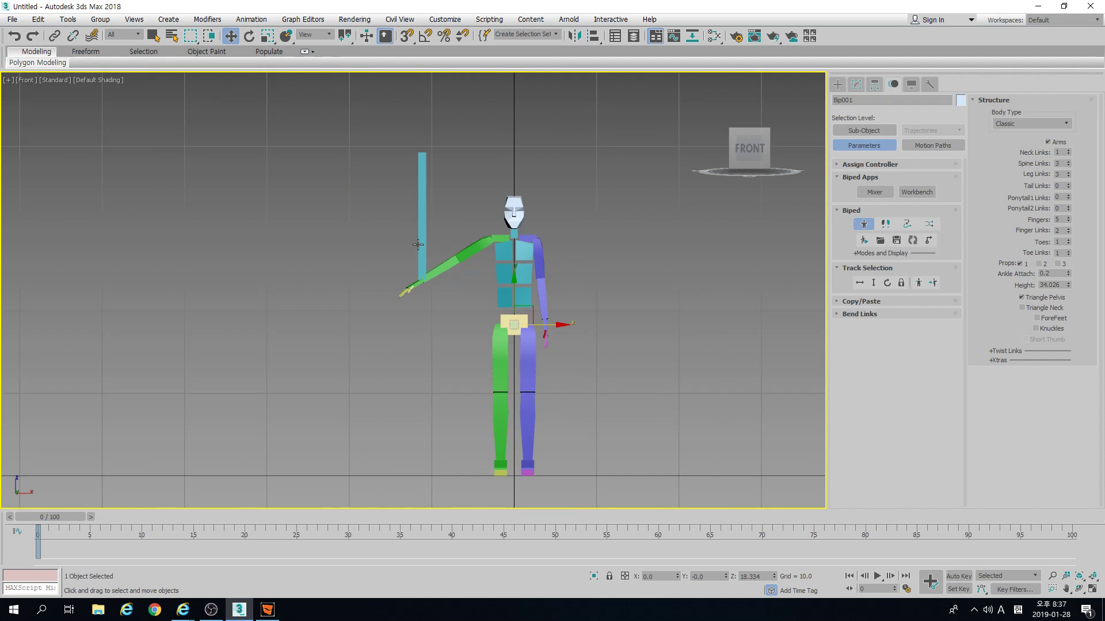
pyautogui.click(418, 244)
pyautogui.click(1041, 264)
pyautogui.click(1059, 264)
pyautogui.click(1058, 264)
pyautogui.click(1040, 264)
pyautogui.click(1021, 264)
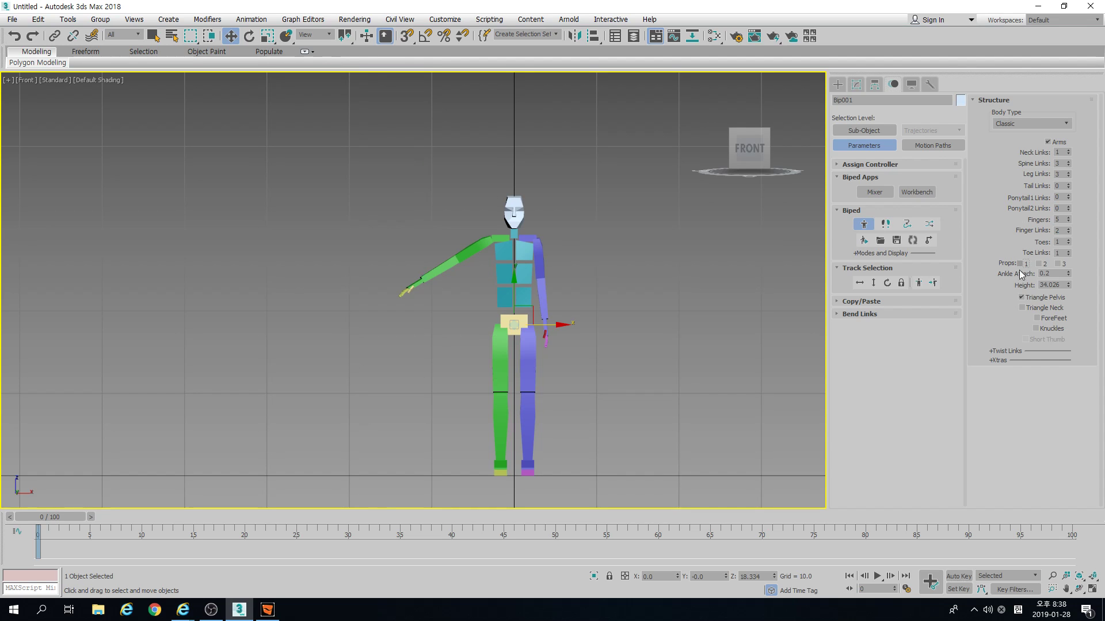
# Try a different Ankle Attach value and reduce the biped's Height to 27.726
pyautogui.scroll(5, 535, 384)
pyautogui.moveTo(542, 374); pyautogui.dragTo(614, 343, button='middle')
pyautogui.moveTo(1068, 274)
pyautogui.mouseDown()
pyautogui.moveTo(1065, 261)
pyautogui.moveTo(1068, 293)
pyautogui.moveTo(1073, 193)
pyautogui.moveTo(1069, 276)
pyautogui.mouseUp()
pyautogui.scroll(-4, 626, 238)
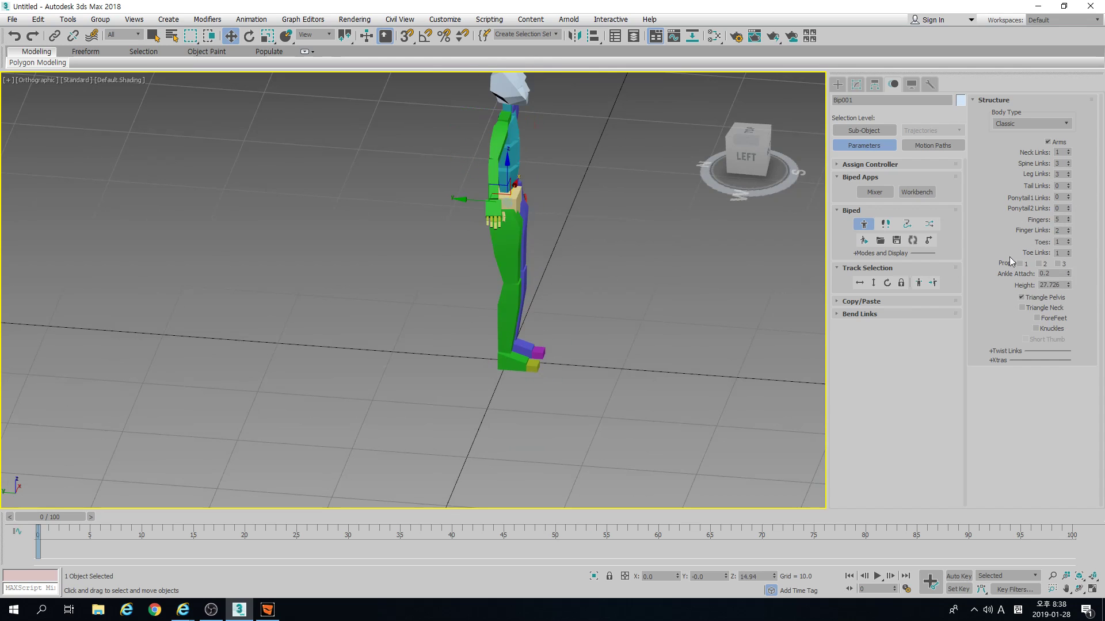
# Try adjusting the Ankle Attach again while viewing the feet up close
pyautogui.scroll(3, 599, 313)
pyautogui.moveTo(484, 340); pyautogui.dragTo(612, 253, button='middle')
pyautogui.scroll(3, 539, 323)
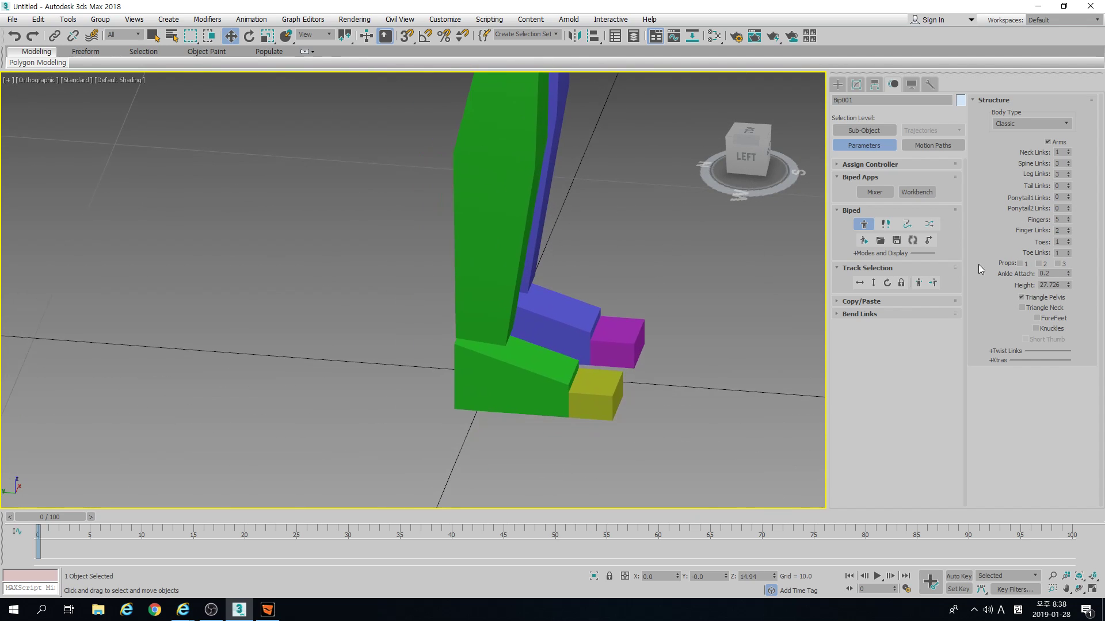
pyautogui.moveTo(1068, 274); pyautogui.dragTo(1067, 274)
pyautogui.scroll(-3, 720, 290)
pyautogui.moveTo(718, 293); pyautogui.dragTo(599, 368, button='middle')
pyautogui.moveTo(585, 299); pyautogui.dragTo(585, 345, button='middle')
pyautogui.keyDown('alt'); pyautogui.moveTo(585, 346); pyautogui.dragTo(532, 277, button='middle'); pyautogui.keyUp('alt')
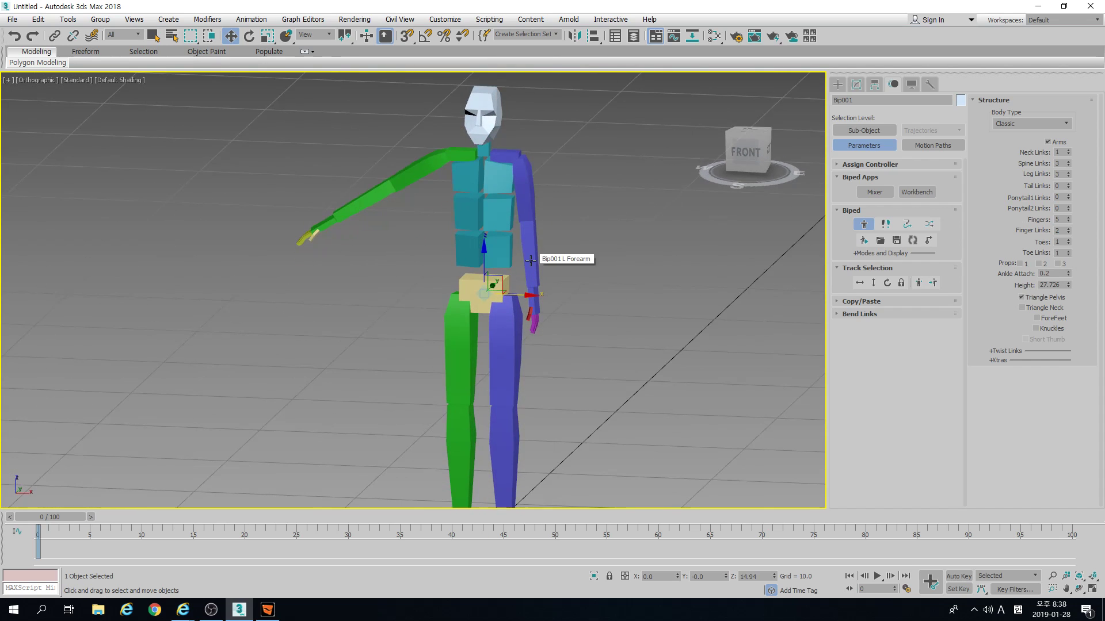
# Turn the biped's Arms off and back on in the front view, resetting the raised right arm
pyautogui.press('f')
pyautogui.moveTo(620, 235); pyautogui.dragTo(679, 347, button='middle')
pyautogui.scroll(6, 429, 345)
pyautogui.moveTo(586, 386); pyautogui.dragTo(517, 246, button='middle')
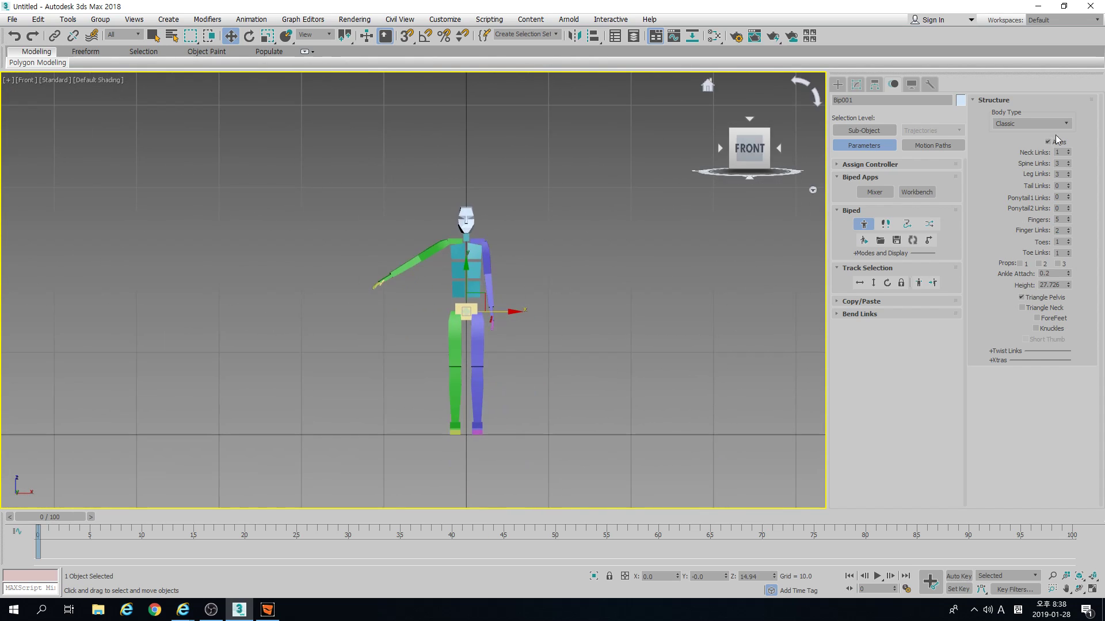
pyautogui.click(1048, 143)
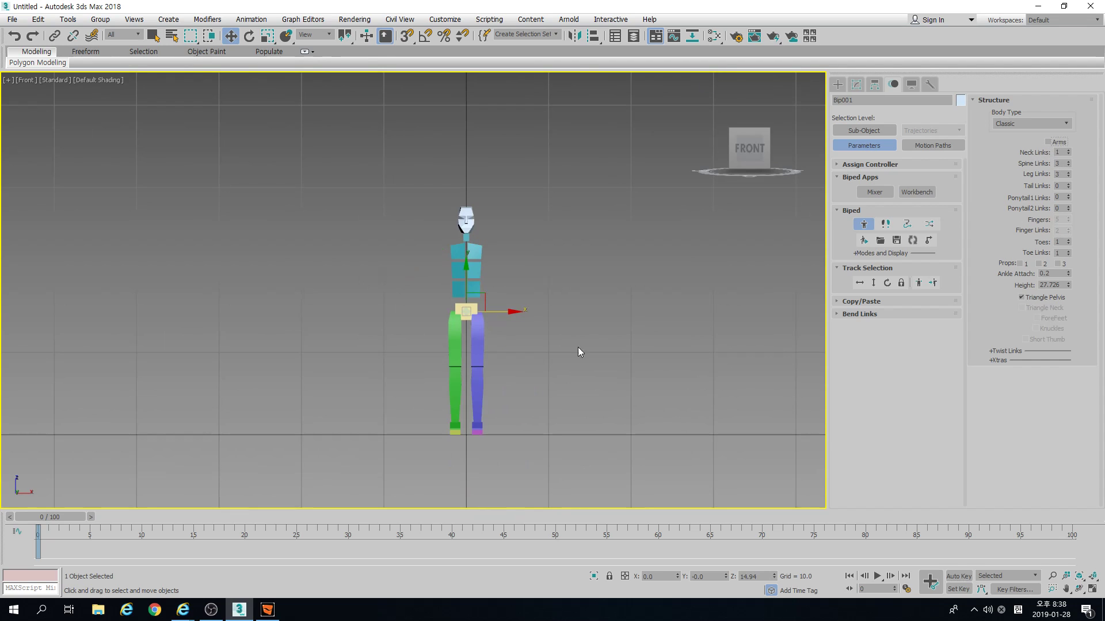
pyautogui.click(1047, 142)
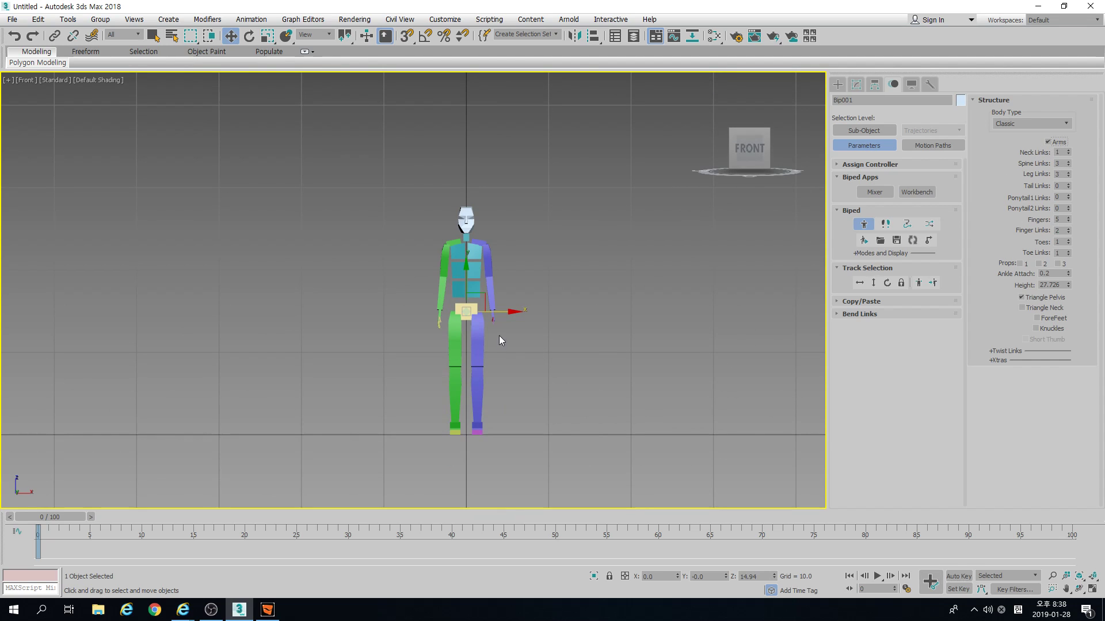
# Remove the biped's arms once more, inspect the armless figure in perspective, and restore the arms
pyautogui.scroll(2, 513, 322)
pyautogui.click(1057, 142)
pyautogui.scroll(4, 570, 305)
pyautogui.moveTo(570, 311); pyautogui.dragTo(634, 261, button='middle')
pyautogui.scroll(-2, 578, 263)
pyautogui.moveTo(591, 206); pyautogui.dragTo(568, 274, button='middle')
pyautogui.scroll(-2, 550, 305)
pyautogui.scroll(3, 551, 249)
pyautogui.press('p')
pyautogui.scroll(-5, 546, 264)
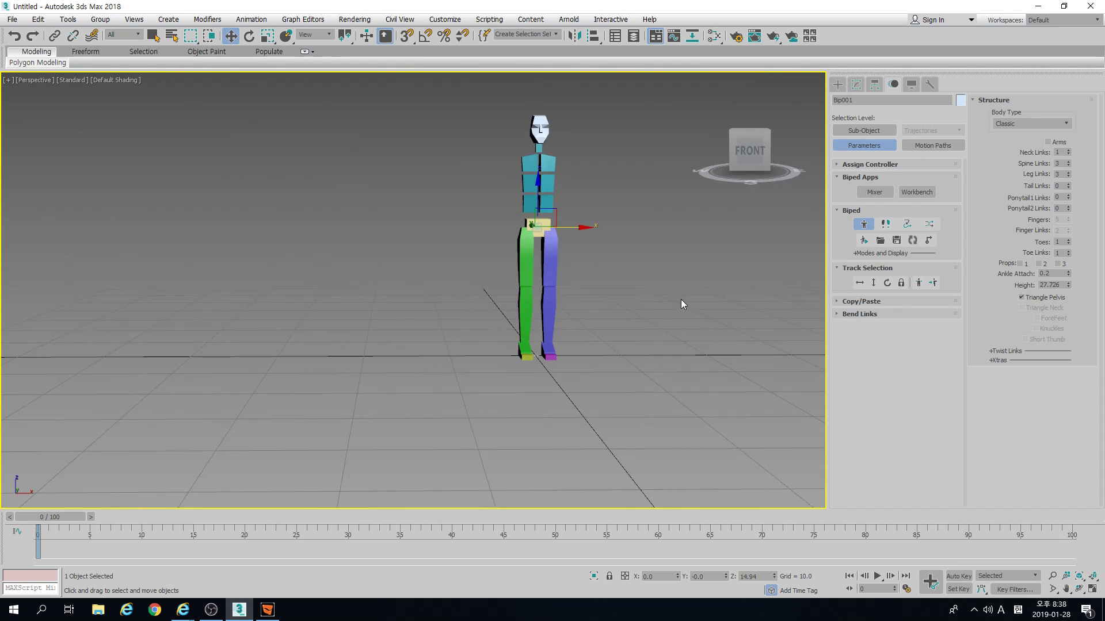
pyautogui.scroll(3, 678, 299)
pyautogui.click(1048, 142)
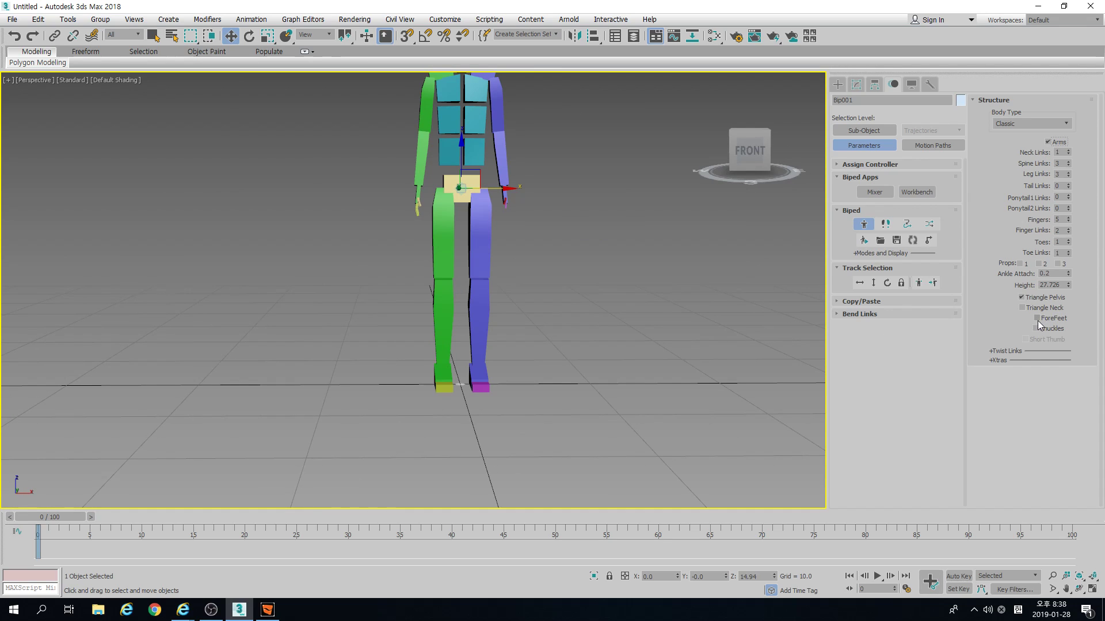
# Enable ForeFeet on the biped, comparing the fingers of the right hand with the option on and off
pyautogui.click(1037, 319)
pyautogui.scroll(5, 454, 269)
pyautogui.keyDown('alt'); pyautogui.moveTo(453, 268); pyautogui.dragTo(522, 370, button='middle'); pyautogui.keyUp('alt')
pyautogui.scroll(3, 469, 325)
pyautogui.keyDown('alt'); pyautogui.moveTo(480, 304); pyautogui.dragTo(525, 317, button='middle'); pyautogui.keyUp('alt')
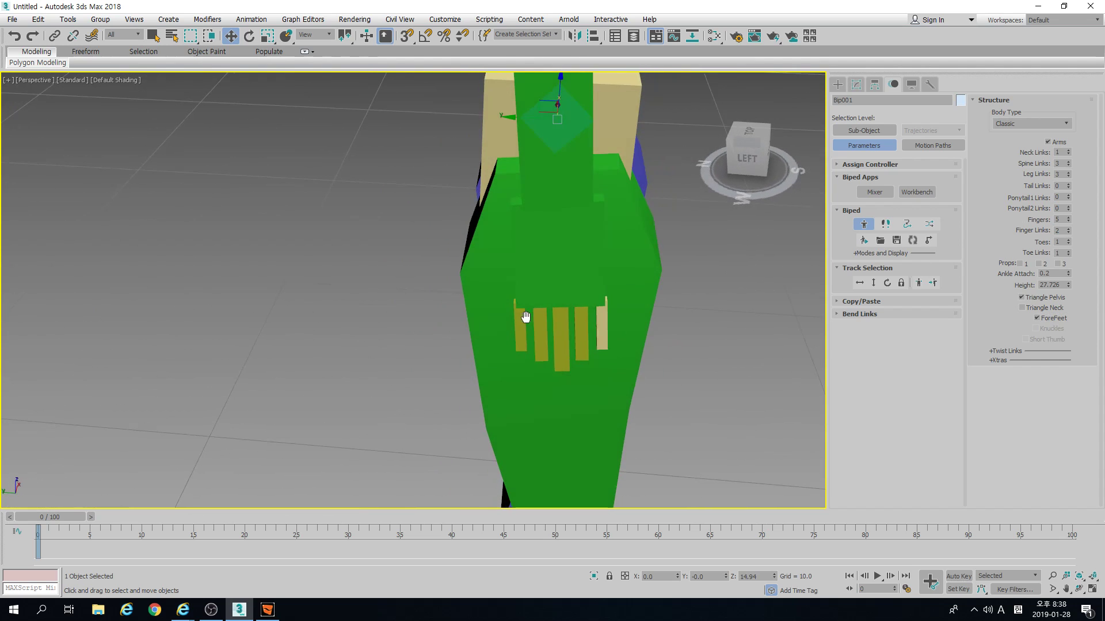
pyautogui.click(1037, 319)
pyautogui.keyDown('alt'); pyautogui.moveTo(590, 324); pyautogui.dragTo(406, 244, button='middle'); pyautogui.keyUp('alt')
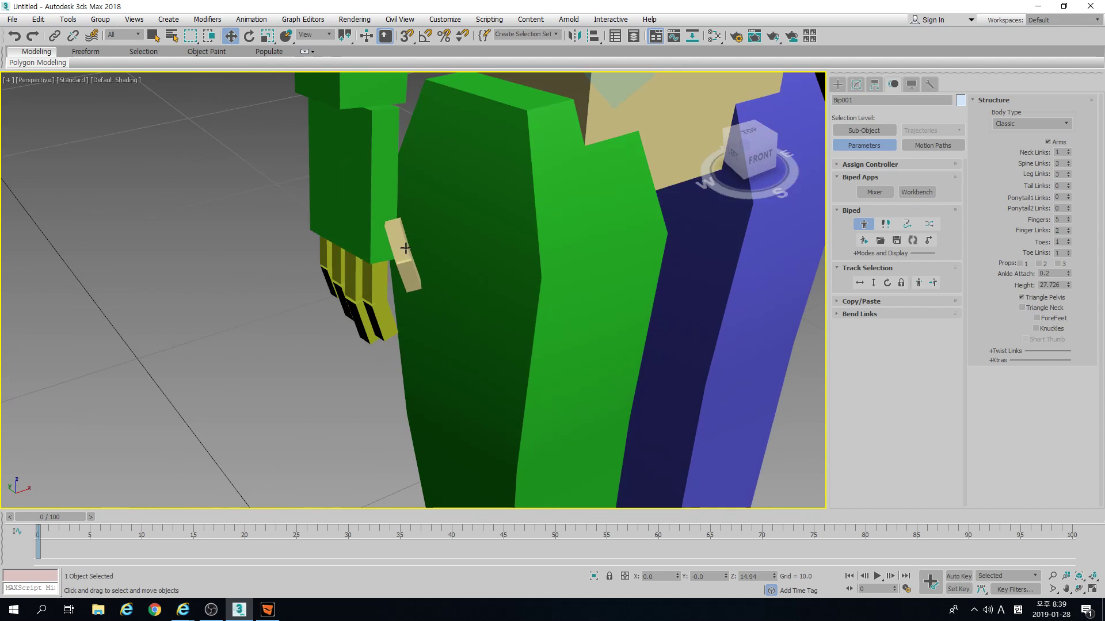
pyautogui.click(1037, 318)
pyautogui.keyDown('alt'); pyautogui.moveTo(575, 299); pyautogui.dragTo(548, 291, button='middle'); pyautogui.keyUp('alt')
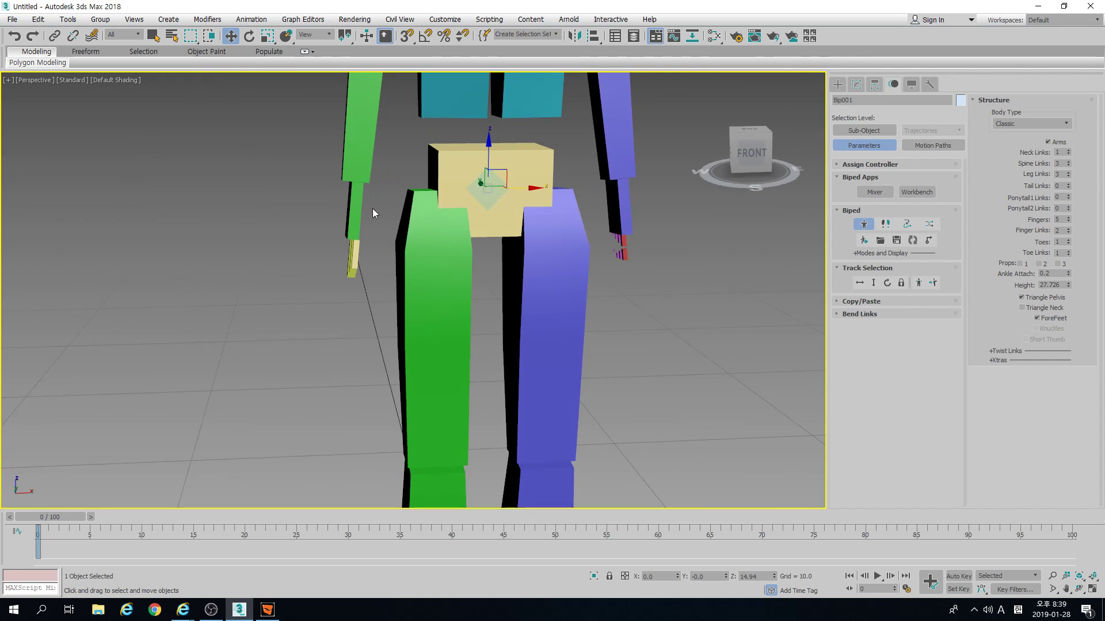
# Select all finger links of the biped's right hand together with the green arm part above them
pyautogui.moveTo(378, 246); pyautogui.dragTo(335, 287)
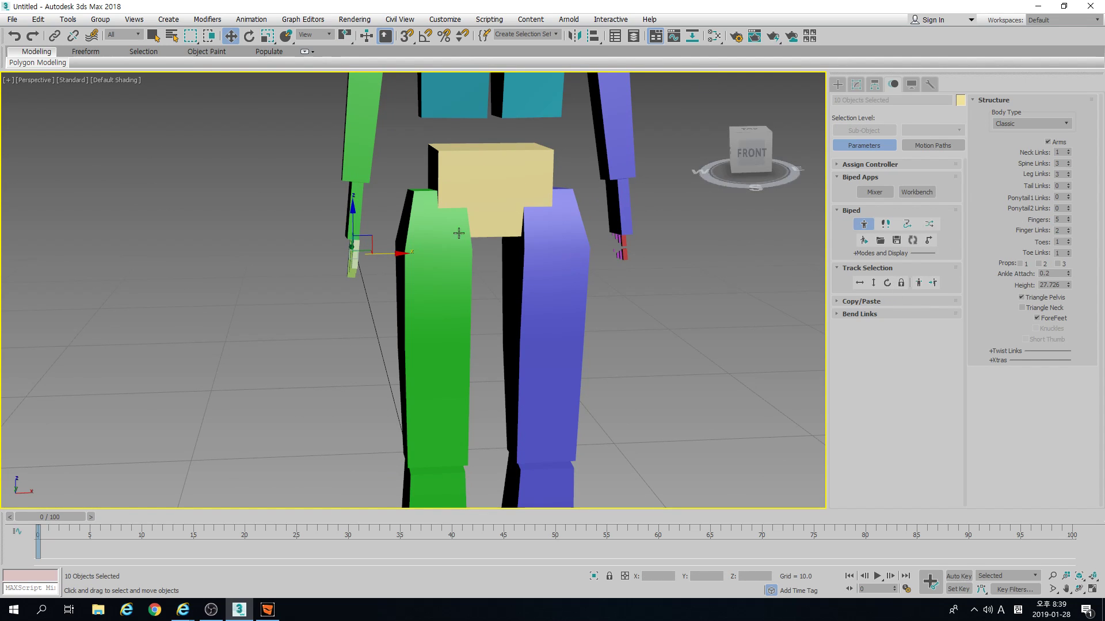
pyautogui.keyDown('ctrl'); pyautogui.click(413, 201); pyautogui.keyUp('ctrl')
pyautogui.hotkey('alt', 'c')
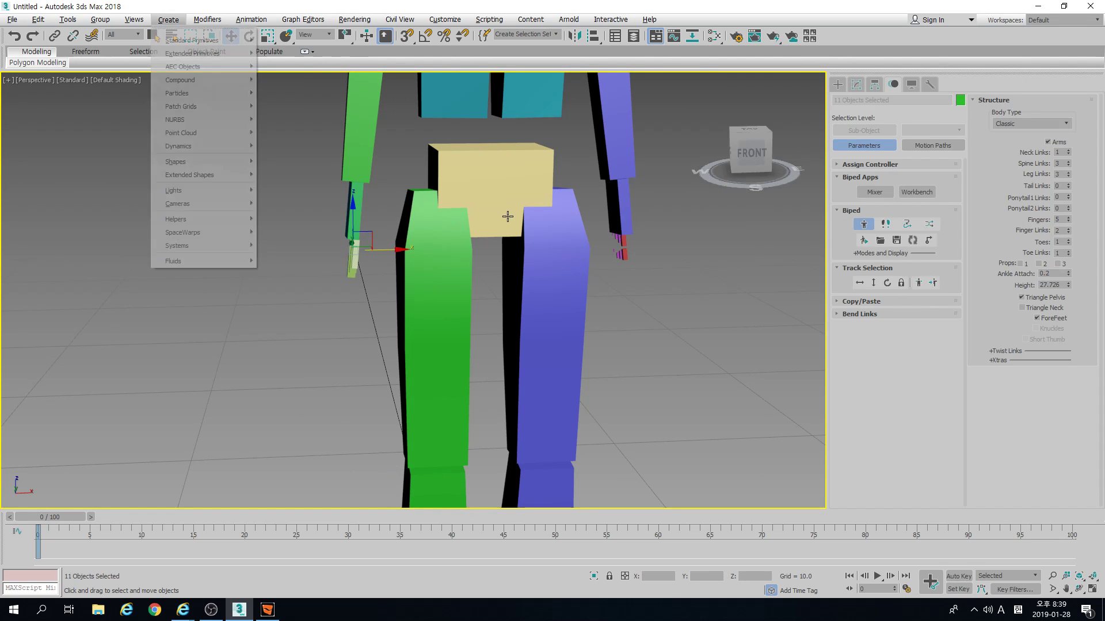
pyautogui.click(416, 207)
pyautogui.hotkey('alt', 'v')
pyautogui.click(390, 218)
# Copy the posture of the selected right hand and fingers and paste it opposite onto the left hand
pyautogui.click(857, 299)
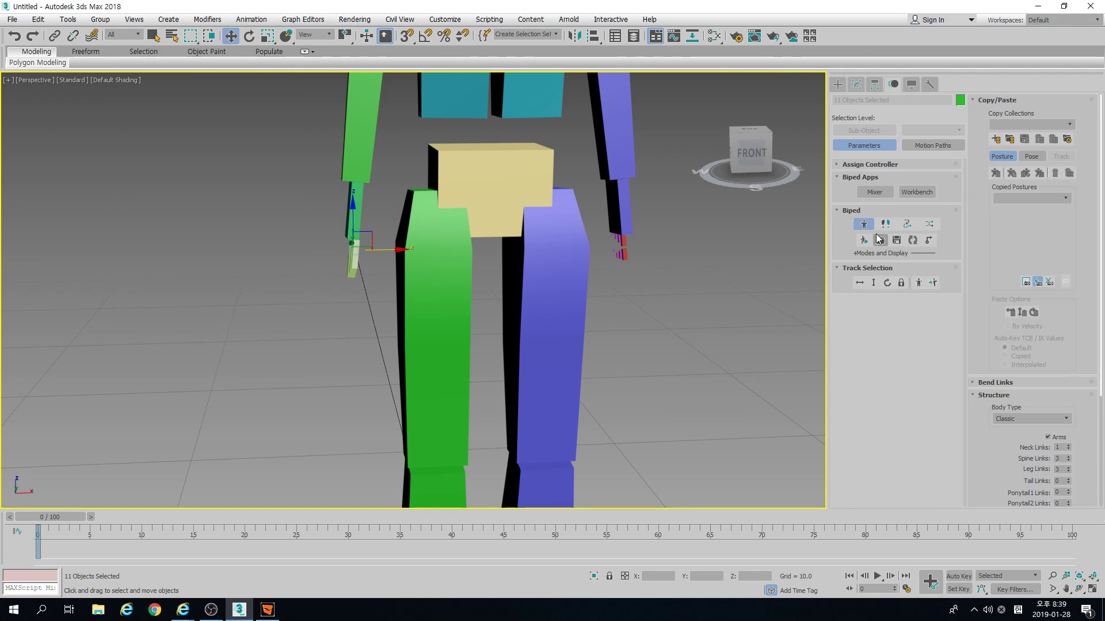
pyautogui.click(996, 173)
pyautogui.click(1026, 173)
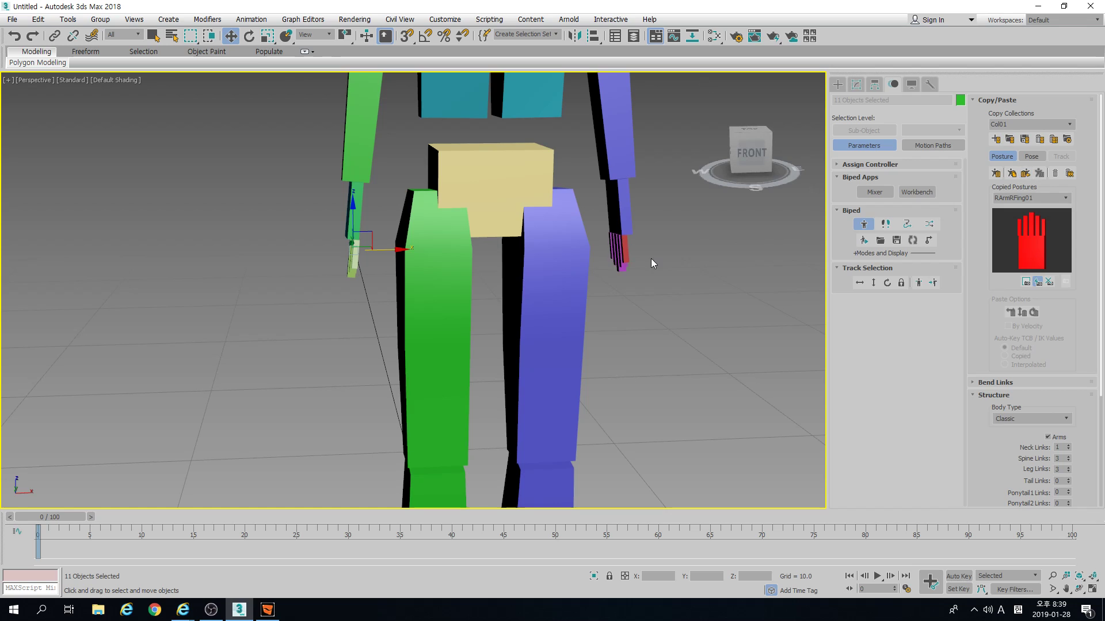
# Expand the Xtras settings in the biped's structure options and add three Xtras to the figure
pyautogui.scroll(-5, 665, 278)
pyautogui.keyDown('alt'); pyautogui.moveTo(665, 277); pyautogui.dragTo(690, 282, button='middle'); pyautogui.keyUp('alt')
pyautogui.click(597, 248)
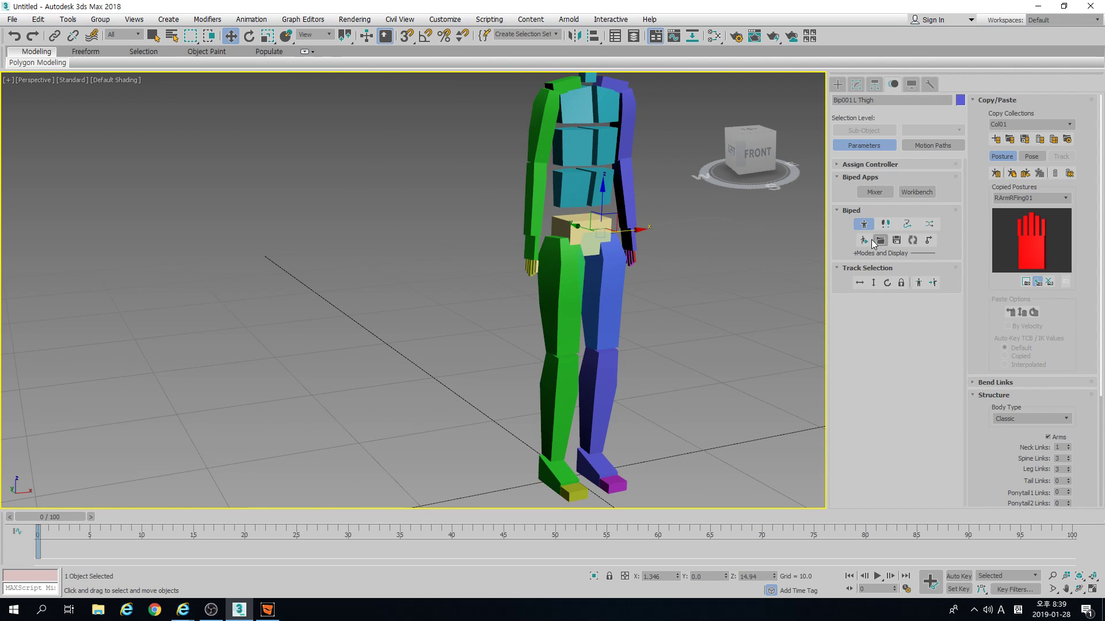
pyautogui.scroll(-3, 974, 408)
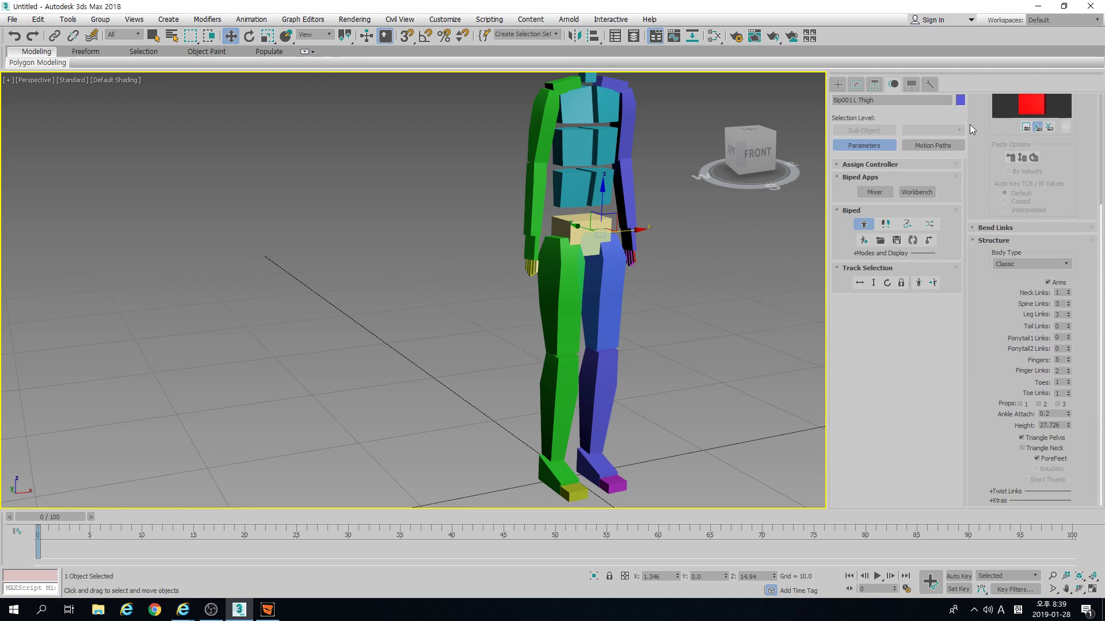
pyautogui.click(996, 501)
pyautogui.scroll(-4, 708, 353)
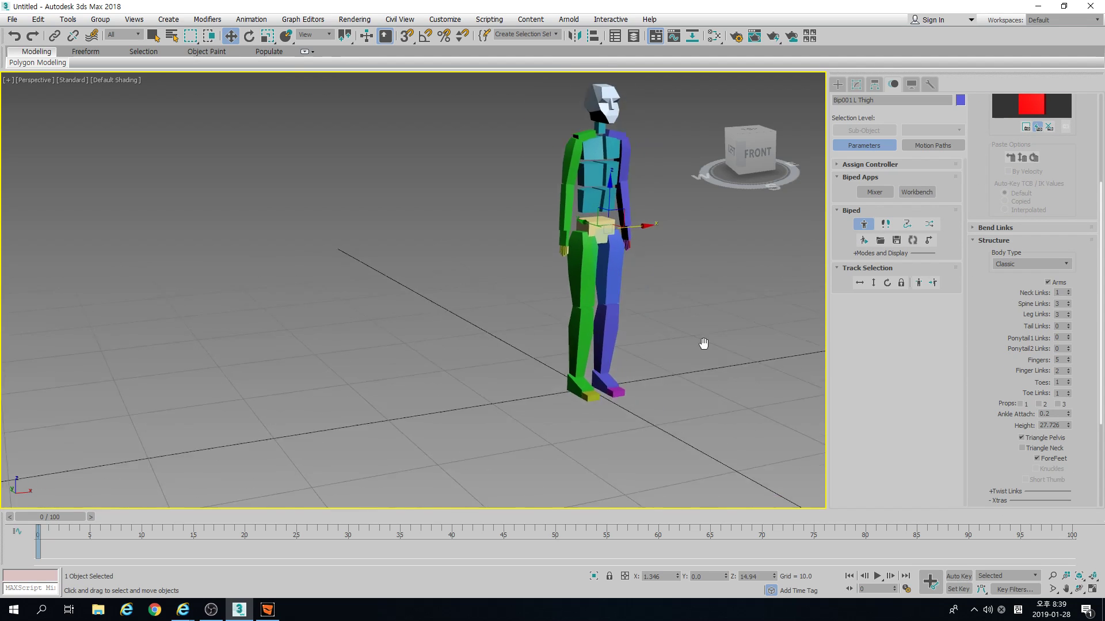
pyautogui.moveTo(1006, 419); pyautogui.dragTo(974, 271)
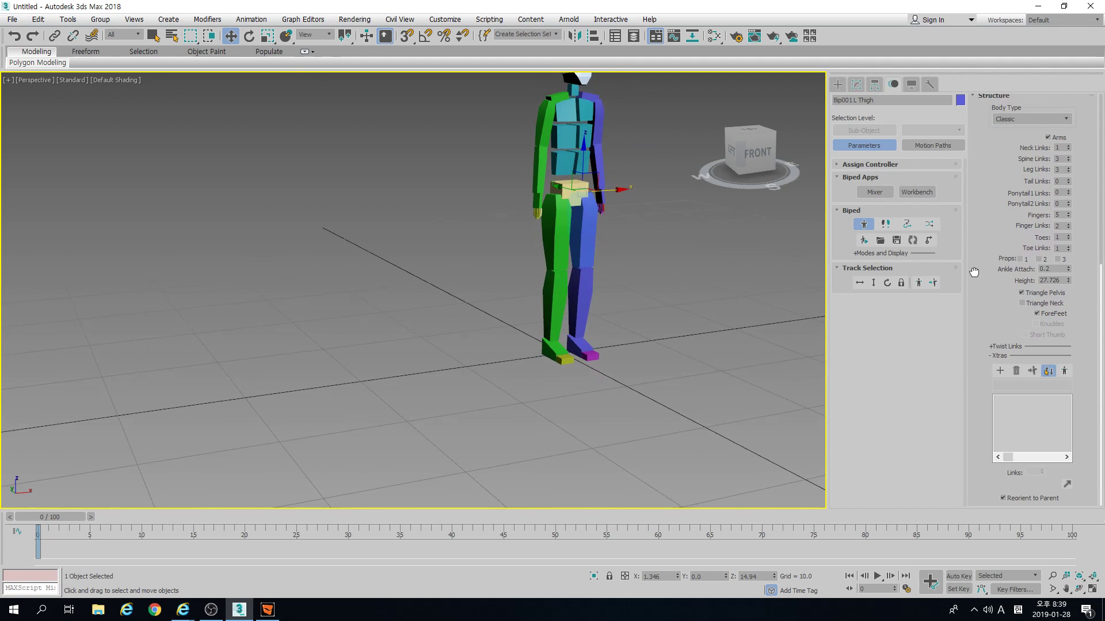
pyautogui.click(1001, 370)
pyautogui.click(1001, 370)
pyautogui.click(1000, 370)
pyautogui.keyDown('alt'); pyautogui.moveTo(748, 374); pyautogui.dragTo(660, 336, button='middle'); pyautogui.keyUp('alt')
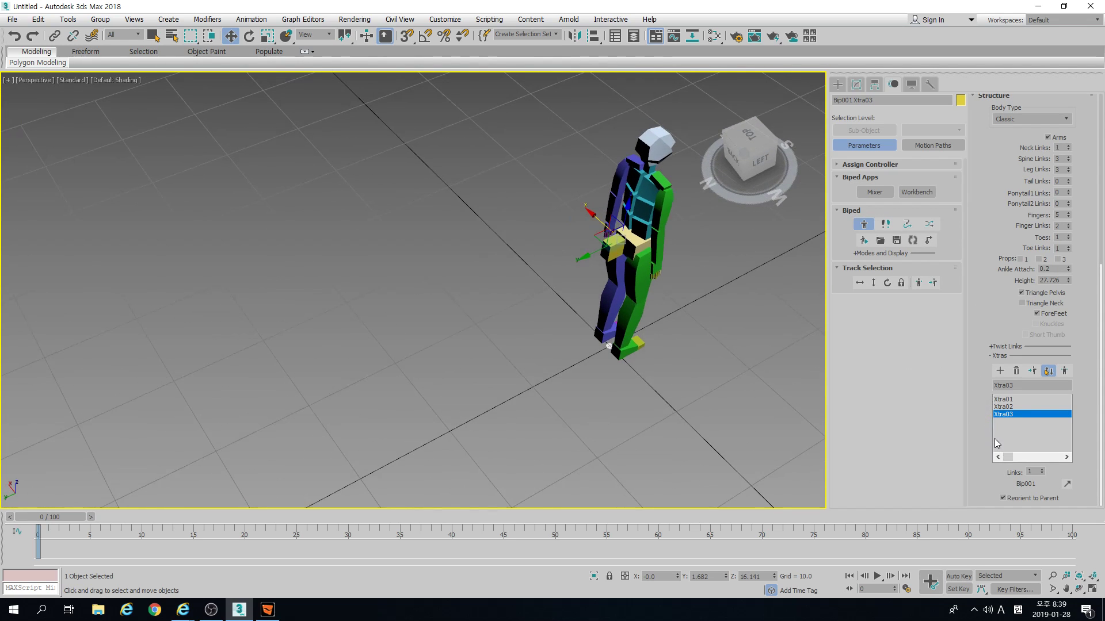
# Add four more Xtras to the biped, up to Xtra07
pyautogui.click(1000, 371)
pyautogui.click(1000, 370)
pyautogui.click(1000, 370)
pyautogui.click(1000, 371)
# Turn on edged faces and inspect the stacked Xtra boxes behind the biped from the side, selecting Xtra01 and Xtra07
pyautogui.keyDown('alt'); pyautogui.moveTo(664, 263); pyautogui.dragTo(606, 249, button='middle'); pyautogui.keyUp('alt')
pyautogui.click(611, 260)
pyautogui.press('F4')
pyautogui.keyDown('alt'); pyautogui.moveTo(668, 293); pyautogui.dragTo(644, 271, button='middle'); pyautogui.keyUp('alt')
pyautogui.press('e')
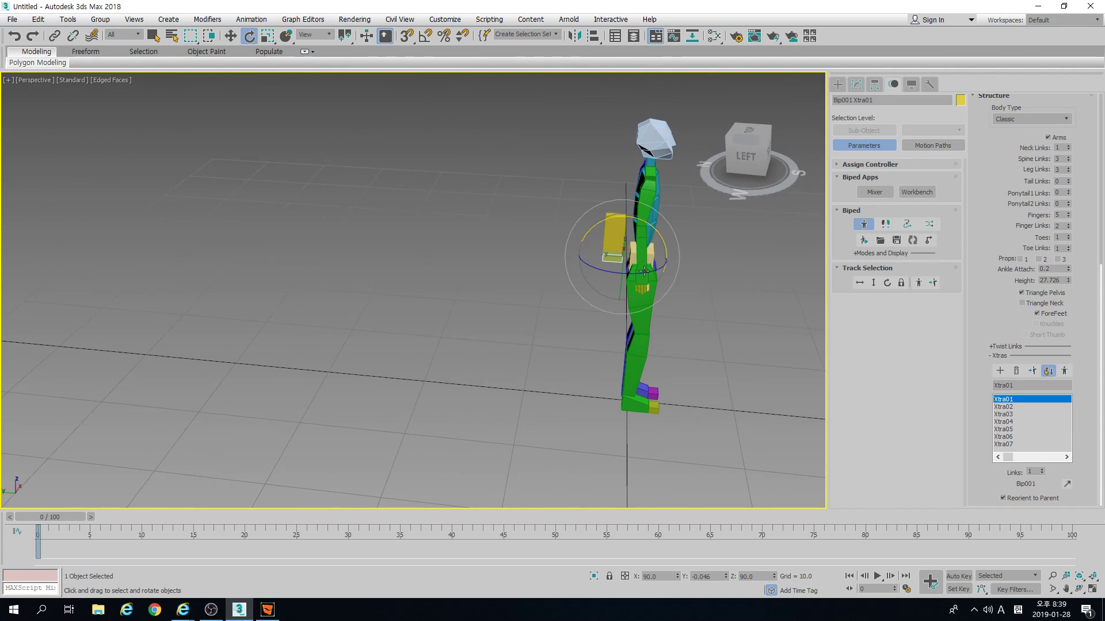
pyautogui.click(681, 221)
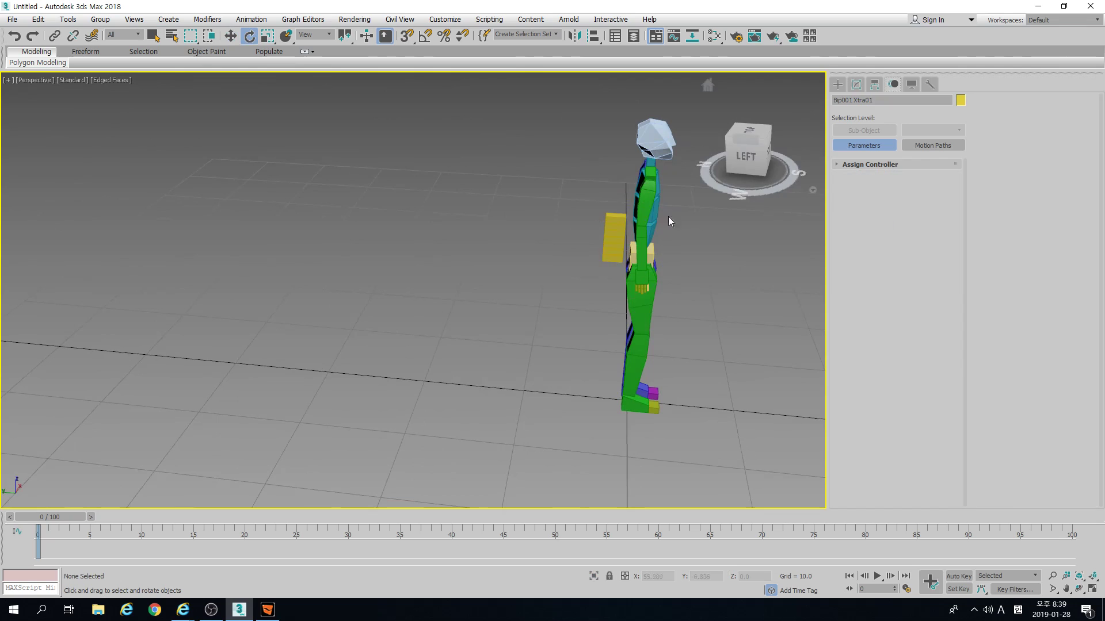
pyautogui.click(614, 236)
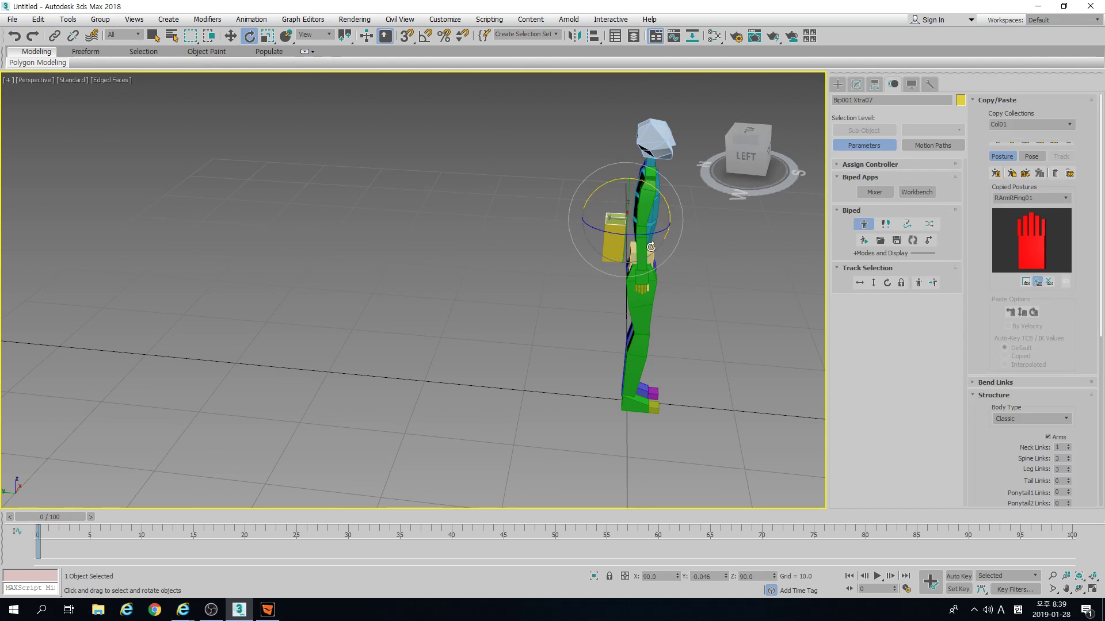
# Delete all Xtras from the biped and collapse the Xtras settings
pyautogui.moveTo(960, 403); pyautogui.dragTo(981, 275)
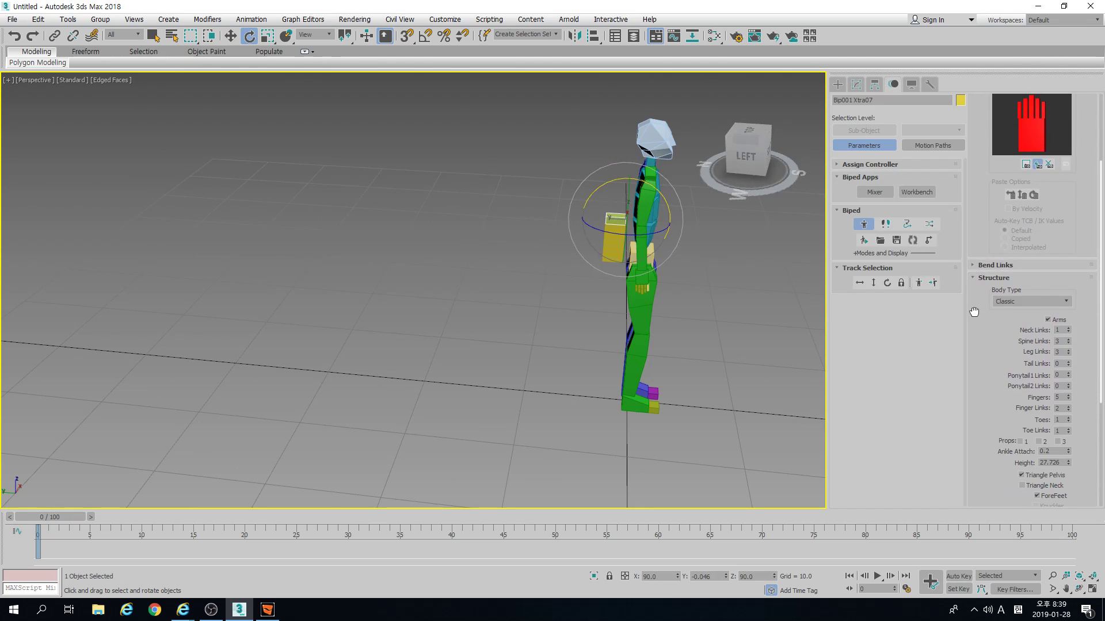
pyautogui.moveTo(988, 353); pyautogui.dragTo(984, 226)
pyautogui.moveTo(999, 385); pyautogui.dragTo(988, 229)
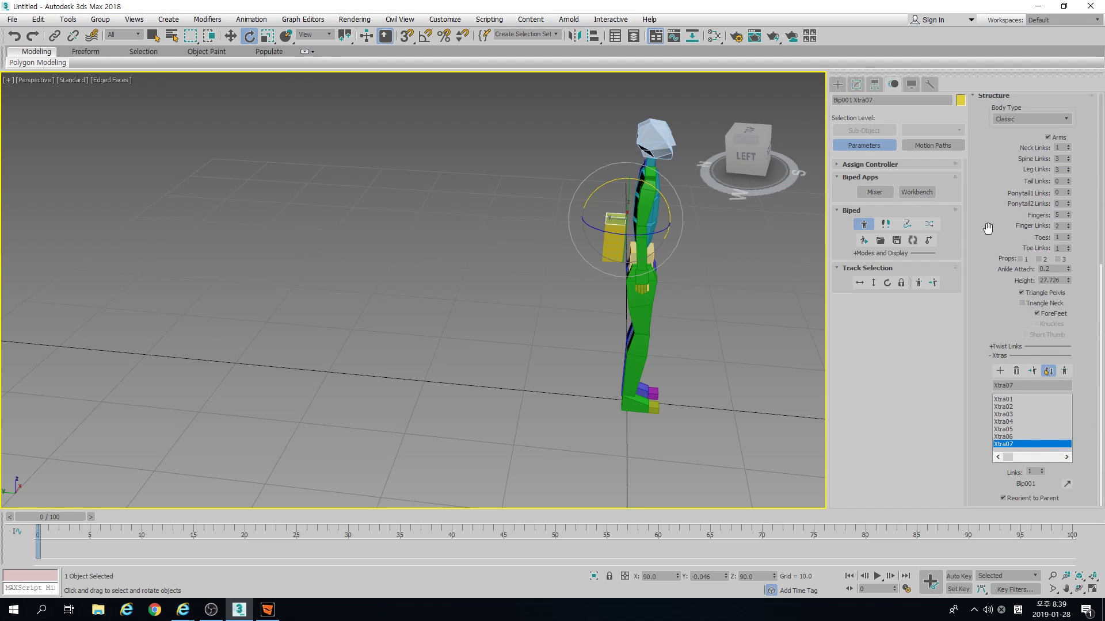
pyautogui.moveTo(991, 269); pyautogui.dragTo(980, 190)
pyautogui.click(1017, 371)
pyautogui.click(1016, 371)
pyautogui.click(1016, 371)
pyautogui.click(1017, 371)
pyautogui.click(1016, 372)
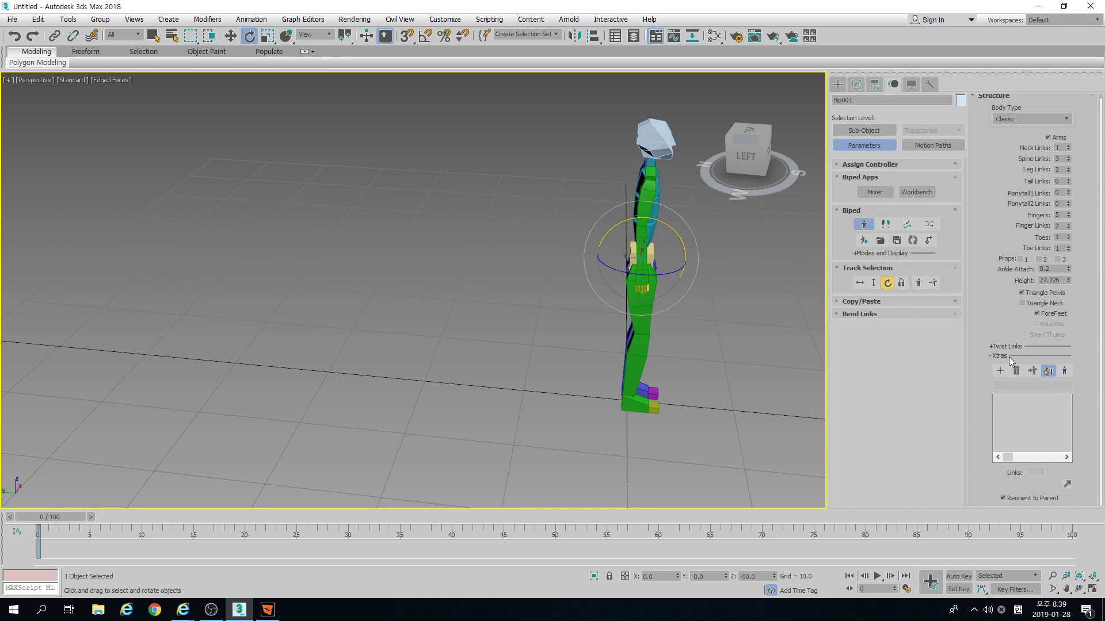
pyautogui.click(1009, 357)
pyautogui.click(1000, 361)
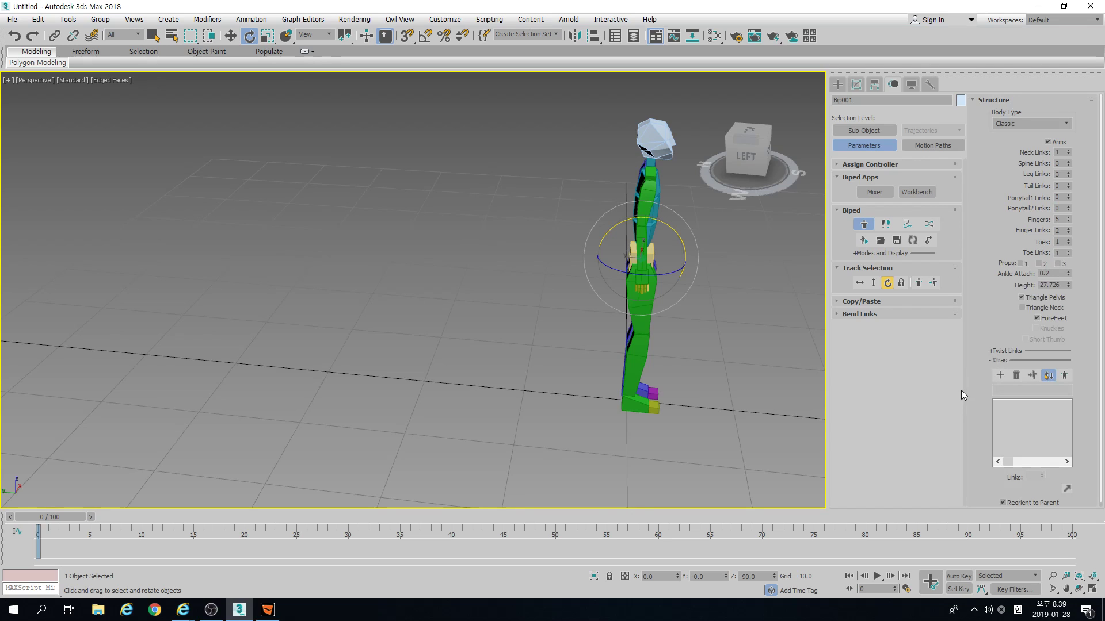
pyautogui.click(1002, 360)
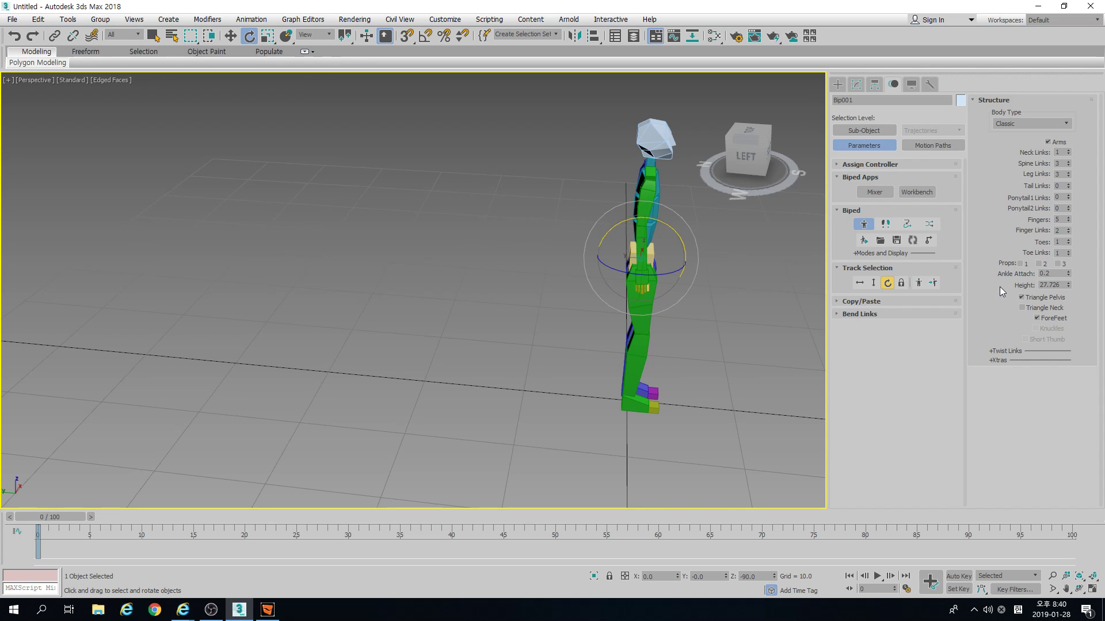
# Leave Figure Mode and frame the whole biped in the Front view
pyautogui.click(863, 315)
pyautogui.click(862, 314)
pyautogui.click(863, 223)
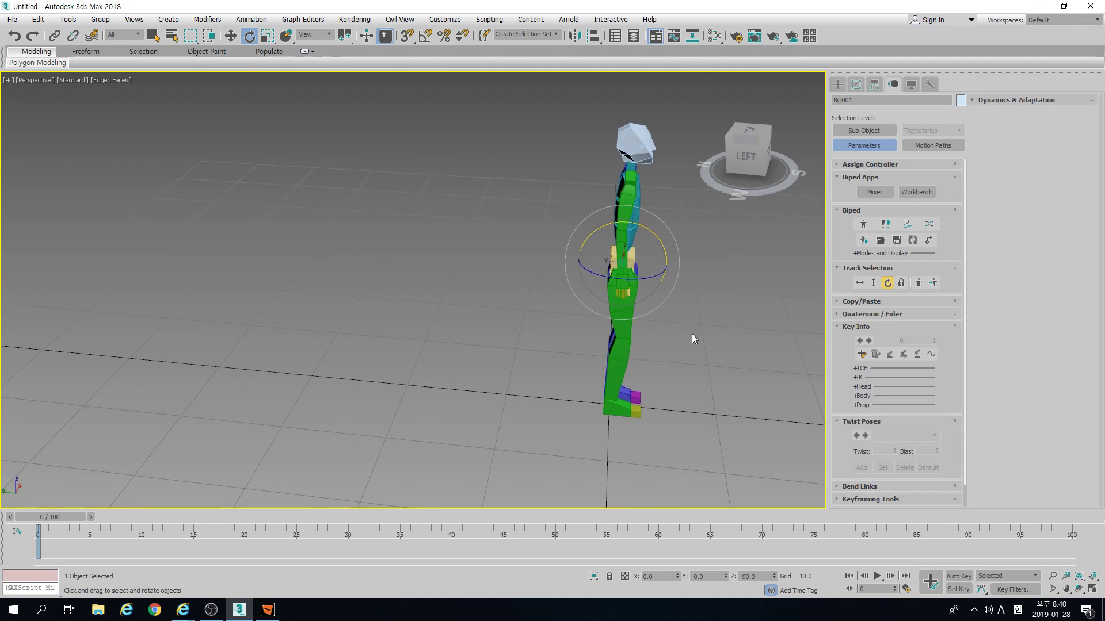
pyautogui.press('f')
pyautogui.press('z')
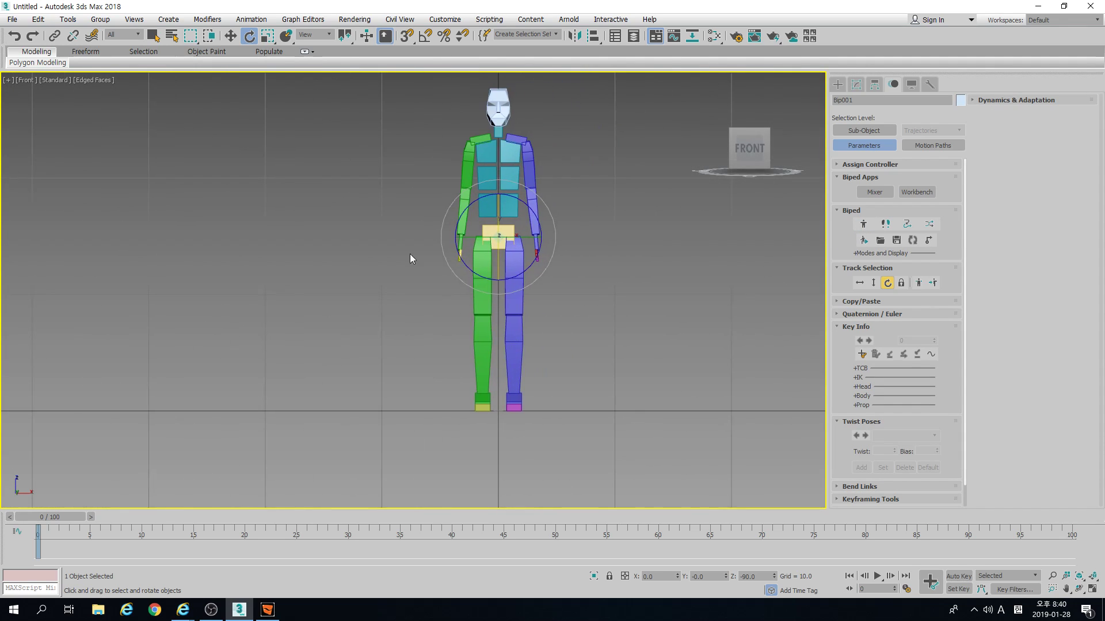
# Change the Front viewport's background to Solid Color and deselect the biped
pyautogui.click(106, 80)
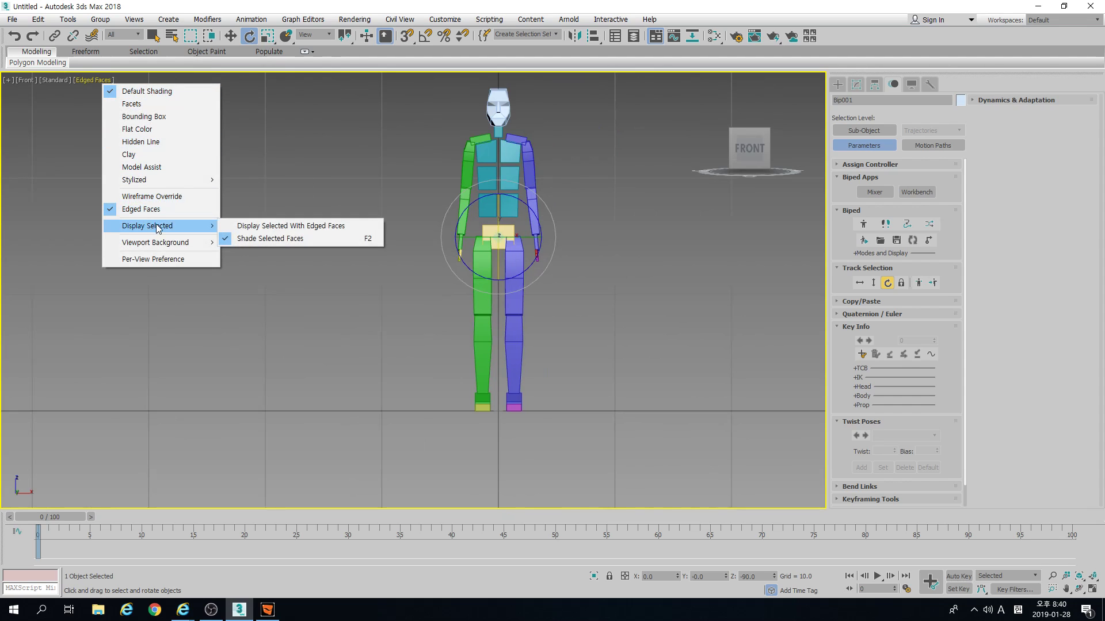
pyautogui.click(63, 80)
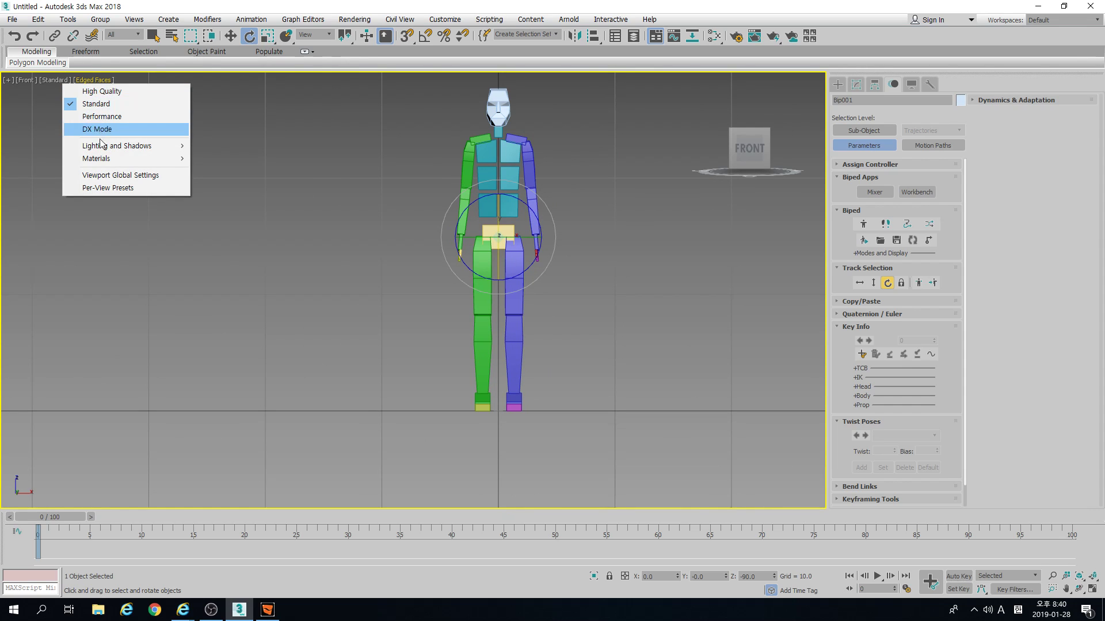
pyautogui.moveTo(100, 160)
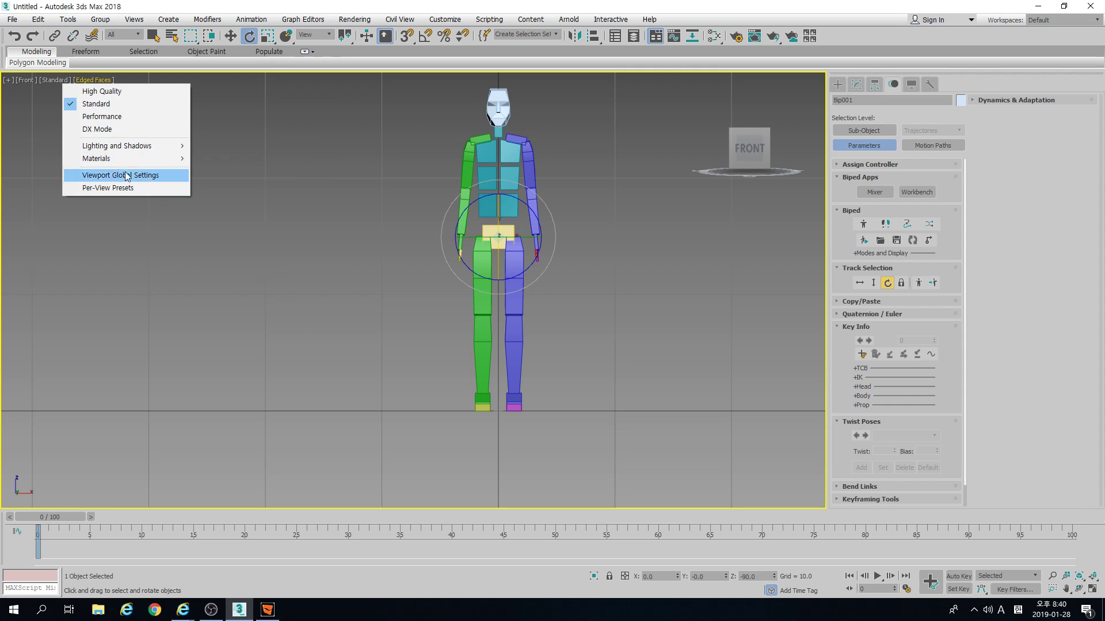
pyautogui.click(94, 81)
pyautogui.moveTo(183, 243)
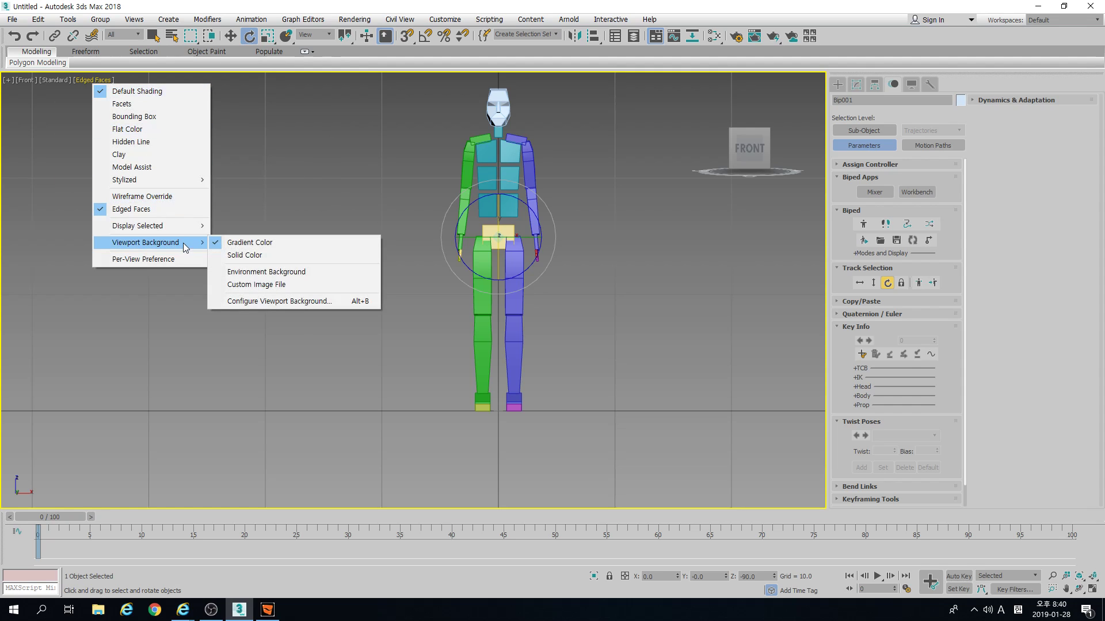
pyautogui.click(243, 257)
pyautogui.click(610, 202)
# Select the lowest spine link and examine the biped's motion settings and the BIP file save and load dialogs
pyautogui.click(509, 208)
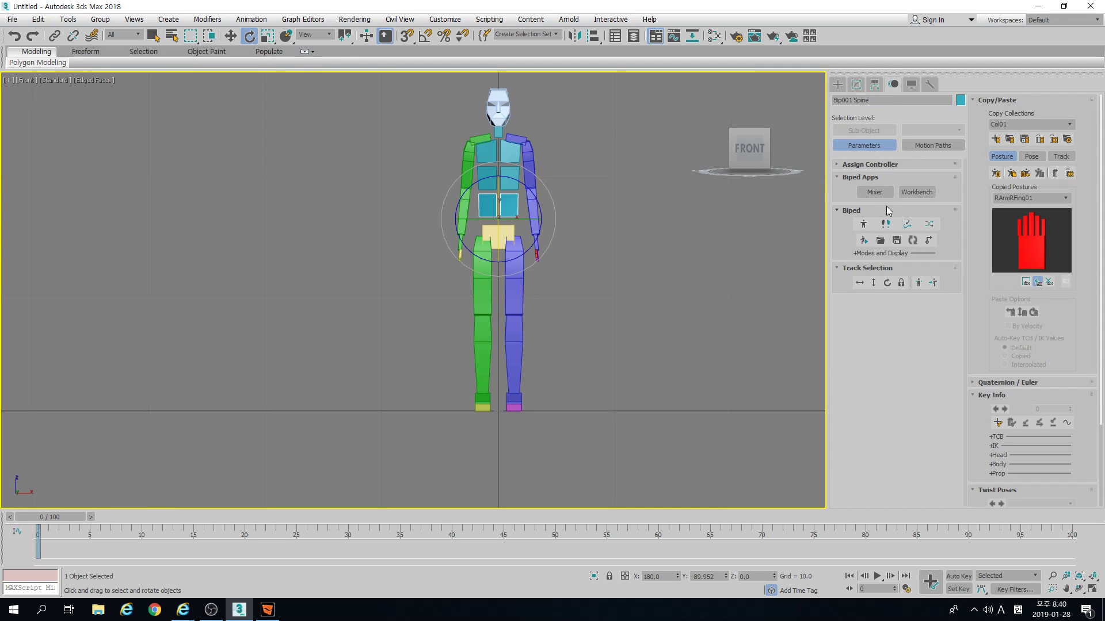
pyautogui.scroll(-5, 977, 229)
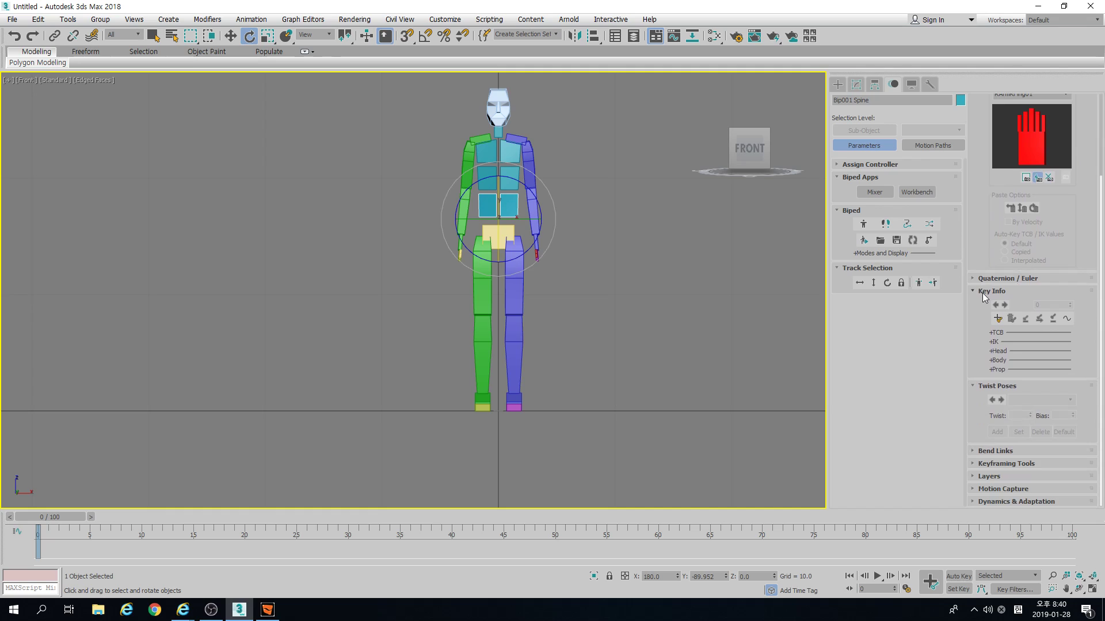
pyautogui.moveTo(968, 293); pyautogui.dragTo(970, 397)
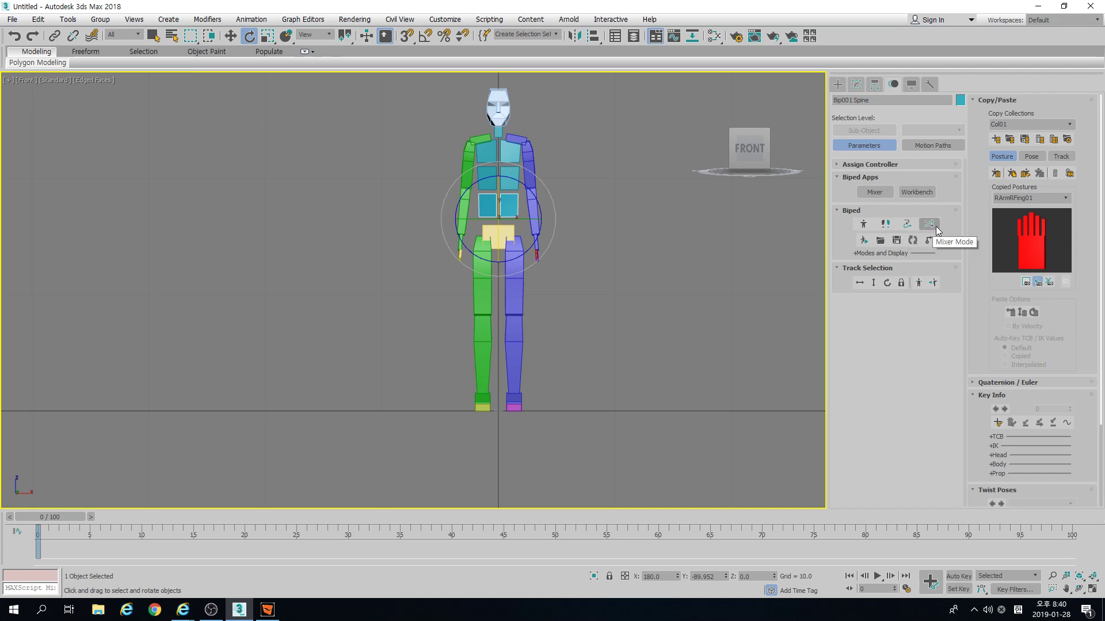
pyautogui.click(897, 241)
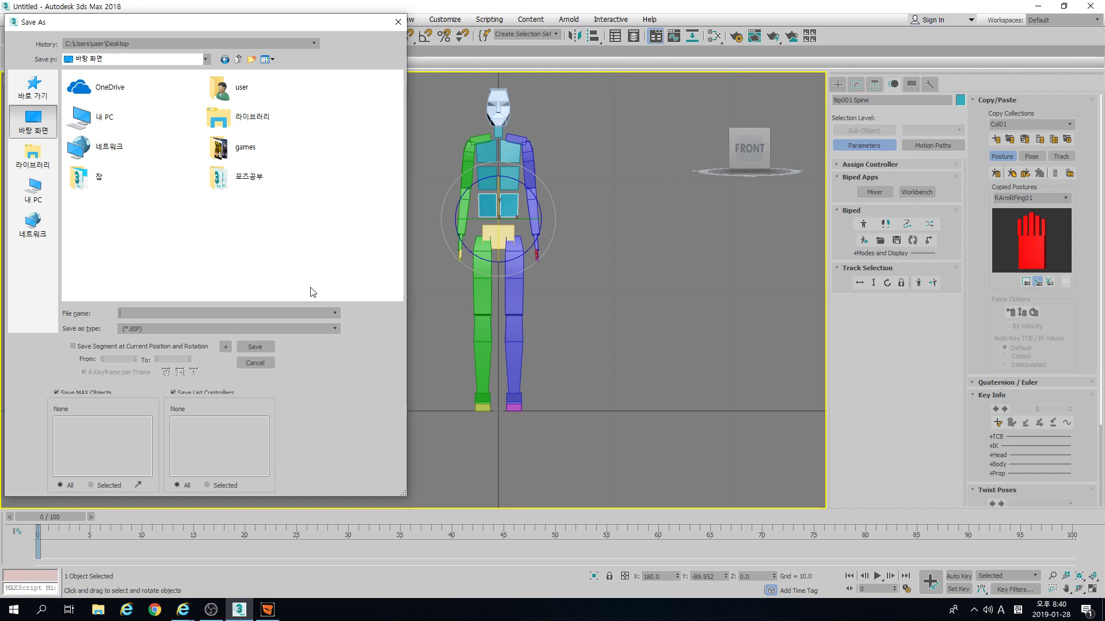
pyautogui.click(398, 22)
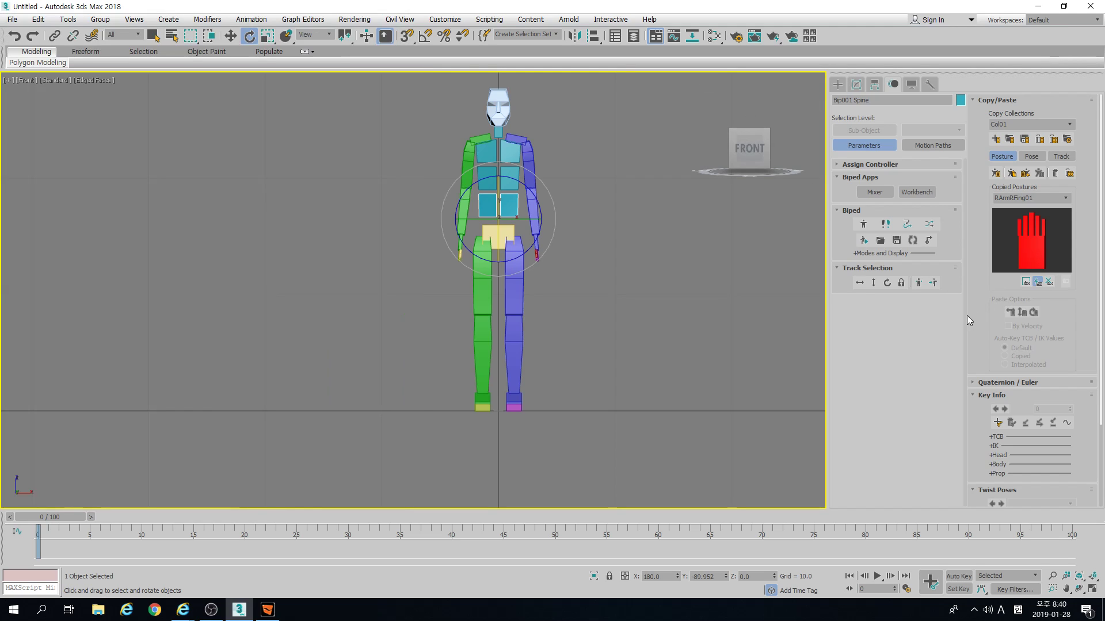
pyautogui.click(880, 241)
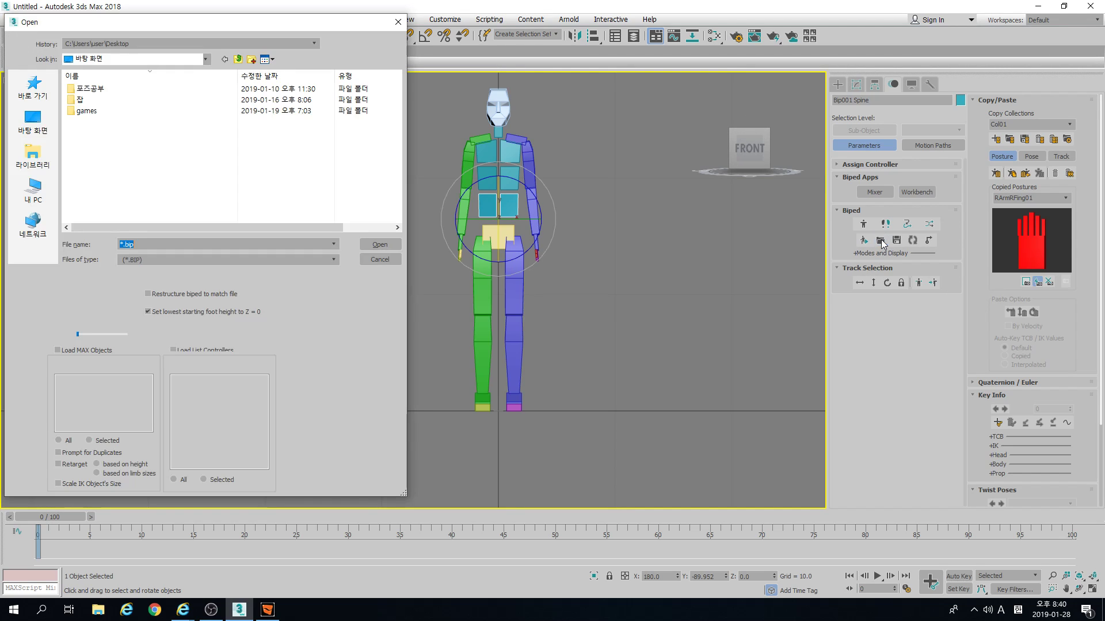
pyautogui.click(409, 11)
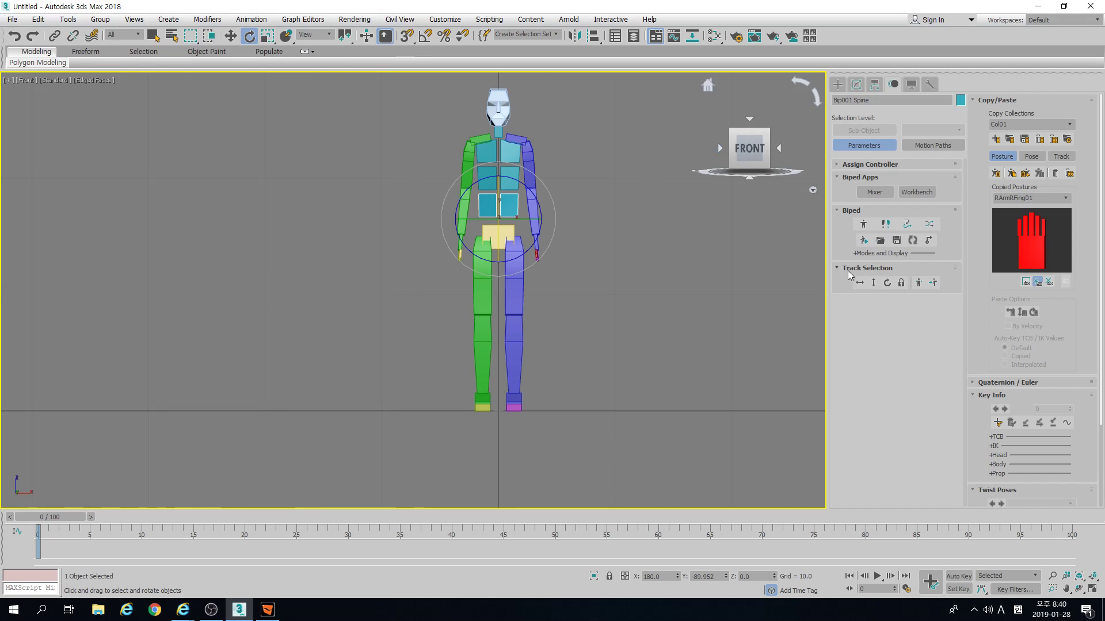
# Select the centre of mass with Body Horizontal, check it in wireframe, and lock COM keying with Body Vertical and Body Rotation
pyautogui.click(860, 283)
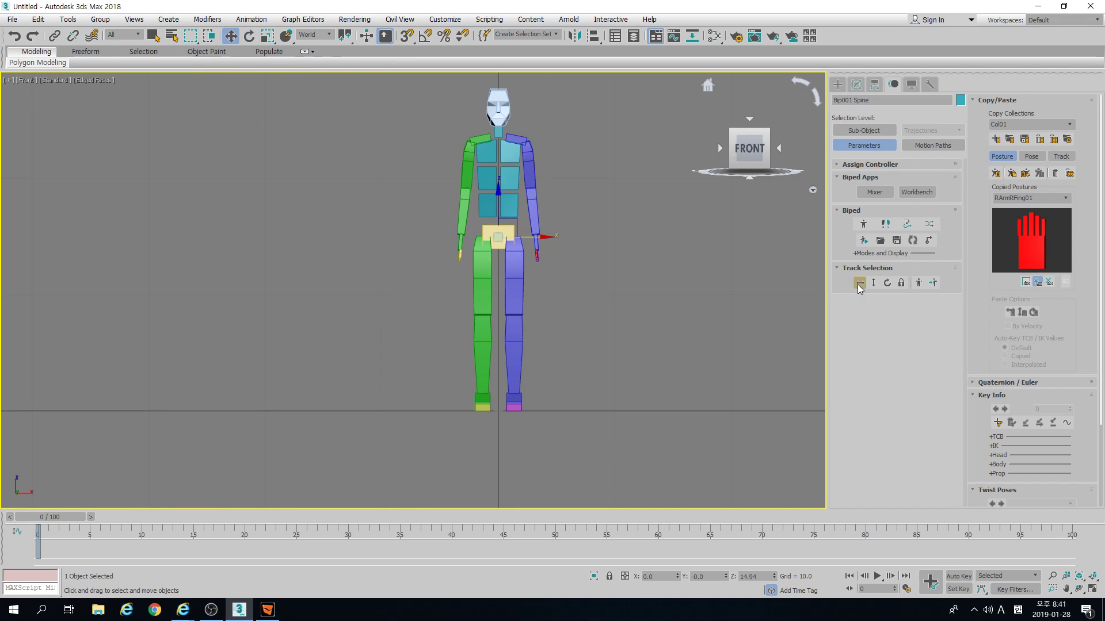
pyautogui.scroll(4, 518, 242)
pyautogui.press('F3')
pyautogui.press('F3')
pyautogui.scroll(-5, 668, 309)
pyautogui.click(886, 283)
pyautogui.click(900, 284)
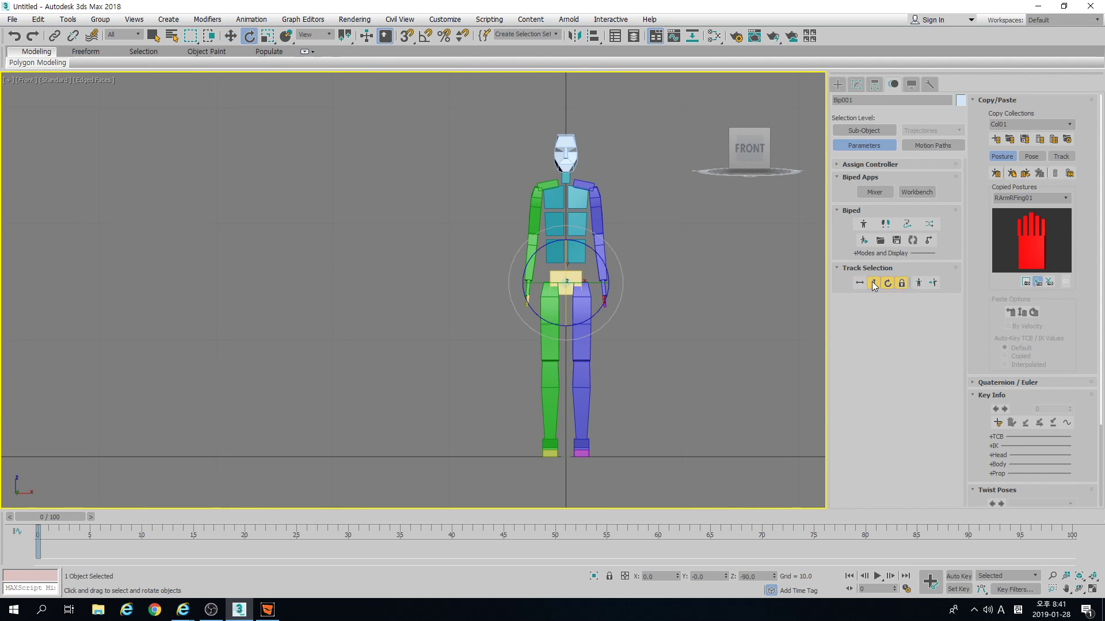
# Turn on Auto Key, animate the biped's centre of mass sliding sideways from frame 0 to frame 19, and play it back
pyautogui.press('w')
pyautogui.moveTo(601, 289); pyautogui.dragTo(750, 303)
pyautogui.hotkey('ctrl', 'z')
pyautogui.press('n')
pyautogui.moveTo(144, 537); pyautogui.dragTo(234, 517)
pyautogui.moveTo(739, 287); pyautogui.dragTo(411, 286)
pyautogui.moveTo(33, 515)
pyautogui.mouseDown()
pyautogui.moveTo(86, 515)
pyautogui.moveTo(18, 515)
pyautogui.mouseUp()
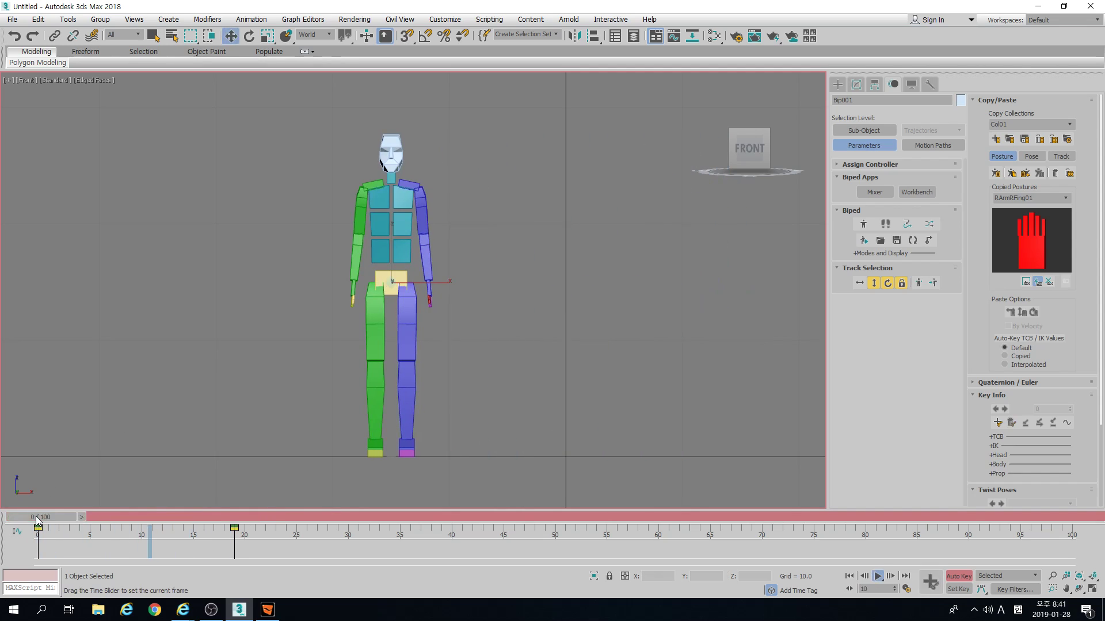
pyautogui.press('/')
pyautogui.press('/')
pyautogui.press('Home')
# Activate the Body Horizontal, Body Vertical and Body Rotation tracks together with Lock COM Keying
pyautogui.click(870, 284)
pyautogui.click(900, 284)
pyautogui.click(888, 284)
pyautogui.click(860, 283)
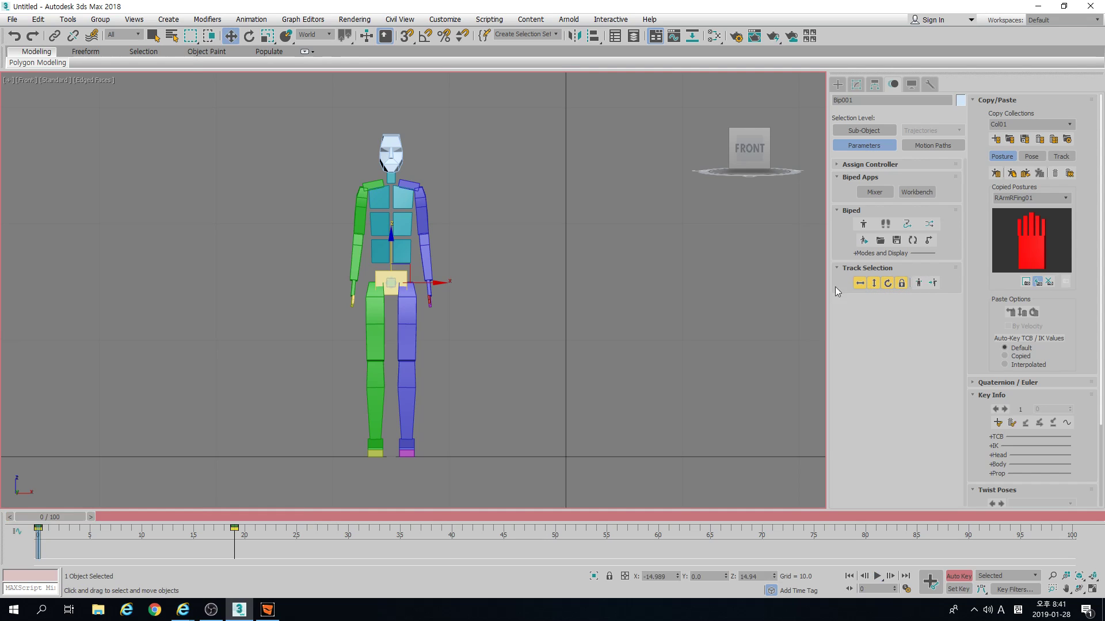
pyautogui.moveTo(436, 299); pyautogui.dragTo(441, 292, button='middle')
# Try rotating the whole biped about its centre of mass in the Front view at frame 0, and select all its parts
pyautogui.click(408, 265)
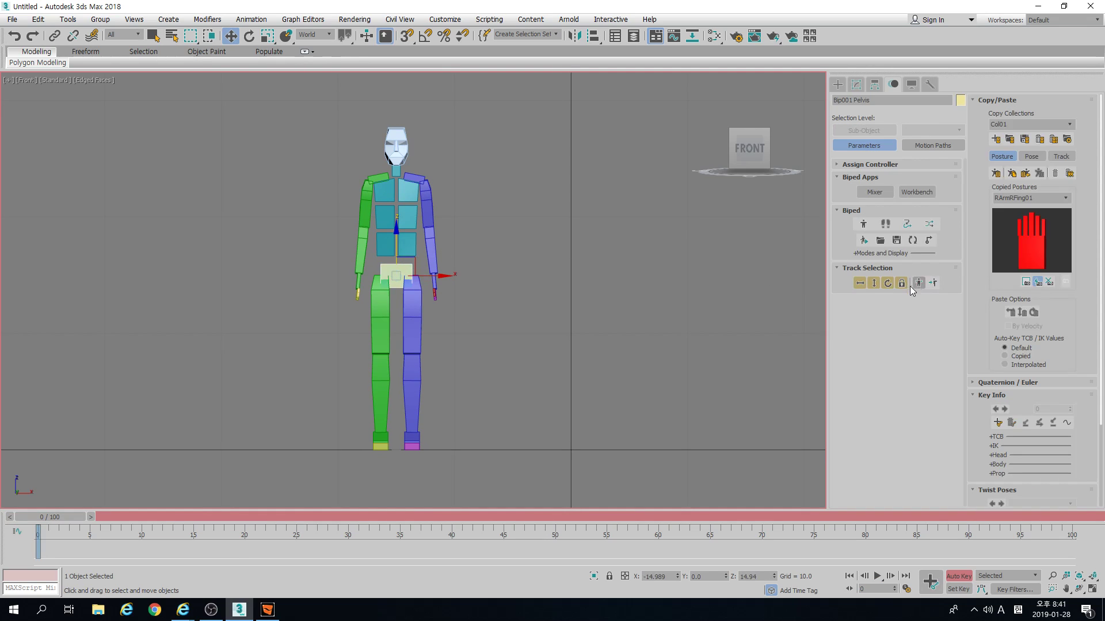
pyautogui.click(859, 283)
pyautogui.moveTo(461, 317); pyautogui.dragTo(480, 304, button='middle')
pyautogui.press('e')
pyautogui.moveTo(428, 249); pyautogui.dragTo(459, 246)
pyautogui.press('r')
pyautogui.press('w')
pyautogui.hotkey('ctrl', 'a')
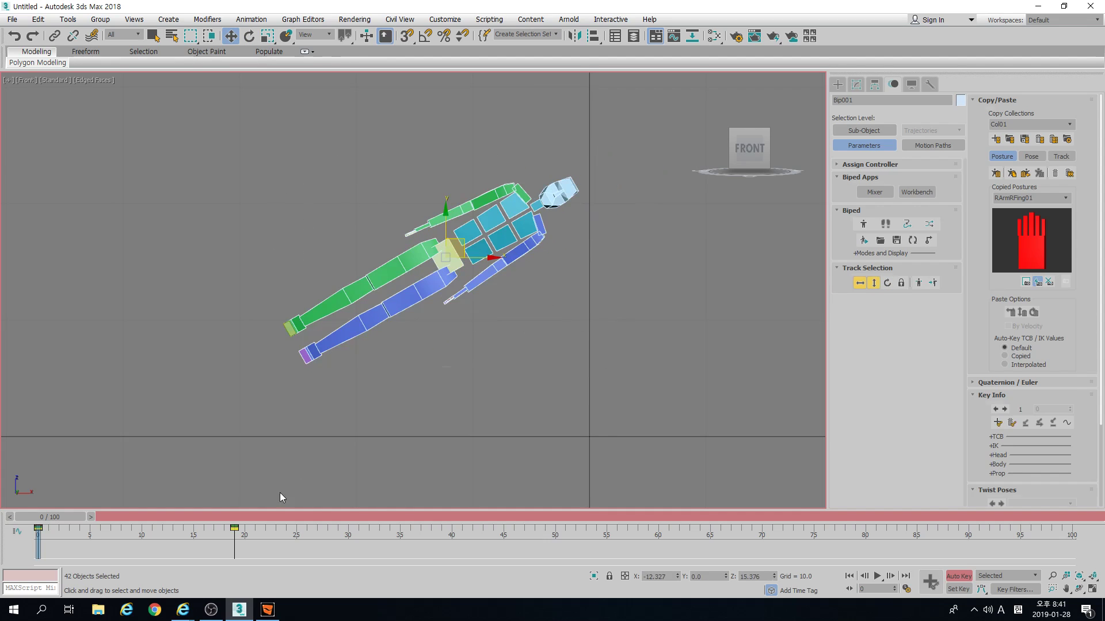
# Undo the biped's rotation and its sideways move keyed at frame 19
pyautogui.hotkey('ctrl', 'z')
pyautogui.hotkey('ctrl', 'z')
pyautogui.hotkey('ctrl', 'z')
pyautogui.hotkey('ctrl', 'z')
pyautogui.hotkey('ctrl', 'z')
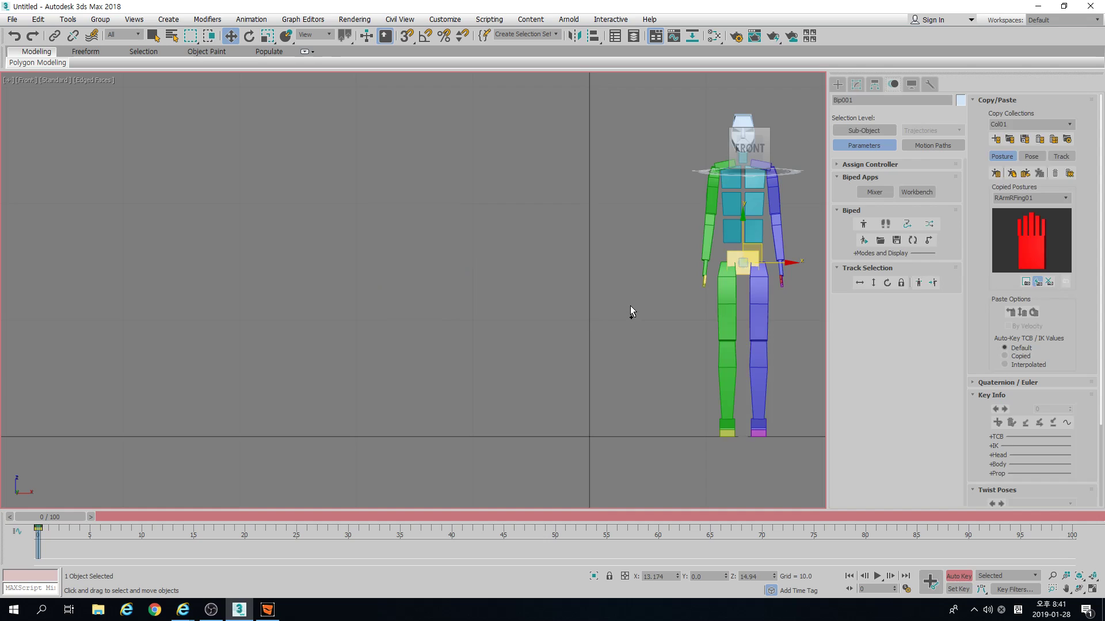
# Select the pelvis and switch the selection to the biped's centre of mass with Body Horizontal
pyautogui.click(630, 306)
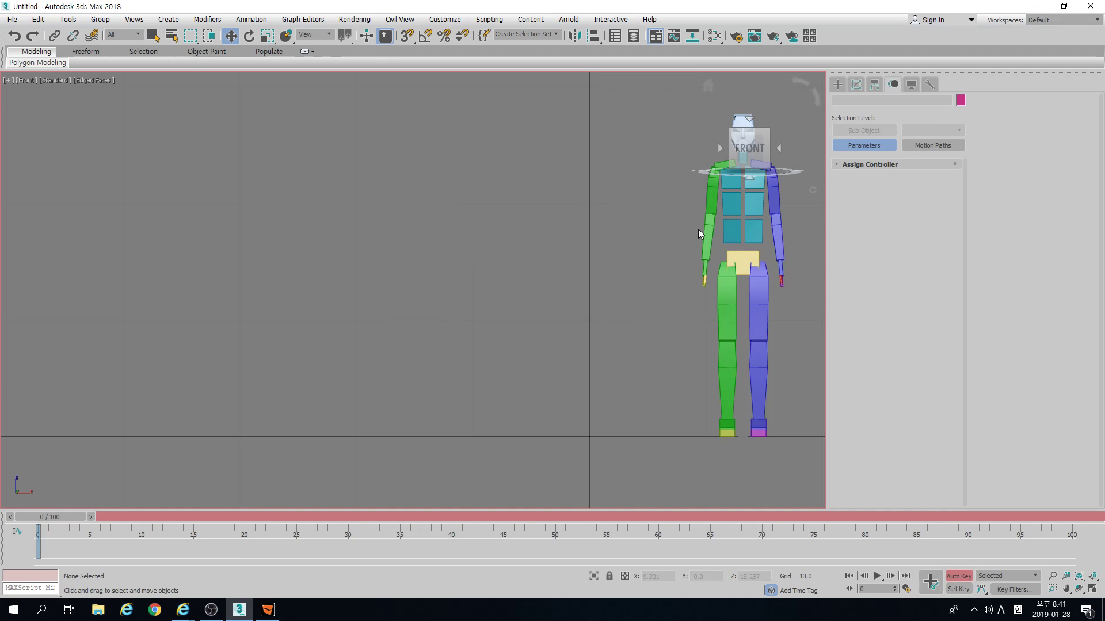
pyautogui.click(736, 260)
pyautogui.click(859, 283)
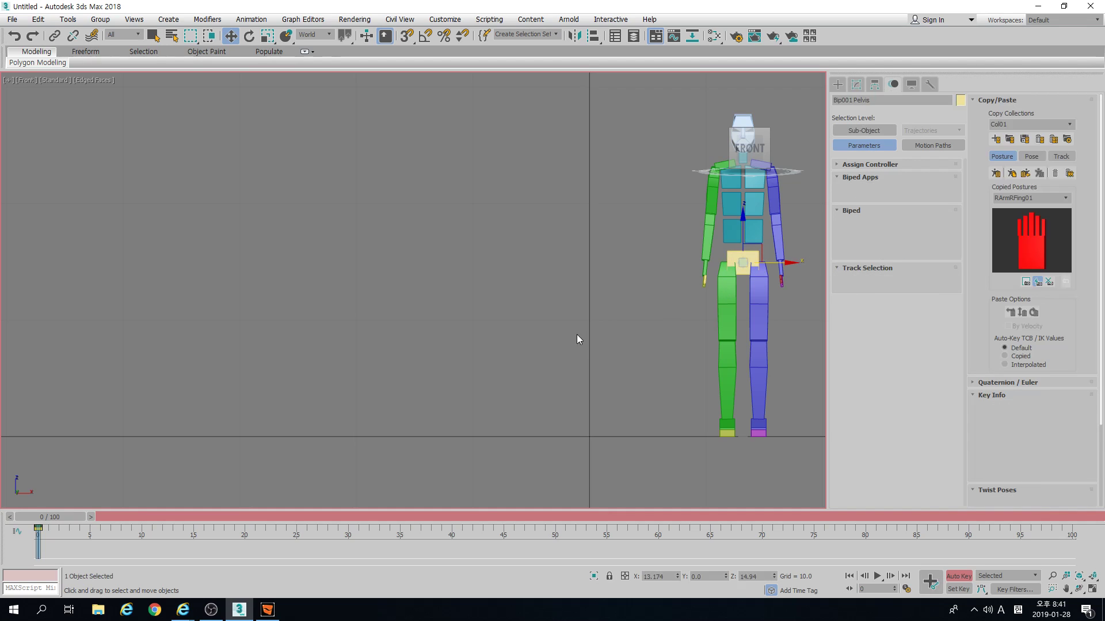
# Set the centre of mass's X position to 0 and change the Copy/Paste mode to Track
pyautogui.rightClick(678, 577)
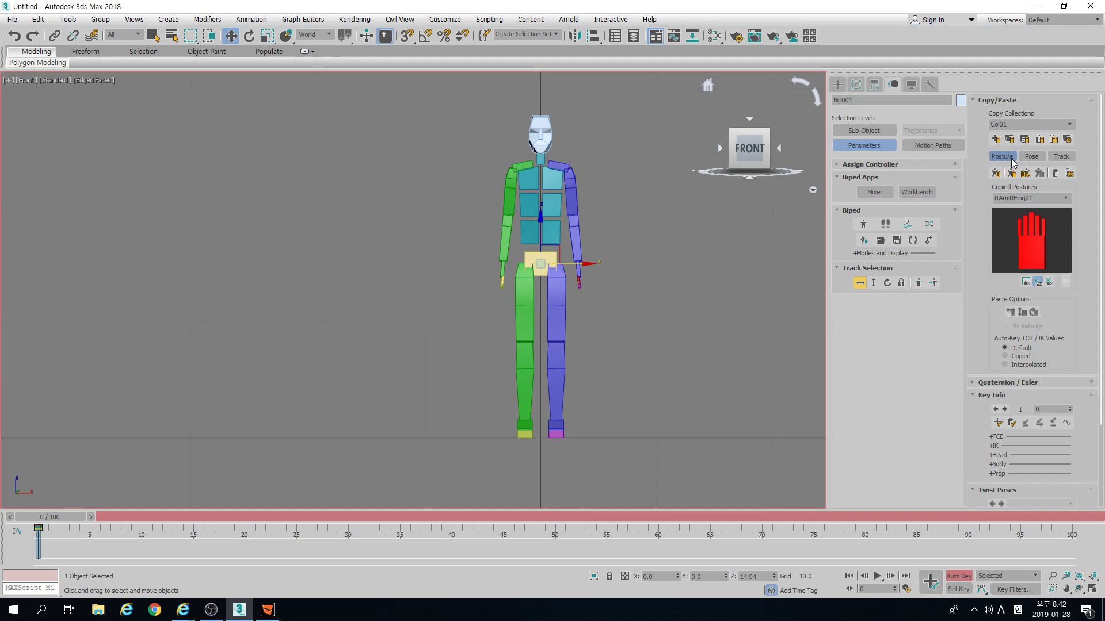
pyautogui.click(1032, 156)
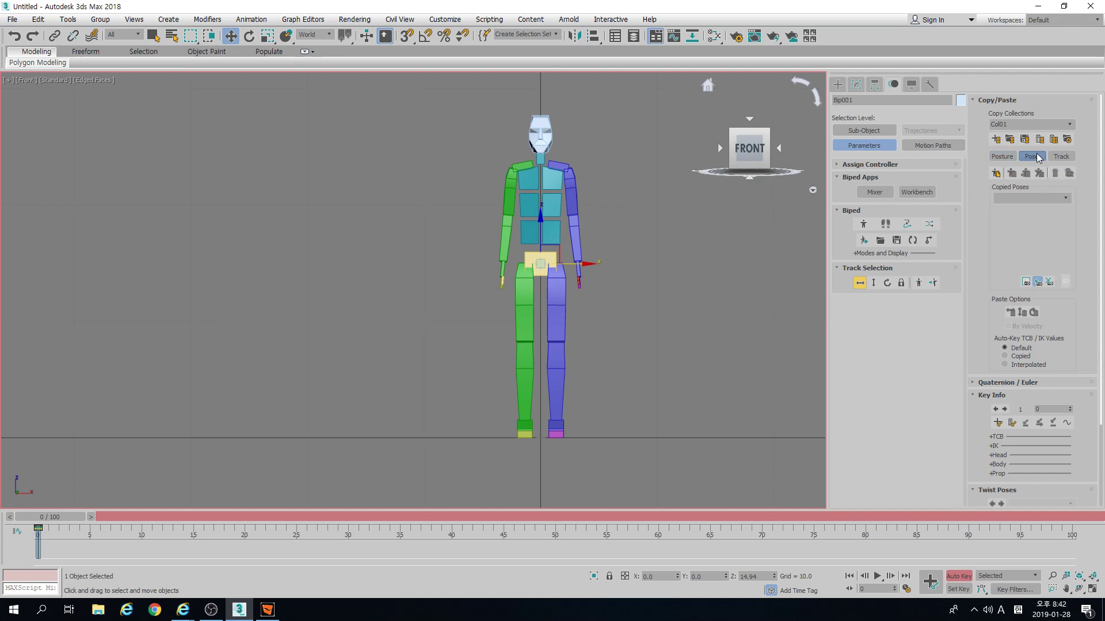
pyautogui.click(1002, 156)
pyautogui.click(1061, 157)
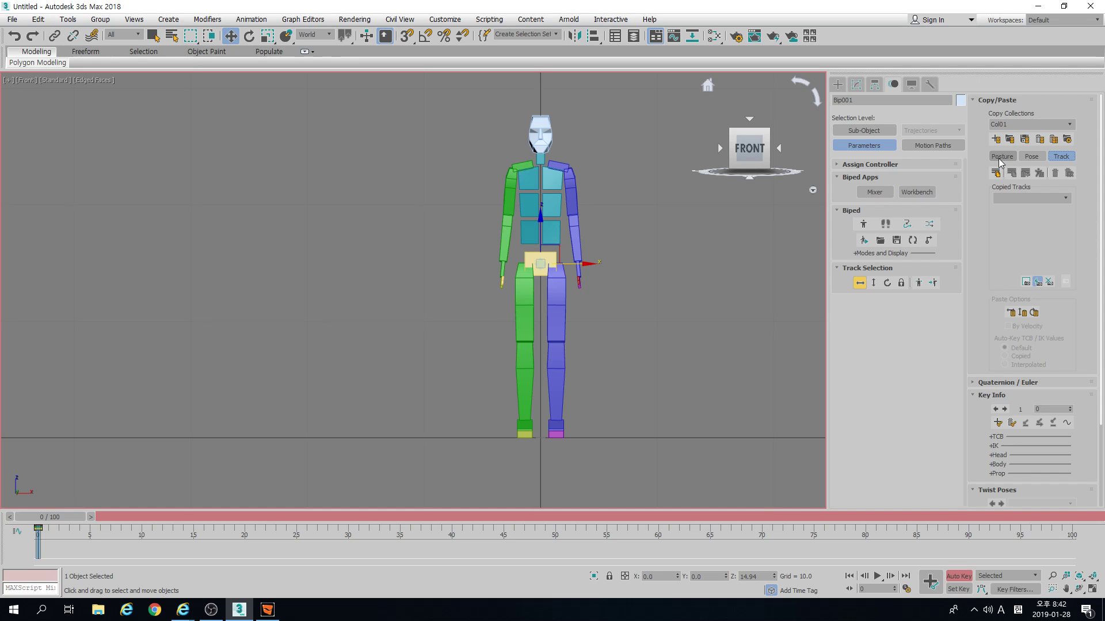
# Key the right upper arm rotated forward at frame 50
pyautogui.keyDown('alt'); pyautogui.moveTo(576, 202); pyautogui.dragTo(536, 202, button='middle'); pyautogui.keyUp('alt')
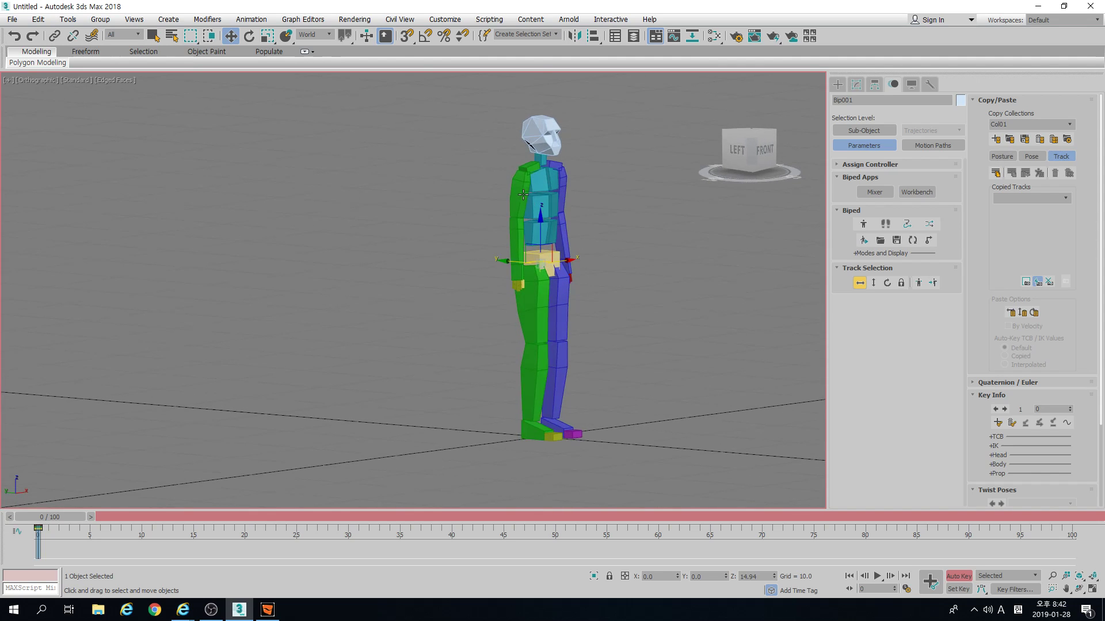
pyautogui.click(521, 207)
pyautogui.moveTo(43, 517); pyautogui.dragTo(547, 508)
pyautogui.press('e')
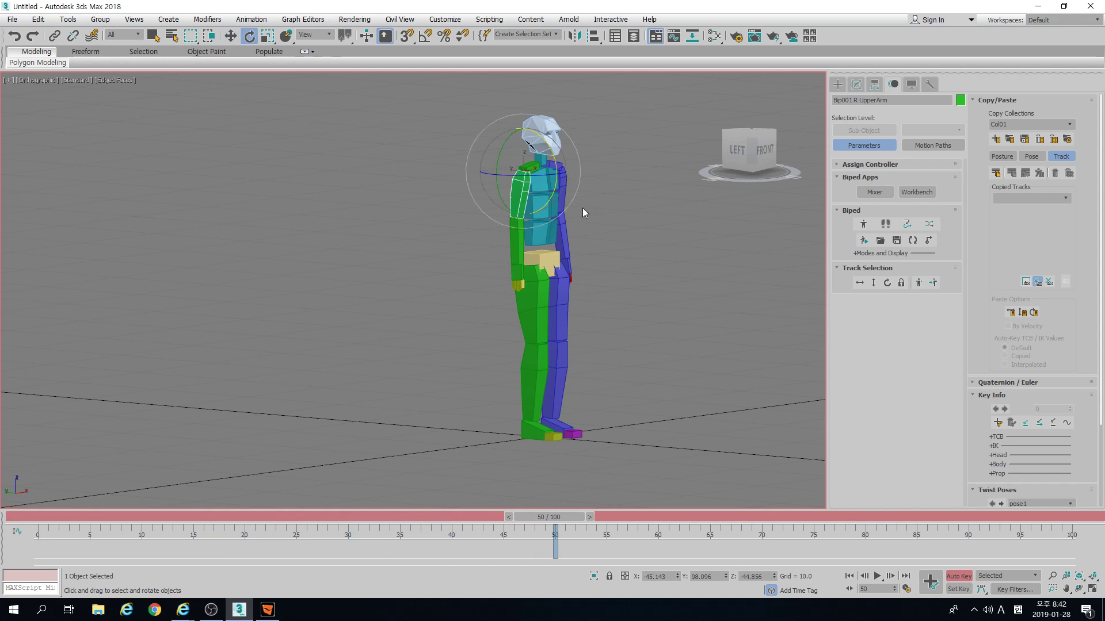
pyautogui.moveTo(584, 147); pyautogui.dragTo(597, 128)
# Rotate the right upper arm backward at frame 0 and copy that key to frame 100
pyautogui.click(46, 515)
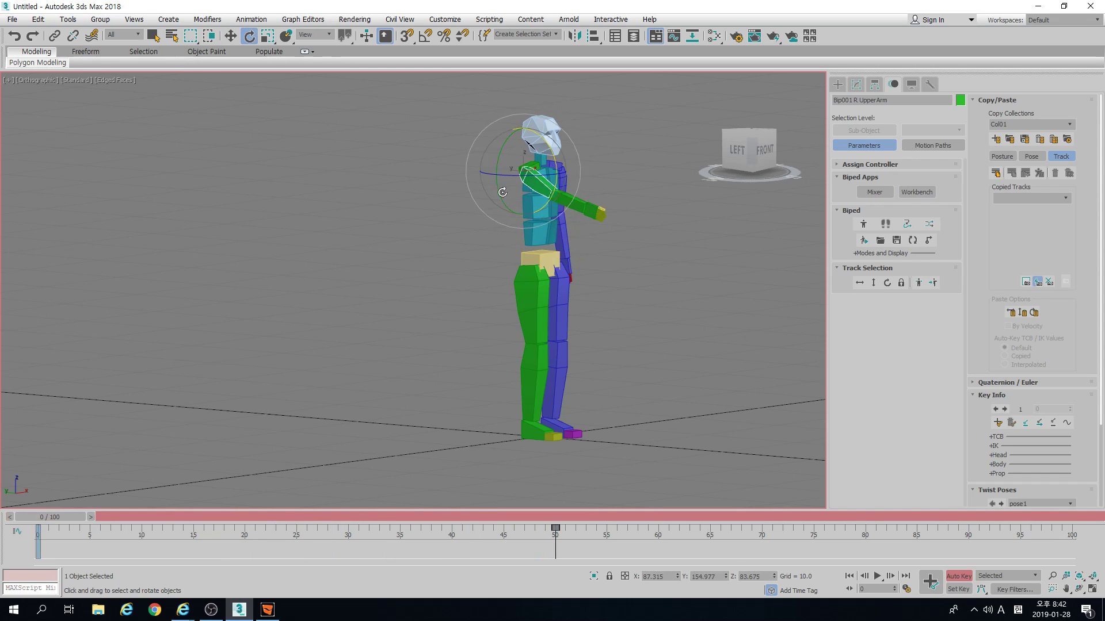
pyautogui.moveTo(553, 187); pyautogui.dragTo(504, 334)
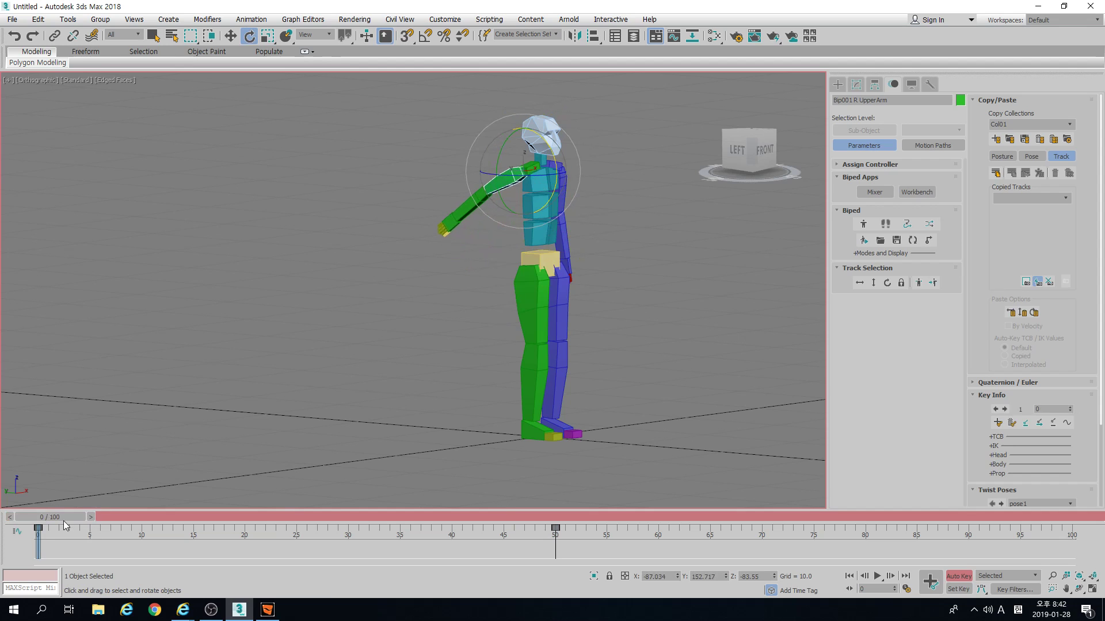
pyautogui.moveTo(63, 519); pyautogui.dragTo(1075, 518, button='right')
pyautogui.click(570, 336)
# Deselect everything and play the right arm's swing
pyautogui.click(703, 313)
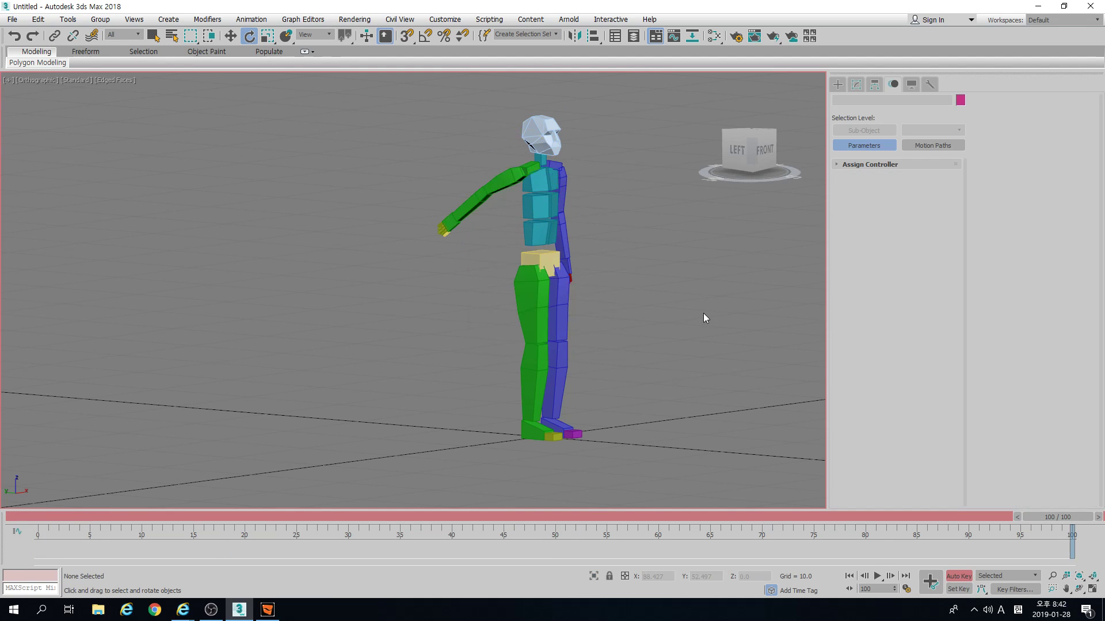
pyautogui.press('/')
pyautogui.moveTo(693, 283); pyautogui.dragTo(627, 320, button='middle')
pyautogui.press('/')
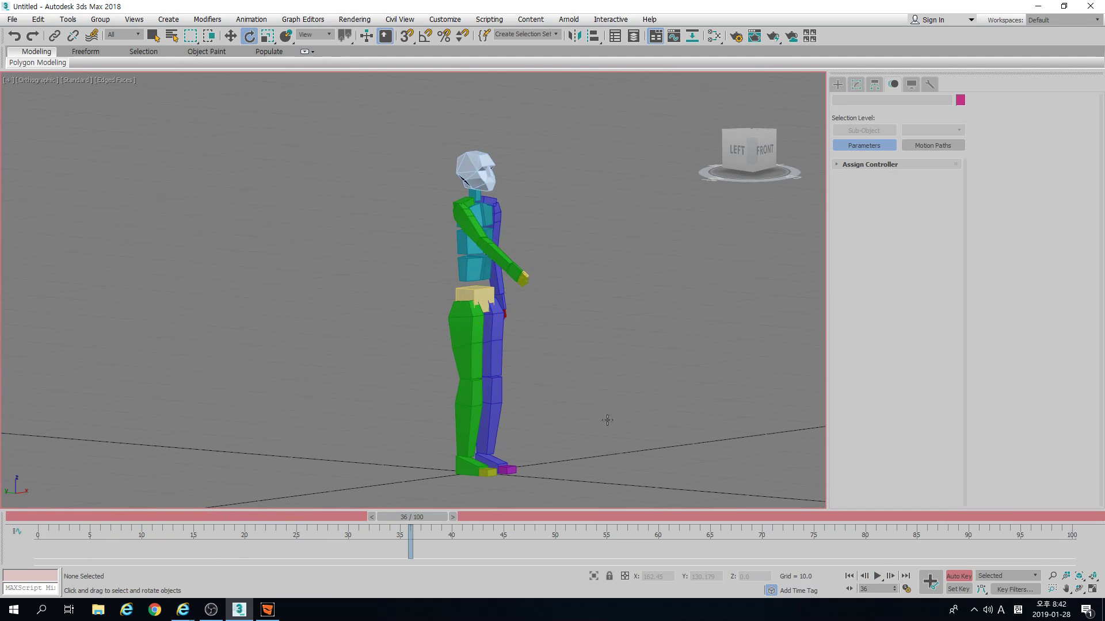
# Scale the right upper arm's key range to end at frame 50 and shorten the timeline to 50 frames
pyautogui.click(471, 222)
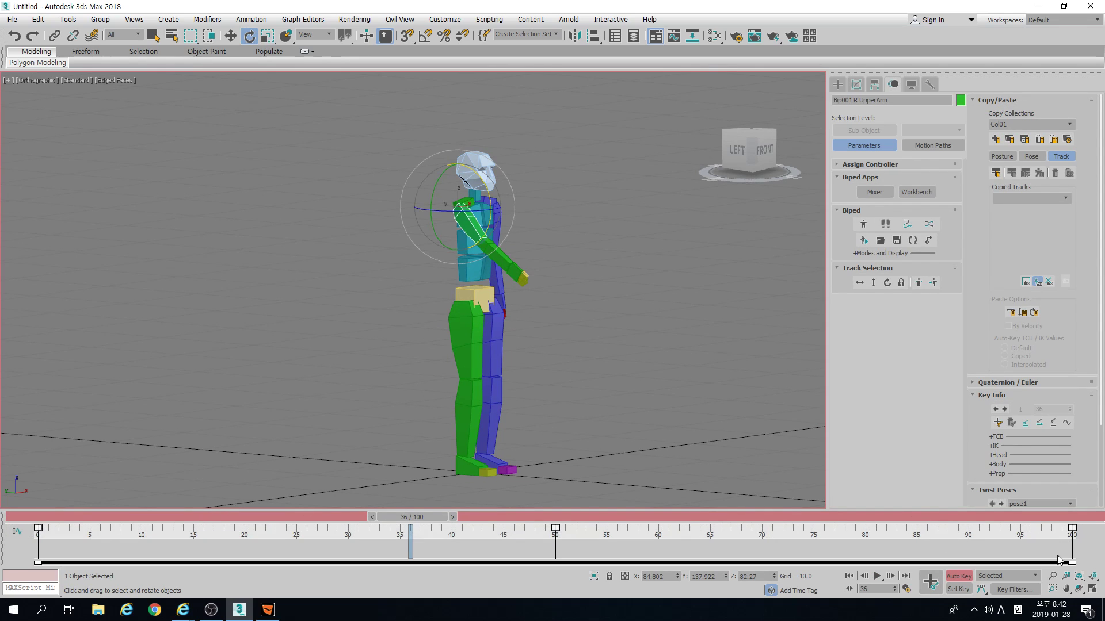
pyautogui.moveTo(1067, 564); pyautogui.dragTo(547, 570)
pyautogui.keyDown('ctrl'); pyautogui.keyDown('alt'); pyautogui.moveTo(505, 549); pyautogui.dragTo(974, 542, button='right'); pyautogui.keyUp('alt'); pyautogui.keyUp('ctrl')
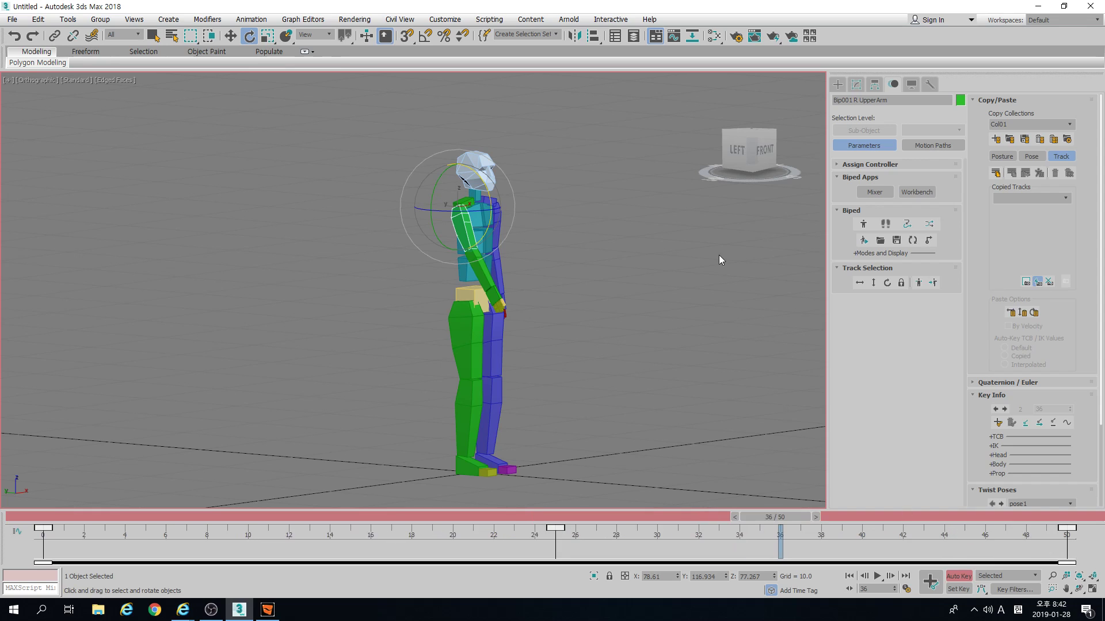
# Play the faster arm swing over the shortened timeline and examine it closer up
pyautogui.click(521, 259)
pyautogui.press('/')
pyautogui.scroll(3, 516, 256)
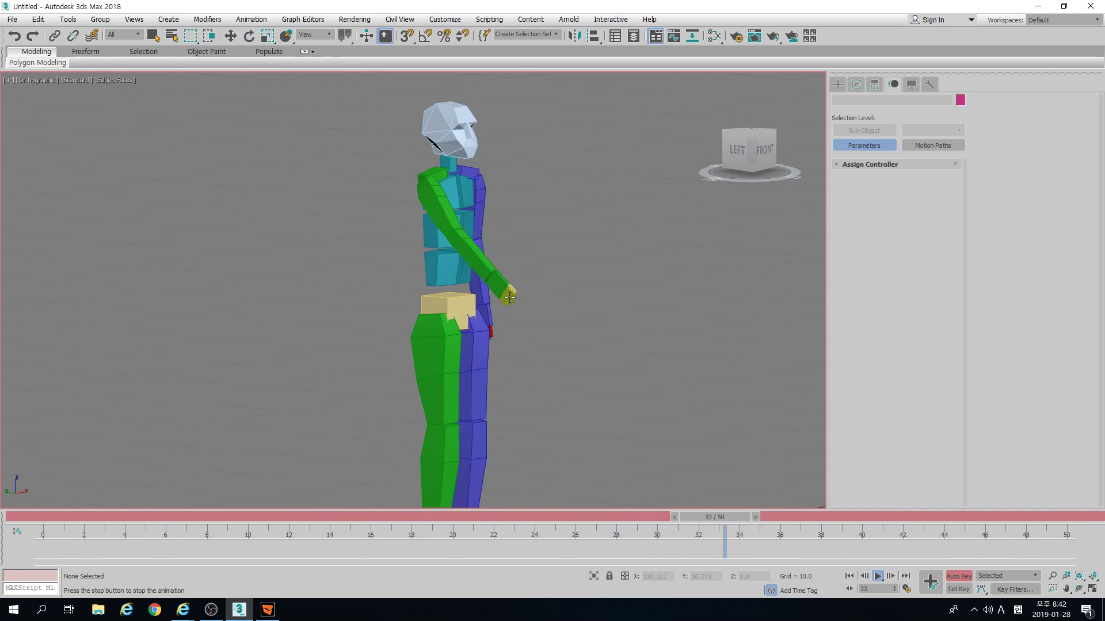
# Copy the right upper arm's track at frame 0 and paste it opposite onto the left arm
pyautogui.press('e')
pyautogui.click(412, 213)
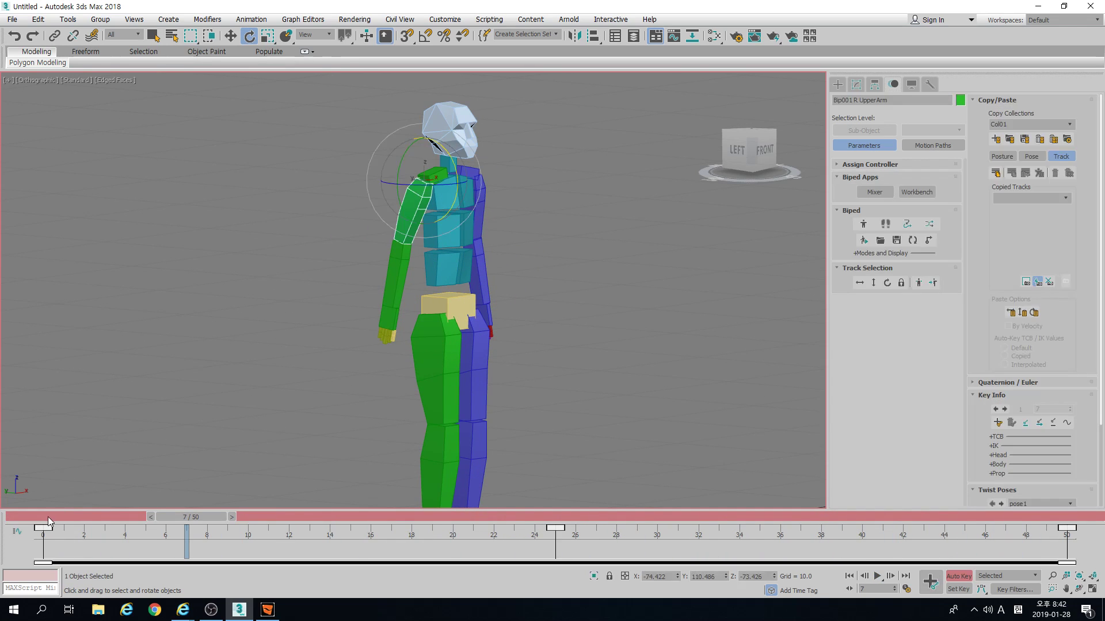
pyautogui.press('Home')
pyautogui.click(996, 173)
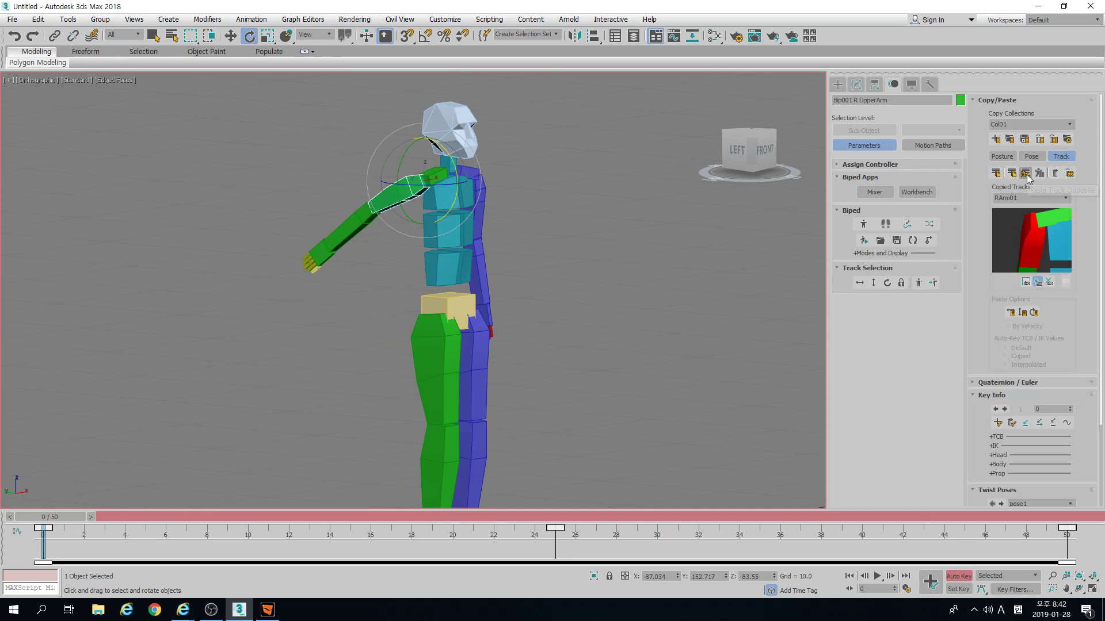
pyautogui.click(1025, 173)
# Play the animation and examine both arms' swing from front, side and perspective angles
pyautogui.click(562, 247)
pyautogui.press('/')
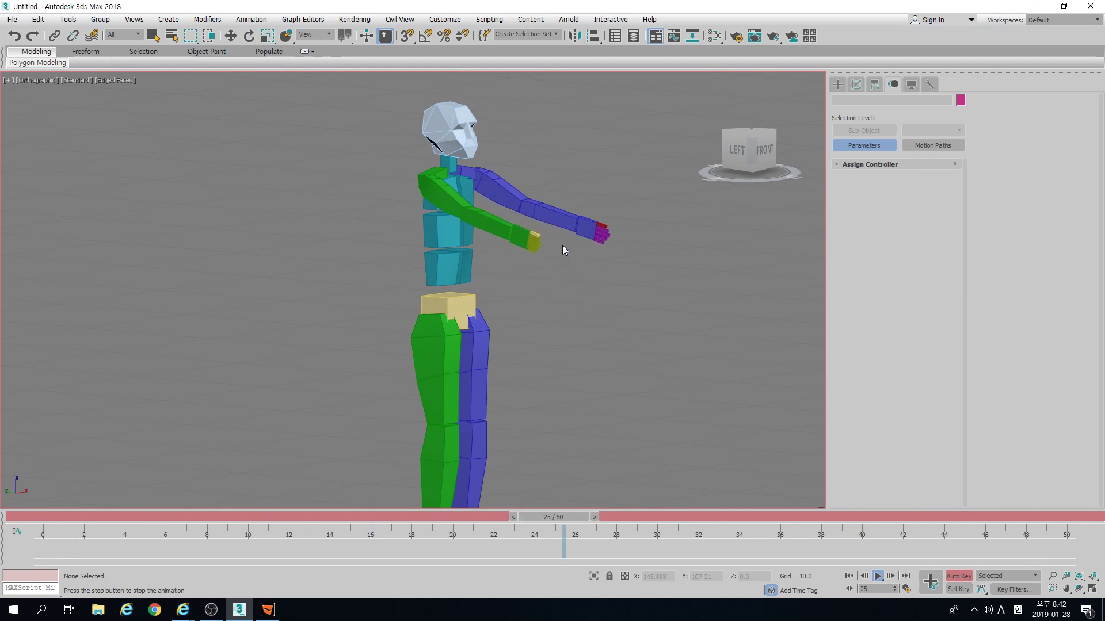
pyautogui.press('f')
pyautogui.press('p')
pyautogui.scroll(5, 414, 267)
pyautogui.moveTo(543, 235); pyautogui.dragTo(523, 292, button='middle')
pyautogui.press('l')
pyautogui.scroll(5, 438, 251)
pyautogui.press('F3')
pyautogui.press('e')
pyautogui.moveTo(481, 210)
pyautogui.keyDown('alt'); pyautogui.mouseDown(button='middle')
pyautogui.moveTo(431, 270)
pyautogui.moveTo(410, 275)
pyautogui.moveTo(382, 243)
pyautogui.mouseUp(button='middle'); pyautogui.keyUp('alt')
# Turn the whole biped about its vertical axis in the Front view at frame 19 using Body Rotation
pyautogui.click(383, 243)
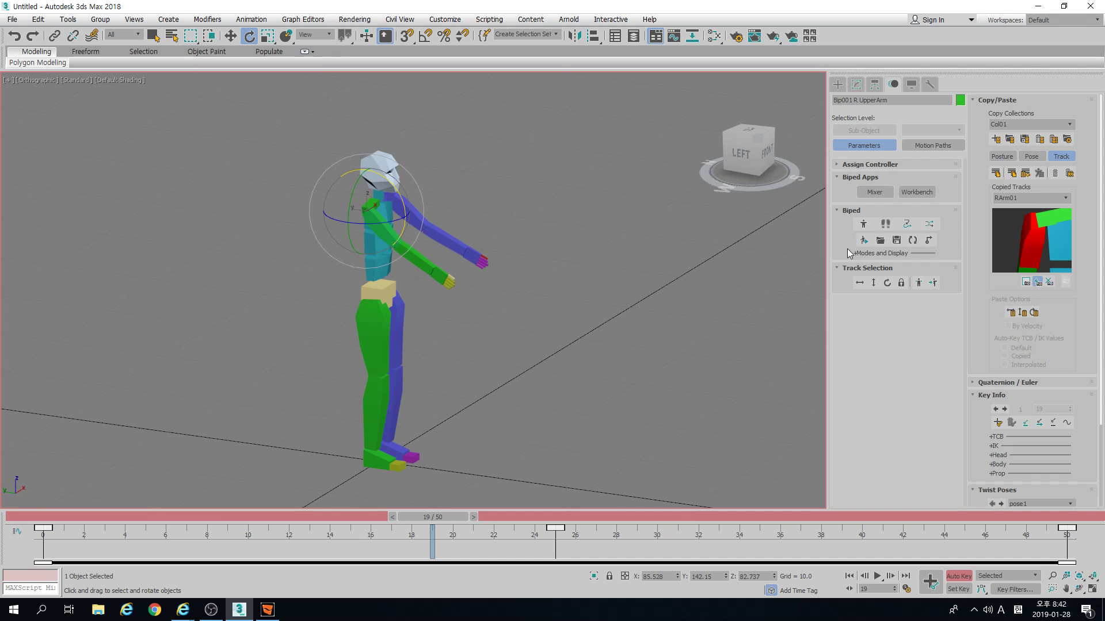
pyautogui.click(887, 283)
pyautogui.press('f')
pyautogui.moveTo(398, 204); pyautogui.dragTo(492, 329, button='middle')
pyautogui.scroll(5, 492, 330)
pyautogui.moveTo(507, 318); pyautogui.dragTo(461, 325)
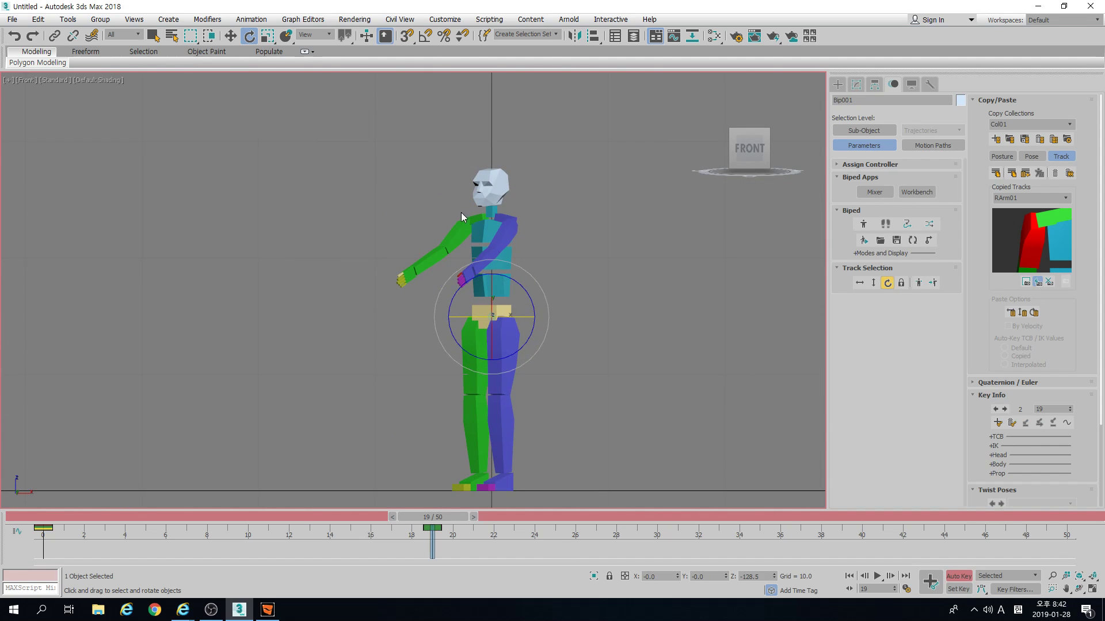
# Rotate two upper spine segments together and tilt the head at frame 19
pyautogui.click(484, 231)
pyautogui.keyDown('ctrl'); pyautogui.click(506, 259); pyautogui.keyUp('ctrl')
pyautogui.moveTo(504, 271); pyautogui.dragTo(528, 275)
pyautogui.click(490, 185)
pyautogui.moveTo(534, 219); pyautogui.dragTo(533, 250)
# Lift the left foot out to the side at frame 19 and copy the biped's whole pose
pyautogui.click(501, 481)
pyautogui.press('w')
pyautogui.moveTo(531, 455); pyautogui.dragTo(621, 368)
pyautogui.press('e')
pyautogui.click(1031, 156)
pyautogui.click(996, 173)
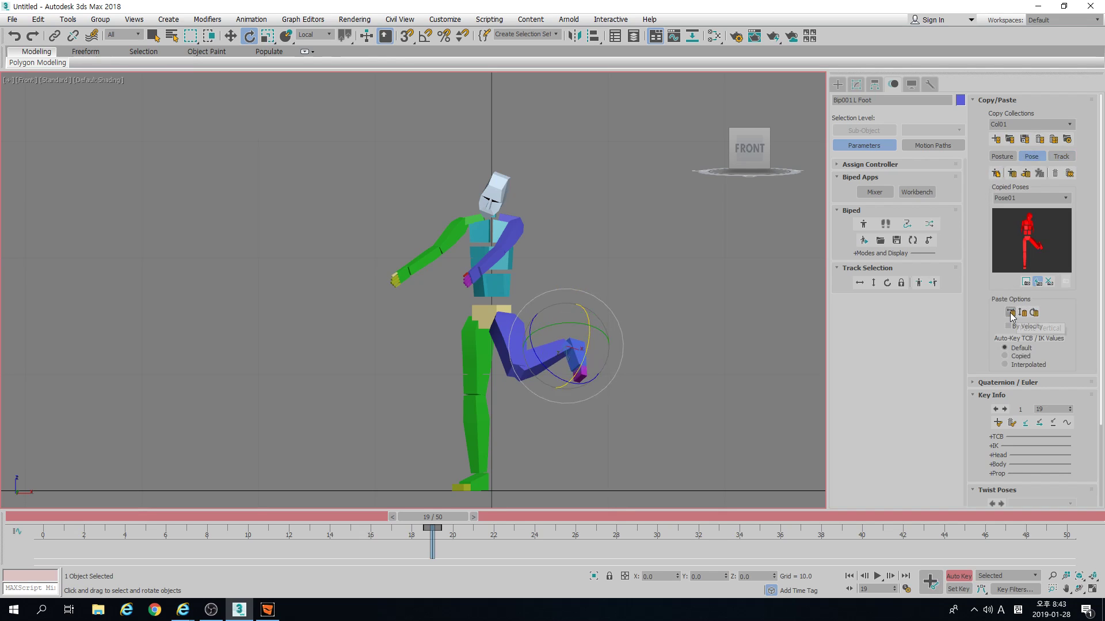
# Examine the centre of mass inside the pelvis in wireframe and restore the shaded Front view
pyautogui.press('F3')
pyautogui.scroll(10, 467, 323)
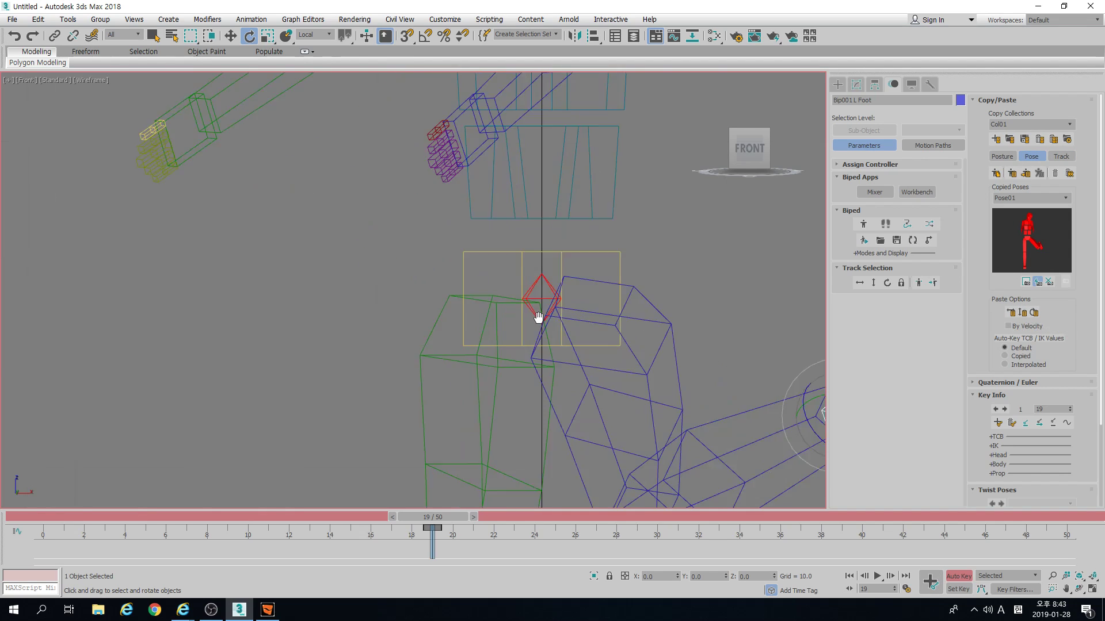
pyautogui.moveTo(548, 278)
pyautogui.keyDown('alt'); pyautogui.mouseDown(button='middle')
pyautogui.moveTo(564, 343)
pyautogui.moveTo(557, 301)
pyautogui.mouseUp(button='middle'); pyautogui.keyUp('alt')
pyautogui.press('F3')
pyautogui.press('f')
pyautogui.moveTo(482, 270); pyautogui.dragTo(557, 344, button='middle')
pyautogui.scroll(5, 452, 350)
pyautogui.moveTo(627, 344); pyautogui.dragTo(543, 348, button='middle')
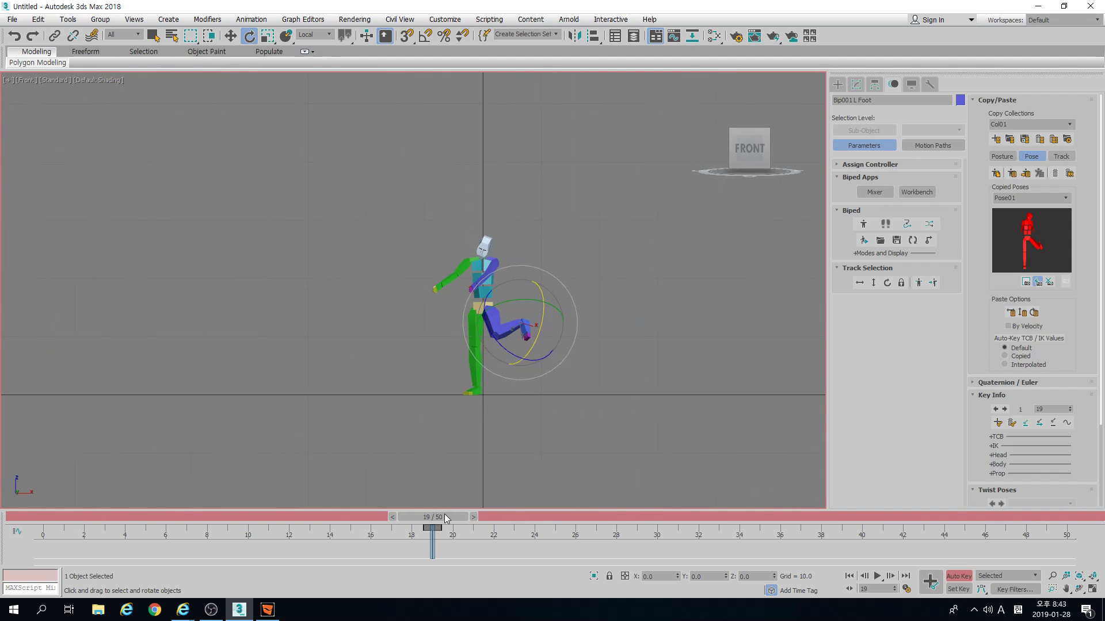
# Paste the copied pose at frame 33
pyautogui.moveTo(444, 519); pyautogui.dragTo(715, 518)
pyautogui.click(1013, 173)
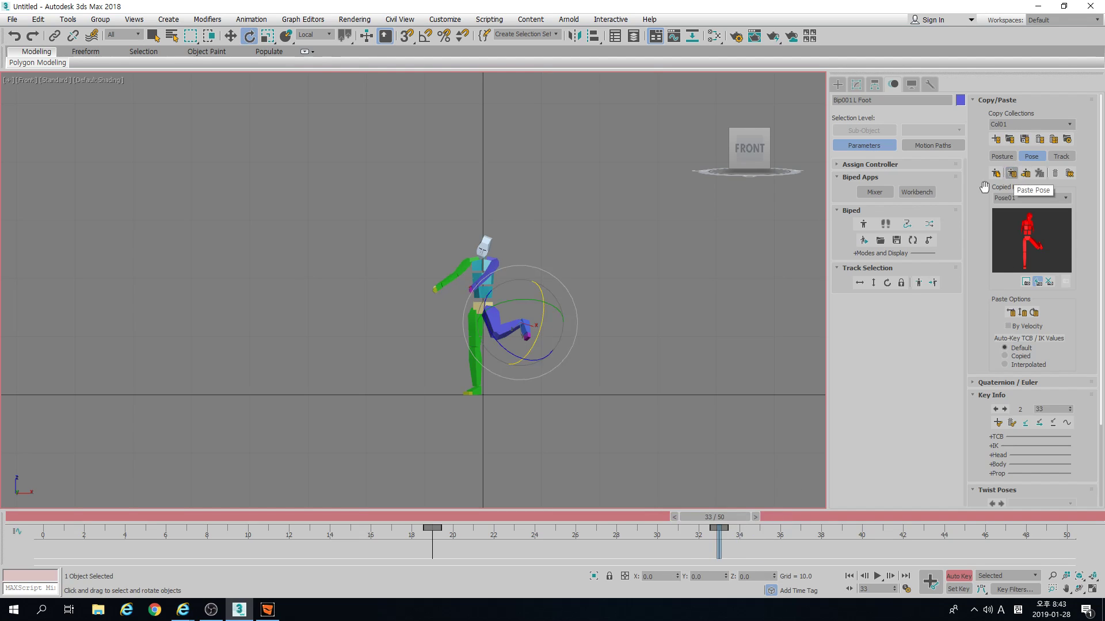
# Move the biped sideways to about X 24.65 at frame 0 using Body Horizontal
pyautogui.moveTo(198, 515); pyautogui.dragTo(49, 518)
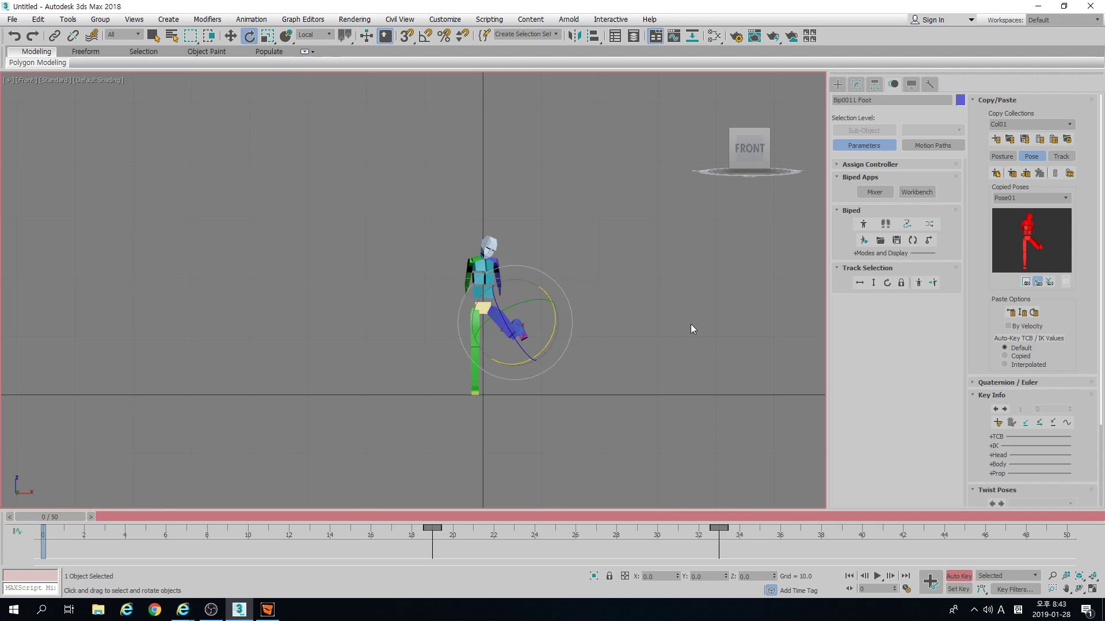
pyautogui.scroll(3, 683, 334)
pyautogui.click(859, 282)
pyautogui.moveTo(428, 305); pyautogui.dragTo(631, 305)
pyautogui.moveTo(630, 305); pyautogui.dragTo(572, 309, button='middle')
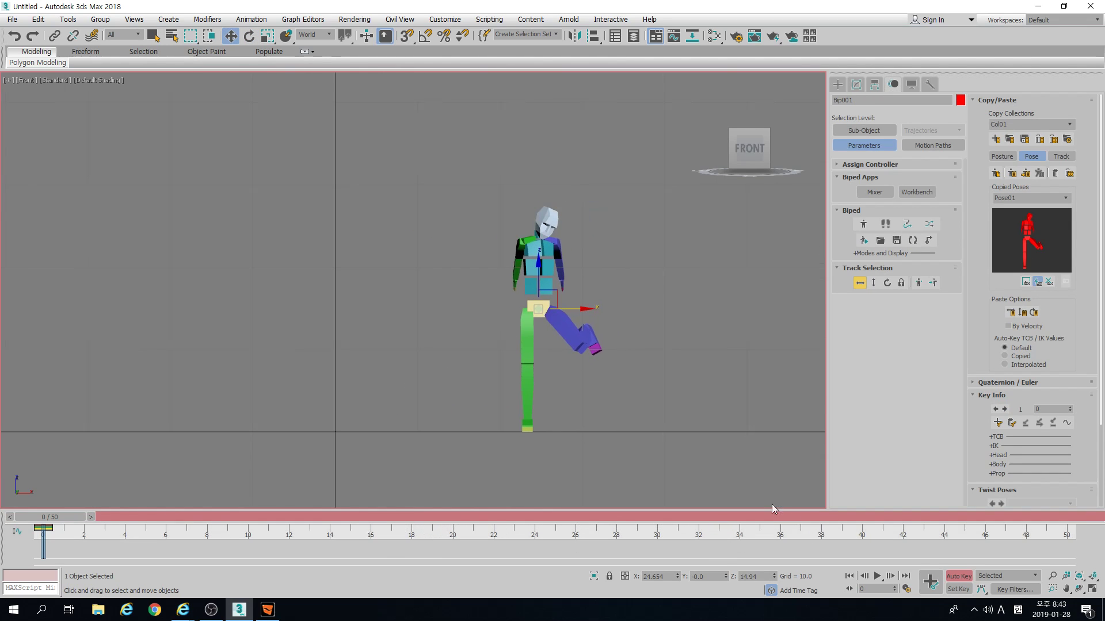
pyautogui.scroll(-2, 548, 363)
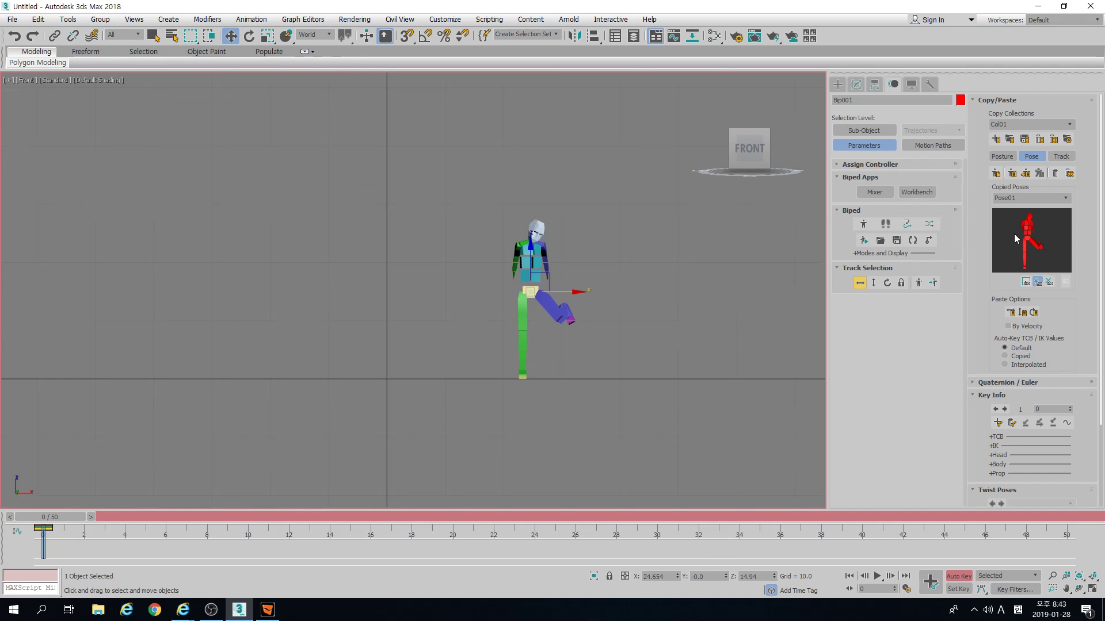
# Undo a plain paste of the pose at frame 17 and paste it again with the horizontal, vertical and rotation paste options enabled
pyautogui.moveTo(302, 516); pyautogui.dragTo(391, 517)
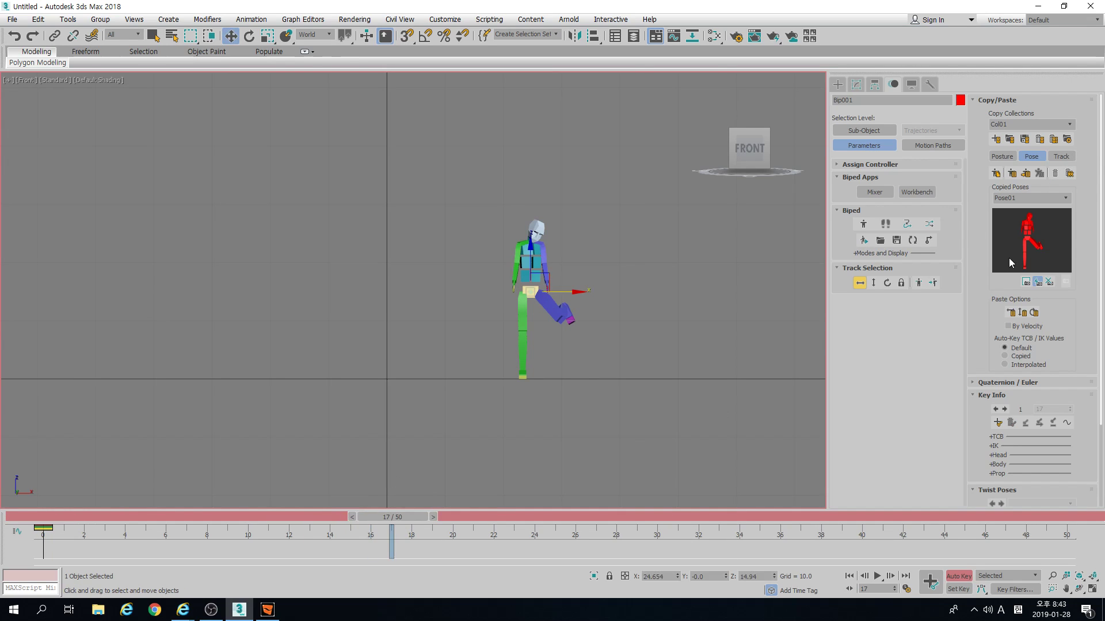
pyautogui.click(1011, 174)
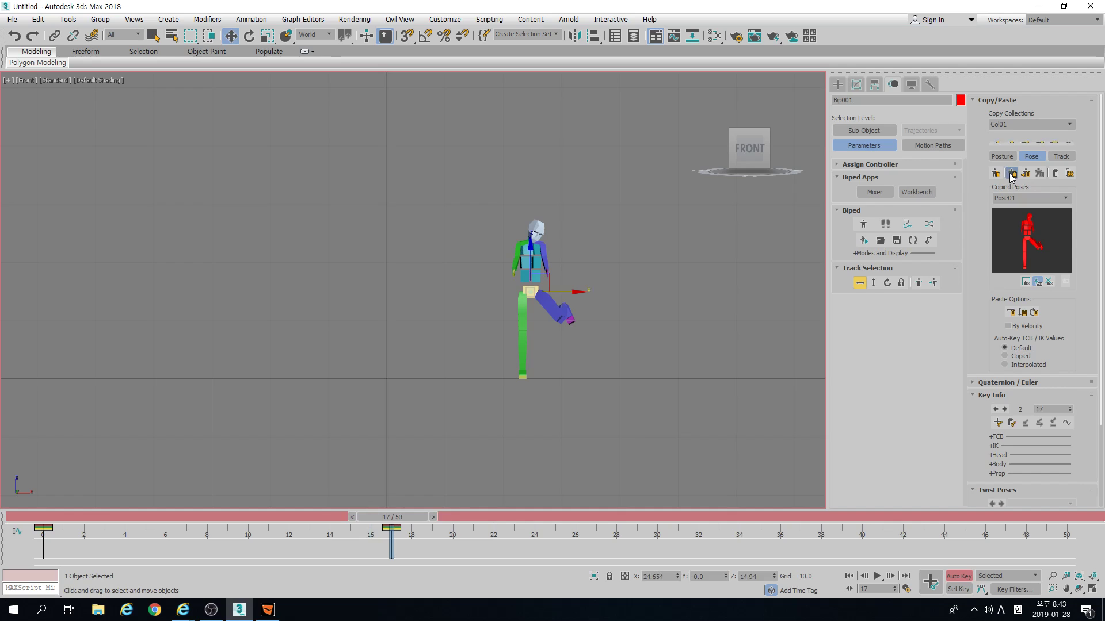
pyautogui.hotkey('ctrl', 'z')
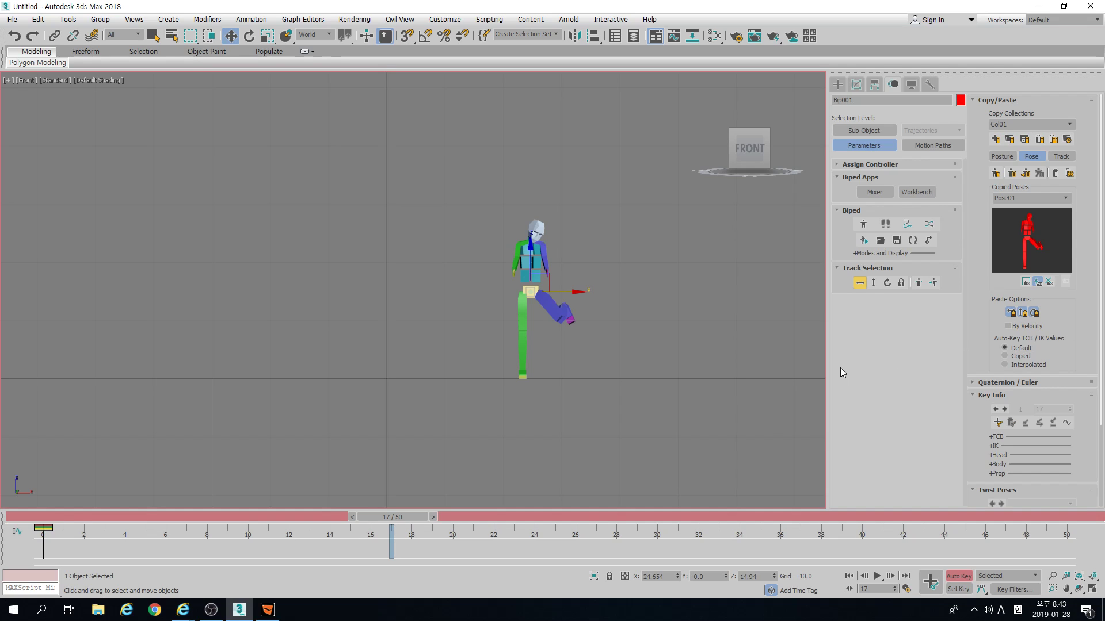
pyautogui.click(1011, 175)
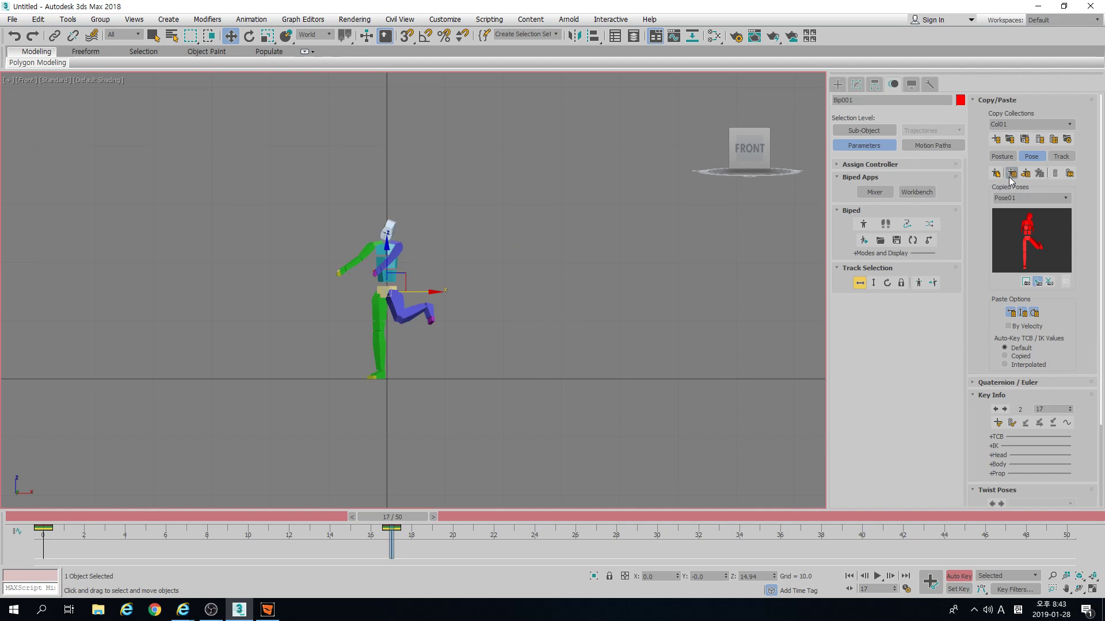
pyautogui.scroll(5, 432, 385)
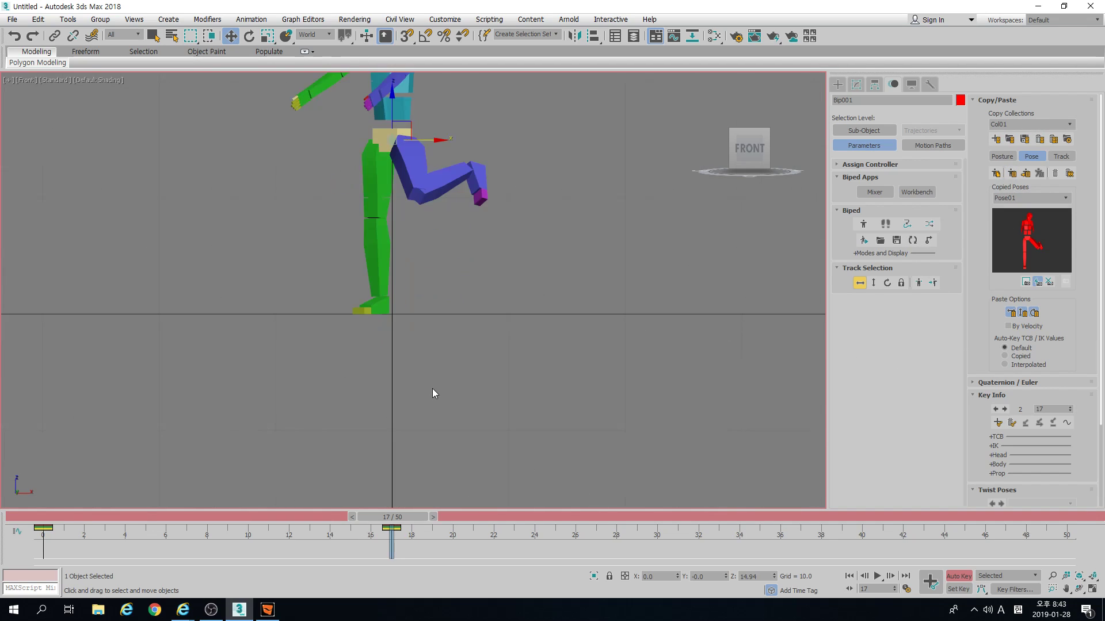
pyautogui.moveTo(432, 390); pyautogui.dragTo(456, 466, button='middle')
pyautogui.moveTo(446, 364); pyautogui.dragTo(447, 401, button='middle')
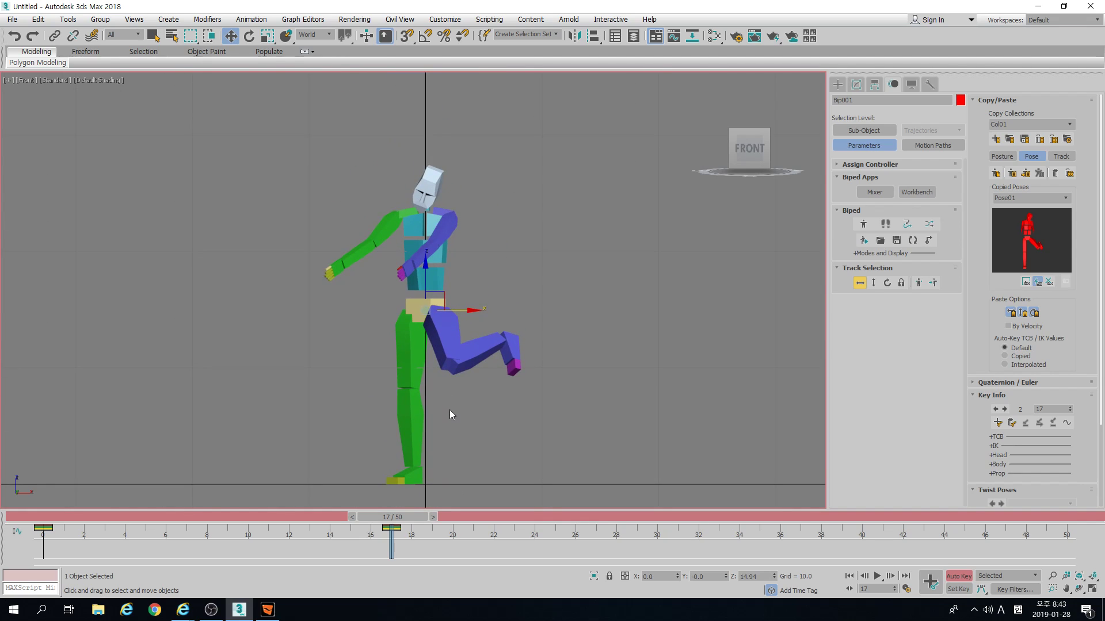
pyautogui.moveTo(450, 410); pyautogui.dragTo(457, 379, button='middle')
# Select the pelvis and collapse the Key Info and Copy/Paste rollouts
pyautogui.click(492, 359)
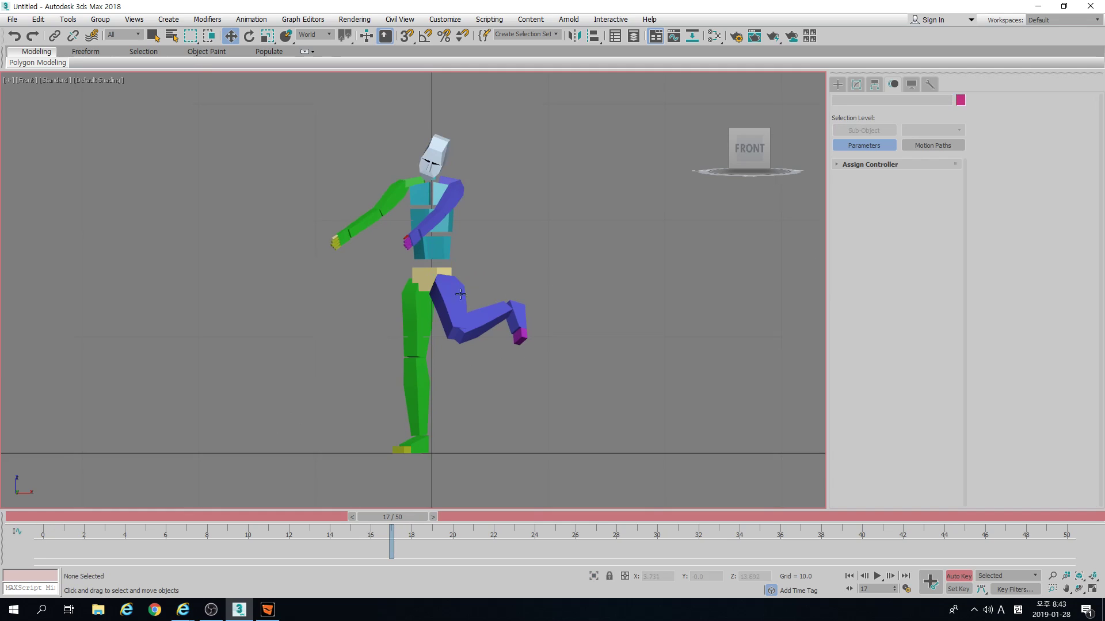
pyautogui.click(432, 280)
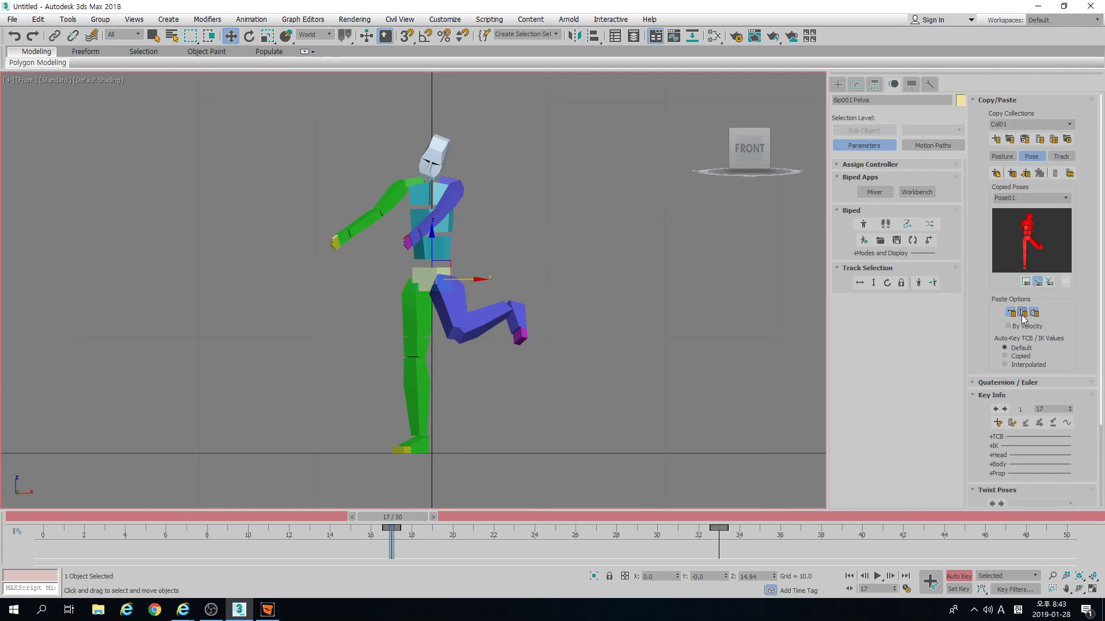
pyautogui.moveTo(978, 333); pyautogui.dragTo(976, 225)
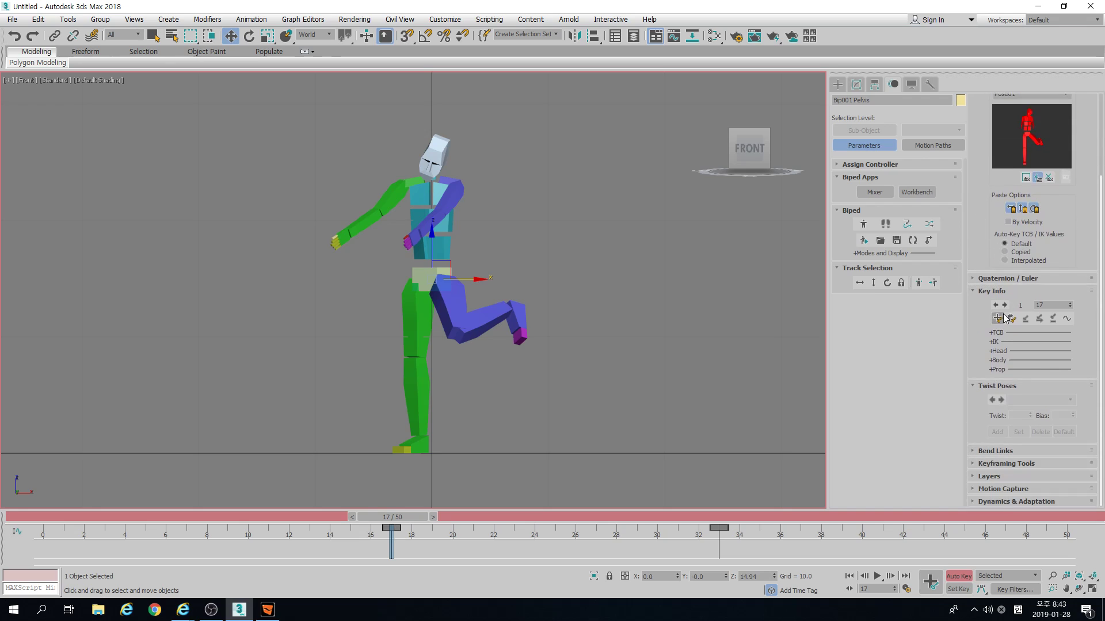
pyautogui.click(999, 279)
pyautogui.click(981, 279)
pyautogui.click(979, 292)
pyautogui.click(985, 373)
pyautogui.click(985, 374)
pyautogui.scroll(2, 992, 256)
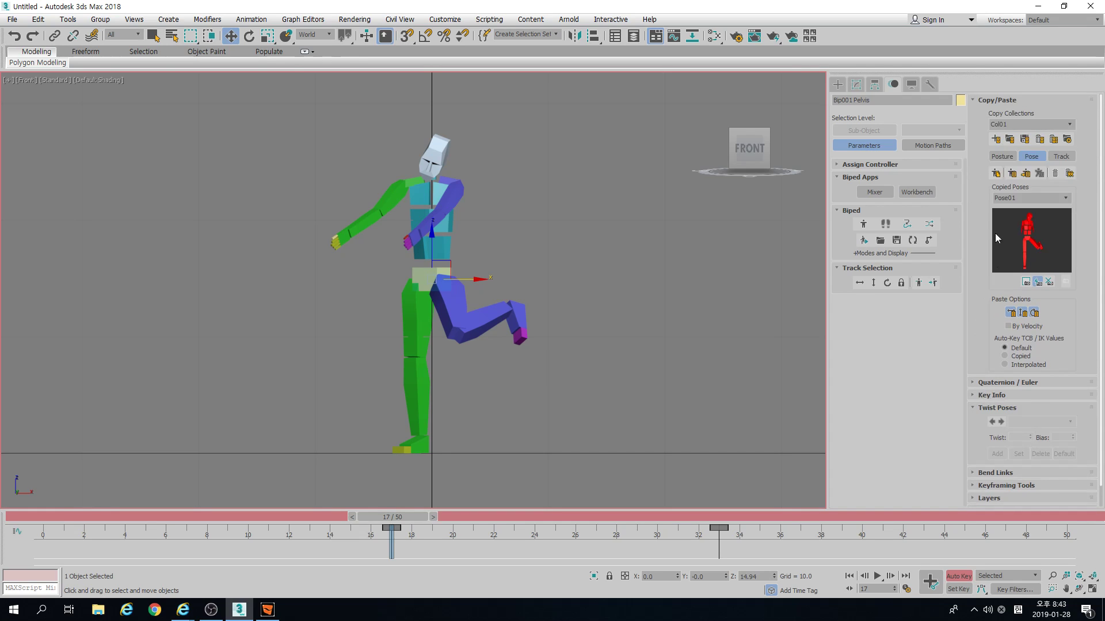
pyautogui.click(979, 99)
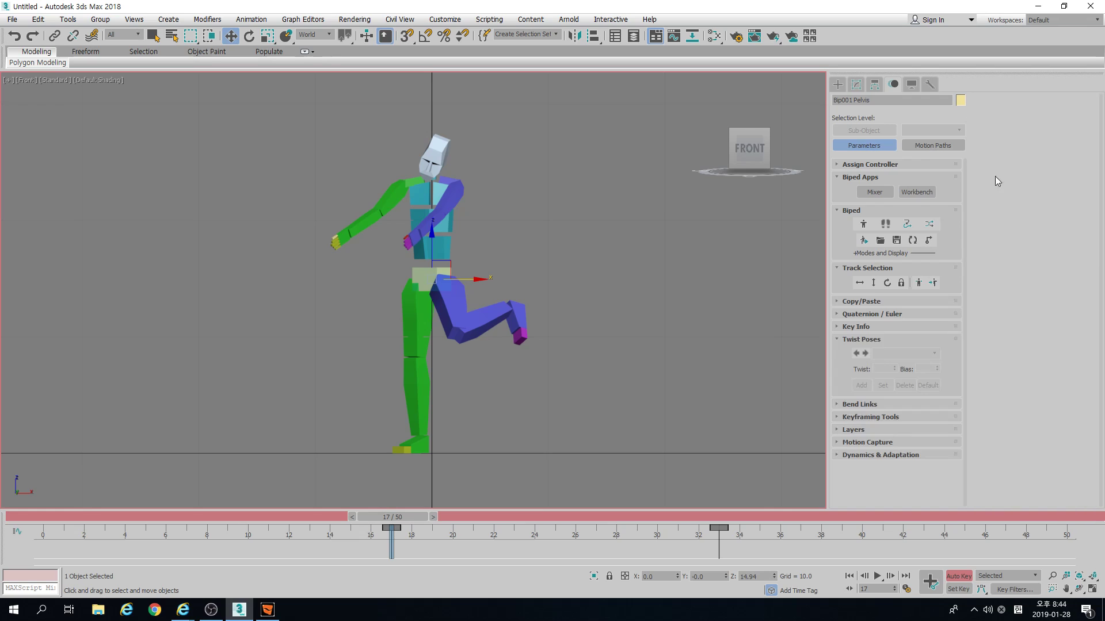
# Expand the Key Info settings and select the left foot at frame 17
pyautogui.click(863, 326)
pyautogui.moveTo(481, 366); pyautogui.dragTo(578, 328, button='middle')
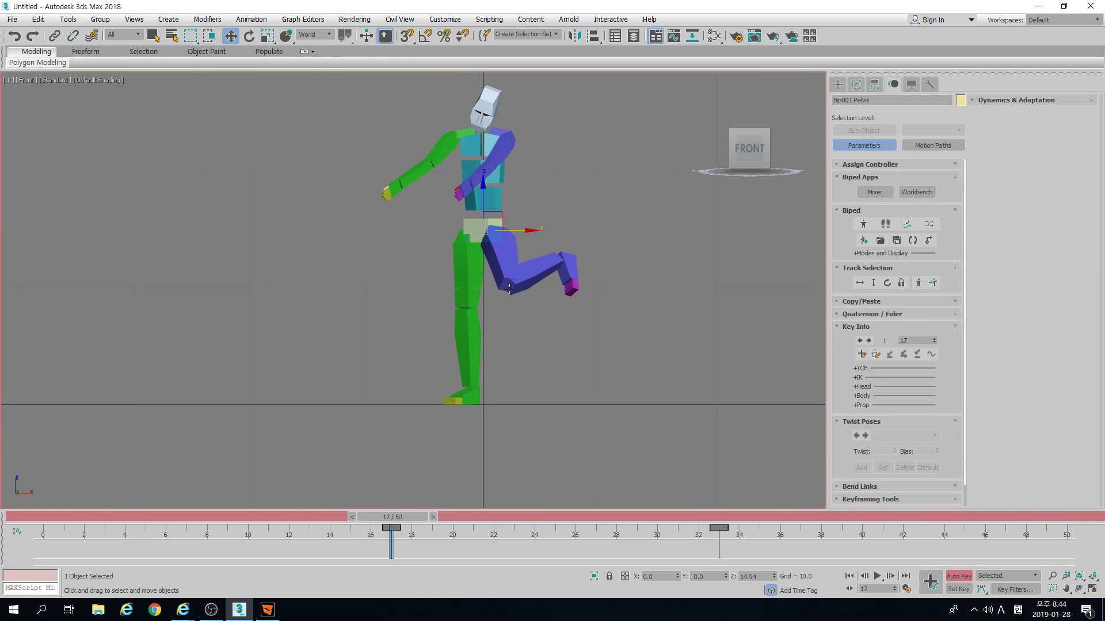
pyautogui.click(565, 270)
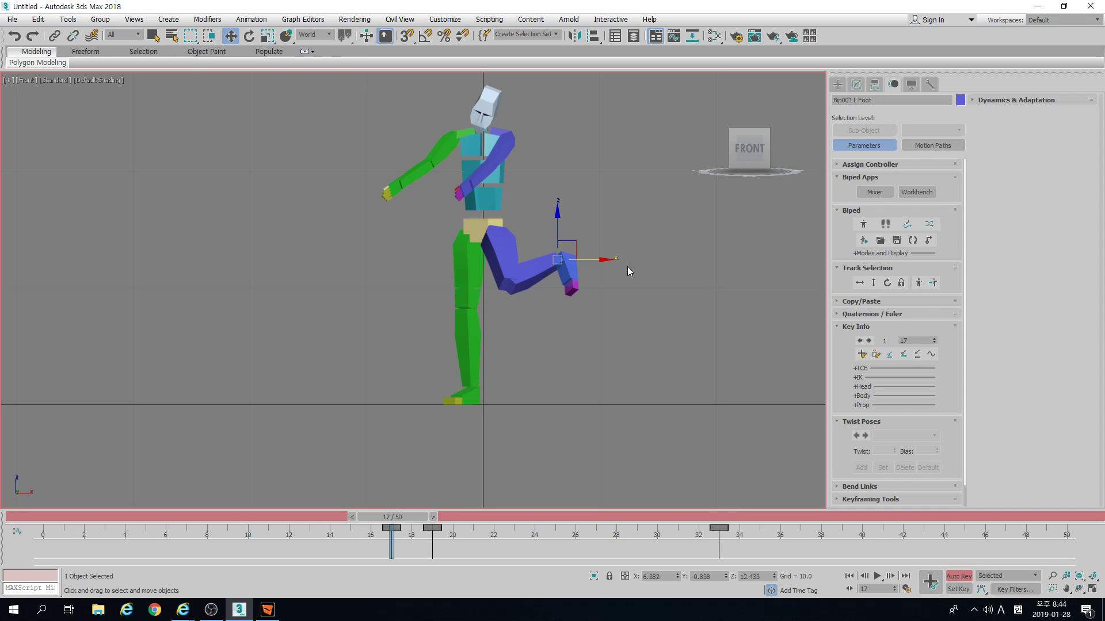
# Rotate the right upper arm up to about horizontal at frame 17 and give it a sliding key
pyautogui.click(409, 180)
pyautogui.press('e')
pyautogui.moveTo(410, 180); pyautogui.dragTo(475, 164)
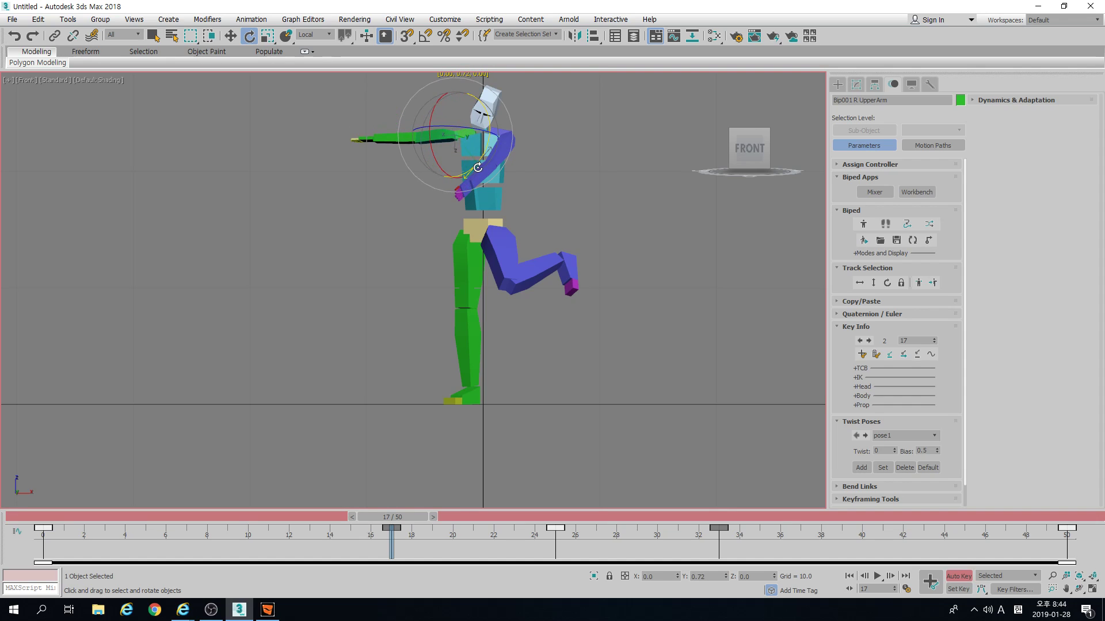
pyautogui.click(905, 356)
# Set a planted key for the right upper arm at frame 25
pyautogui.moveTo(485, 519); pyautogui.dragTo(572, 509)
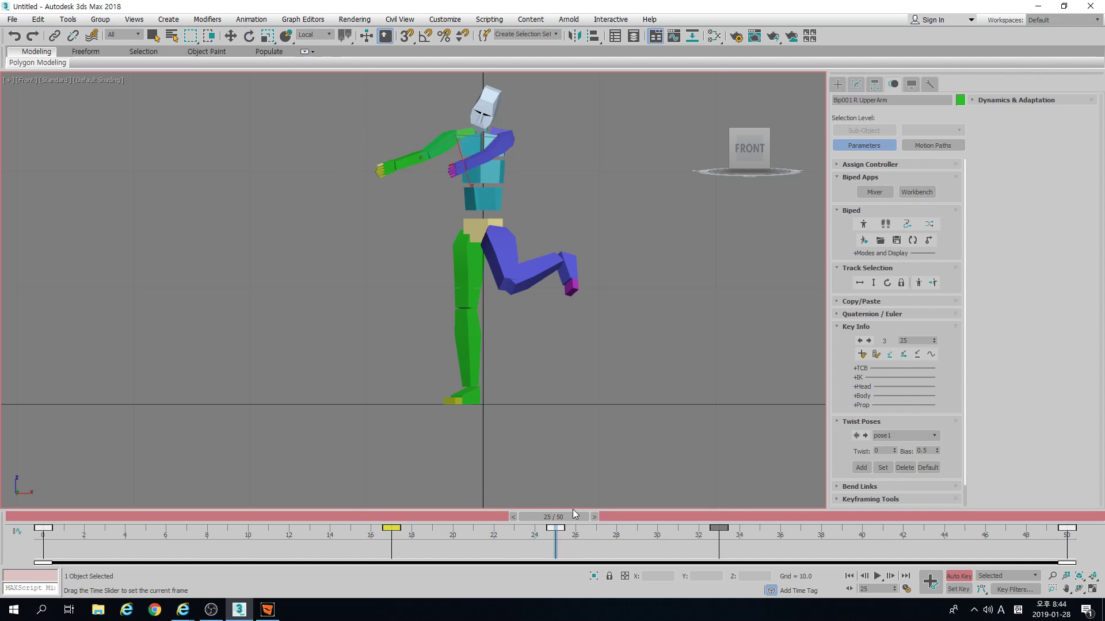
pyautogui.press('e')
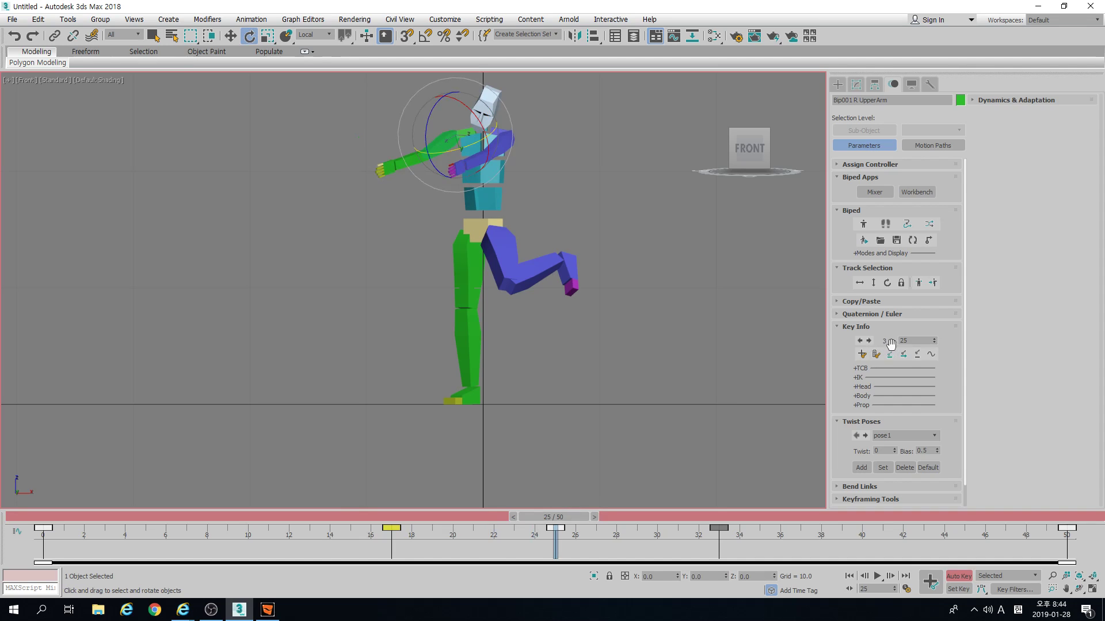
pyautogui.moveTo(398, 520); pyautogui.dragTo(568, 517)
pyautogui.click(890, 355)
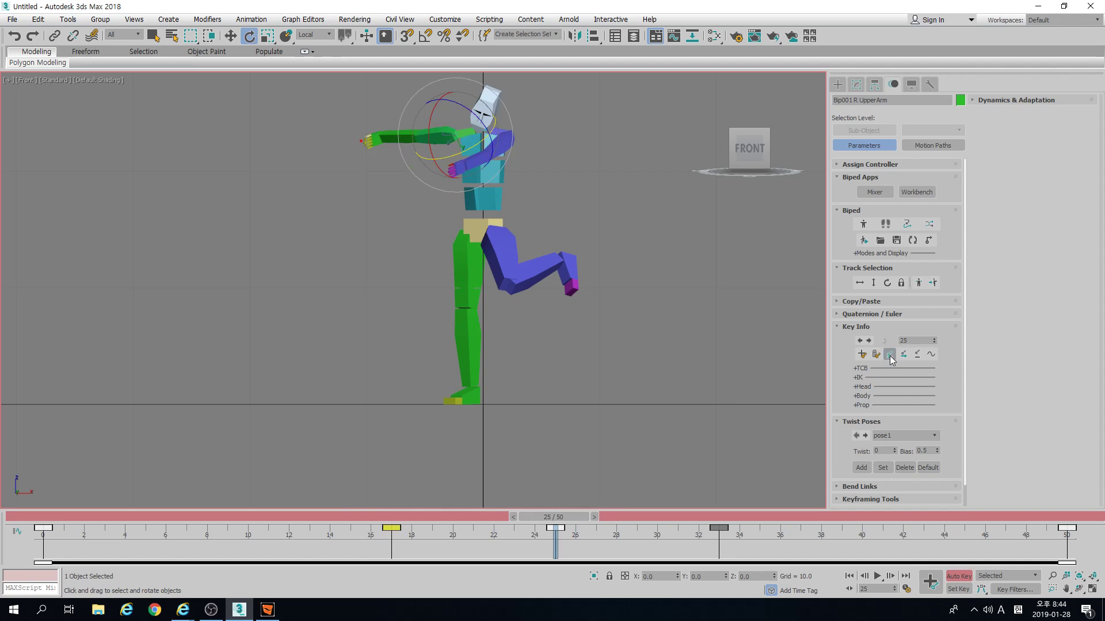
# Scrub through the arm motion and delete the right upper arm's key at frame 25
pyautogui.moveTo(391, 511); pyautogui.dragTo(572, 507)
pyautogui.press('.')
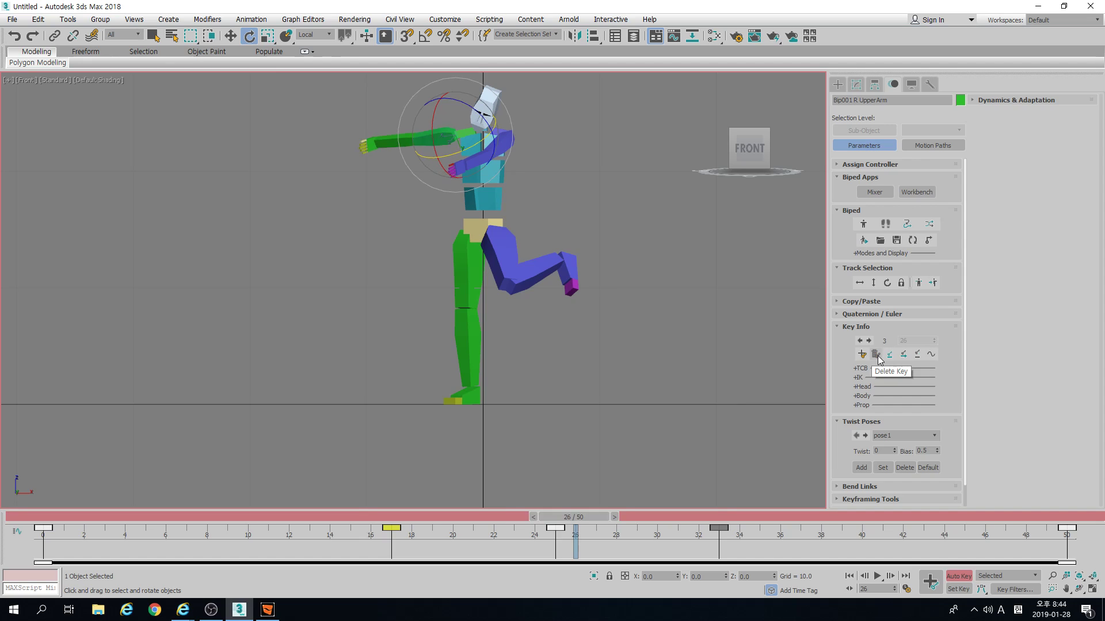
pyautogui.press(',')
pyautogui.click(875, 355)
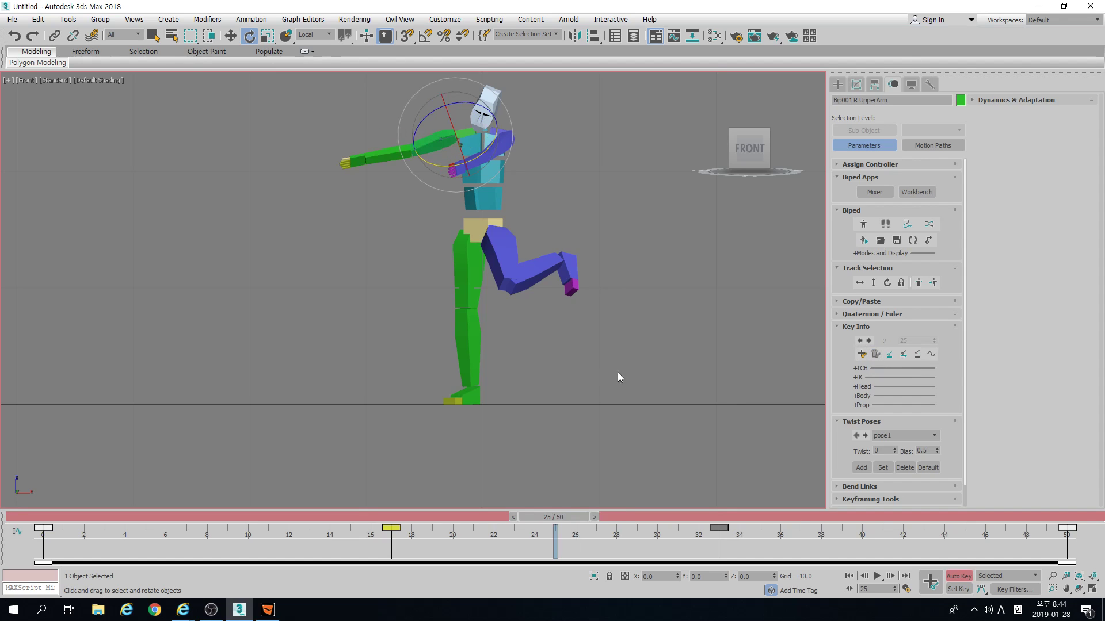
# Set a Body Horizontal key for the biped at frame 23
pyautogui.click(418, 513)
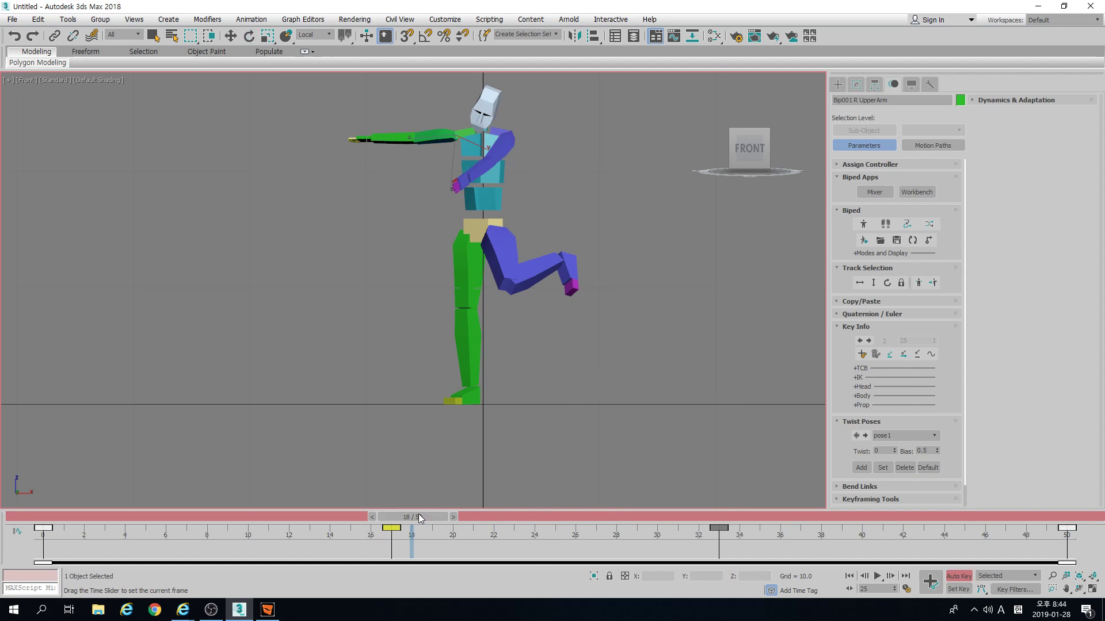
pyautogui.click(861, 283)
pyautogui.moveTo(413, 510); pyautogui.dragTo(527, 512)
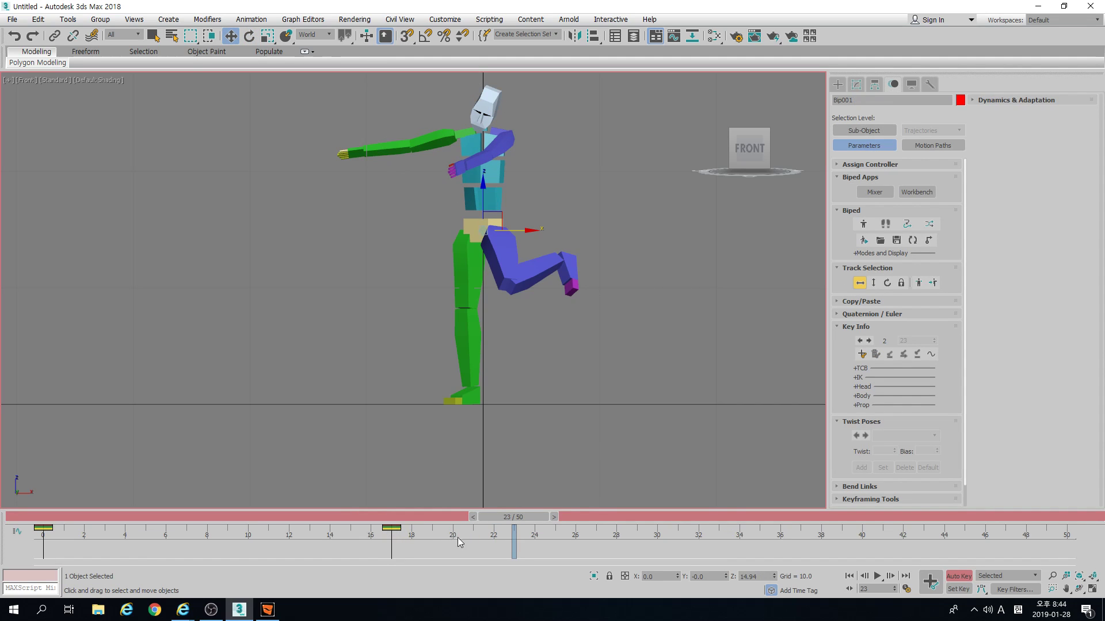
pyautogui.click(862, 354)
# Set a Body Vertical key at frame 24 and a Body Rotation key at frame 25
pyautogui.press('.')
pyautogui.click(873, 283)
pyautogui.click(861, 354)
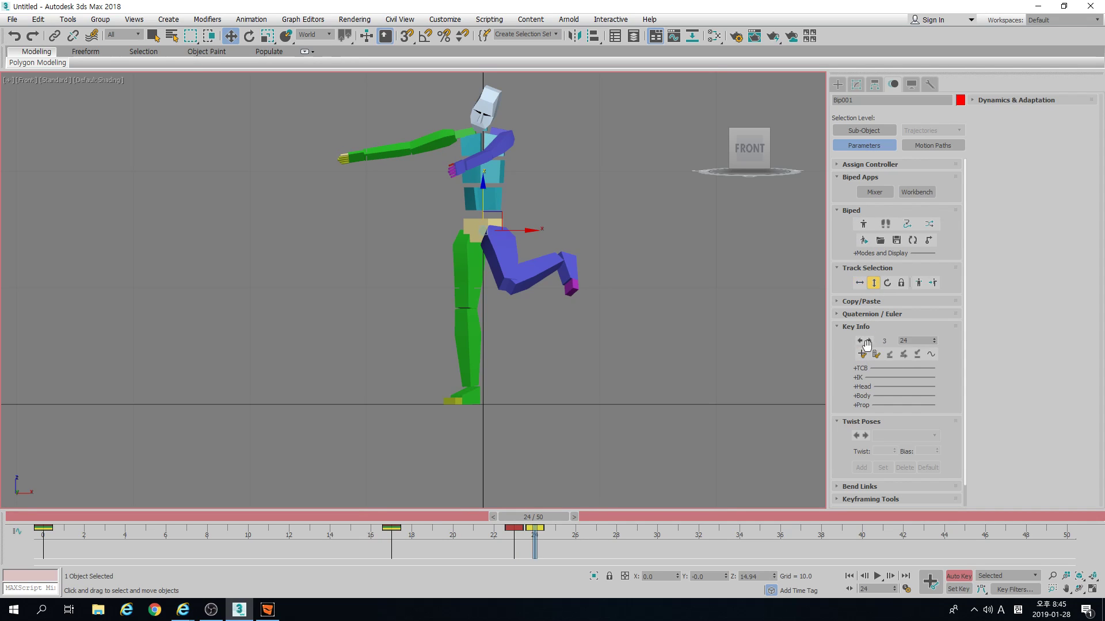
pyautogui.press('.')
pyautogui.click(887, 282)
pyautogui.click(862, 355)
# Step through frames 23 to 25 to examine the separate horizontal, vertical and rotation keys
pyautogui.press(',')
pyautogui.press(',')
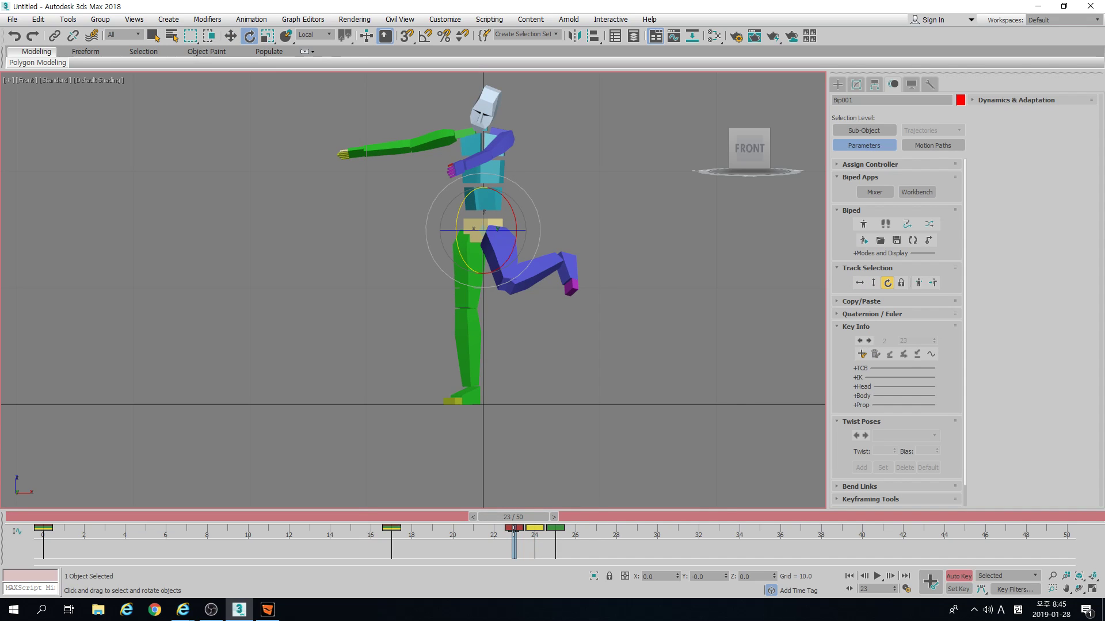
pyautogui.moveTo(513, 532); pyautogui.dragTo(535, 532)
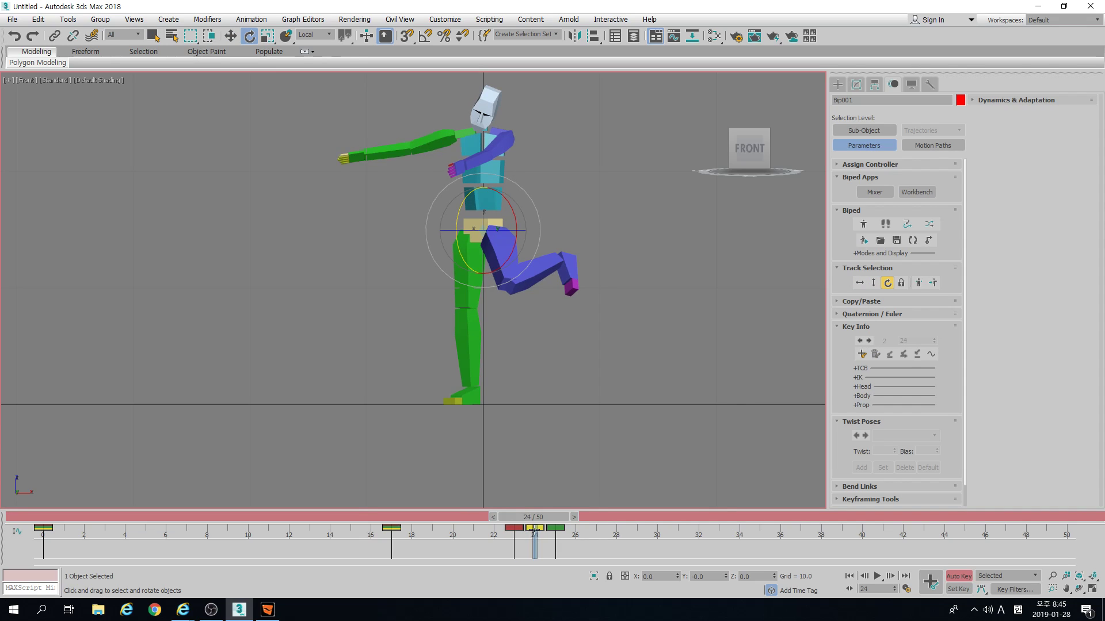
pyautogui.press('.')
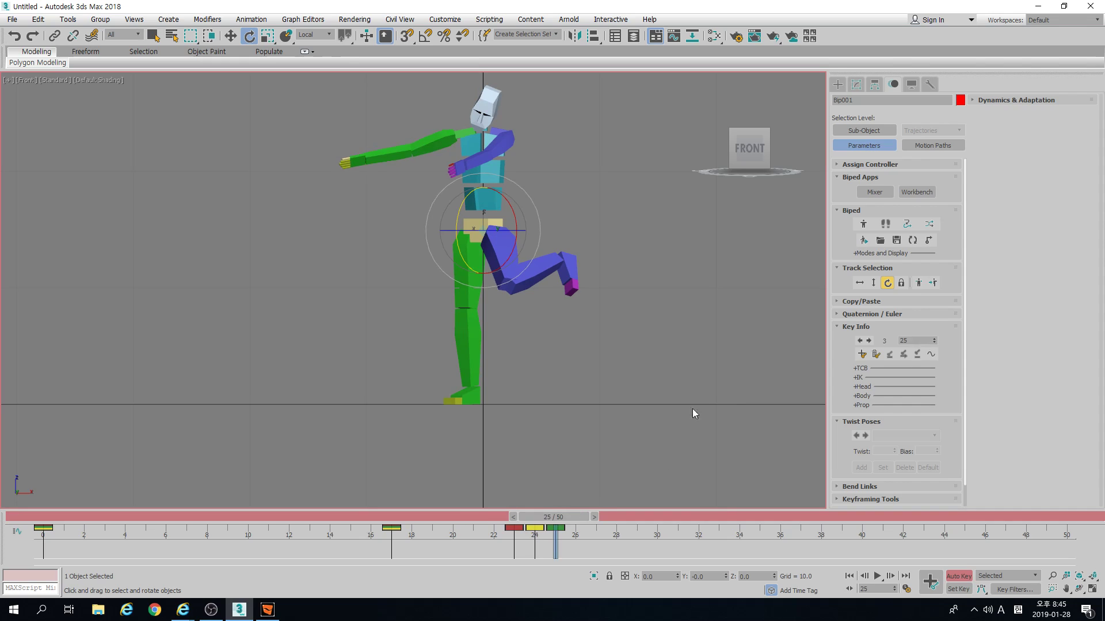
pyautogui.press(',')
pyautogui.press(',')
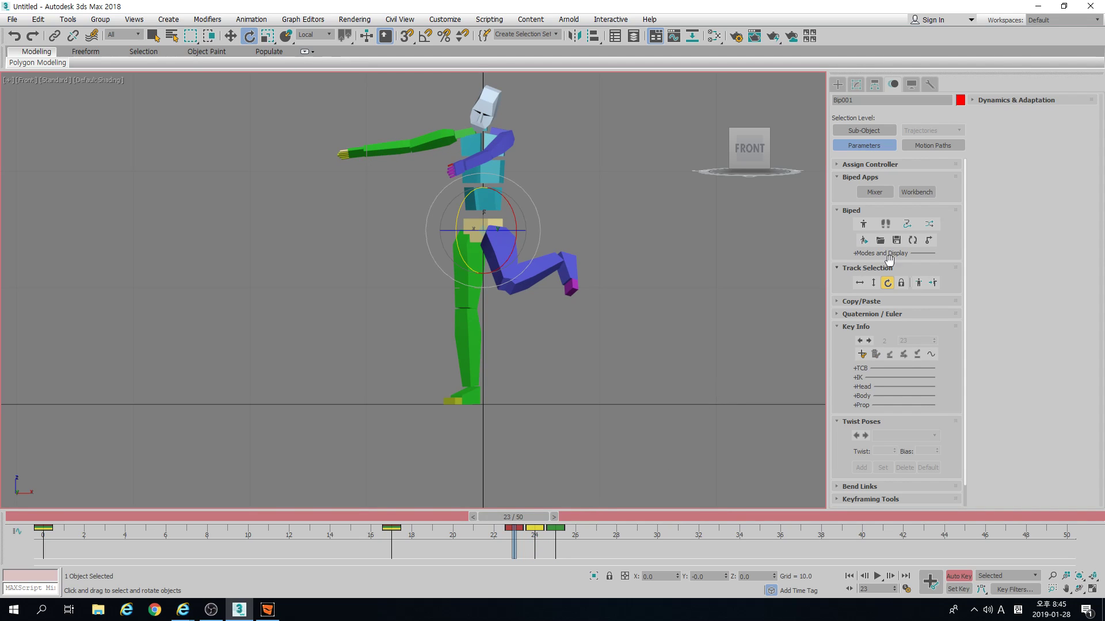
# Copy the biped's pose at frame 23 and paste it at frame 27
pyautogui.click(866, 301)
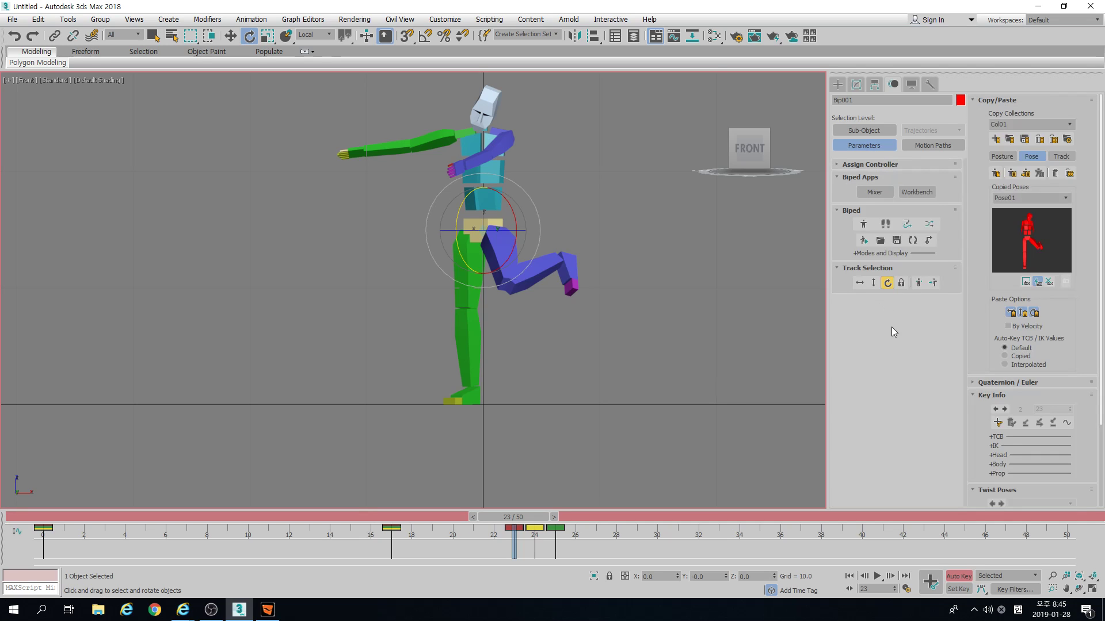
pyautogui.click(996, 174)
pyautogui.press('.')
pyautogui.press('.')
pyautogui.press('.')
pyautogui.press('.')
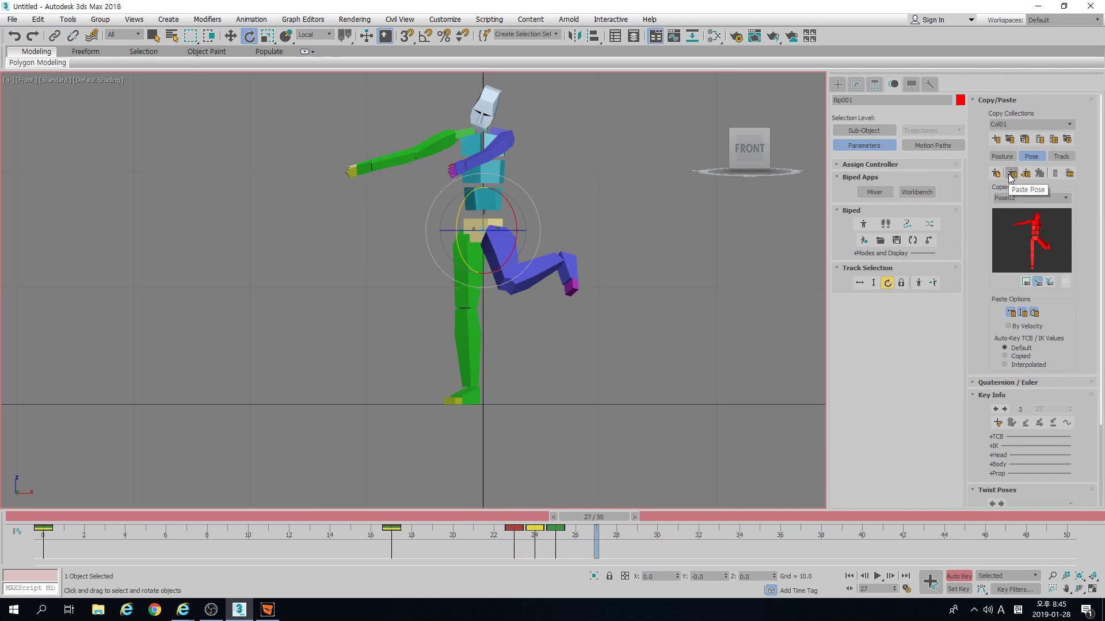
pyautogui.click(1009, 175)
# Delete the body keys at frames 23 to 25 and return to the key at frame 27
pyautogui.moveTo(584, 537); pyautogui.dragTo(507, 535)
pyautogui.press('Delete')
pyautogui.press(',')
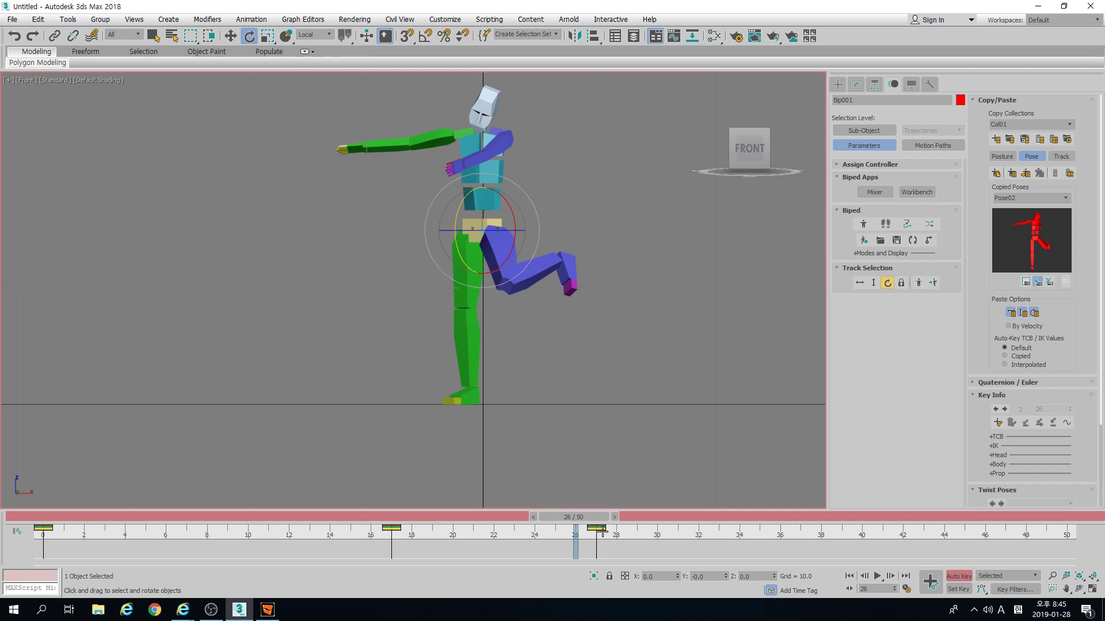
pyautogui.press('.')
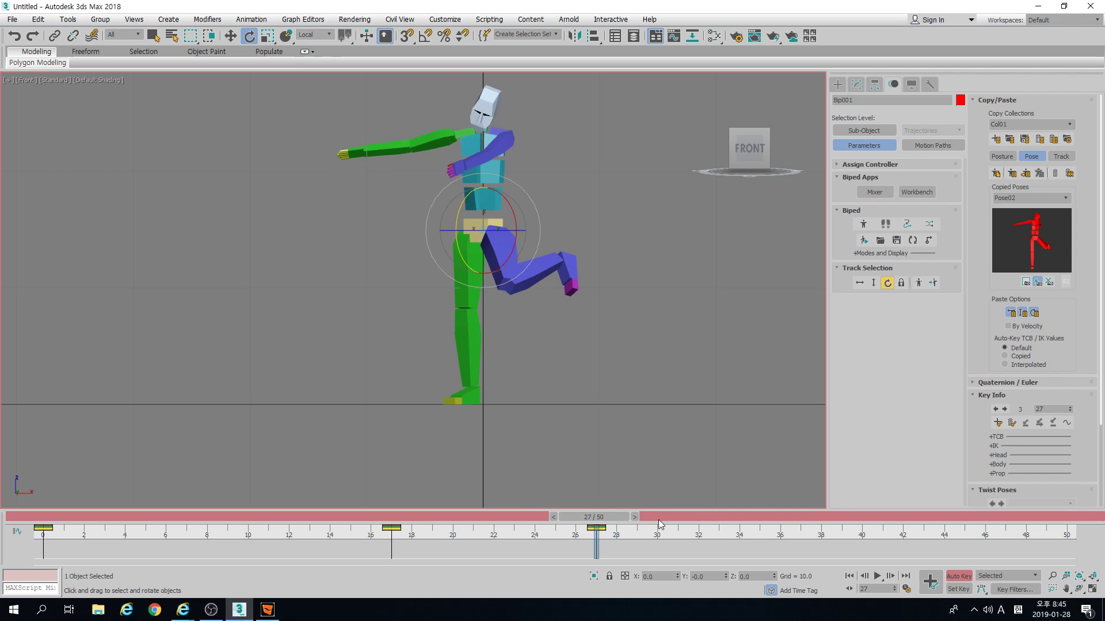
# Go through the Body Vertical and Body Rotation tracks and filter the track bar keys to Current Transform
pyautogui.click(872, 283)
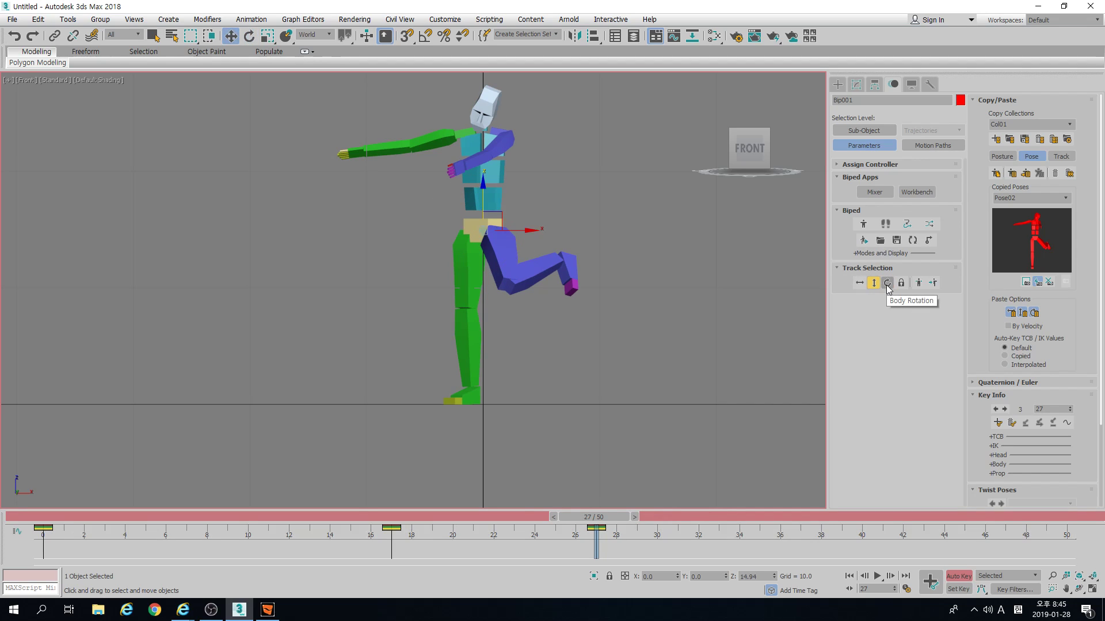
pyautogui.click(886, 282)
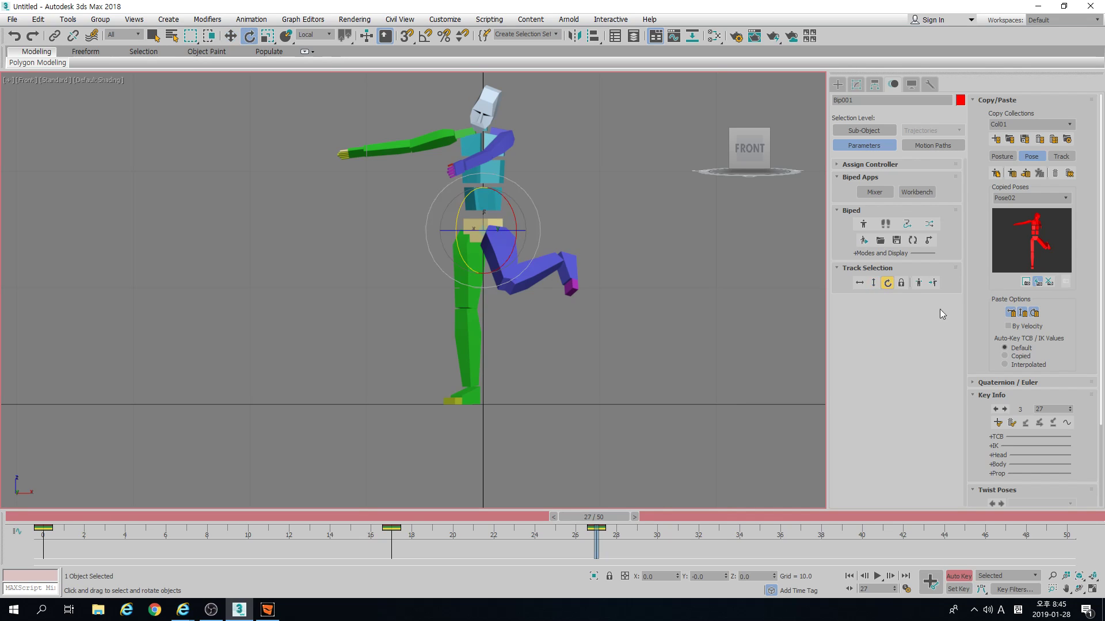
pyautogui.click(1011, 424)
pyautogui.rightClick(630, 544)
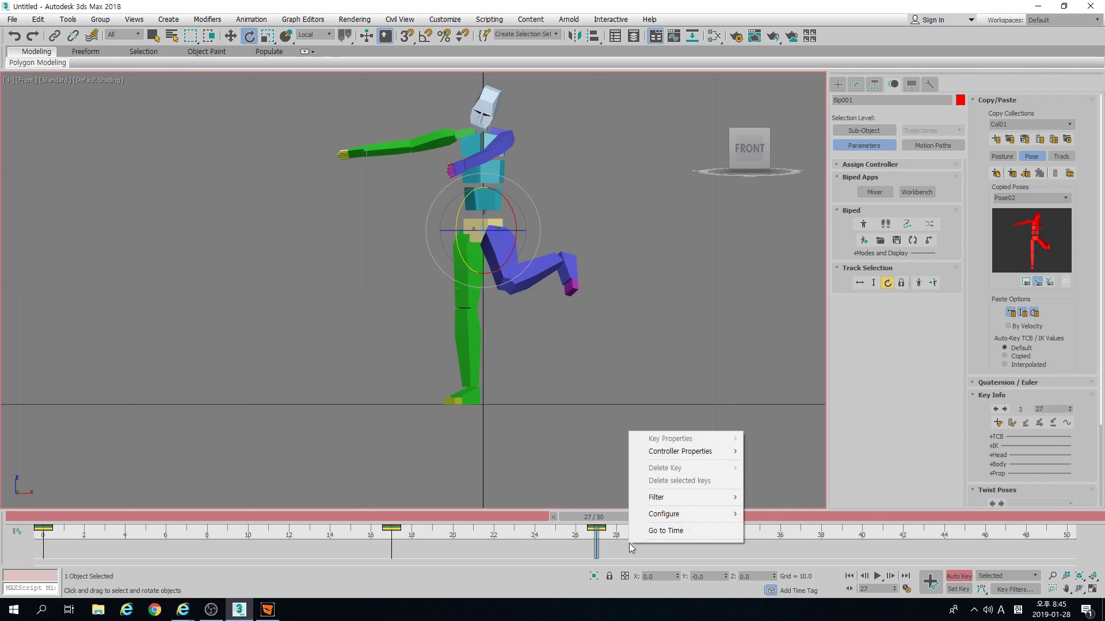
pyautogui.moveTo(682, 498)
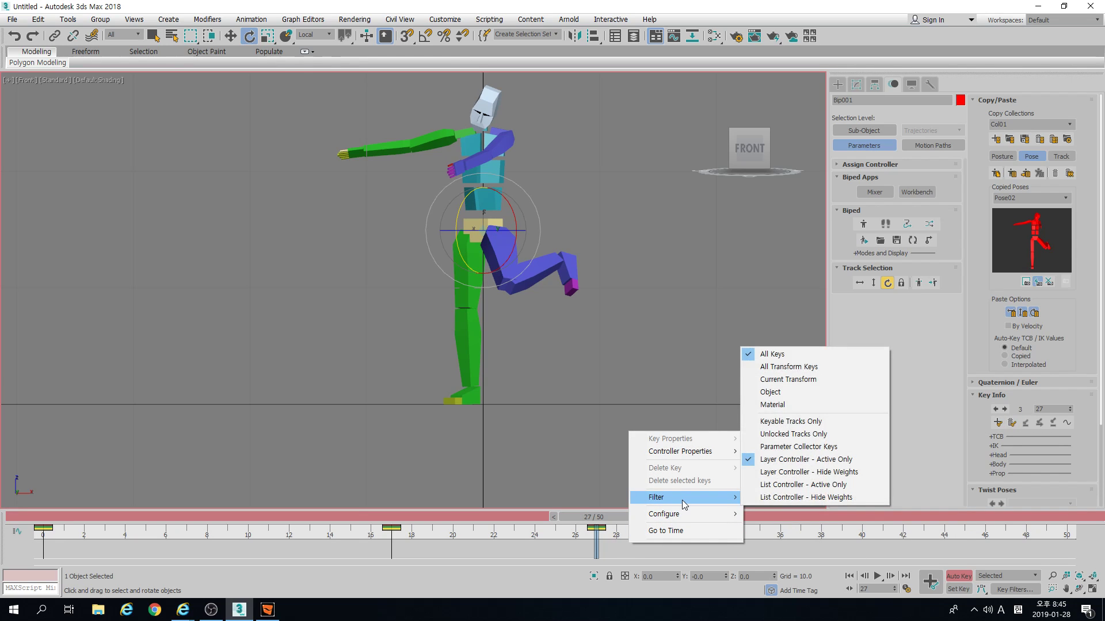
pyautogui.click(795, 381)
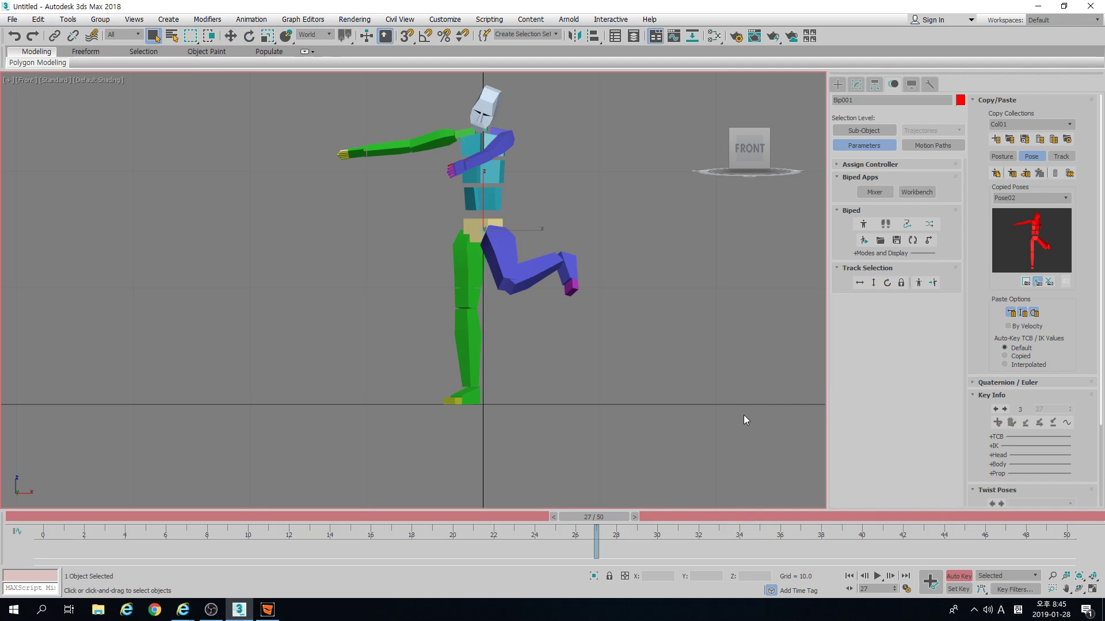
# Alternate between the Move and Rotate tools to compare which body keys the track bar displays
pyautogui.press('w')
pyautogui.press('w')
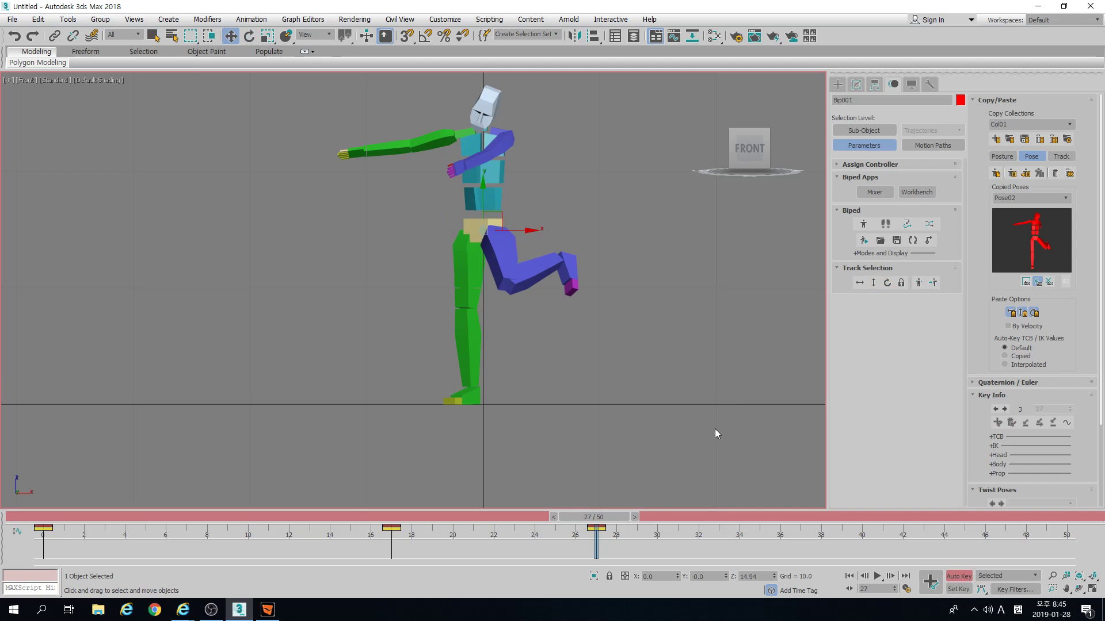
pyautogui.press('e')
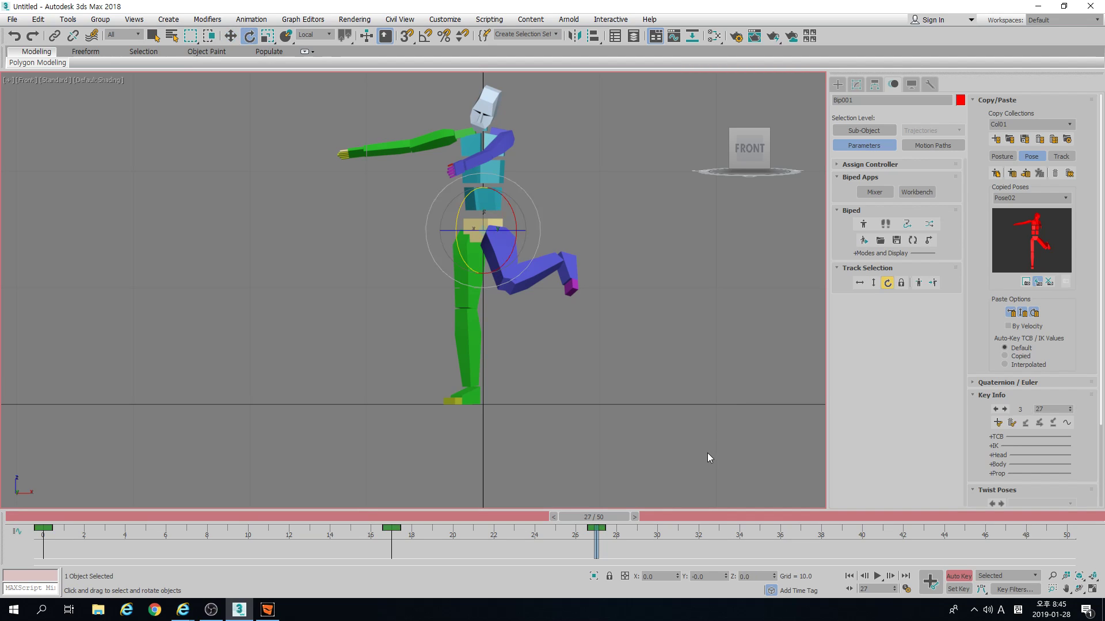
pyautogui.press('w')
pyautogui.press('e')
pyautogui.moveTo(558, 542); pyautogui.dragTo(708, 532)
pyautogui.press('w')
# Set the track bar filter back to All Keys
pyautogui.rightClick(630, 539)
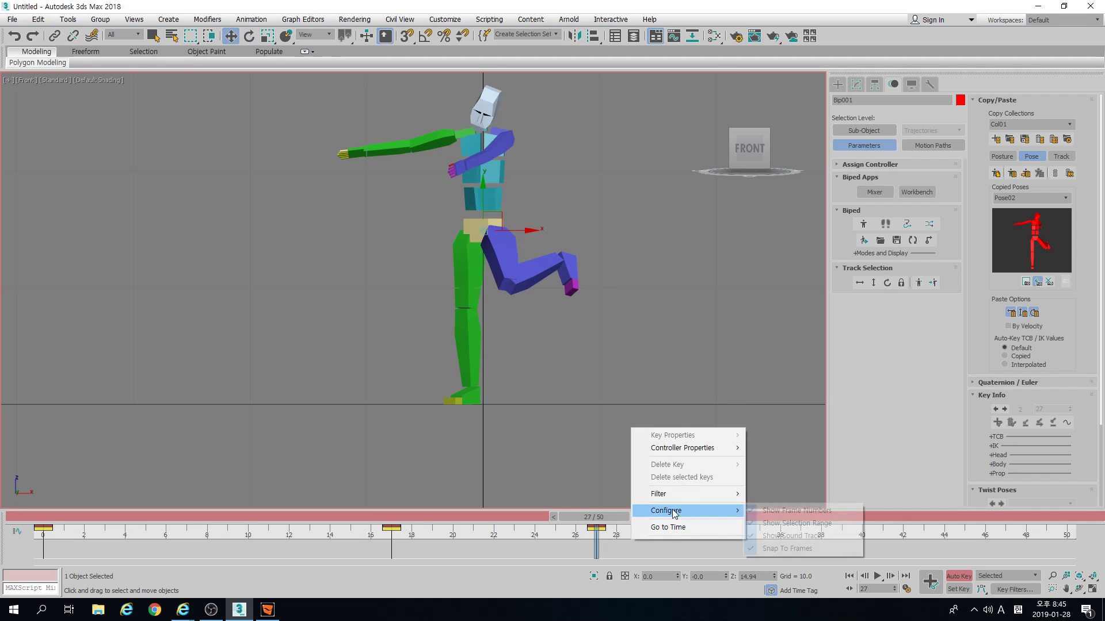
pyautogui.moveTo(667, 493)
pyautogui.click(777, 350)
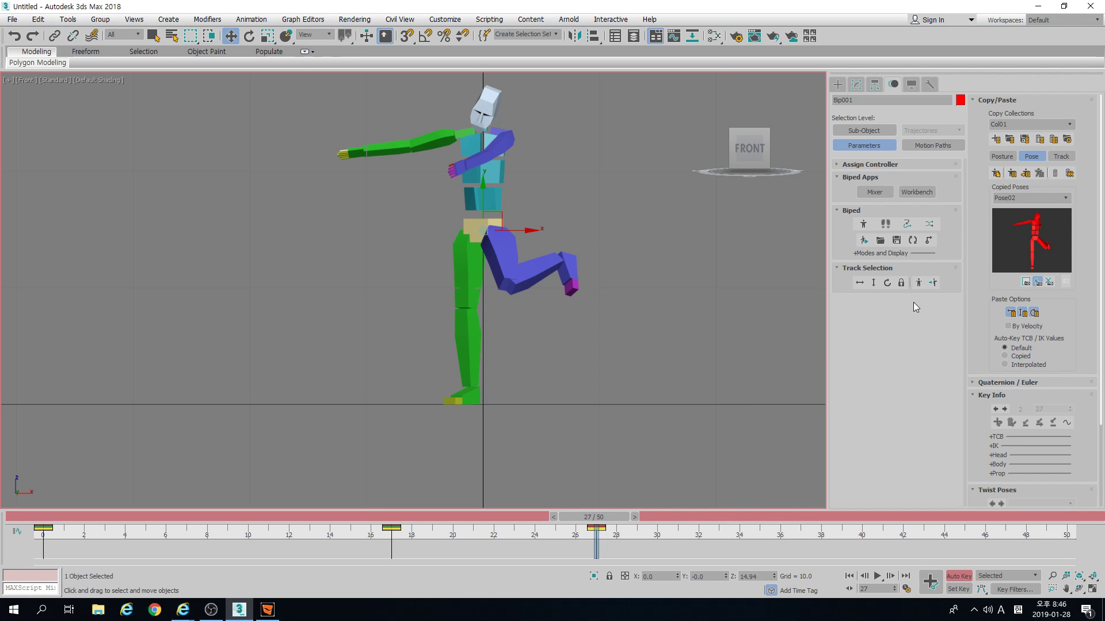
# Expand the TCB settings and check the left upper arm's rotation curve in the Curve Editor, closing it again
pyautogui.scroll(-3, 987, 344)
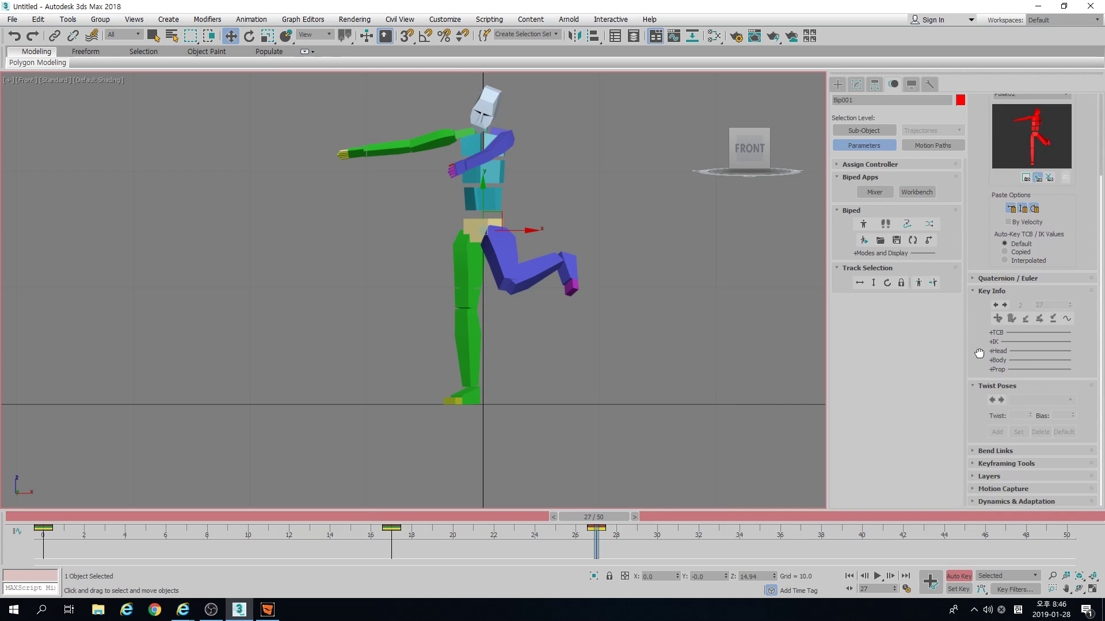
pyautogui.click(997, 333)
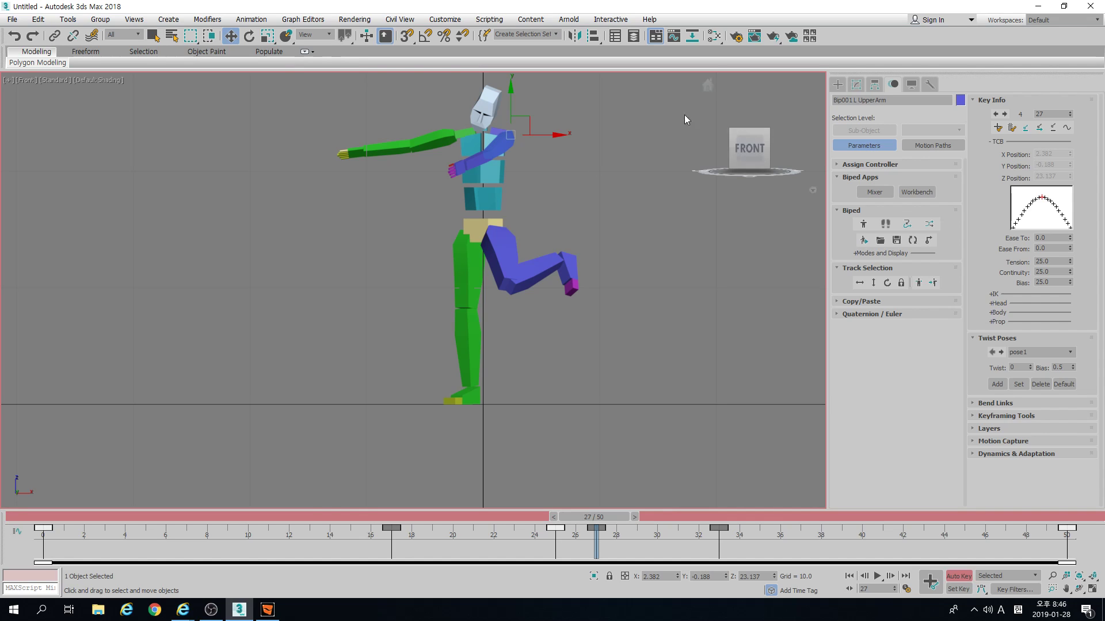
pyautogui.click(673, 37)
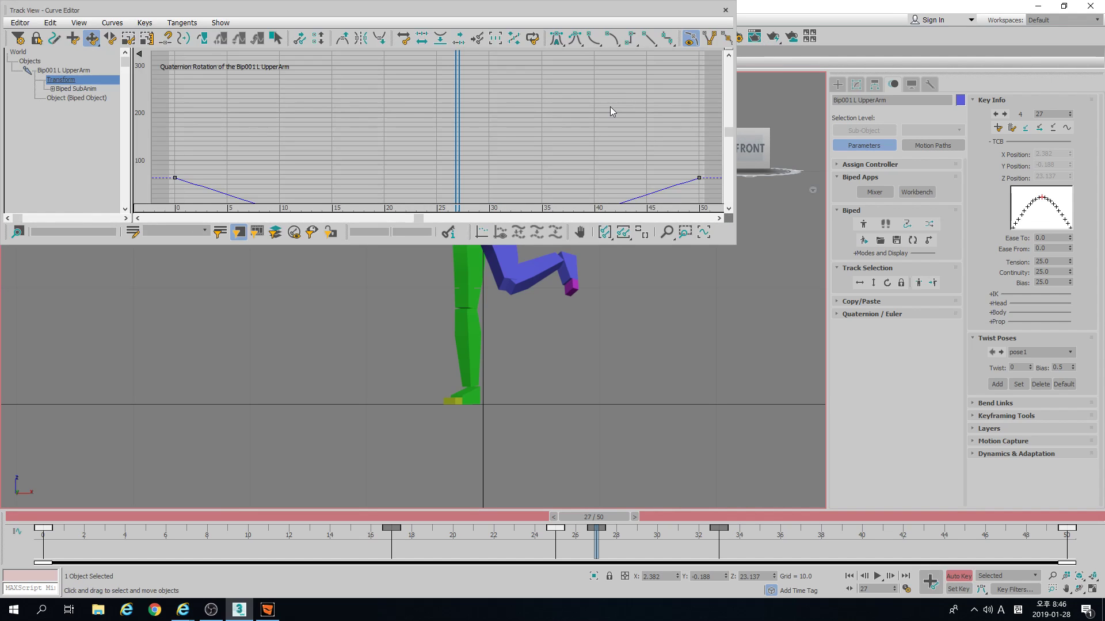
pyautogui.click(725, 11)
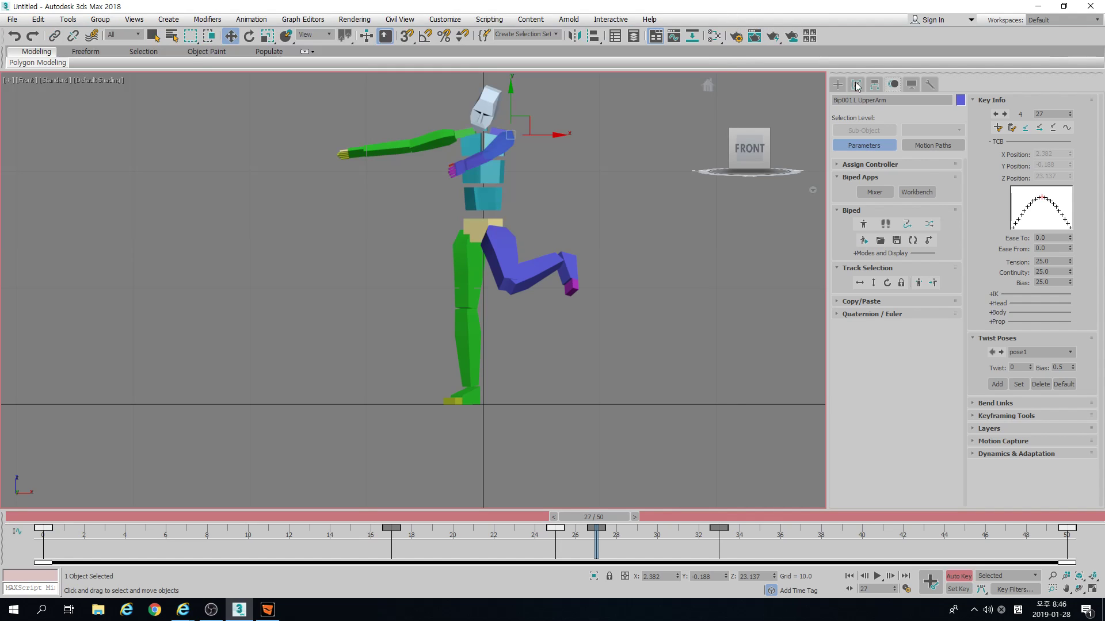
# Open the Animation Workbench on the left upper arm's rotation curve and try another Tension value at frame 27, returning it to 25
pyautogui.click(916, 194)
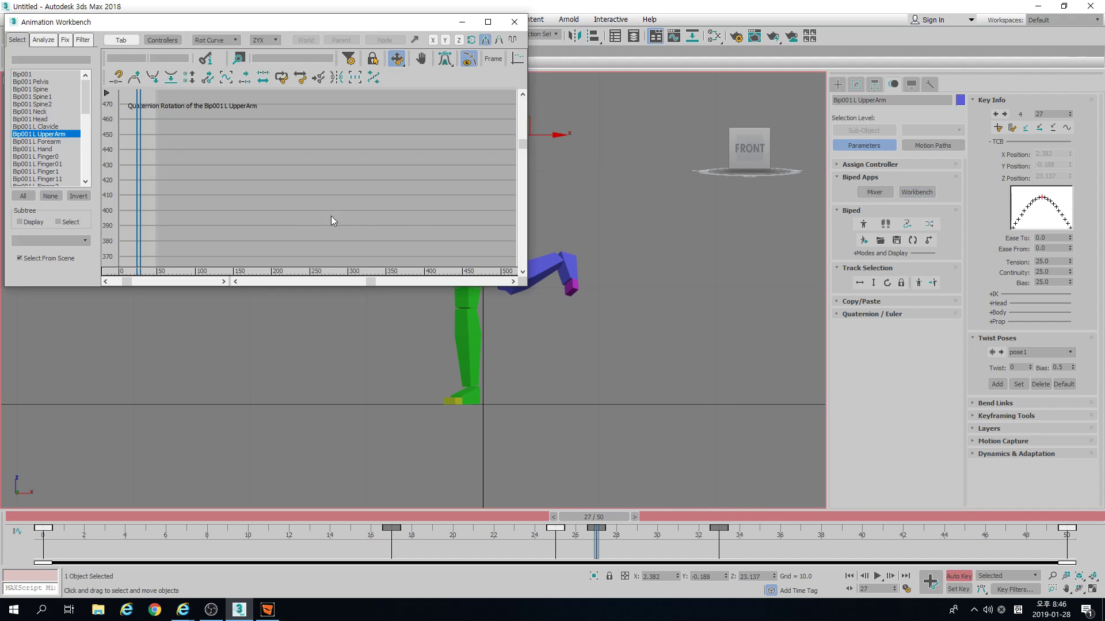
pyautogui.scroll(10, 422, 223)
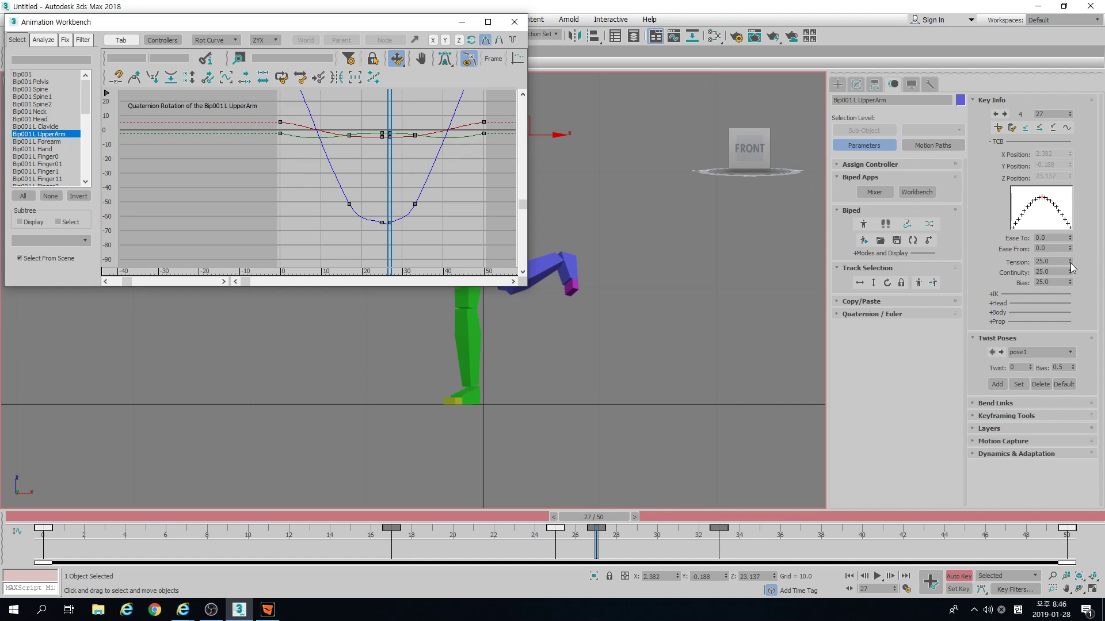
pyautogui.moveTo(1070, 264); pyautogui.dragTo(1049, 75)
pyautogui.moveTo(1062, 261); pyautogui.dragTo(968, 264)
pyautogui.write('25')
pyautogui.press('Tab')
# Try a Continuity of 0 on the left upper arm's key and set it back to 25
pyautogui.moveTo(1070, 272); pyautogui.dragTo(1071, 453)
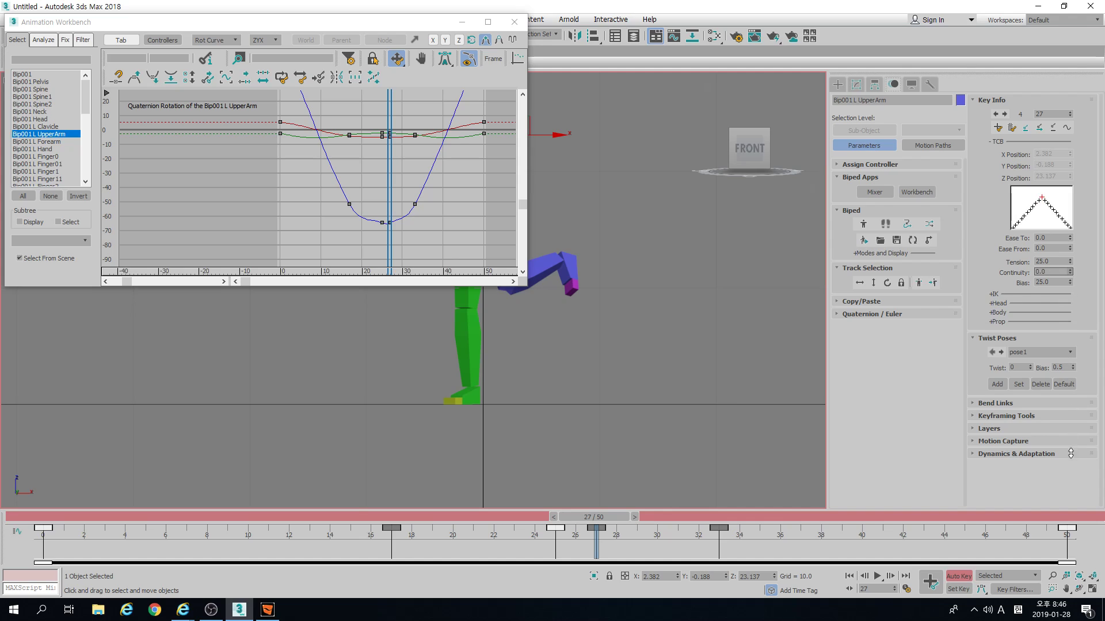
pyautogui.click(1060, 271)
pyautogui.write('245')
pyautogui.press('BackSpace')
pyautogui.press('BackSpace')
pyautogui.press('BackSpace')
pyautogui.press('Return')
pyautogui.press('Tab')
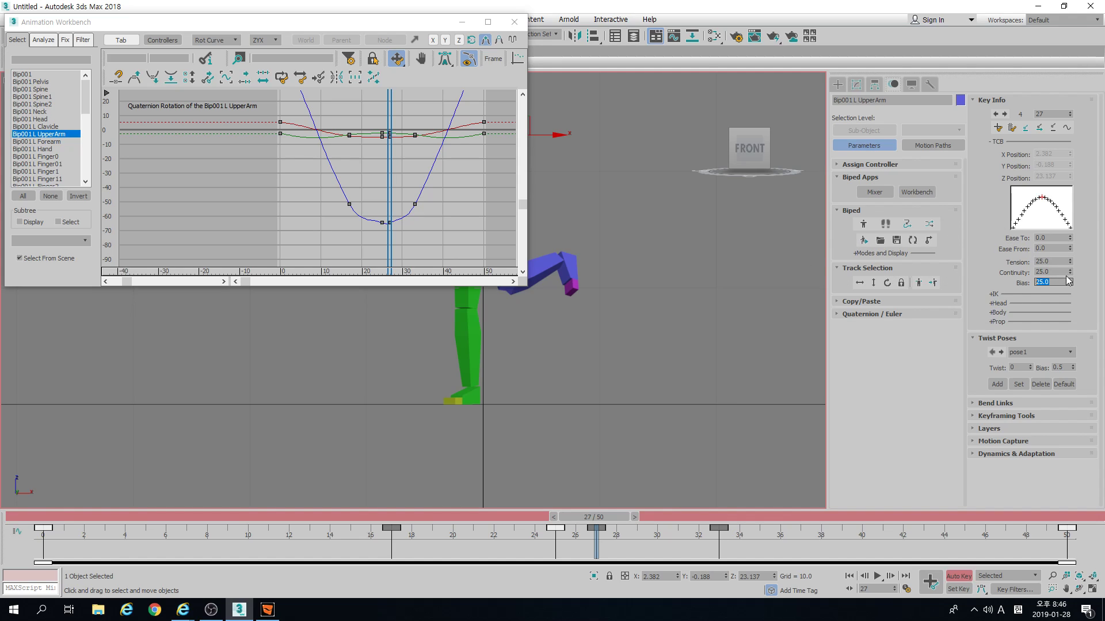
# Try a Bias of 50 on the left upper arm's key, set it back to 25 and close the Animation Workbench
pyautogui.write('50')
pyautogui.press('Return')
pyautogui.doubleClick(1064, 284)
pyautogui.write('25')
pyautogui.press('Return')
pyautogui.write('50')
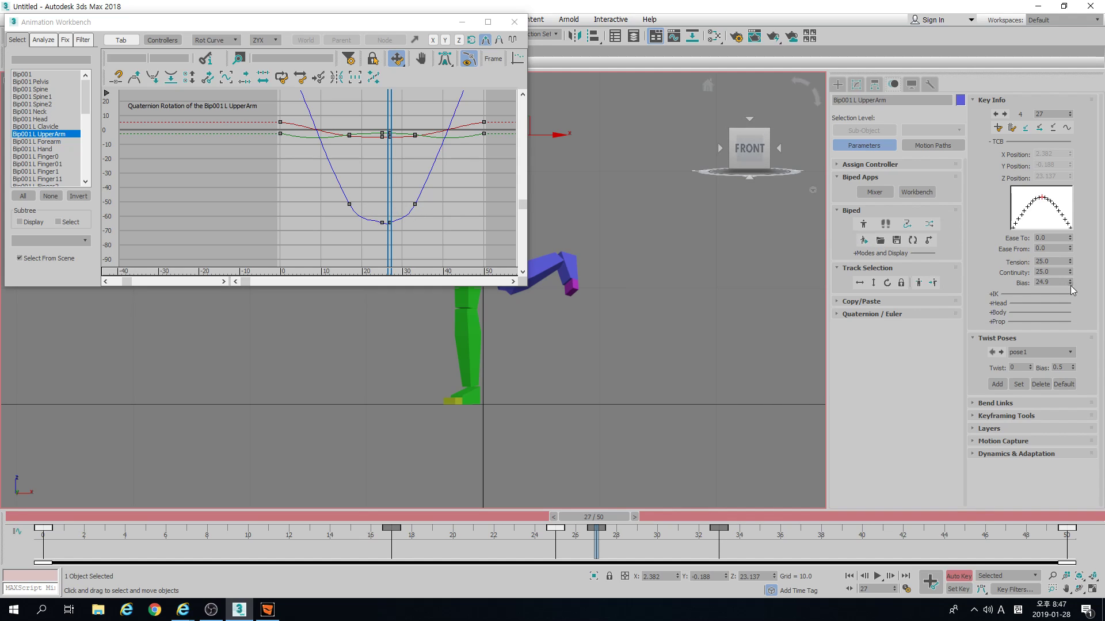
pyautogui.press('Return')
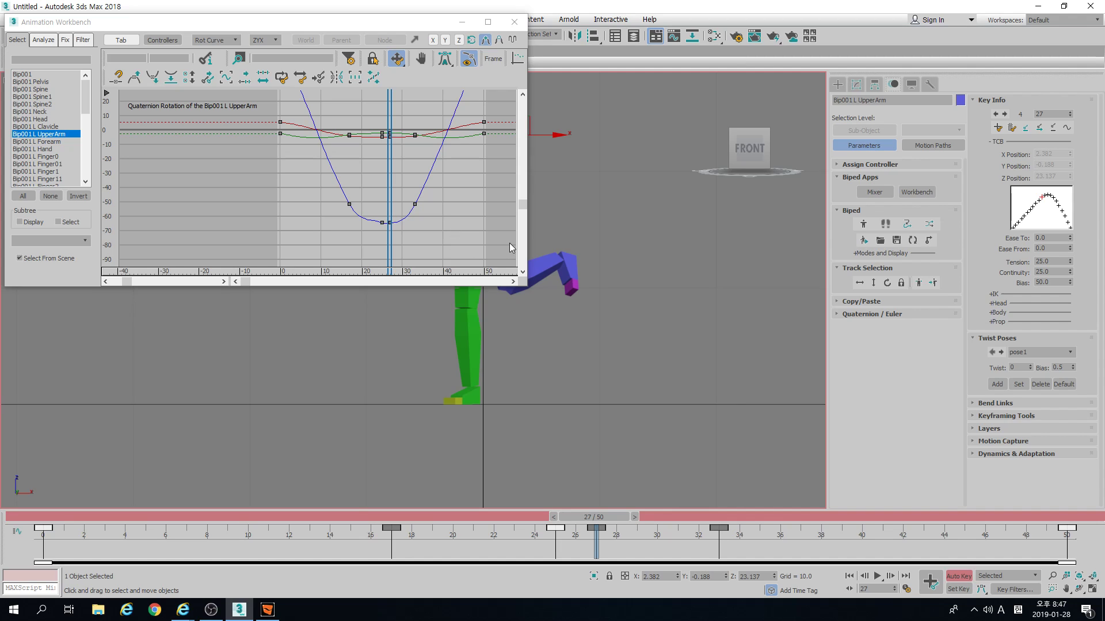
pyautogui.doubleClick(1043, 282)
pyautogui.write('25')
pyautogui.press('Return')
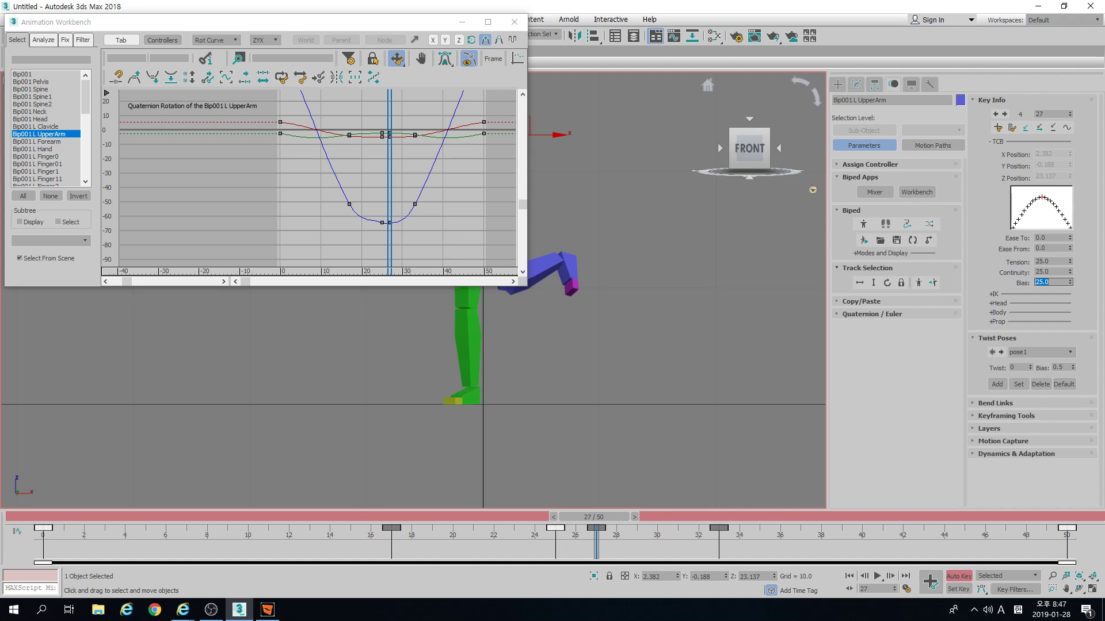
pyautogui.click(513, 22)
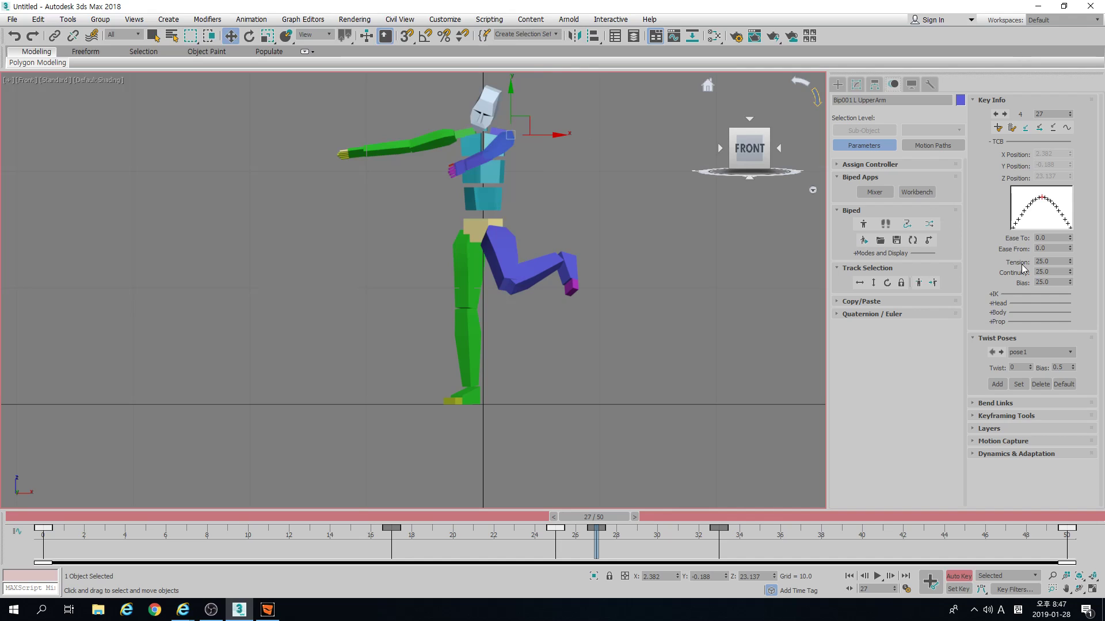
# Expand the IK settings, open the pivot selection window and check it for the right foot and right hand
pyautogui.click(1010, 294)
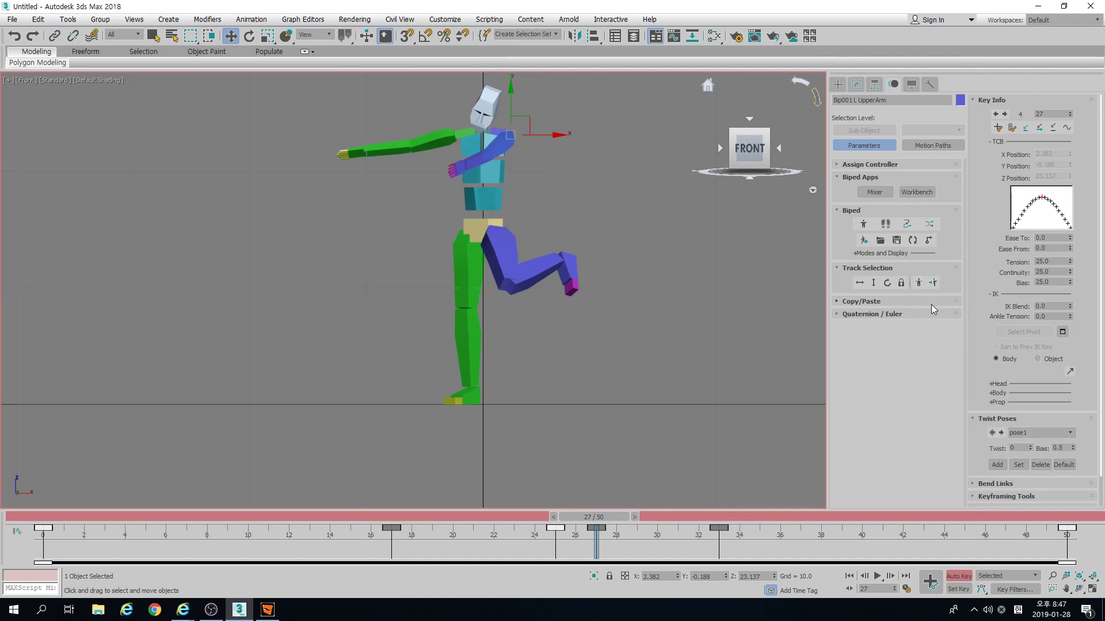
pyautogui.click(1063, 335)
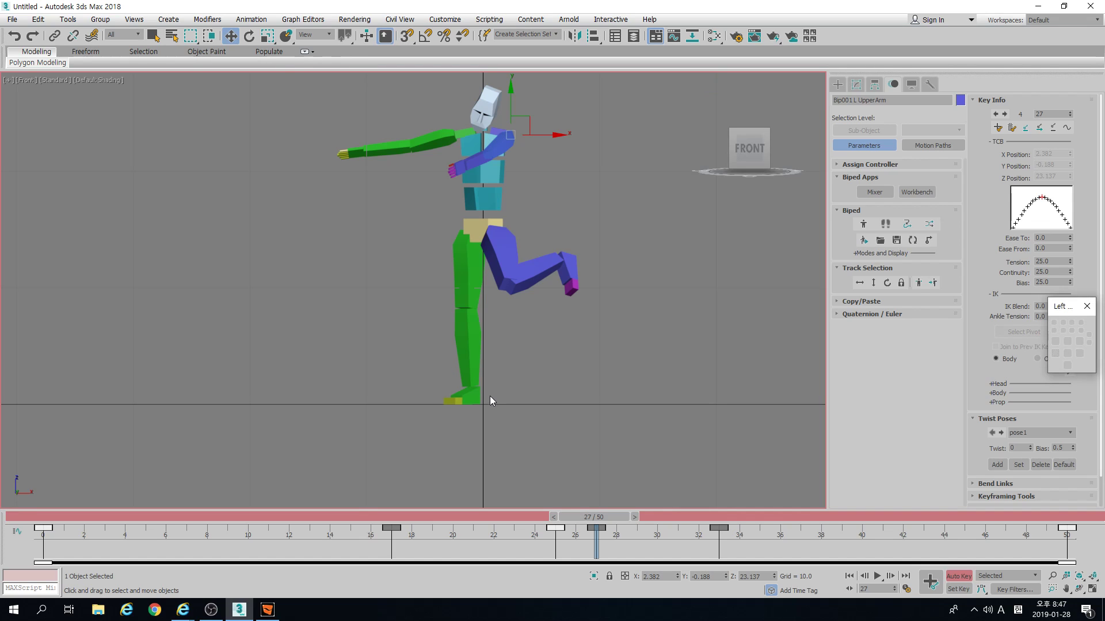
pyautogui.click(473, 396)
pyautogui.scroll(3, 496, 362)
pyautogui.moveTo(488, 311); pyautogui.dragTo(549, 455, button='middle')
pyautogui.moveTo(396, 197); pyautogui.dragTo(454, 340, button='middle')
pyautogui.click(324, 238)
pyautogui.moveTo(370, 271); pyautogui.dragTo(374, 165, button='middle')
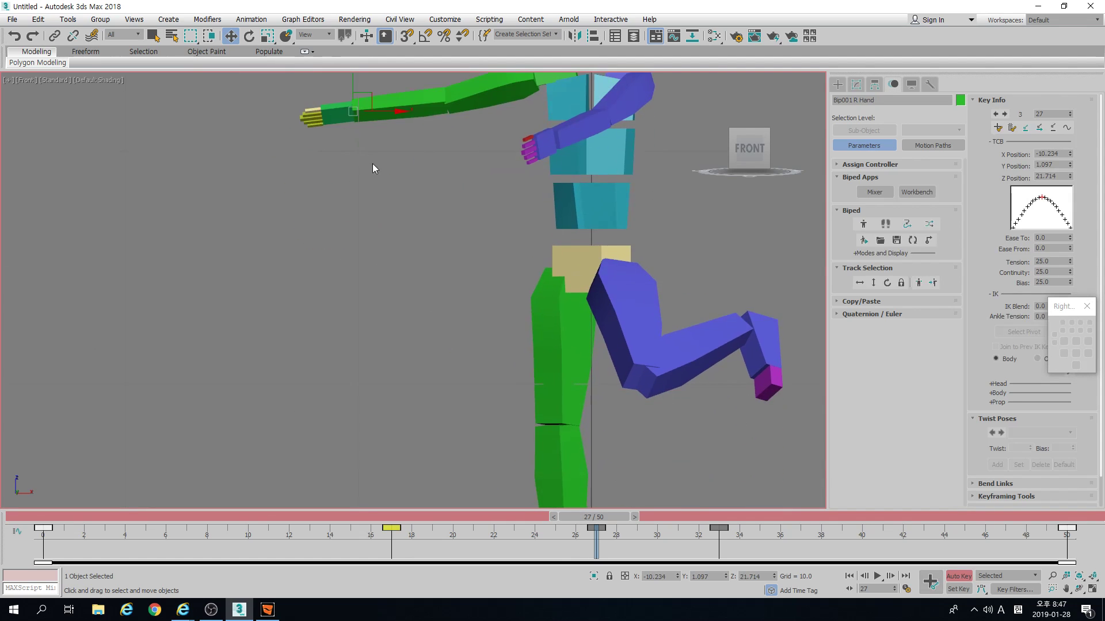
pyautogui.scroll(-2, 461, 328)
# Select the right foot, show it close up in perspective with edged faces, and try out several of its pivot points
pyautogui.click(503, 460)
pyautogui.press('F3')
pyautogui.scroll(3, 508, 422)
pyautogui.press('F3')
pyautogui.moveTo(544, 438)
pyautogui.keyDown('alt'); pyautogui.mouseDown(button='middle')
pyautogui.moveTo(531, 447)
pyautogui.moveTo(501, 421)
pyautogui.moveTo(524, 373)
pyautogui.moveTo(418, 342)
pyautogui.mouseUp(button='middle'); pyautogui.keyUp('alt')
pyautogui.press('p')
pyautogui.scroll(5, 509, 387)
pyautogui.scroll(3, 420, 345)
pyautogui.click(1060, 333)
pyautogui.click(1078, 345)
pyautogui.click(1087, 359)
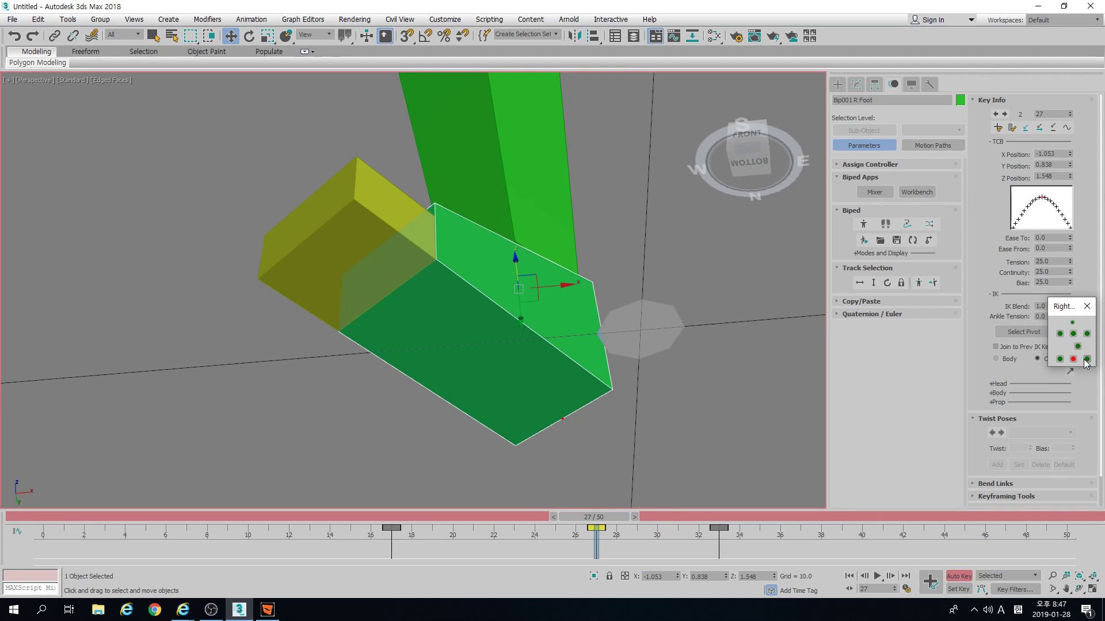
# Choose a toe-side corner pivot for the right foot, rotate the foot about it and close the pivot selection window
pyautogui.click(1059, 334)
pyautogui.press('e')
pyautogui.moveTo(507, 313)
pyautogui.mouseDown()
pyautogui.moveTo(518, 328)
pyautogui.moveTo(503, 313)
pyautogui.moveTo(503, 333)
pyautogui.mouseUp()
pyautogui.moveTo(520, 255); pyautogui.dragTo(501, 282)
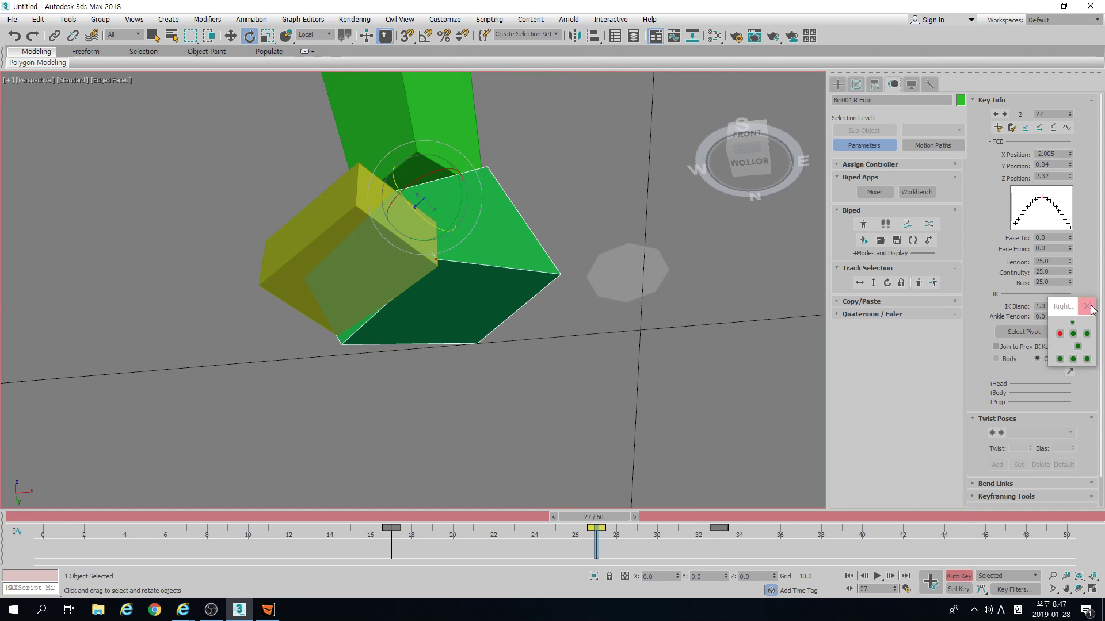
pyautogui.click(1087, 307)
# Select the left upper arm, check its pose at frame 17, and rotate the arm down beside the body at frame 25
pyautogui.scroll(-5, 603, 276)
pyautogui.moveTo(602, 205); pyautogui.dragTo(553, 412, button='middle')
pyautogui.click(575, 254)
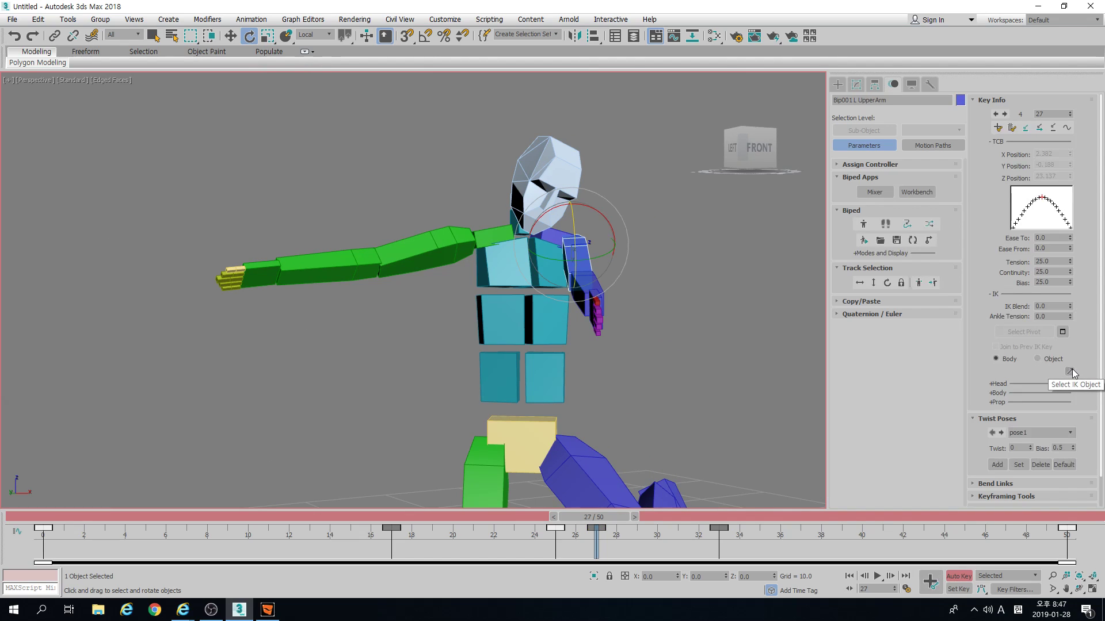
pyautogui.moveTo(575, 276)
pyautogui.keyDown('alt'); pyautogui.mouseDown(button='middle')
pyautogui.moveTo(513, 322)
pyautogui.moveTo(566, 292)
pyautogui.mouseUp(button='middle'); pyautogui.keyUp('alt')
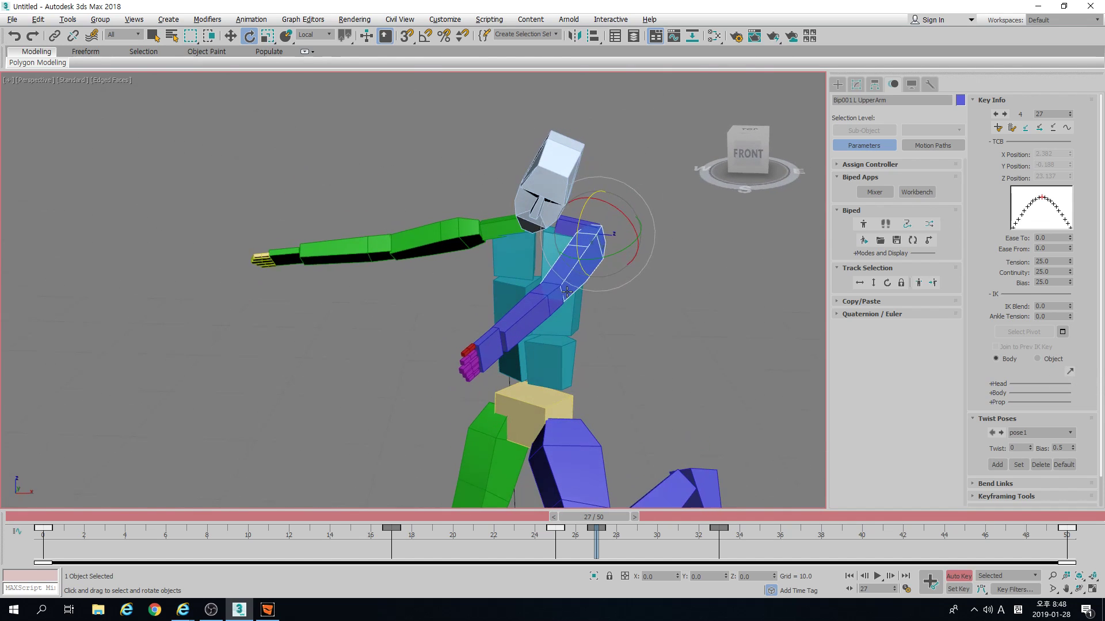
pyautogui.click(385, 516)
pyautogui.keyDown('alt'); pyautogui.moveTo(544, 377); pyautogui.dragTo(565, 366, button='middle'); pyautogui.keyUp('alt')
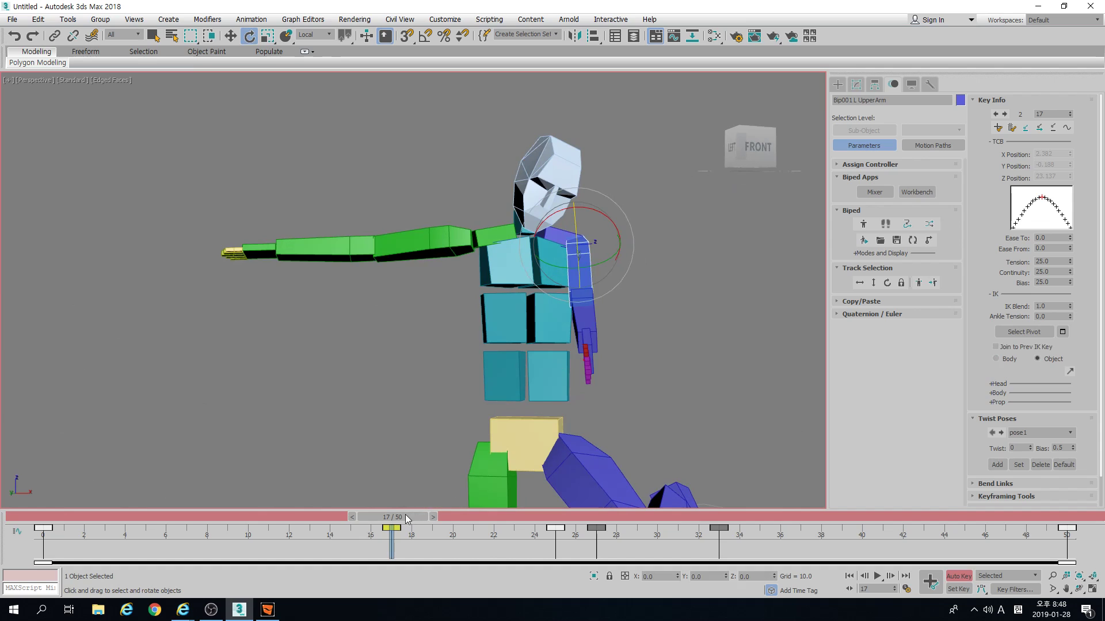
pyautogui.moveTo(406, 514); pyautogui.dragTo(551, 511)
pyautogui.moveTo(610, 345)
pyautogui.keyDown('alt'); pyautogui.mouseDown(button='middle')
pyautogui.moveTo(637, 308)
pyautogui.moveTo(617, 337)
pyautogui.mouseUp(button='middle'); pyautogui.keyUp('alt')
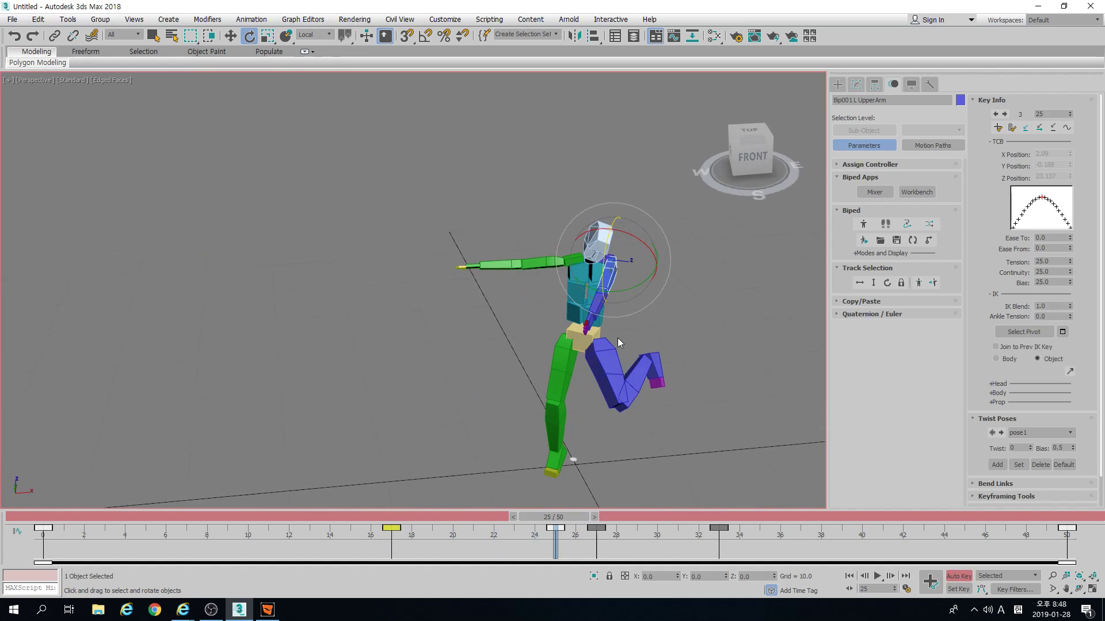
pyautogui.moveTo(633, 271); pyautogui.dragTo(661, 279)
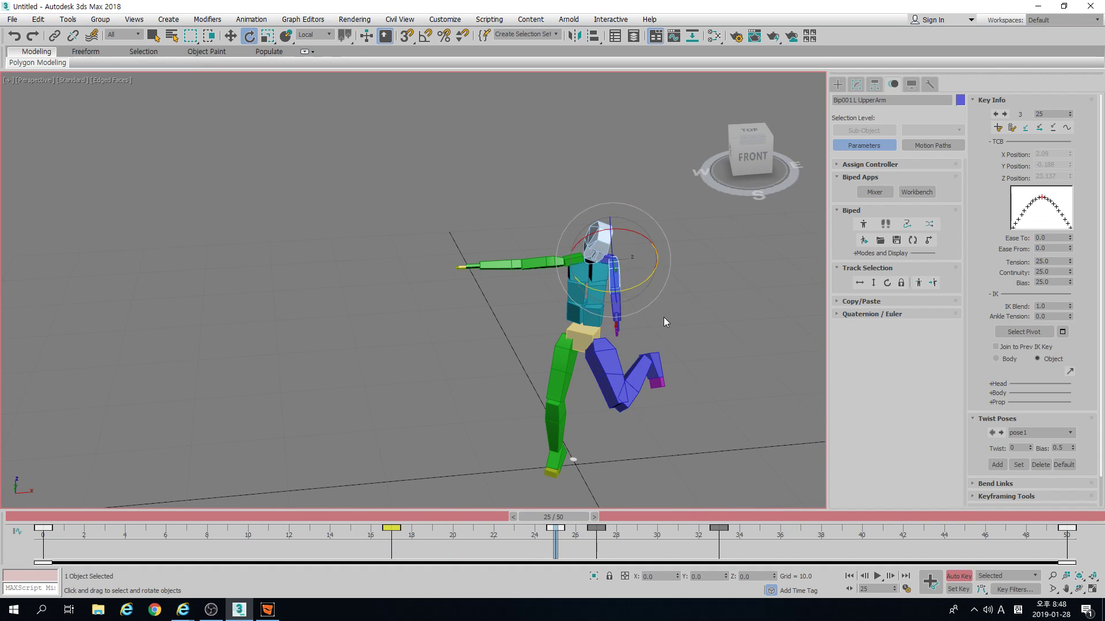
# Create a box about 21 long, 8 wide and 12 high on the ground beside the biped
pyautogui.click(837, 85)
pyautogui.click(838, 101)
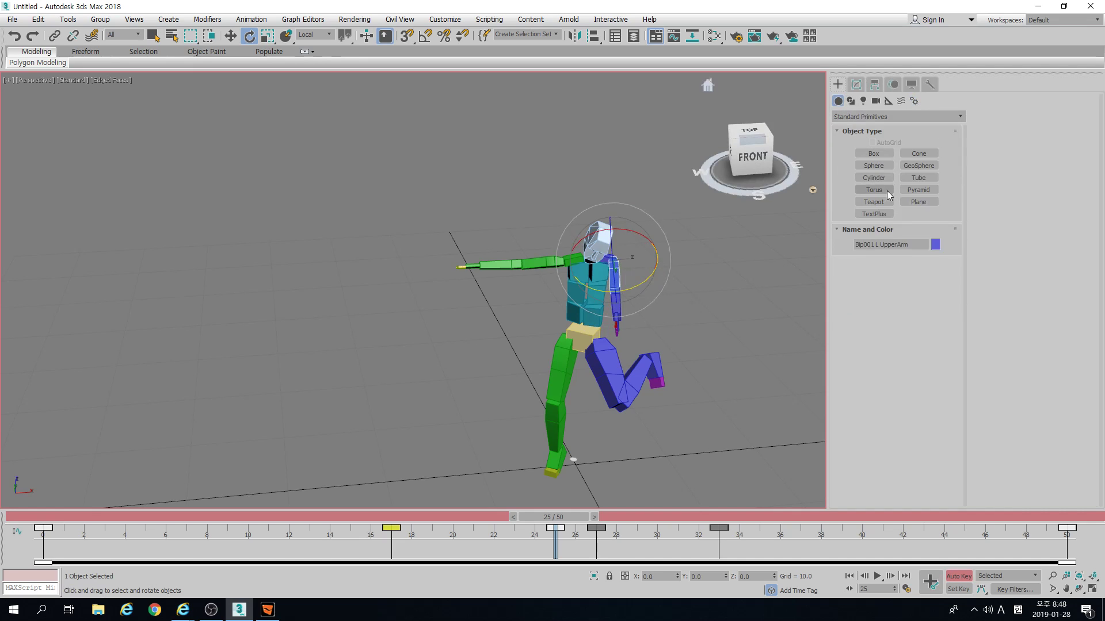
pyautogui.click(877, 153)
pyautogui.moveTo(371, 336)
pyautogui.mouseDown()
pyautogui.moveTo(432, 414)
pyautogui.moveTo(460, 412)
pyautogui.mouseUp()
pyautogui.click(507, 313)
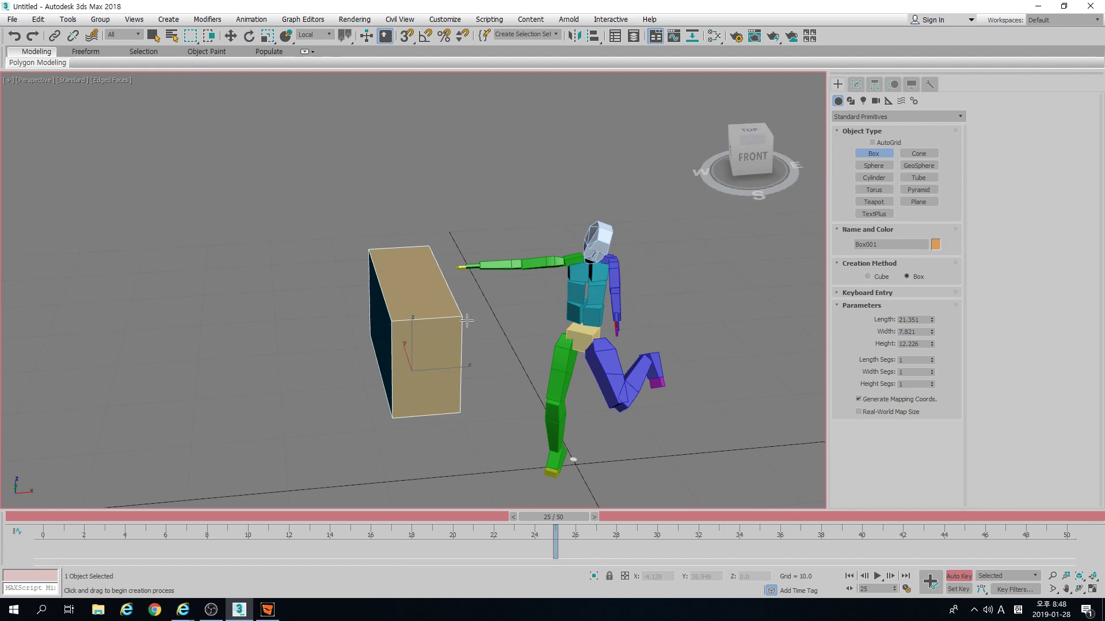
# Move the box along the ground so it stands close in front of the biped at frame 25
pyautogui.press('w')
pyautogui.keyDown('alt'); pyautogui.moveTo(492, 357); pyautogui.dragTo(575, 355, button='middle'); pyautogui.keyUp('alt')
pyautogui.moveTo(401, 362); pyautogui.dragTo(663, 304)
pyautogui.keyDown('alt'); pyautogui.moveTo(663, 304); pyautogui.dragTo(464, 341, button='middle'); pyautogui.keyUp('alt')
pyautogui.scroll(-3, 464, 341)
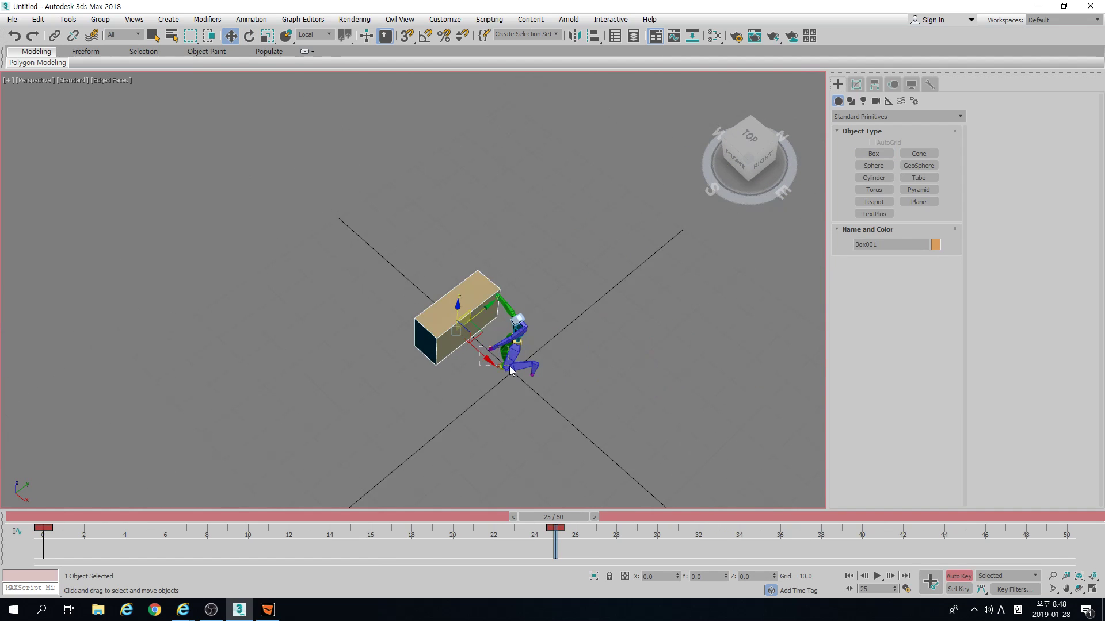
pyautogui.moveTo(475, 344); pyautogui.dragTo(388, 421)
pyautogui.scroll(5, 495, 363)
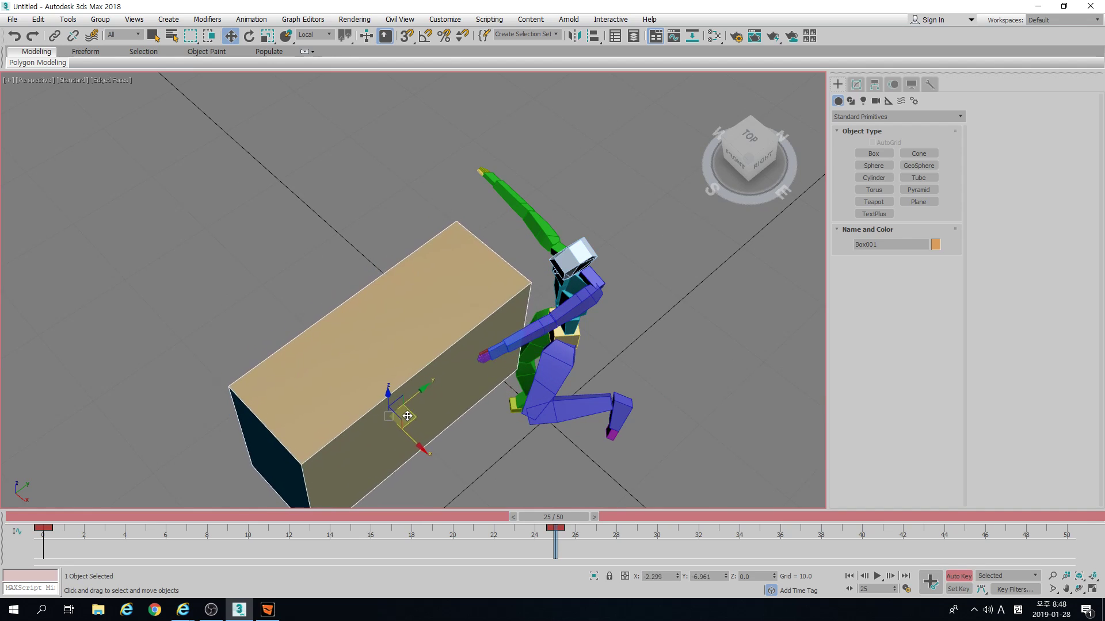
# Delete the box's key at frame 0 and return to frame 25 to check the box against the biped
pyautogui.click(527, 340)
pyautogui.keyDown('alt'); pyautogui.moveTo(509, 373); pyautogui.dragTo(501, 388, button='middle'); pyautogui.keyUp('alt')
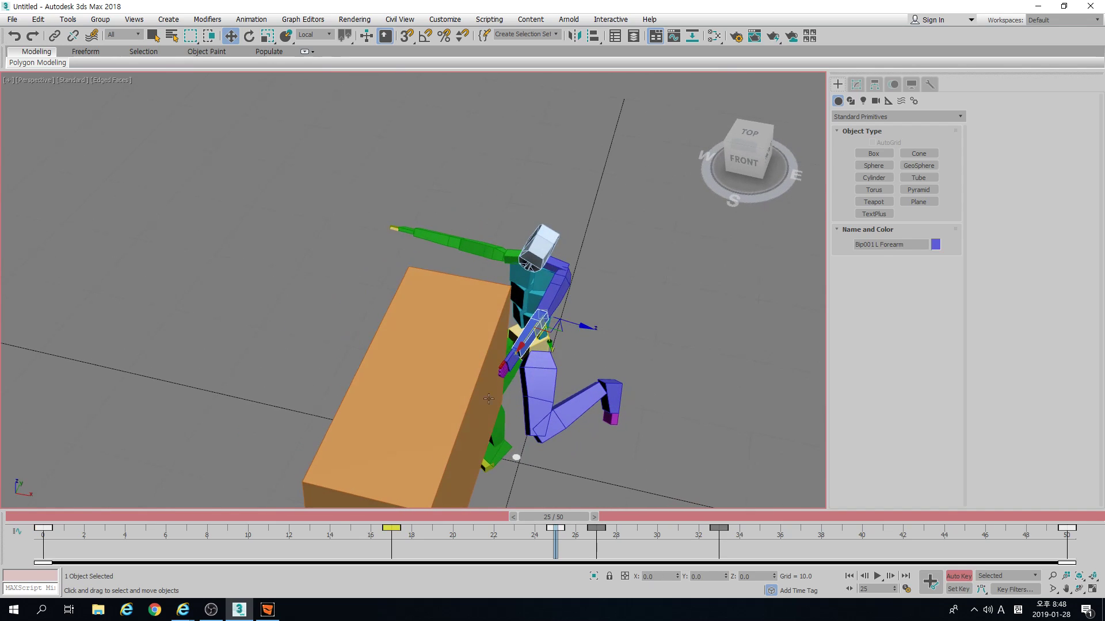
pyautogui.moveTo(55, 520)
pyautogui.mouseDown()
pyautogui.moveTo(377, 508)
pyautogui.moveTo(48, 512)
pyautogui.mouseUp()
pyautogui.click(416, 292)
pyautogui.moveTo(86, 545); pyautogui.dragTo(12, 530)
pyautogui.press('Delete')
pyautogui.moveTo(496, 408); pyautogui.dragTo(424, 264, button='middle')
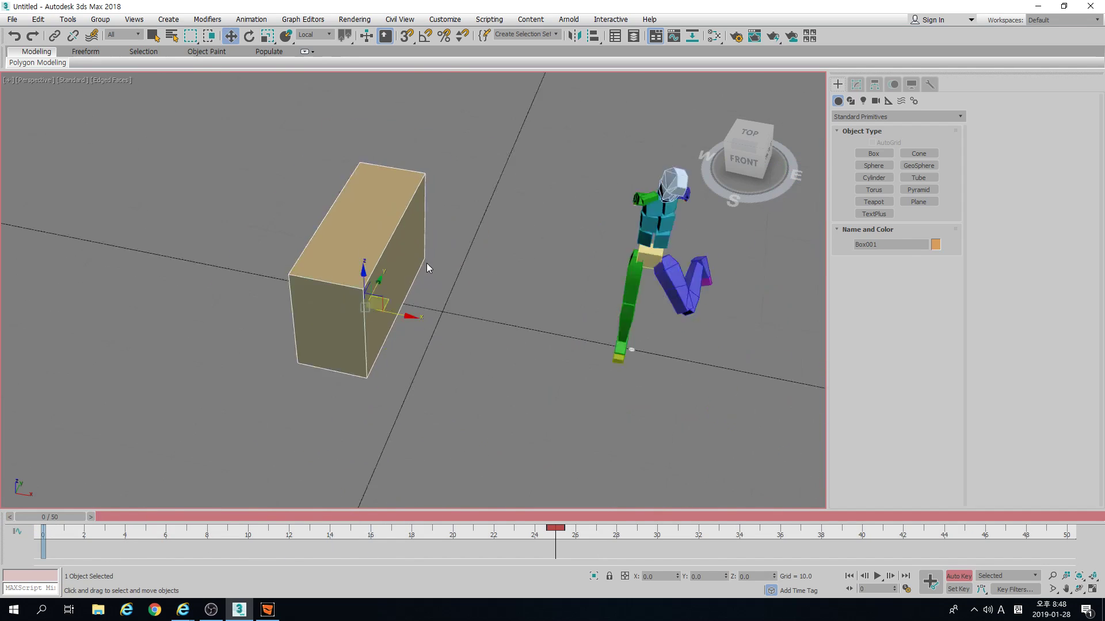
pyautogui.scroll(-5, 424, 264)
pyautogui.scroll(5, 490, 259)
pyautogui.scroll(-5, 493, 262)
pyautogui.moveTo(60, 519); pyautogui.dragTo(573, 515)
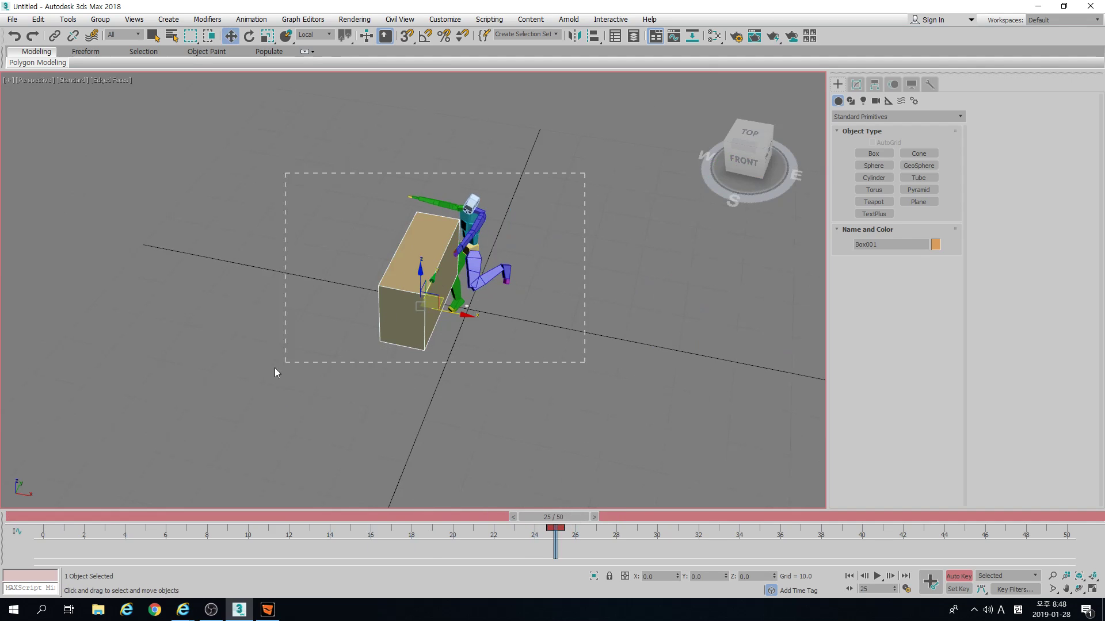
# Select the biped and box, move their frame 25 keys to frame 0, delete all remaining keys and go to frame 0
pyautogui.moveTo(281, 365); pyautogui.dragTo(279, 366)
pyautogui.moveTo(511, 544); pyautogui.dragTo(575, 543)
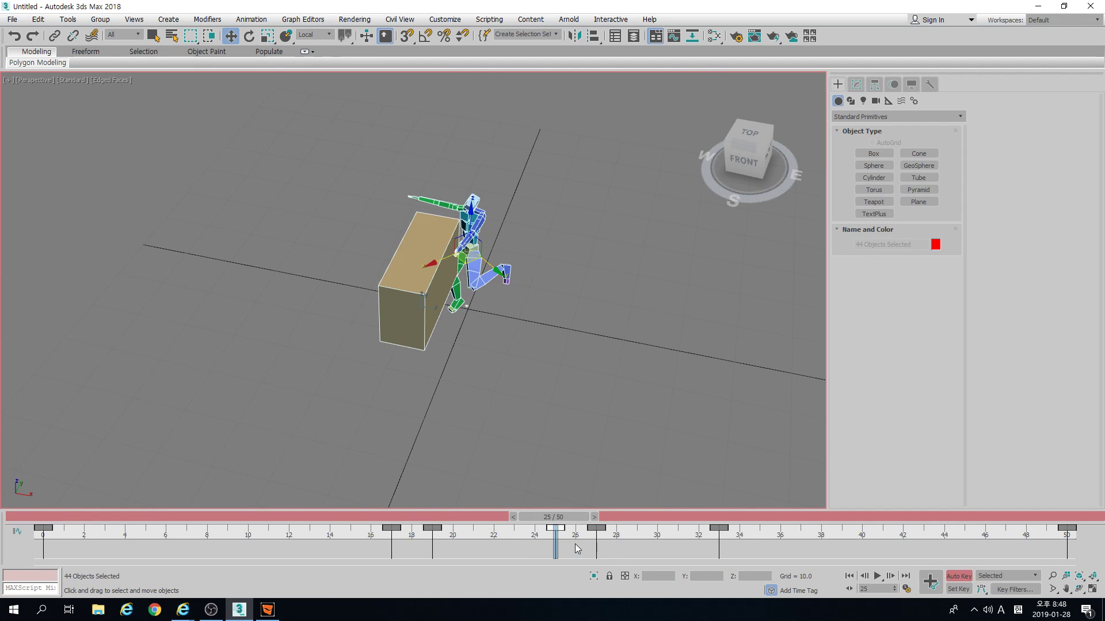
pyautogui.press('0')
pyautogui.click(266, 67)
pyautogui.press('q')
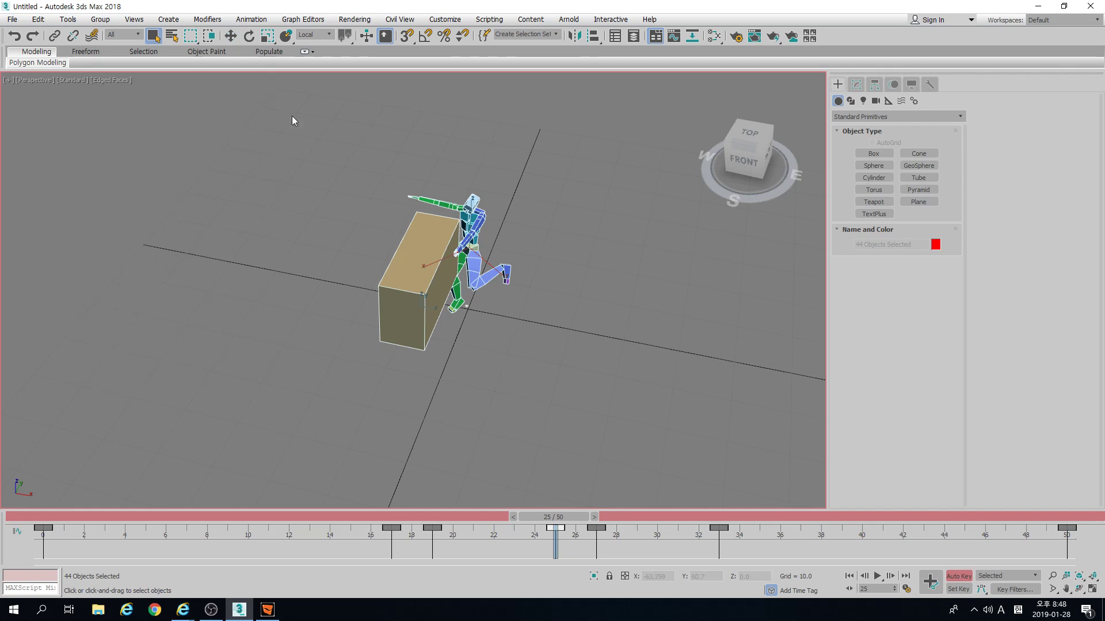
pyautogui.moveTo(546, 544); pyautogui.dragTo(43, 548)
pyautogui.moveTo(338, 543); pyautogui.dragTo(1081, 549)
pyautogui.press('Delete')
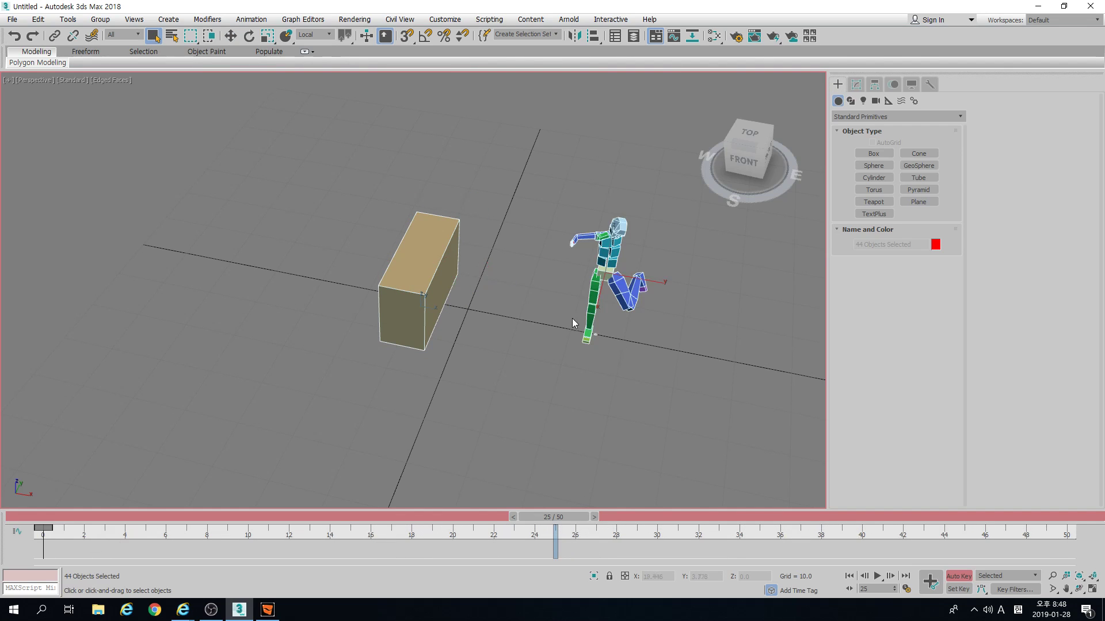
pyautogui.moveTo(553, 517); pyautogui.dragTo(43, 517)
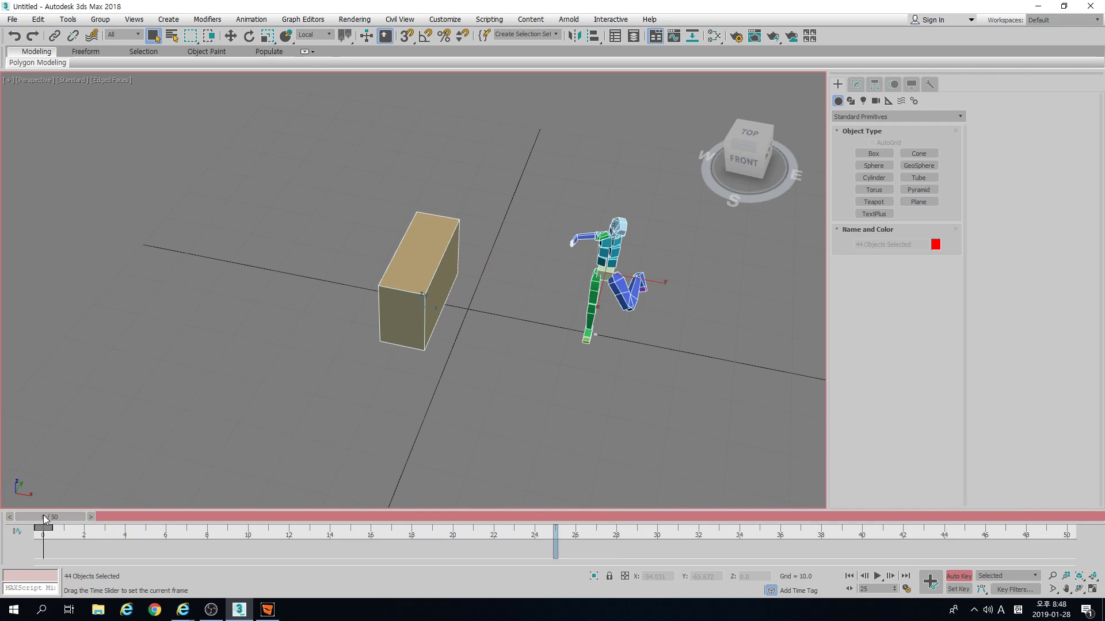
# Select a spine bone of the biped and paste the copied pose Pose02 at frame 0
pyautogui.click(224, 460)
pyautogui.click(603, 252)
pyautogui.click(893, 85)
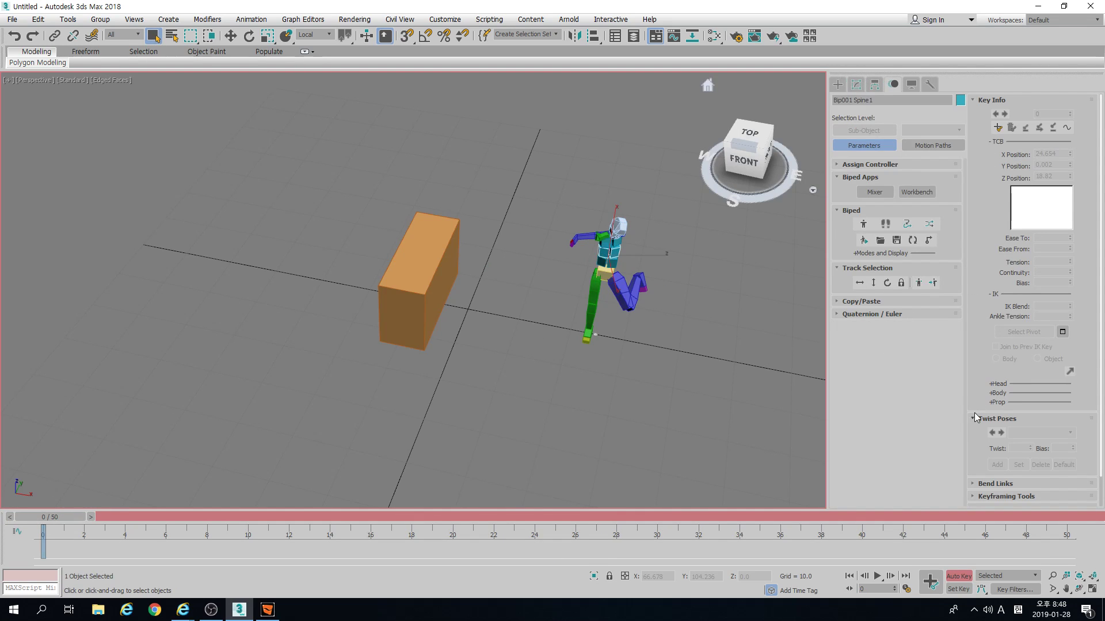
pyautogui.click(885, 302)
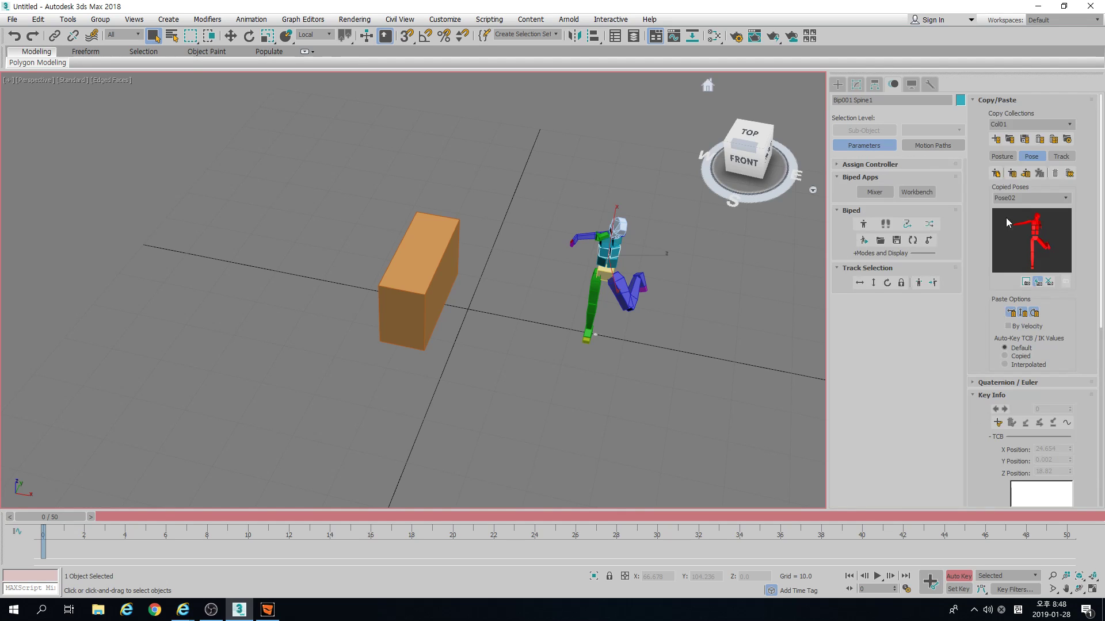
pyautogui.click(1012, 173)
# Rotate the left upper arm and adjust the left hand so that it reaches the side of the box at frame 0
pyautogui.scroll(5, 446, 253)
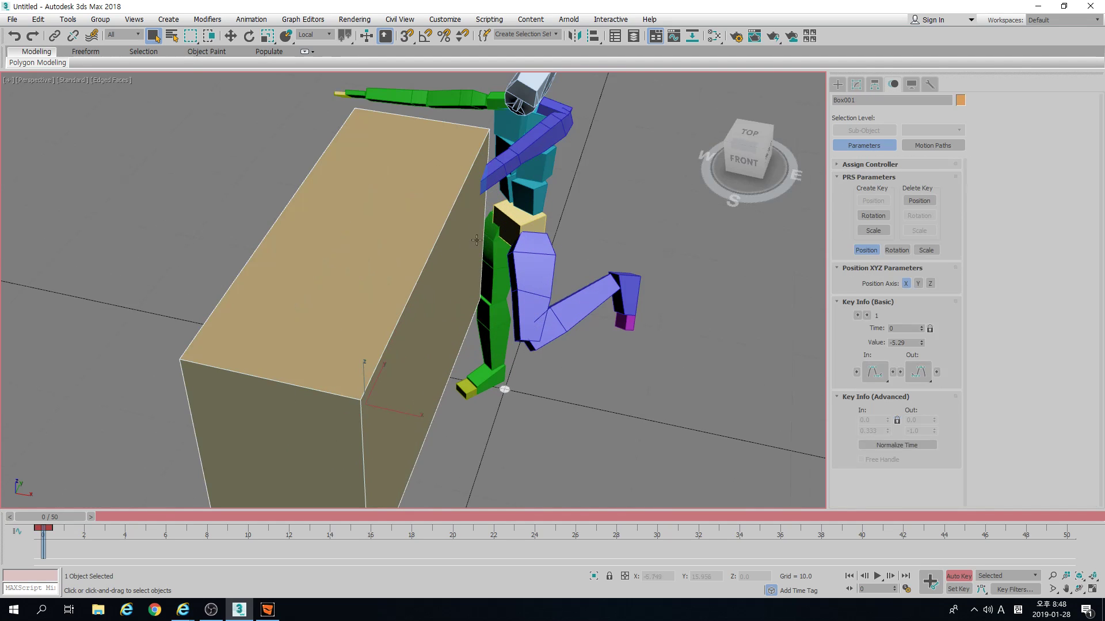
pyautogui.click(529, 158)
pyautogui.scroll(-3, 524, 210)
pyautogui.press('e')
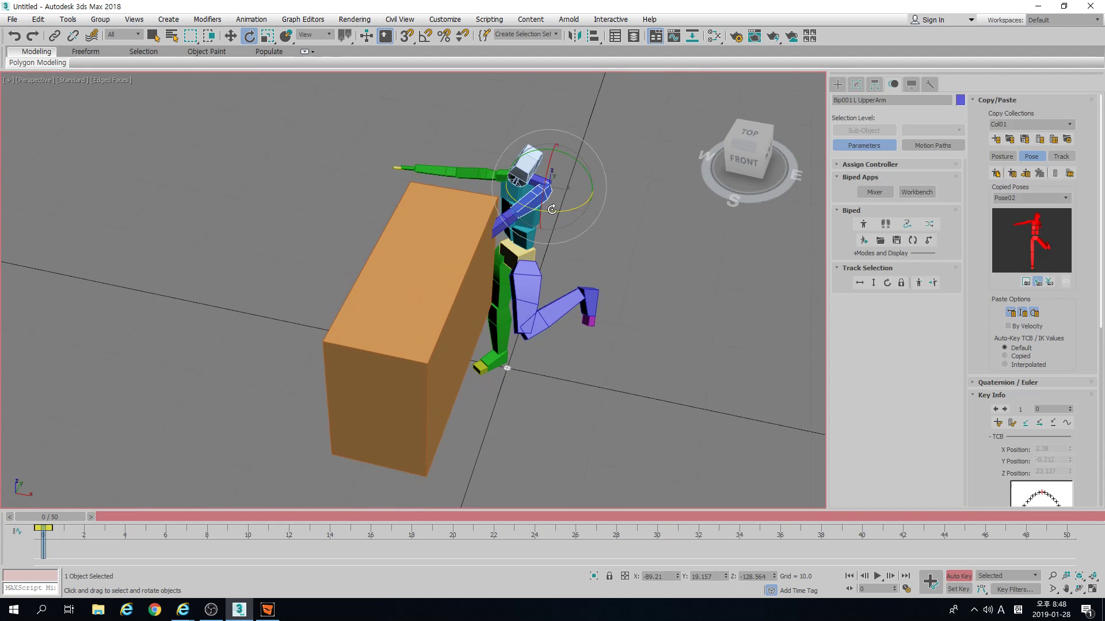
pyautogui.click(504, 230)
pyautogui.click(487, 252)
pyautogui.moveTo(502, 278); pyautogui.dragTo(480, 306)
pyautogui.scroll(3, 539, 335)
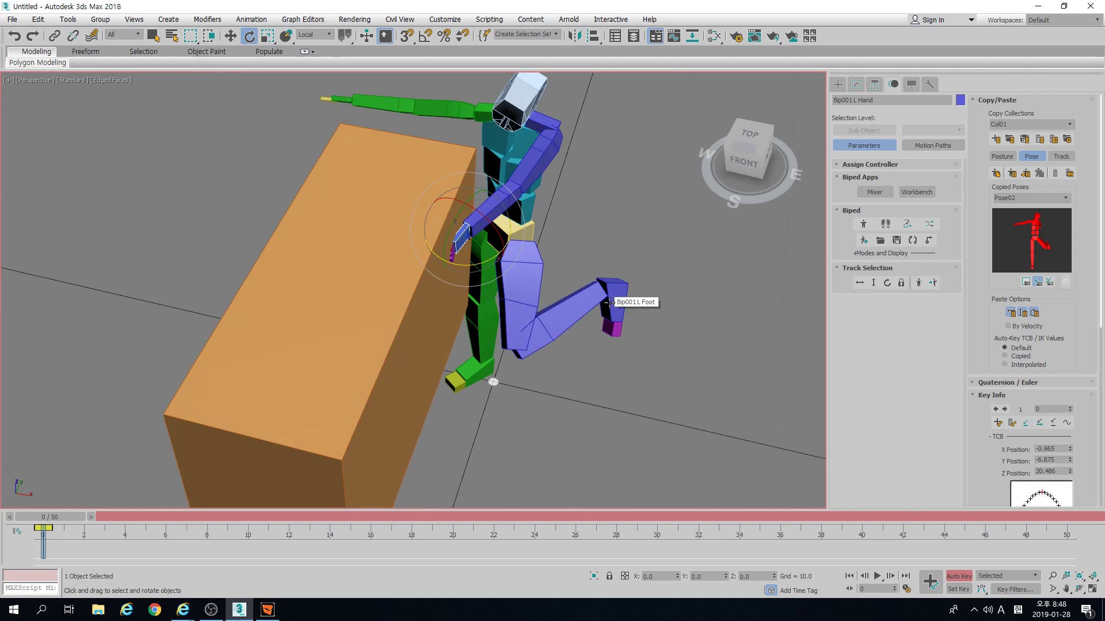
# Assign the box as the IK object for the left hand's key at frame 0, accepting the attachment warning
pyautogui.scroll(-2, 668, 326)
pyautogui.scroll(-5, 989, 225)
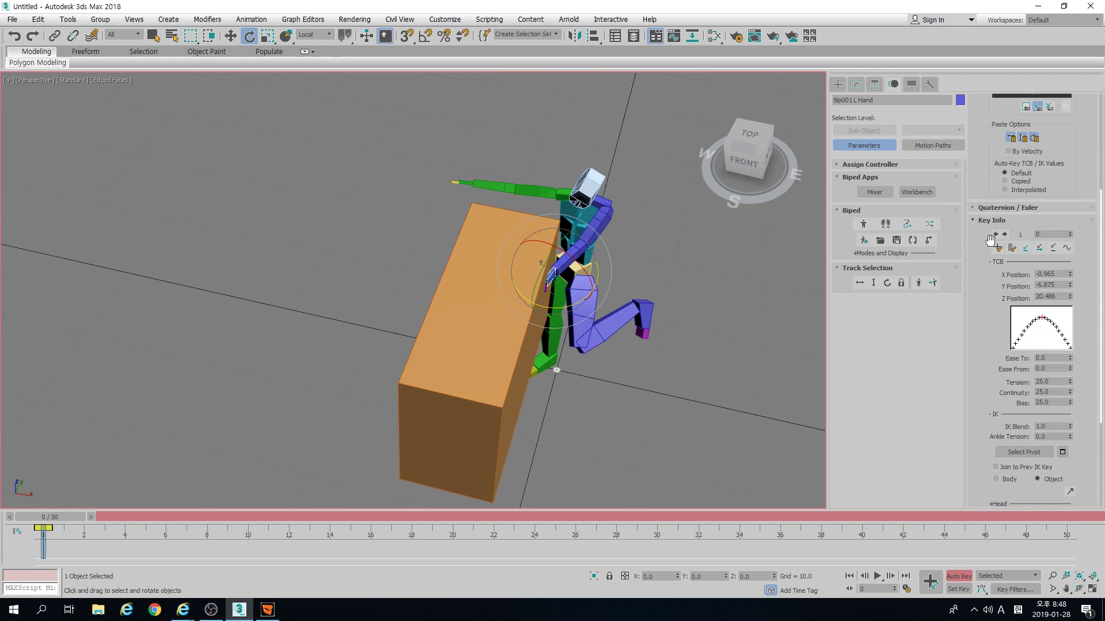
pyautogui.click(1071, 383)
pyautogui.click(474, 309)
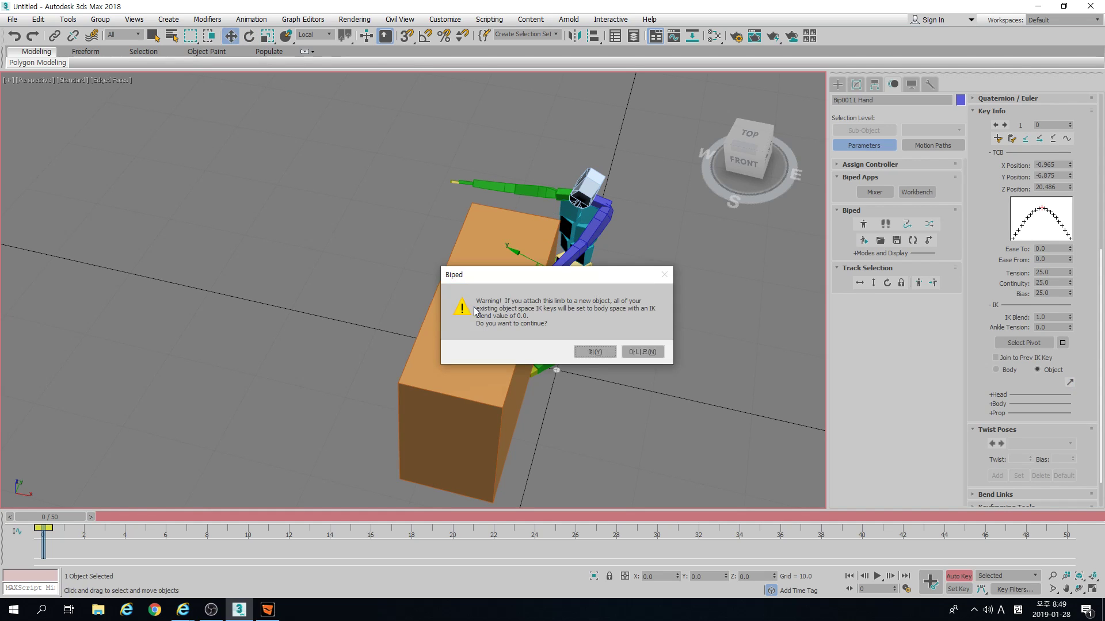
pyautogui.click(602, 349)
# Try moving the box to test the left hand's attachment to it, and undo the move
pyautogui.click(511, 362)
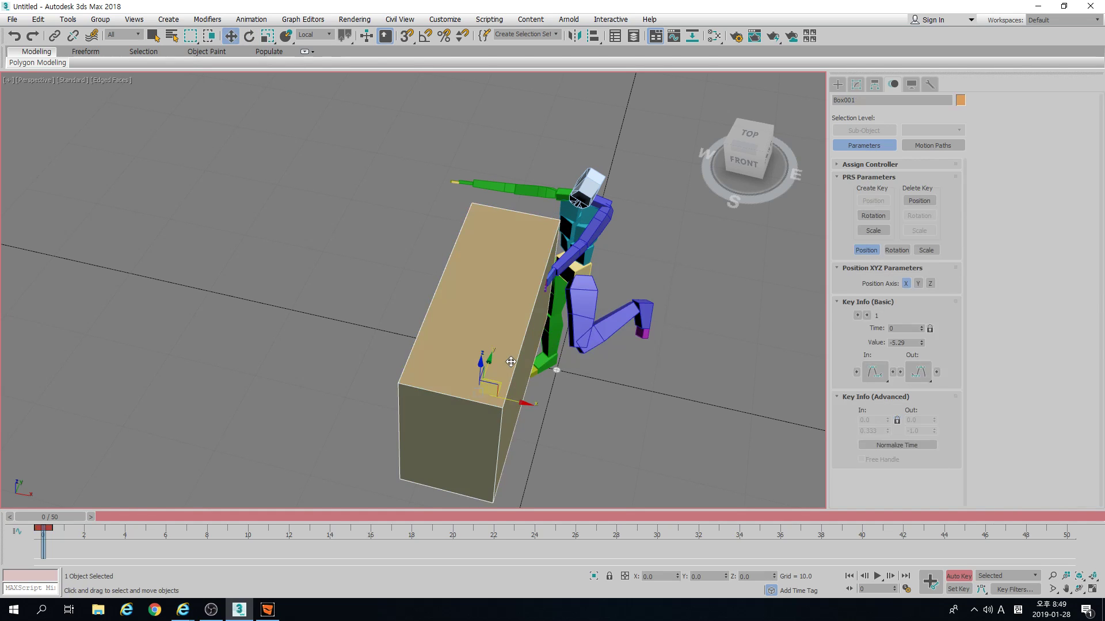
pyautogui.click(596, 237)
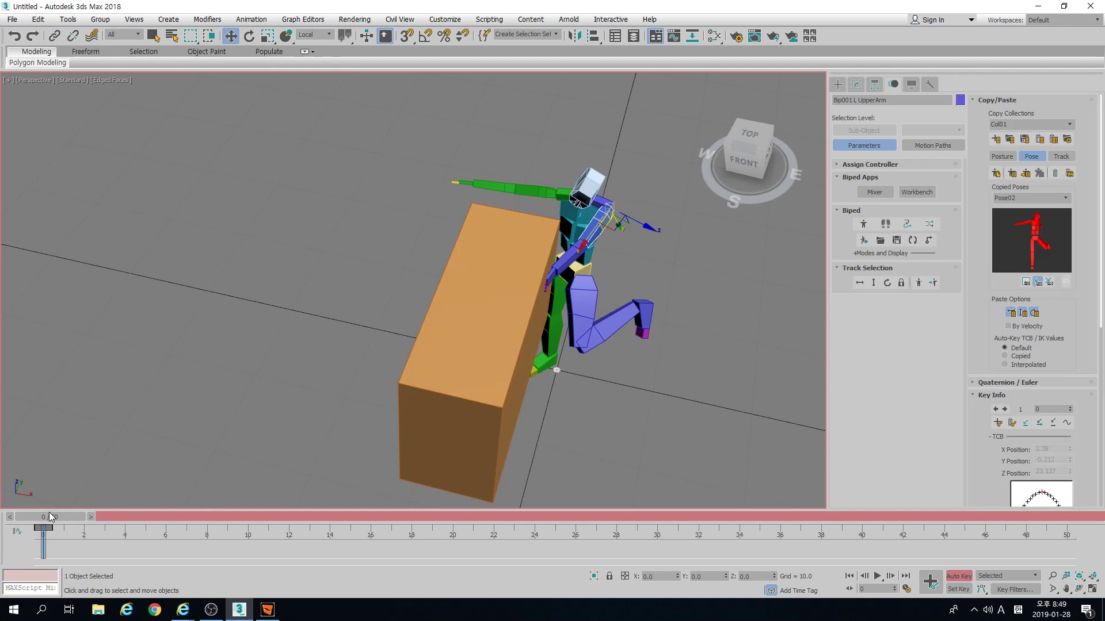
pyautogui.click(468, 400)
pyautogui.moveTo(498, 388); pyautogui.dragTo(433, 295)
pyautogui.hotkey('ctrl', 'z')
# Move the box at frame 0 to an X position of about -3.7 so that it carries the attached left hand
pyautogui.click(603, 218)
pyautogui.click(516, 335)
pyautogui.moveTo(496, 393); pyautogui.dragTo(520, 378)
pyautogui.keyDown('alt'); pyautogui.moveTo(530, 377); pyautogui.dragTo(633, 342, button='middle'); pyautogui.keyUp('alt')
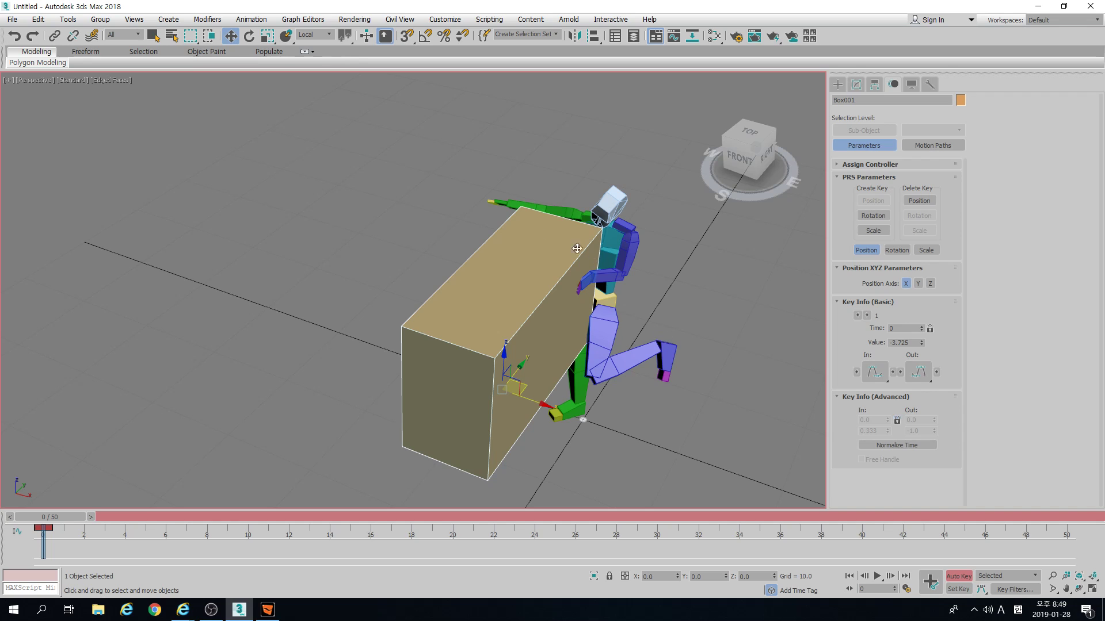
# Delete the box, and show the Prop settings under Key Info for the biped's upper spine bone in the front view
pyautogui.click(612, 241)
pyautogui.press('f')
pyautogui.scroll(-10, 994, 316)
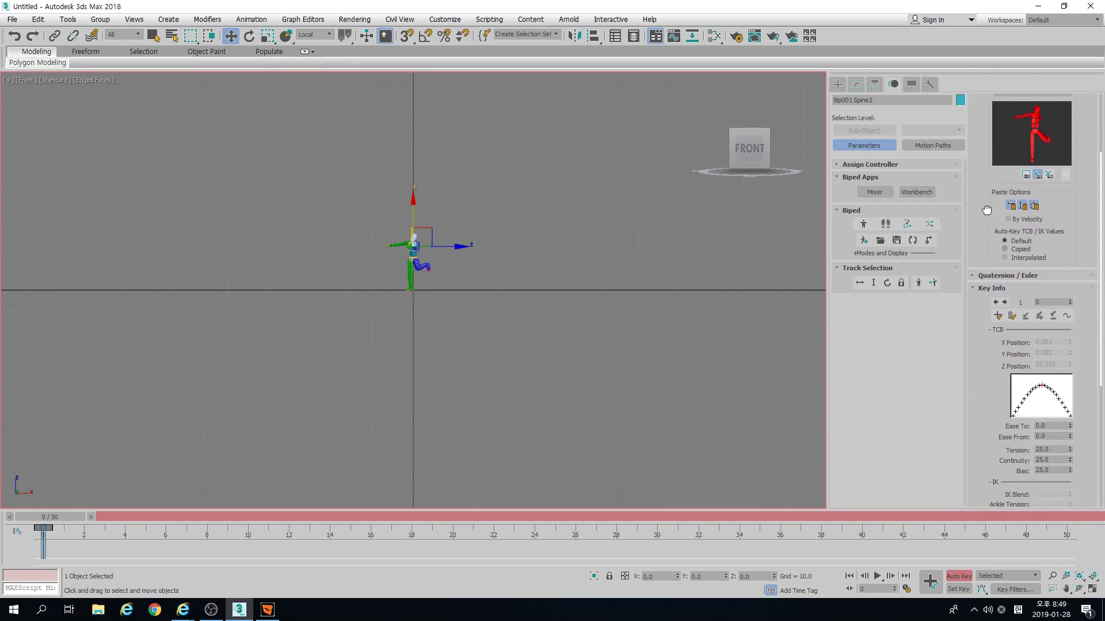
pyautogui.scroll(-2, 972, 271)
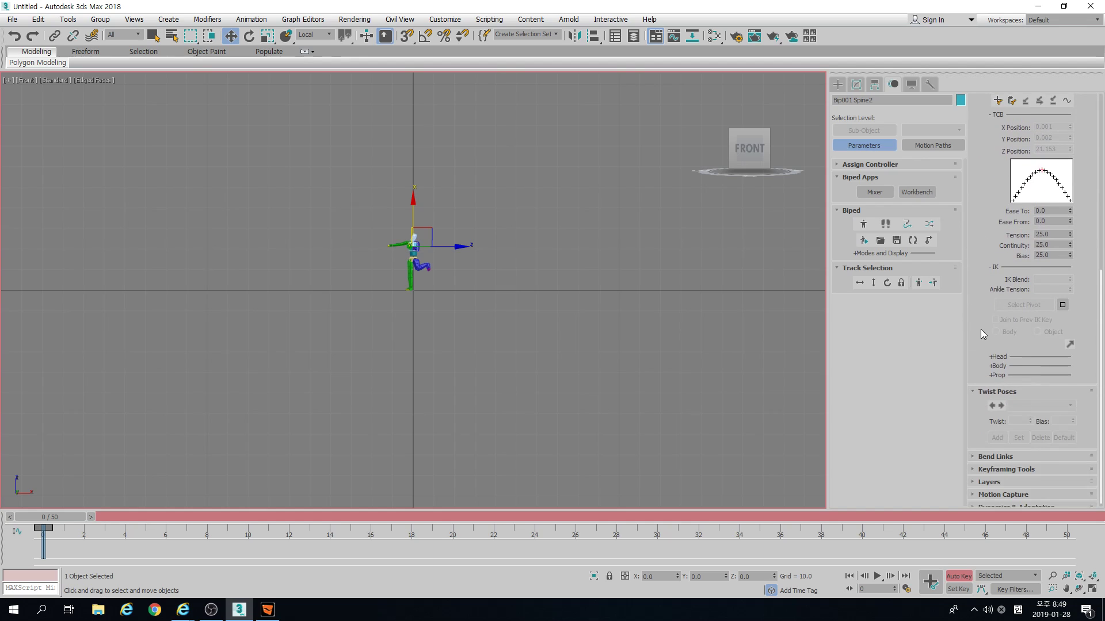
pyautogui.click(1011, 370)
pyautogui.scroll(3, 399, 284)
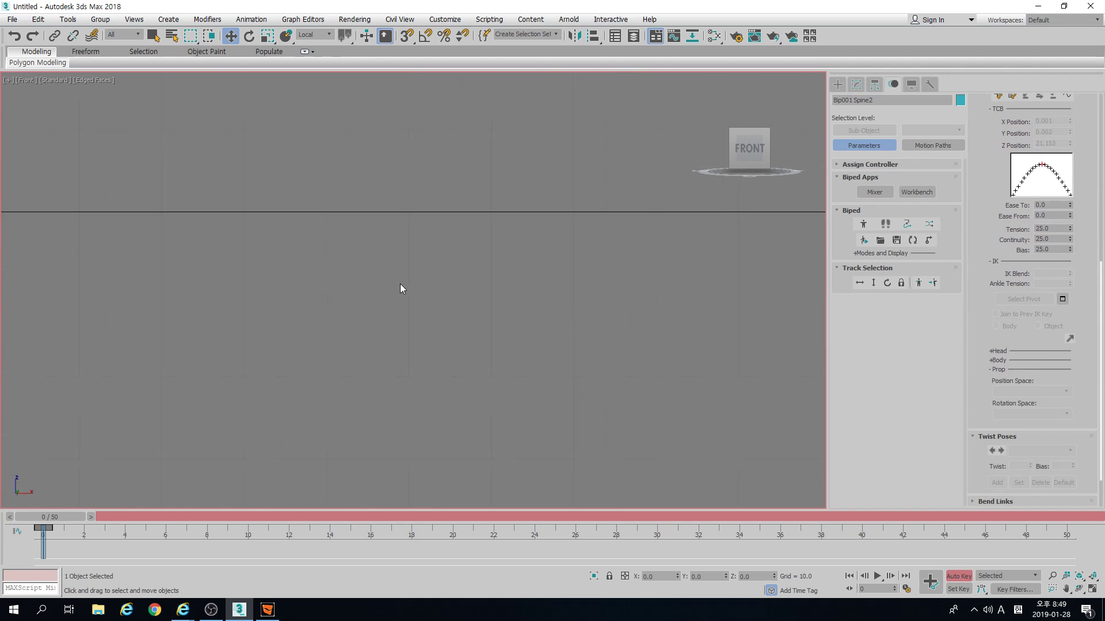
pyautogui.moveTo(259, 232); pyautogui.dragTo(509, 290, button='middle')
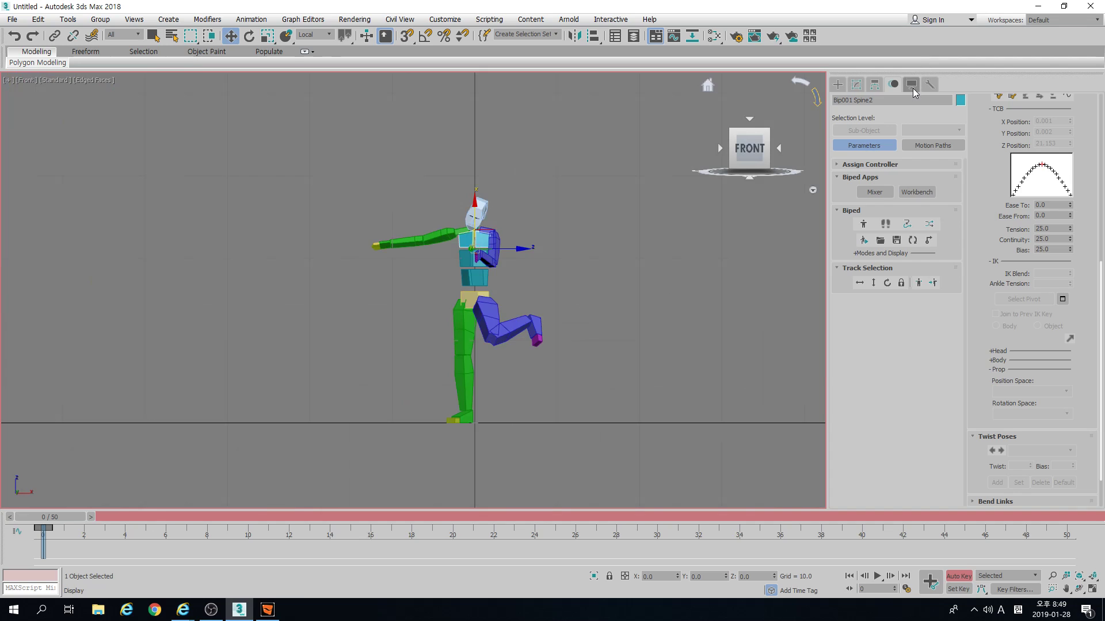
# Enable Prop 1 in the biped's structure in Figure Mode and leave Figure Mode
pyautogui.click(863, 224)
pyautogui.scroll(-5, 973, 238)
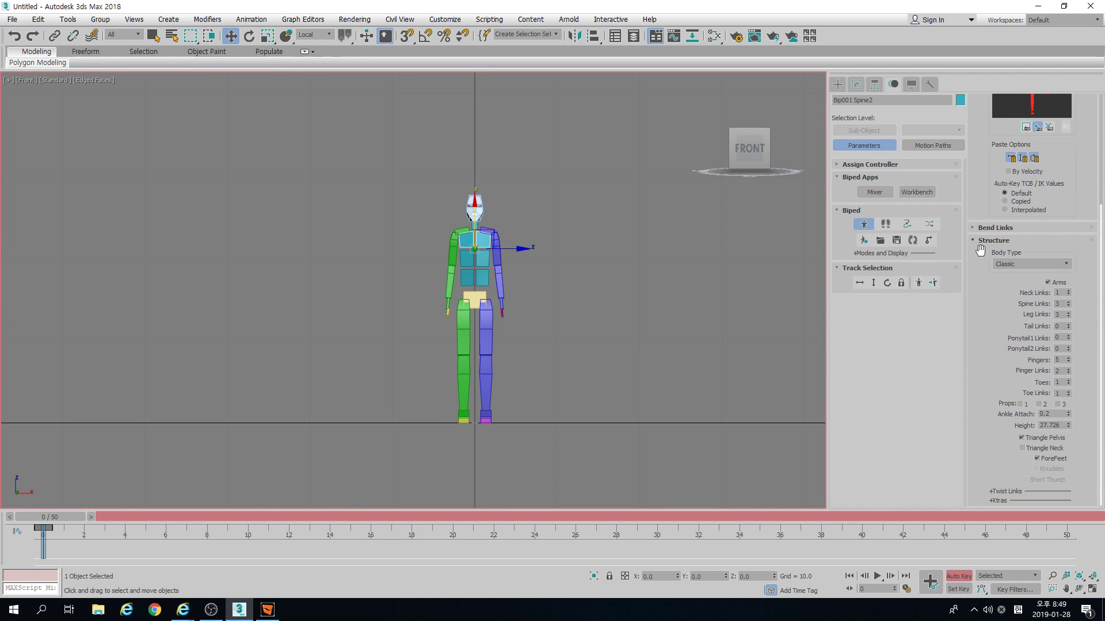
pyautogui.click(1019, 404)
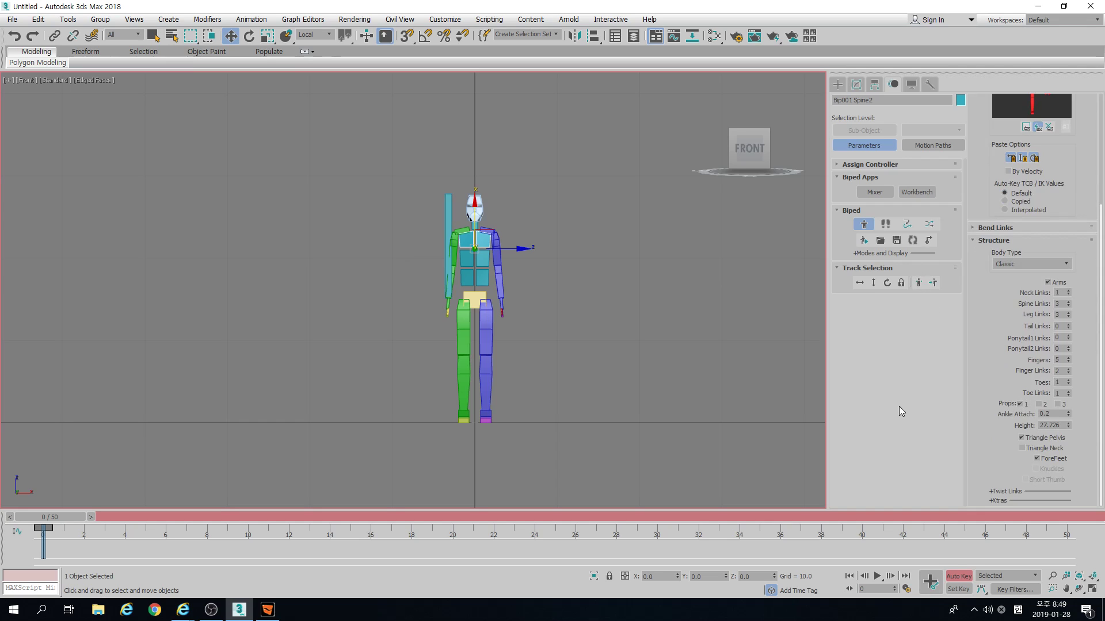
pyautogui.click(863, 224)
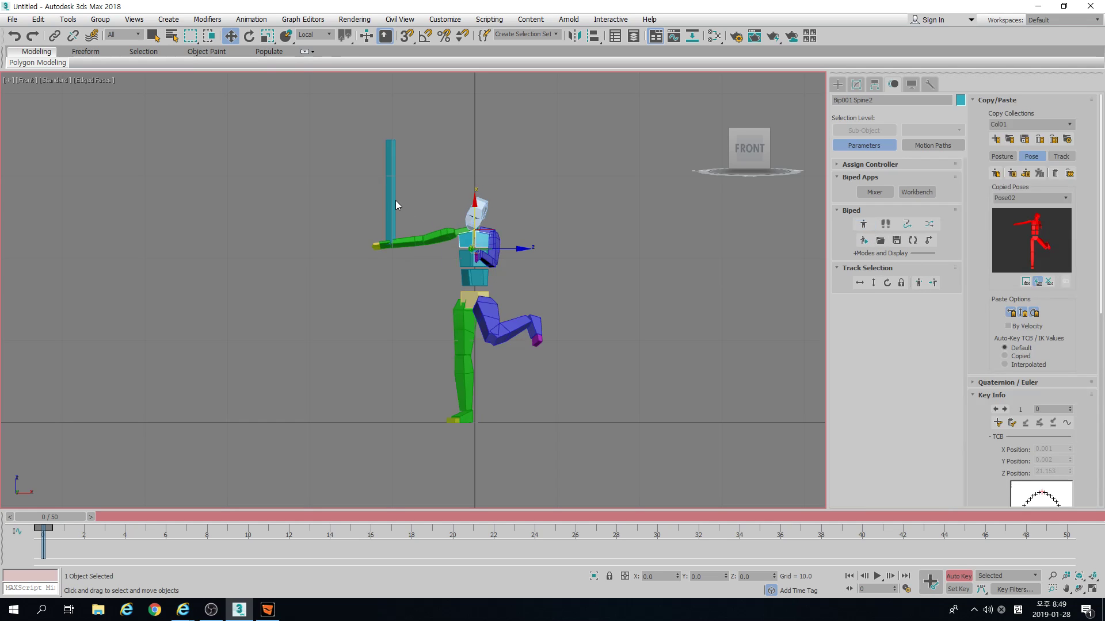
# Select the prop at the right hand and set a key for it at frame 0 in the perspective view
pyautogui.click(395, 200)
pyautogui.click(391, 200)
pyautogui.keyDown('alt'); pyautogui.moveTo(416, 203); pyautogui.dragTo(452, 279, button='middle'); pyautogui.keyUp('alt')
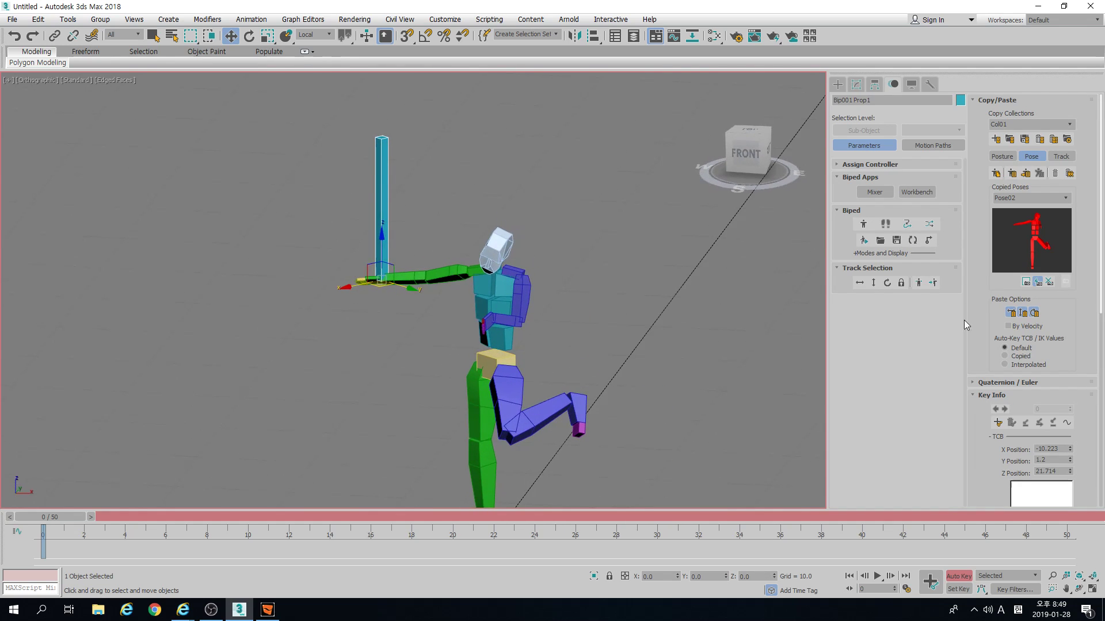
pyautogui.moveTo(990, 340); pyautogui.dragTo(992, 176)
pyautogui.scroll(-8, 991, 321)
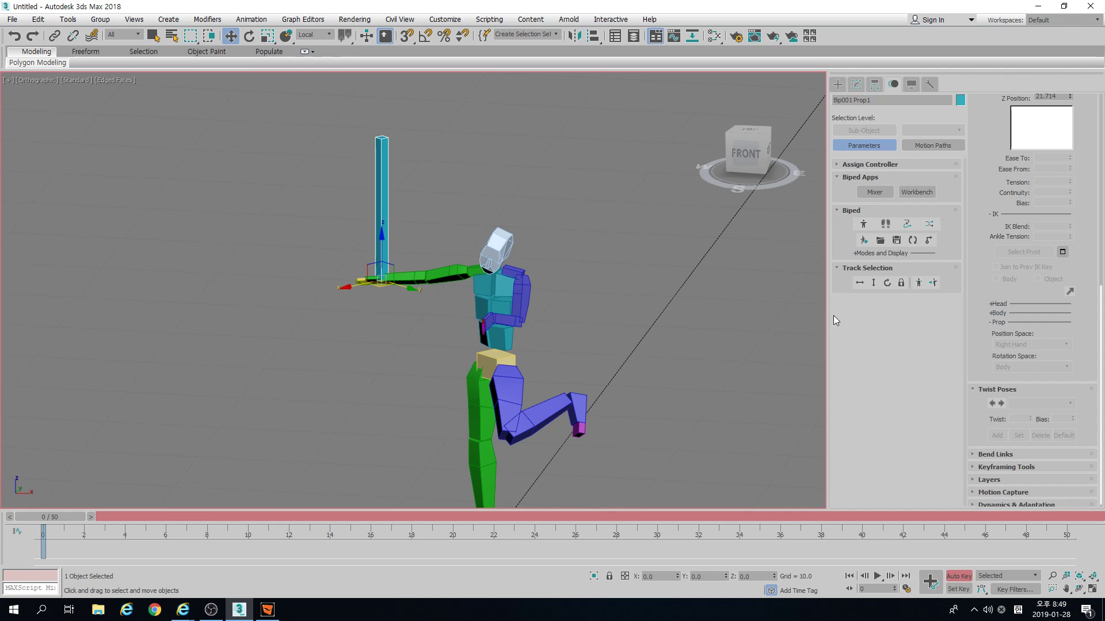
pyautogui.keyDown('alt'); pyautogui.moveTo(544, 300); pyautogui.dragTo(497, 322, button='middle'); pyautogui.keyUp('alt')
pyautogui.press('p')
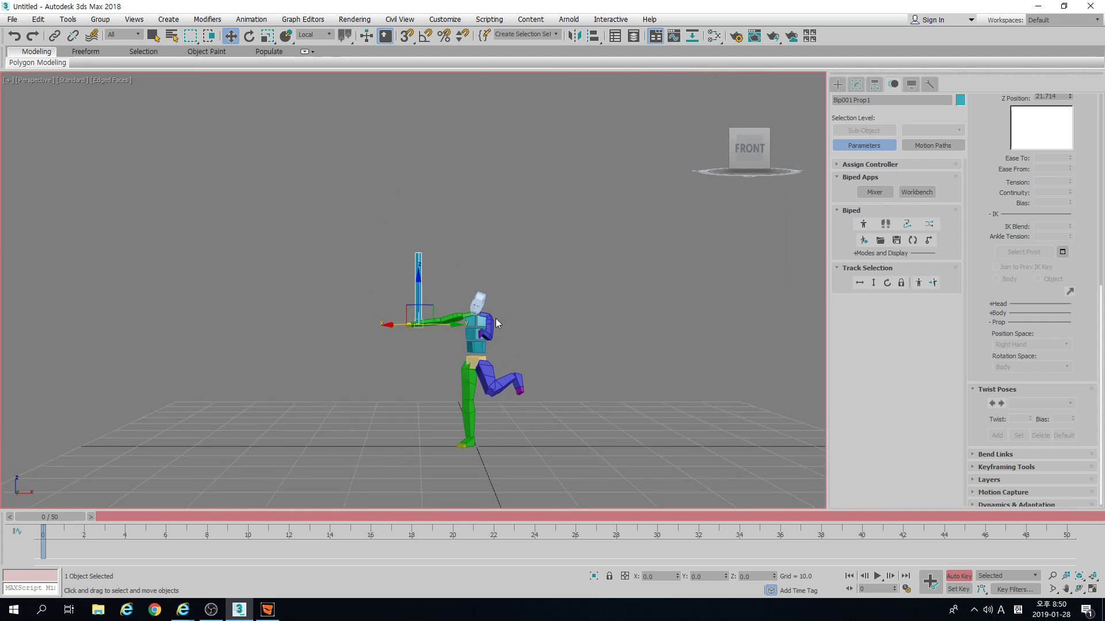
pyautogui.scroll(15, 972, 176)
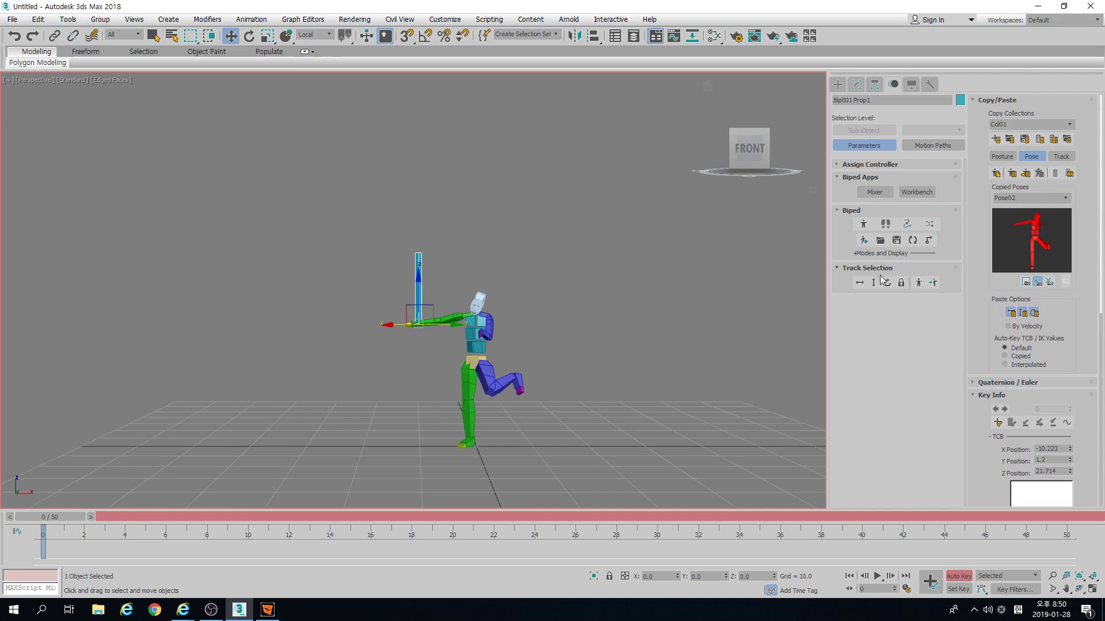
pyautogui.scroll(-5, 994, 296)
pyautogui.click(999, 308)
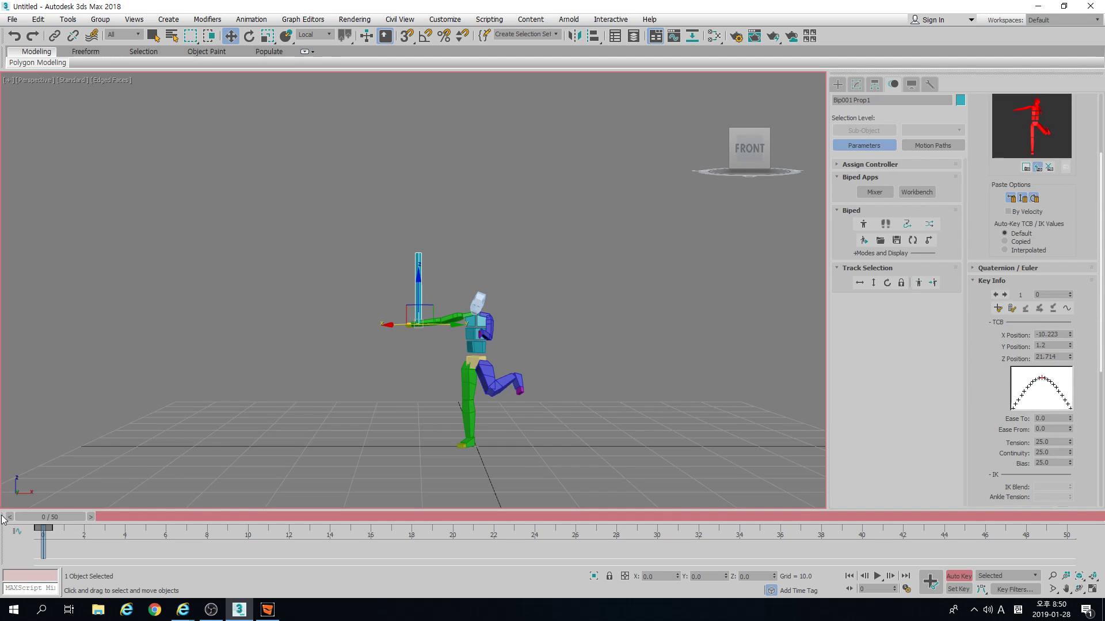
# Set the prop's rotation space to Right Hand
pyautogui.scroll(-5, 984, 412)
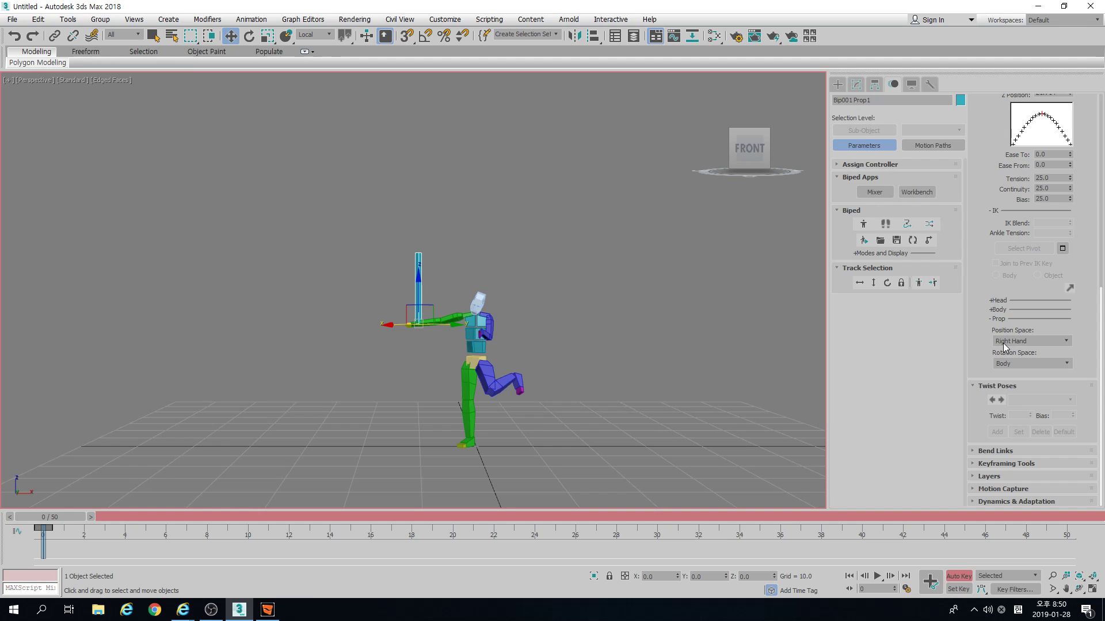
pyautogui.click(1008, 364)
pyautogui.click(1019, 386)
# Rotate the right hand upward to test how it carries the prop, and undo the rotation
pyautogui.click(404, 341)
pyautogui.click(416, 326)
pyautogui.scroll(2, 416, 326)
pyautogui.press('e')
pyautogui.moveTo(433, 282)
pyautogui.mouseDown()
pyautogui.moveTo(437, 255)
pyautogui.moveTo(427, 269)
pyautogui.mouseUp()
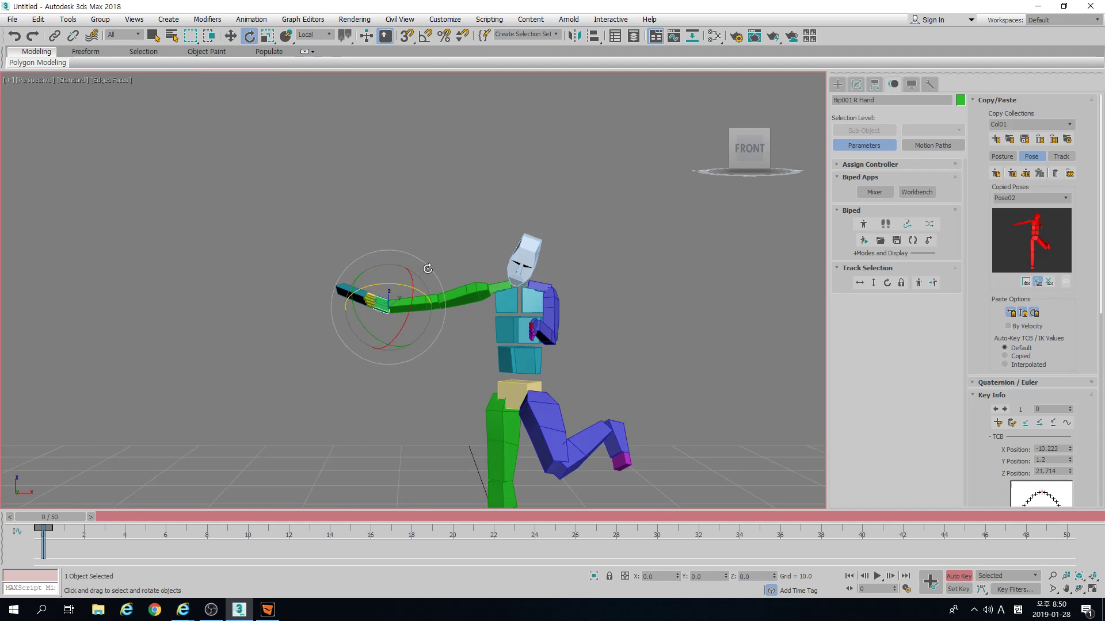
pyautogui.hotkey('ctrl', 'z')
# Set both the position space and the rotation space of the prop to Left Hand
pyautogui.click(390, 189)
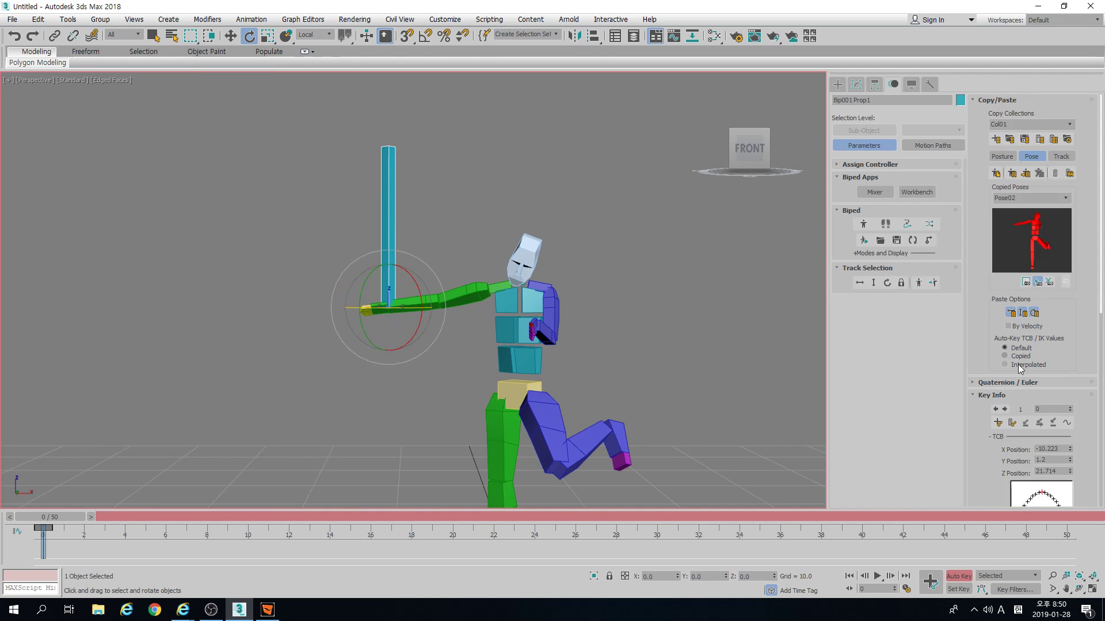
pyautogui.scroll(-5, 992, 391)
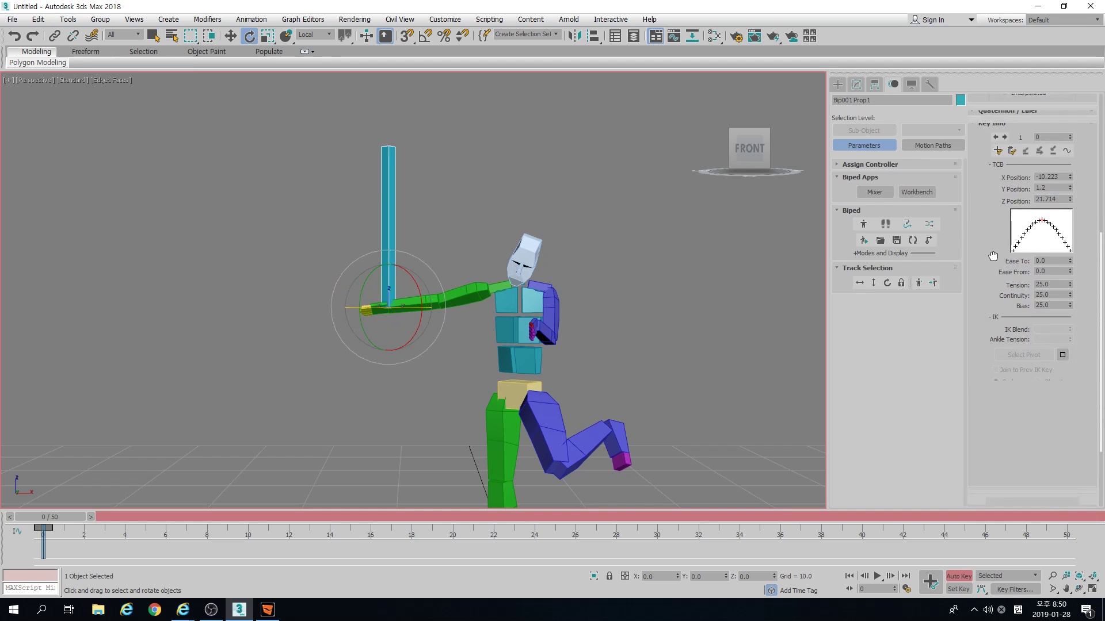
pyautogui.scroll(-3, 994, 322)
pyautogui.click(1030, 384)
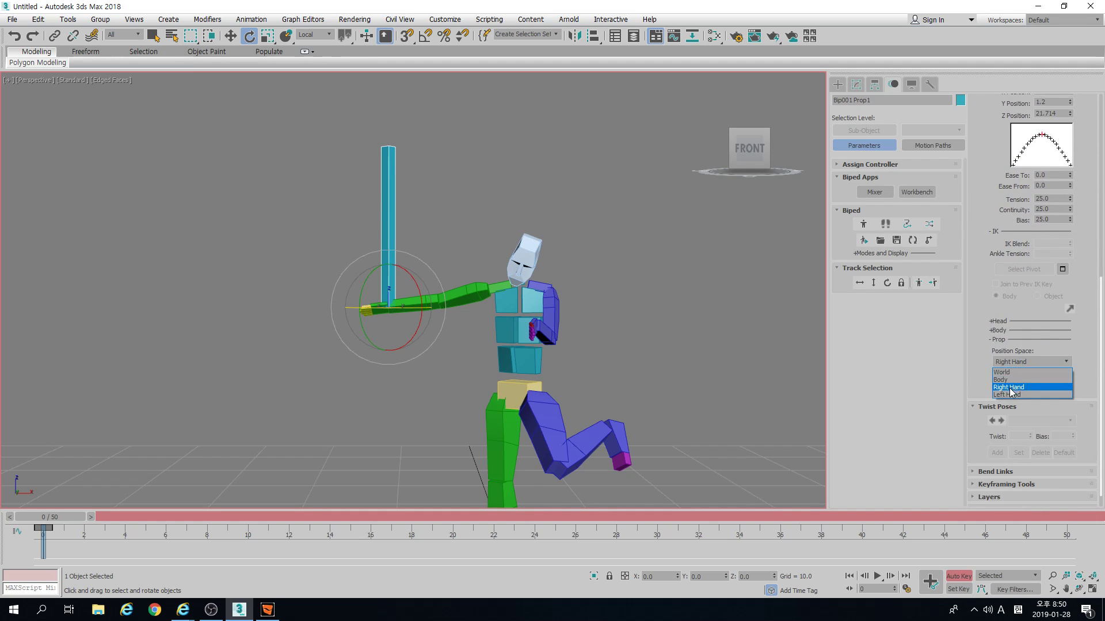
pyautogui.click(1015, 387)
pyautogui.click(1015, 385)
pyautogui.click(1015, 425)
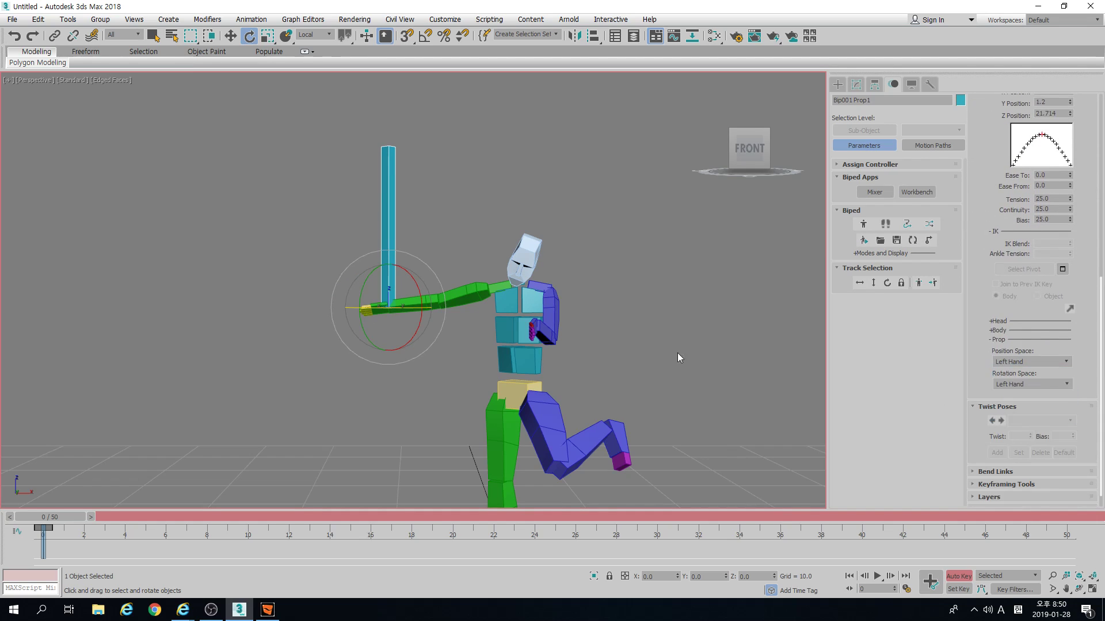
# Try rotating the right upper arm to test the prop's left-hand attachment, and undo the arm changes
pyautogui.click(458, 292)
pyautogui.moveTo(512, 315); pyautogui.dragTo(601, 213)
pyautogui.click(553, 311)
pyautogui.hotkey('ctrl', 'z')
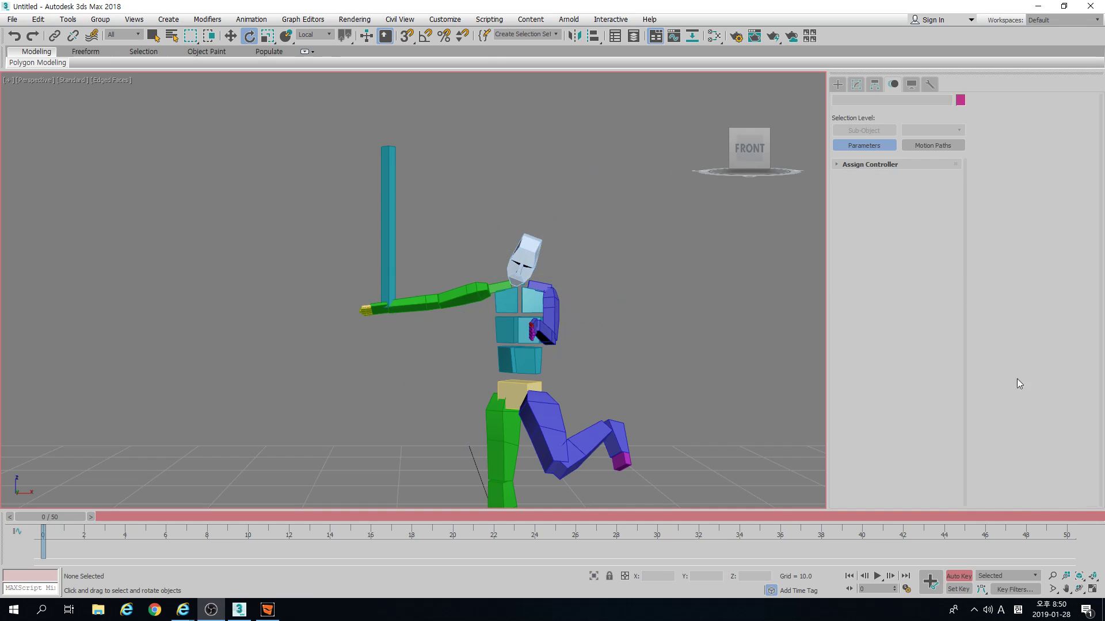
# Set both the position space and the rotation space of the prop to World
pyautogui.click(384, 237)
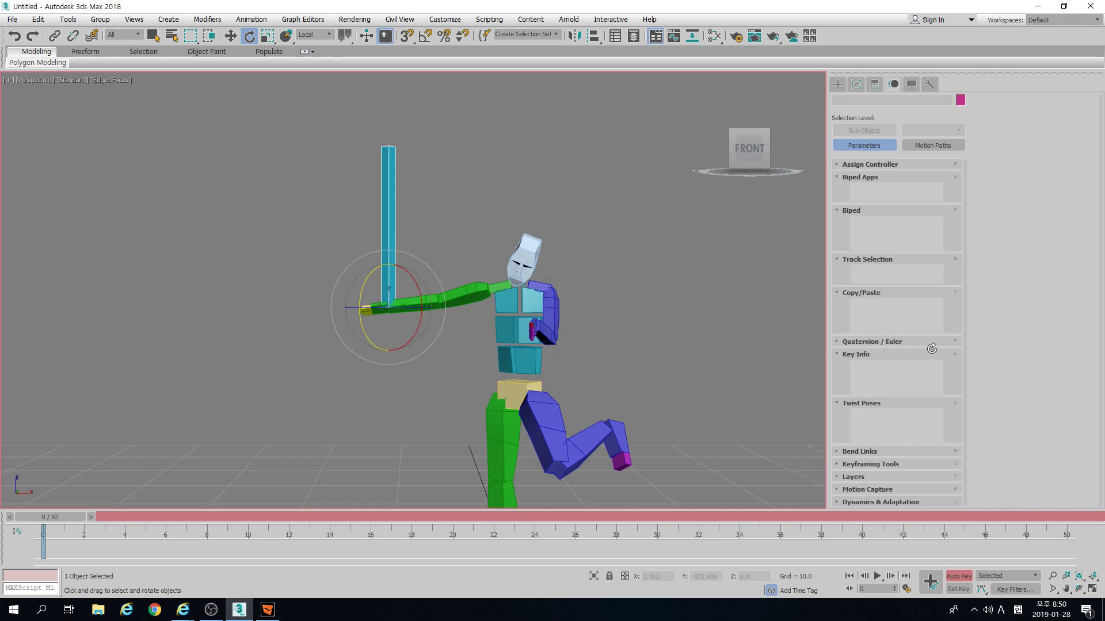
pyautogui.scroll(-5, 987, 339)
pyautogui.click(1017, 402)
pyautogui.click(1014, 411)
pyautogui.click(1012, 424)
pyautogui.click(1011, 433)
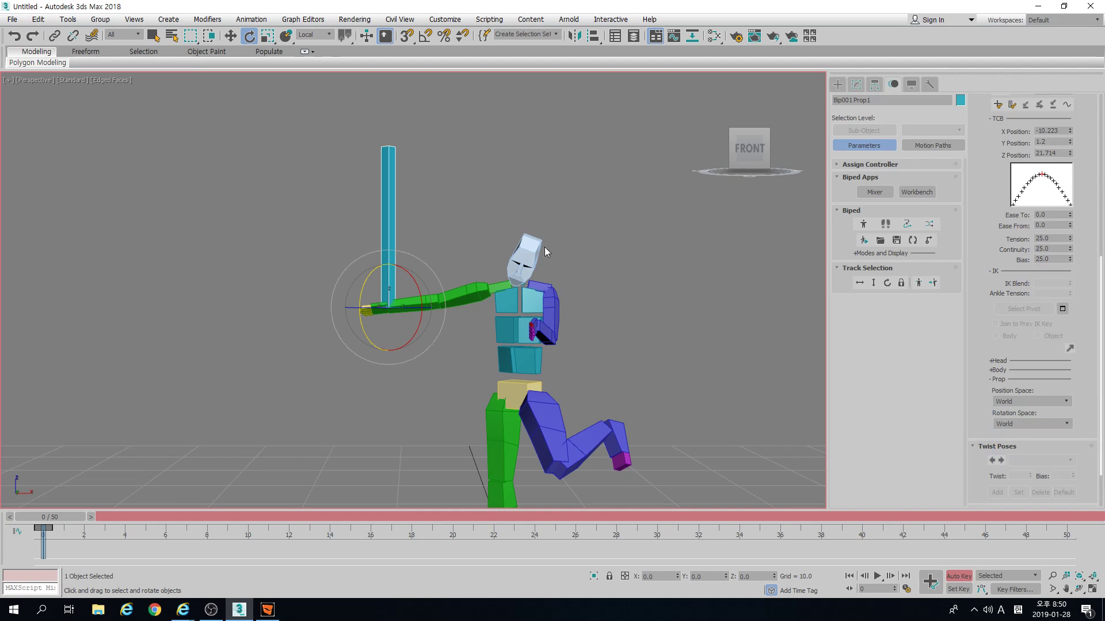
# Move the biped's whole body sideways, away from the prop, to test the prop's world space
pyautogui.click(569, 264)
pyautogui.click(518, 331)
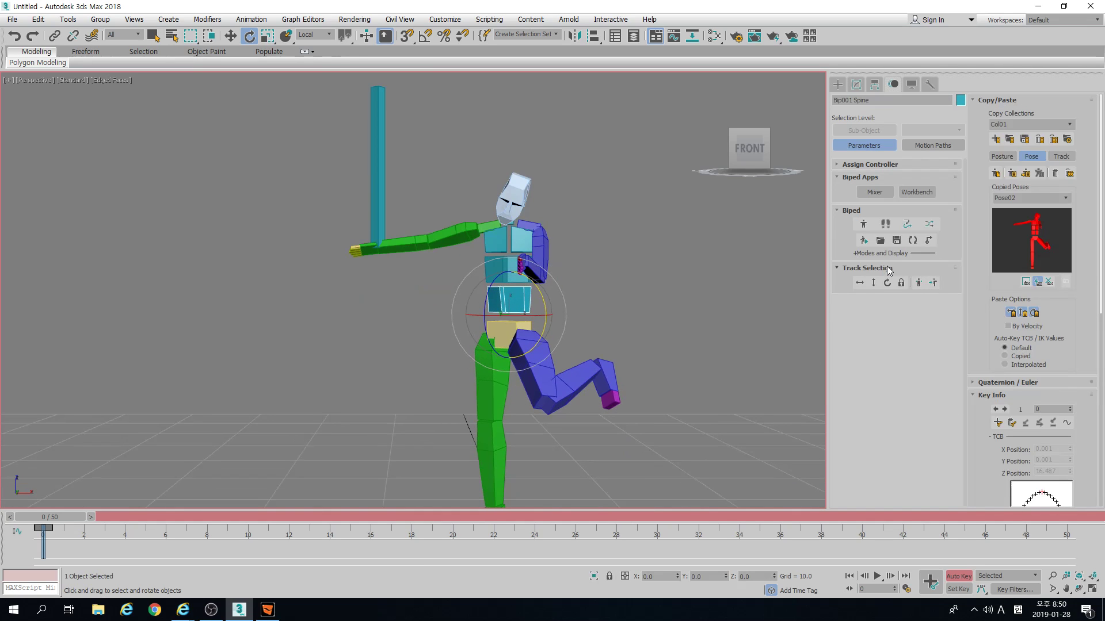
pyautogui.click(860, 282)
pyautogui.click(873, 282)
pyautogui.moveTo(570, 233); pyautogui.dragTo(800, 233)
# Try to move the prop on its own, and undo the sideways move of the biped's body
pyautogui.click(409, 244)
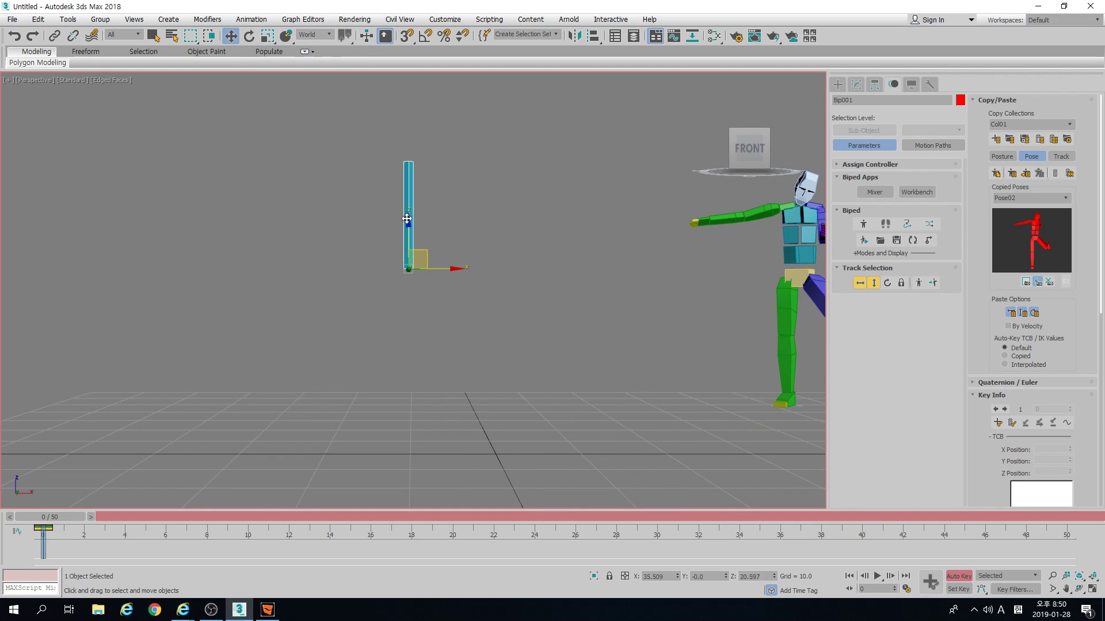
pyautogui.moveTo(424, 251); pyautogui.dragTo(503, 259)
pyautogui.rightClick(503, 259)
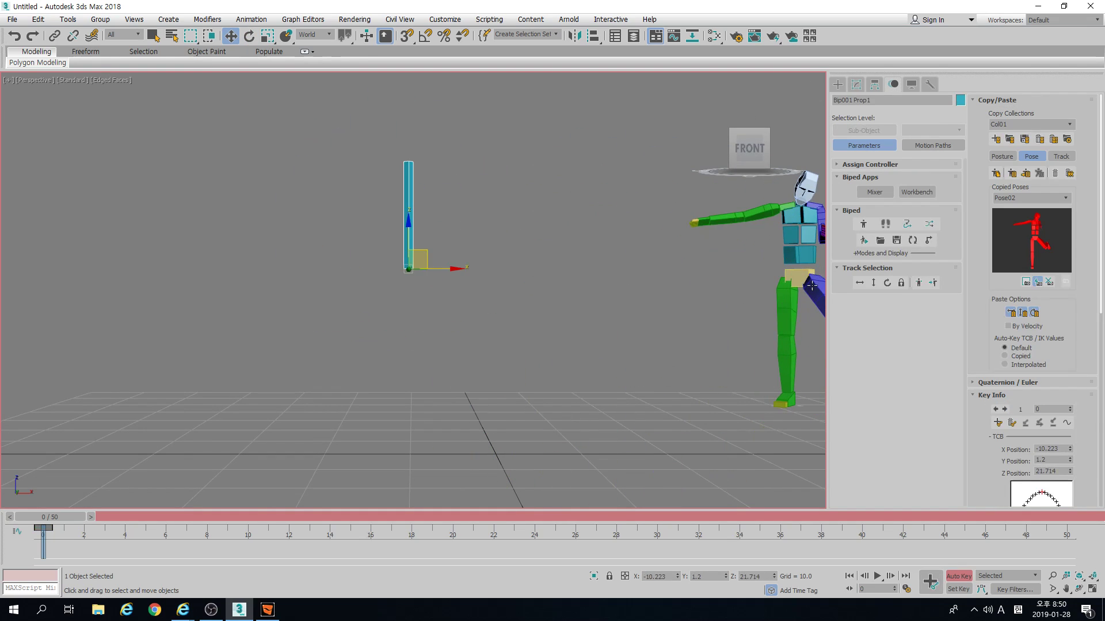
pyautogui.click(873, 283)
pyautogui.hotkey('ctrl', 'z')
pyautogui.hotkey('ctrl', 'z')
pyautogui.hotkey('ctrl', 'z')
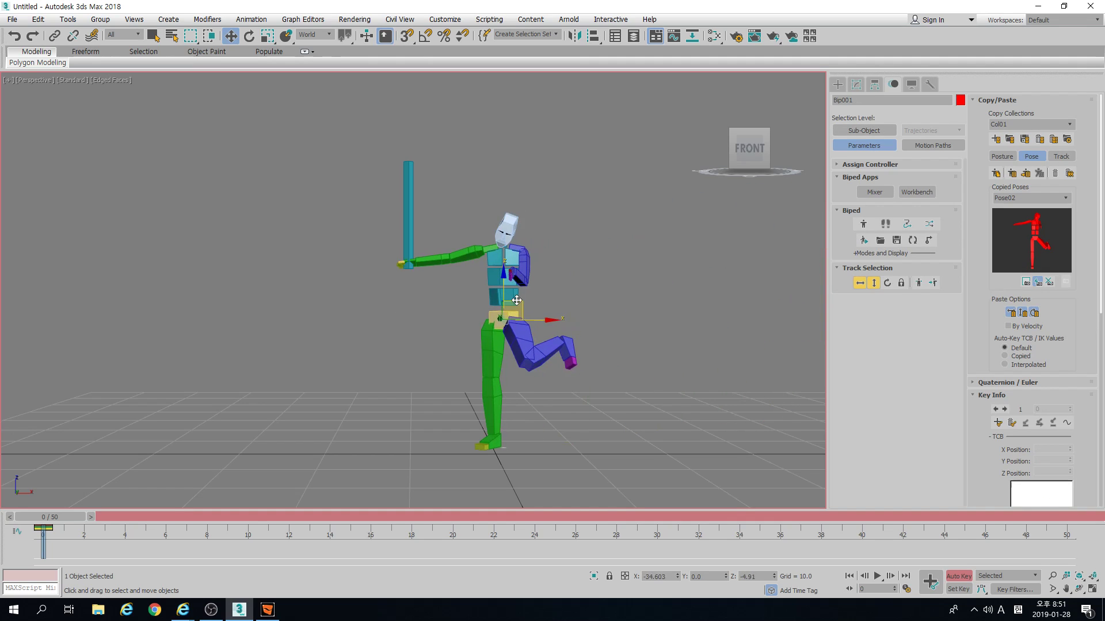
# Select the prop and choose World as the position and rotation space of its frame 0 key
pyautogui.scroll(-5, 993, 357)
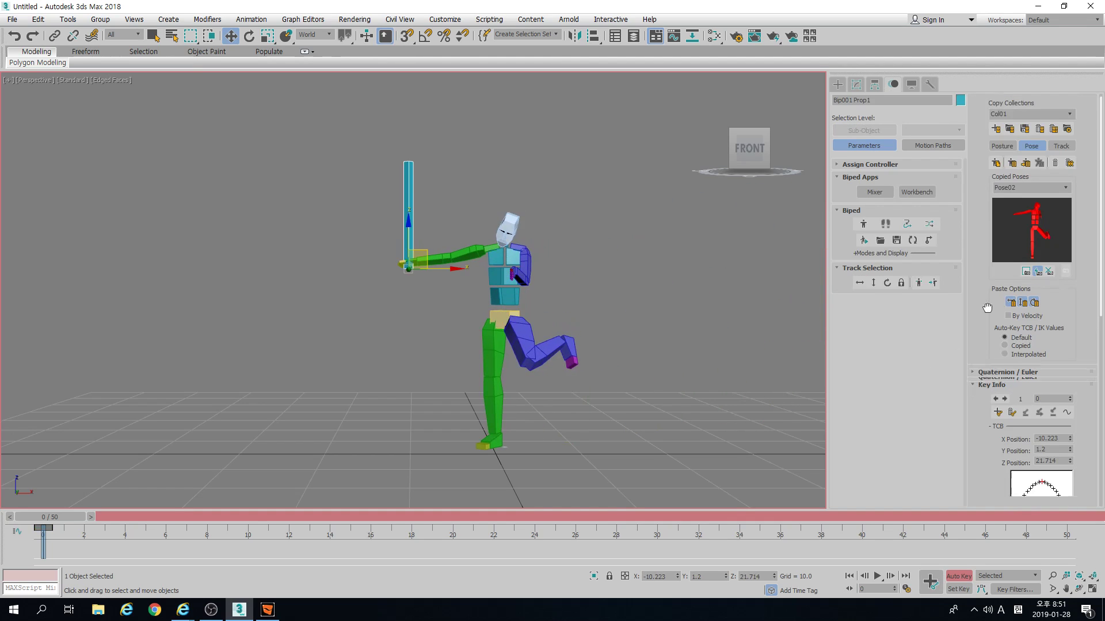
pyautogui.scroll(-6, 1051, 398)
pyautogui.click(1015, 354)
pyautogui.click(1004, 365)
pyautogui.click(1030, 377)
pyautogui.click(1011, 386)
# Set a key for the prop at frame 10 with its position and rotation spaces set to Right Hand
pyautogui.moveTo(223, 512); pyautogui.dragTo(249, 516)
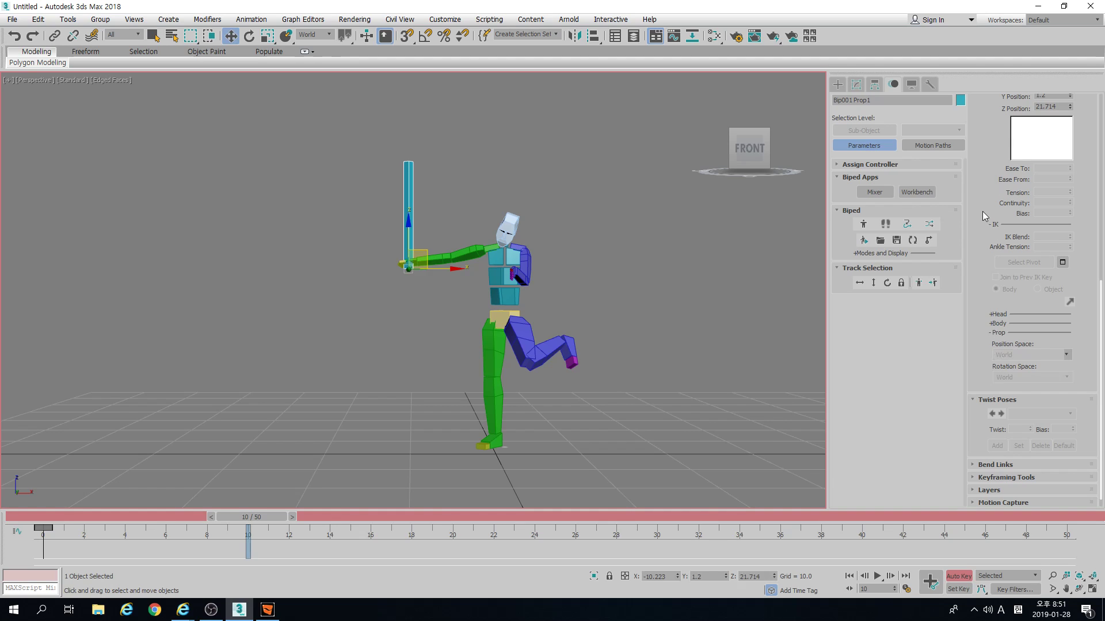
pyautogui.press('k')
pyautogui.click(1030, 355)
pyautogui.click(1010, 366)
pyautogui.click(1030, 377)
pyautogui.click(1011, 404)
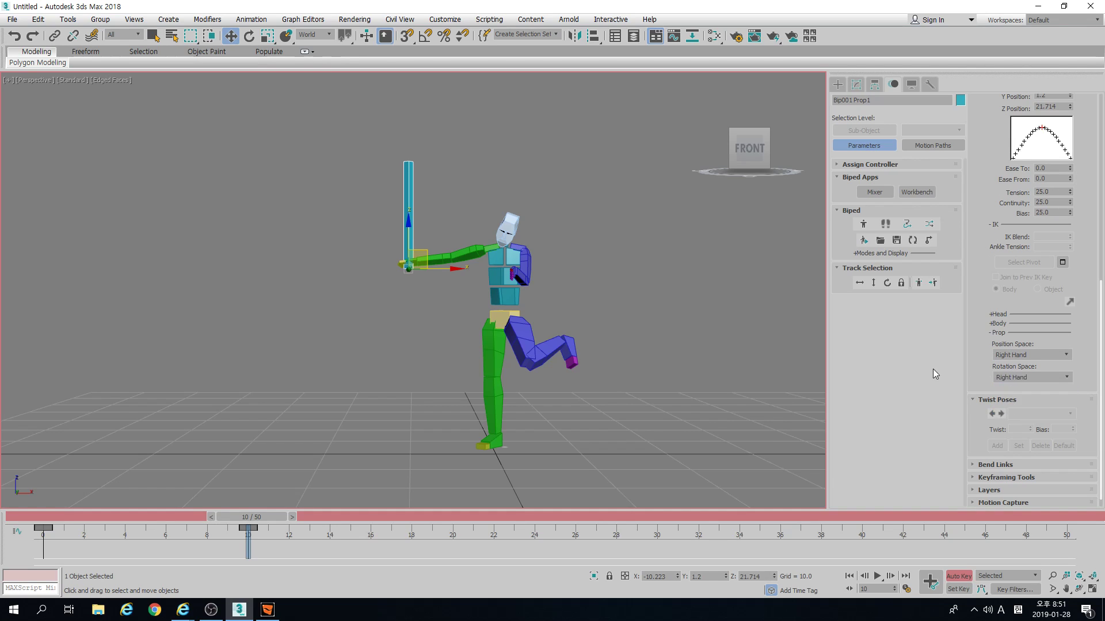
# Rotate the right upper arm at frame 10 and play the animation from frame 0
pyautogui.click(585, 246)
pyautogui.click(472, 254)
pyautogui.press('e')
pyautogui.moveTo(508, 277); pyautogui.dragTo(553, 232)
pyautogui.press('Home')
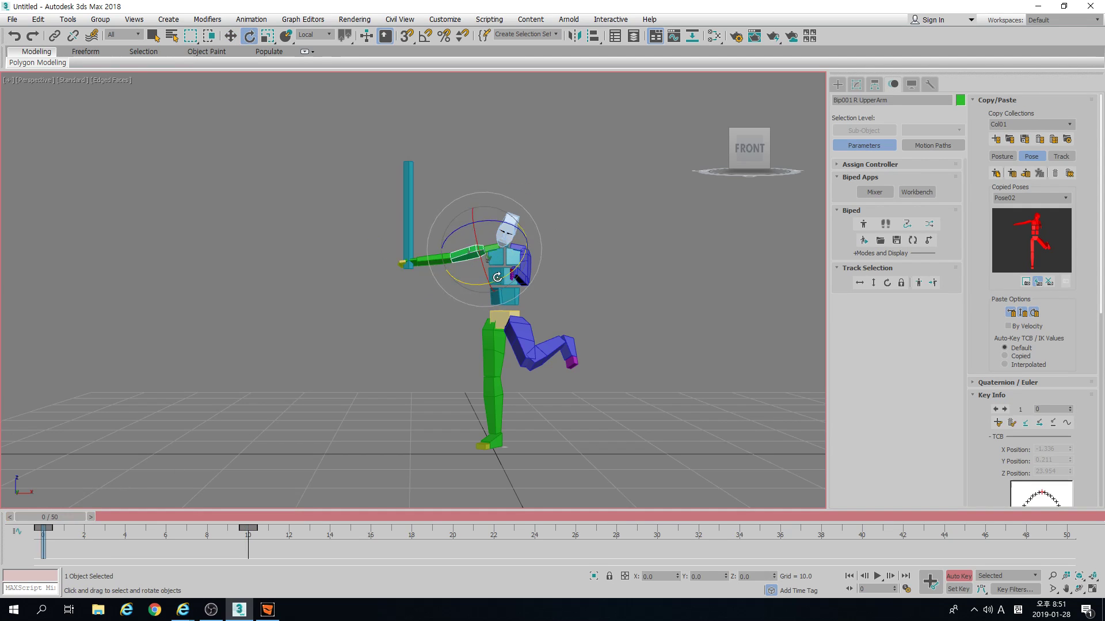
pyautogui.press('/')
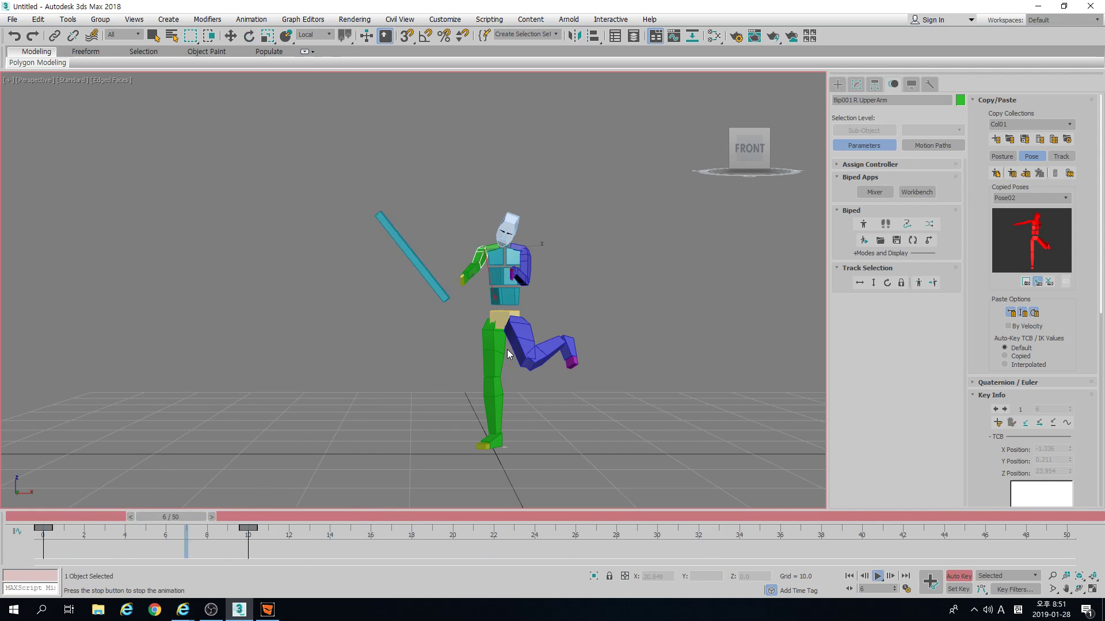
# Stop the playback, go back to frame 0 and clear the selection
pyautogui.press('/')
pyautogui.press('e')
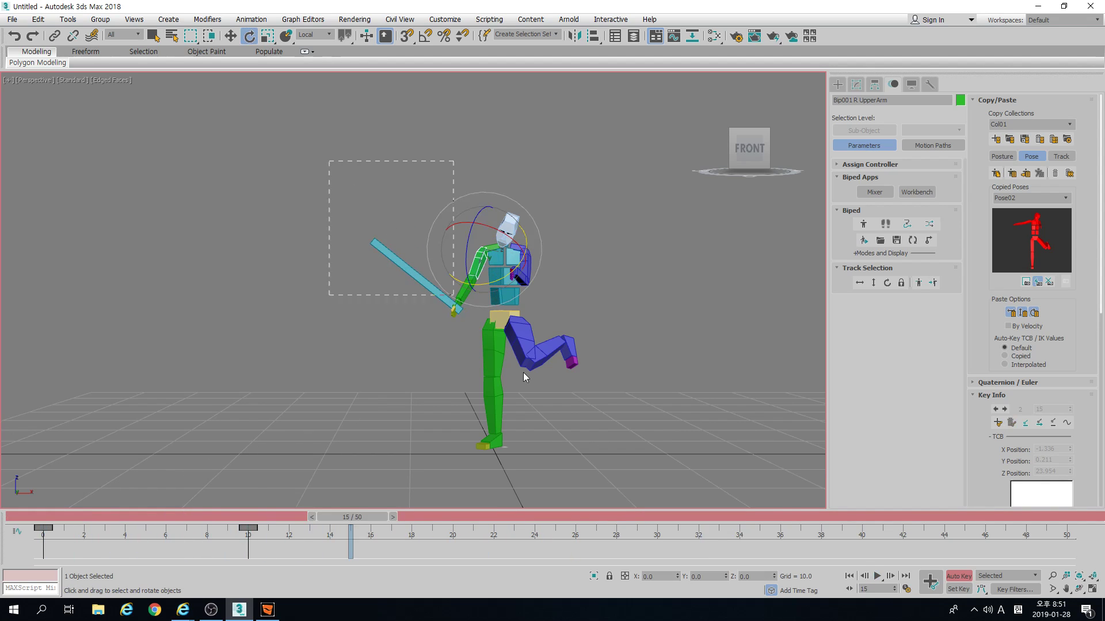
pyautogui.doubleClick(479, 322)
pyautogui.moveTo(254, 515); pyautogui.dragTo(43, 517)
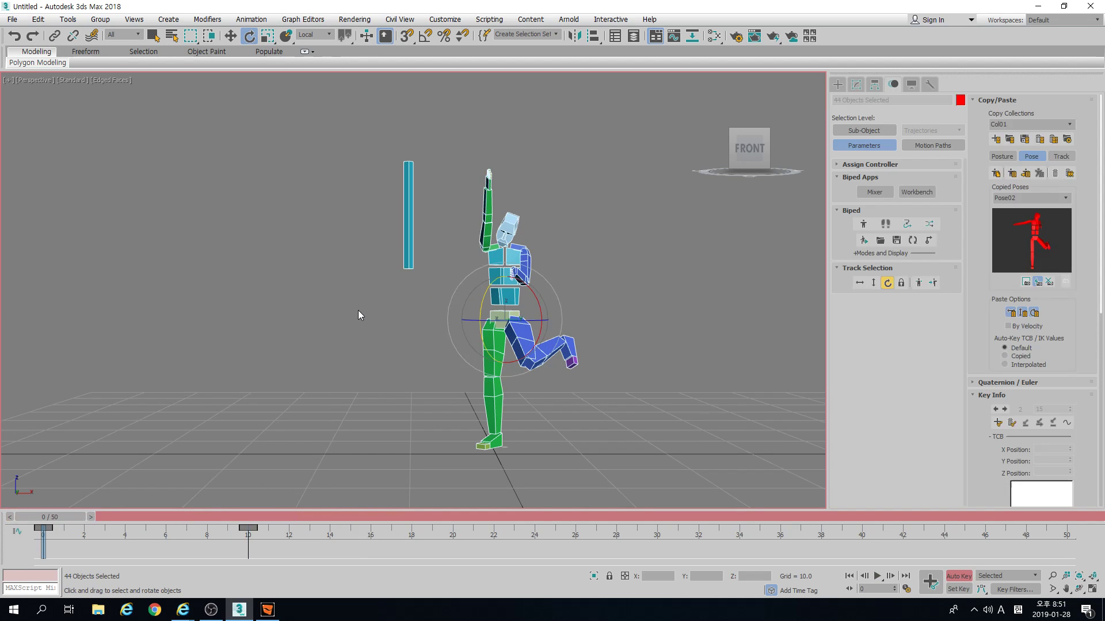
pyautogui.click(420, 310)
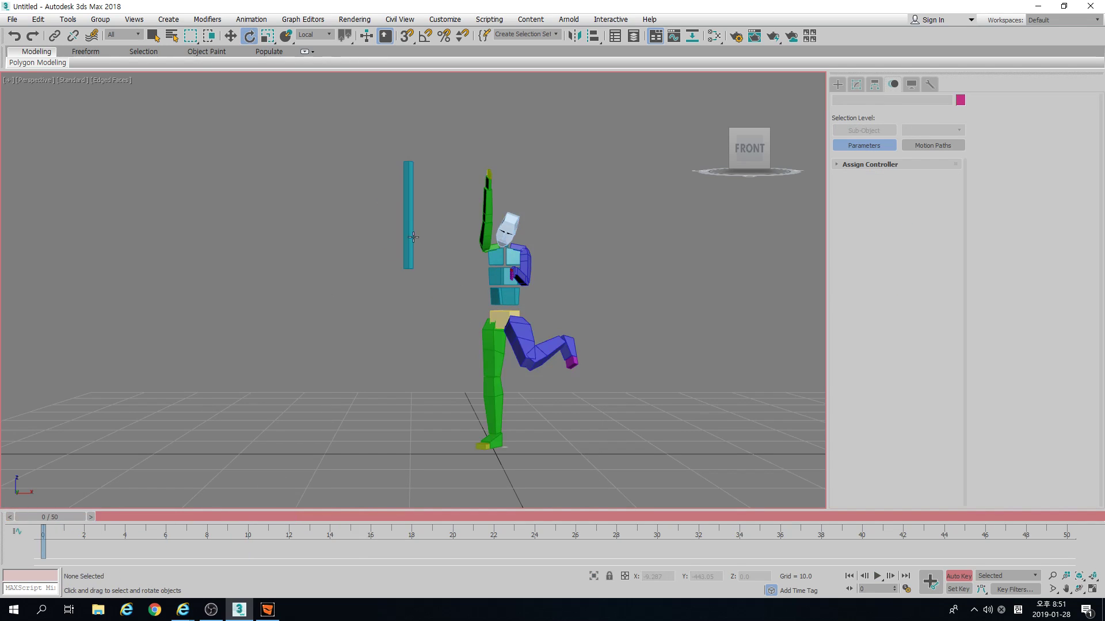
# Show the biped in the Front view and select the prop
pyautogui.click(412, 232)
pyautogui.press('f')
pyautogui.moveTo(436, 269); pyautogui.dragTo(486, 335, button='middle')
pyautogui.scroll(4, 485, 336)
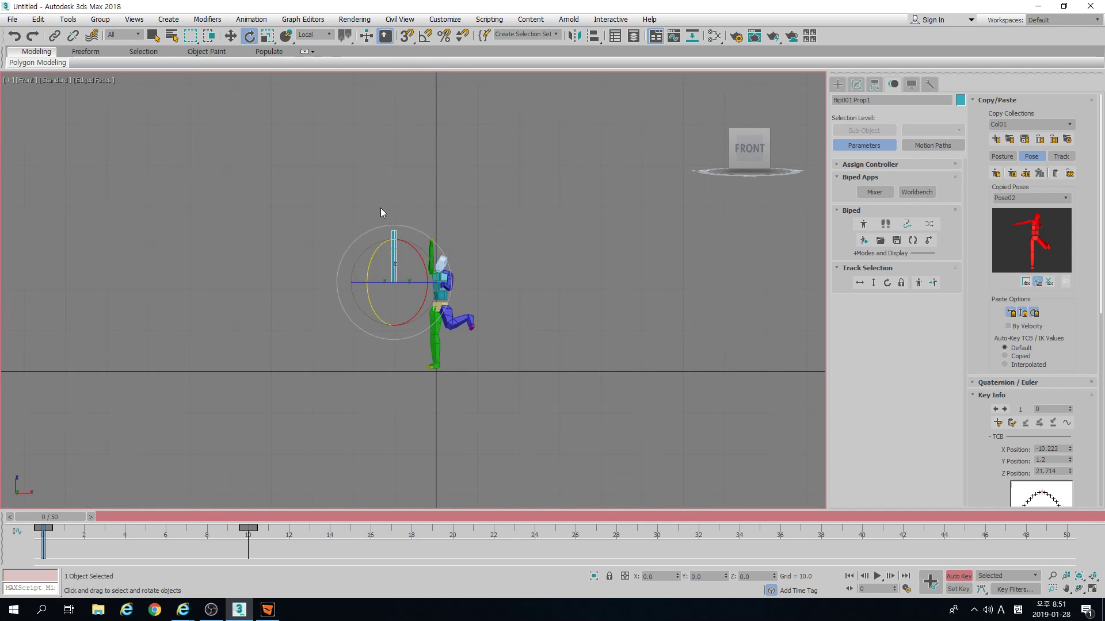
pyautogui.scroll(4, 407, 201)
pyautogui.click(434, 280)
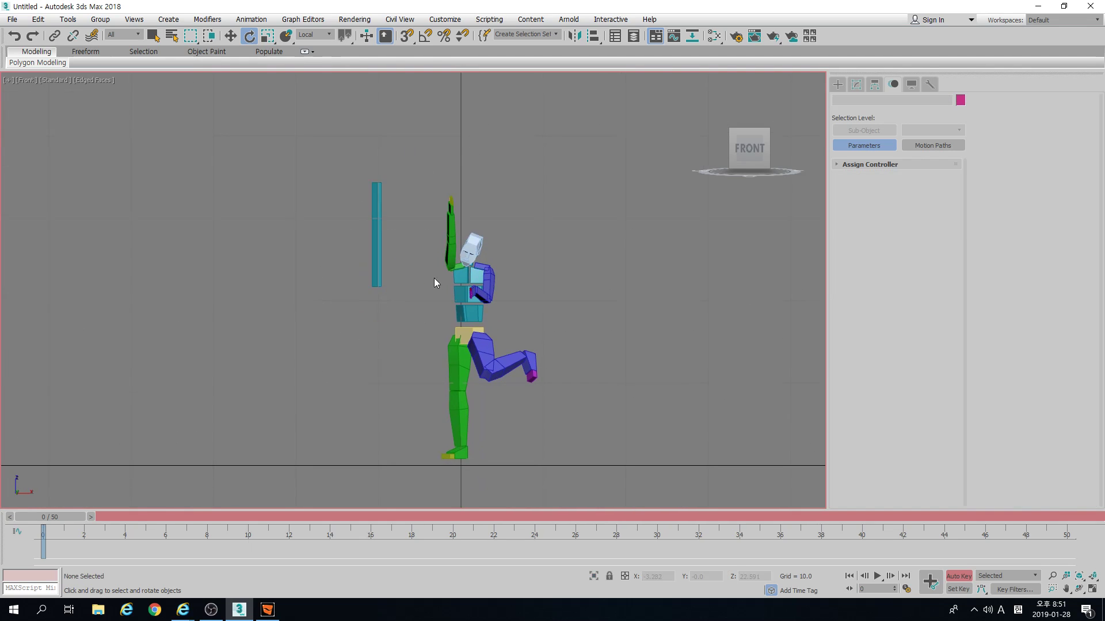
pyautogui.moveTo(434, 280); pyautogui.dragTo(429, 244, button='middle')
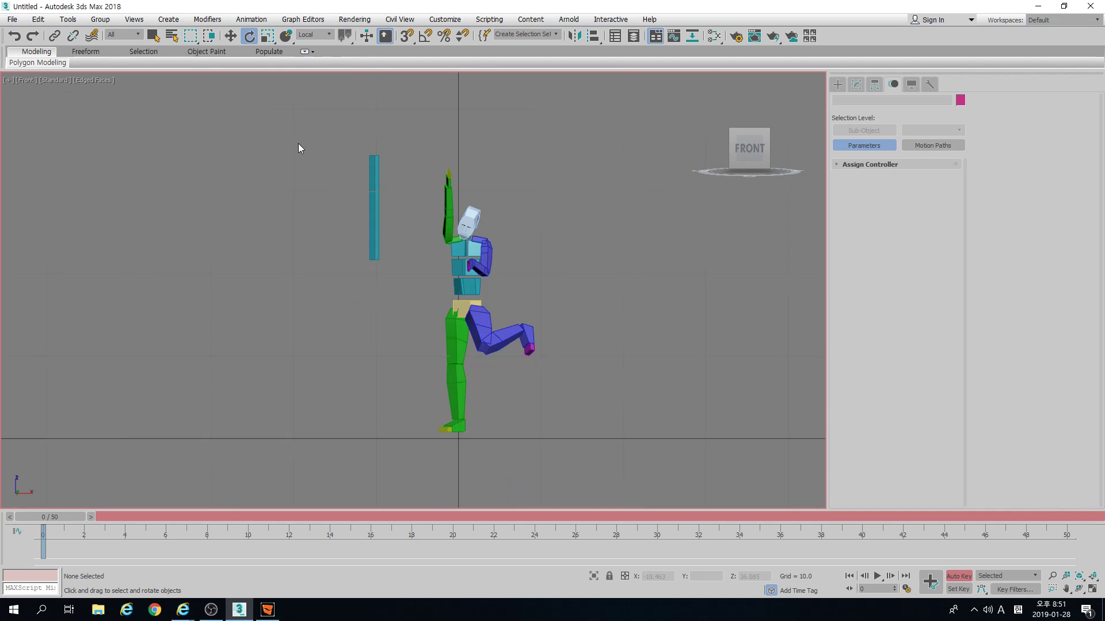
pyautogui.click(375, 199)
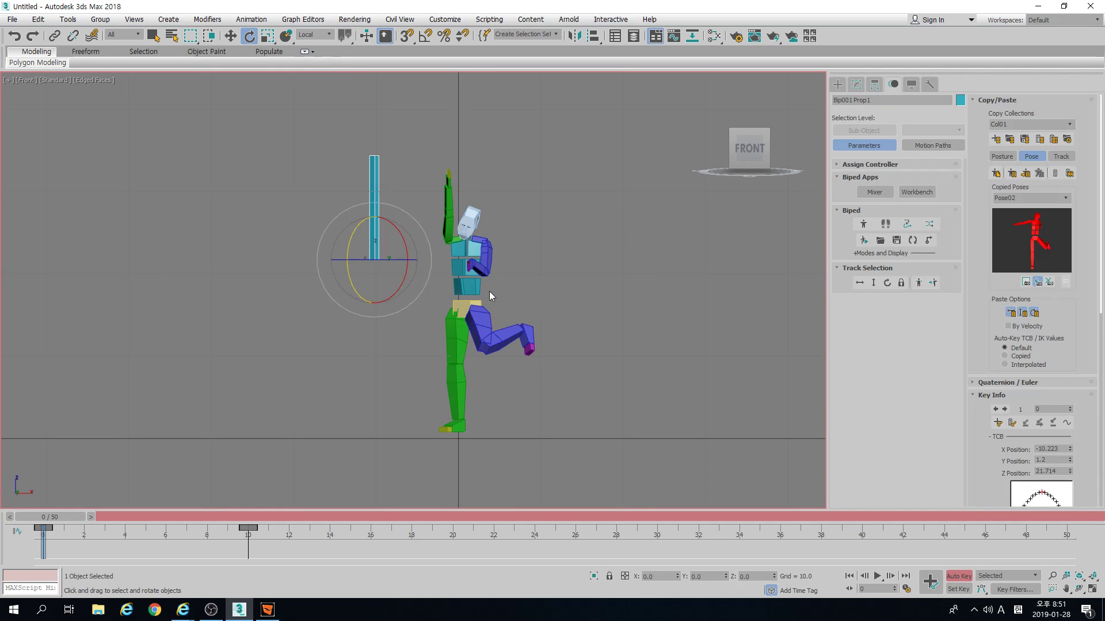
# Select the left thigh and expand the Bend Links settings
pyautogui.click(481, 322)
pyautogui.scroll(-10, 978, 336)
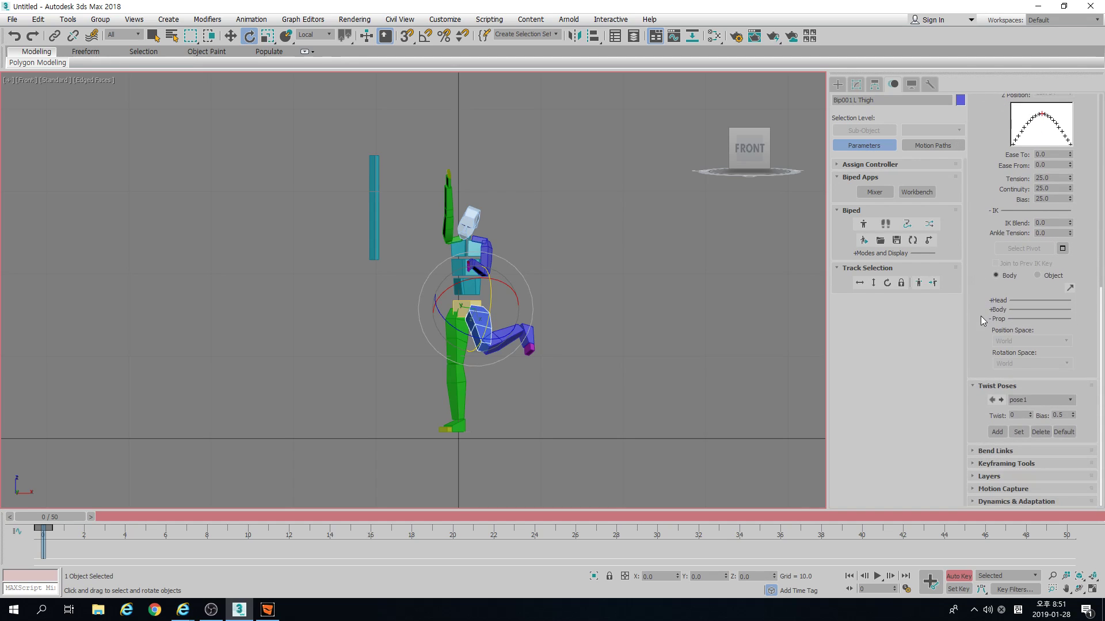
pyautogui.click(986, 451)
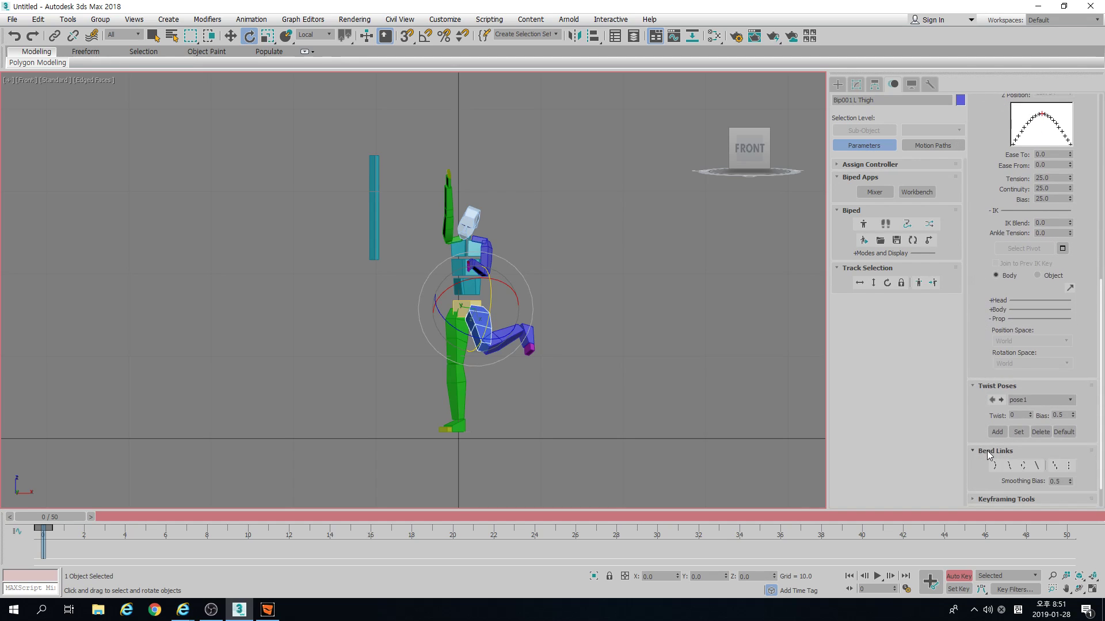
pyautogui.scroll(4, 457, 256)
# Try rotating the biped's top spine link in Twist Links mode, and undo the rotation
pyautogui.click(459, 251)
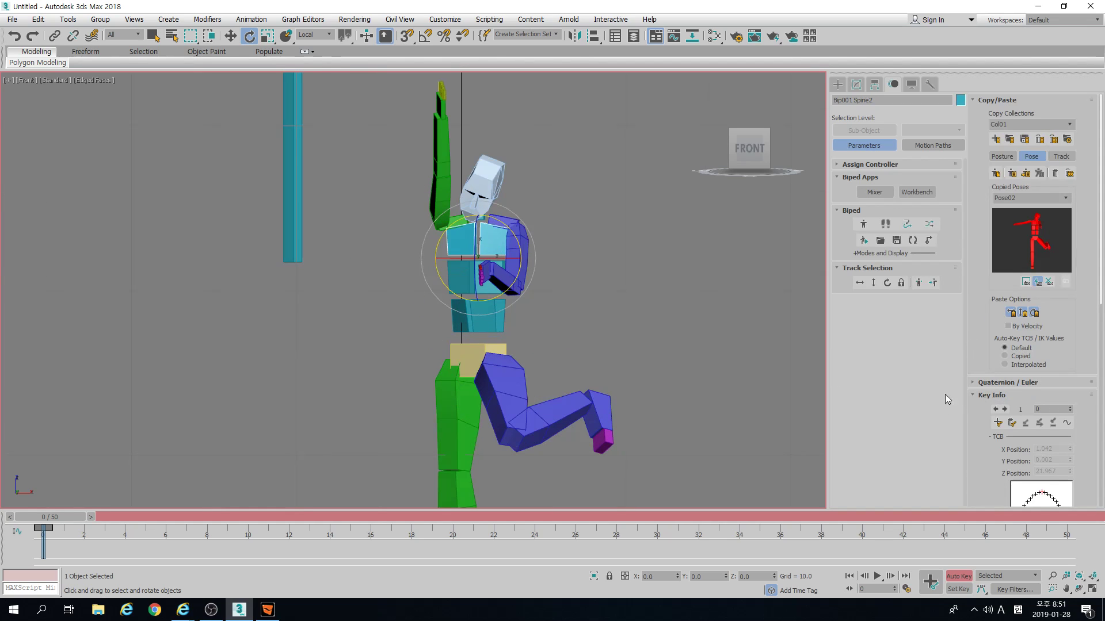
pyautogui.scroll(-10, 978, 344)
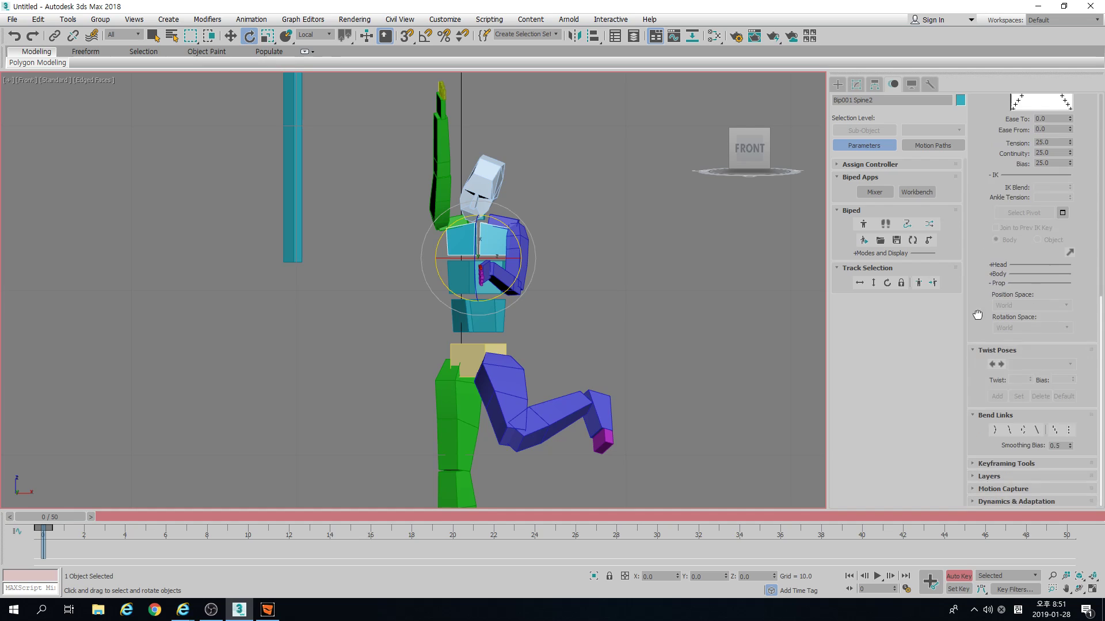
pyautogui.click(1010, 430)
pyautogui.moveTo(509, 275); pyautogui.dragTo(461, 261)
pyautogui.hotkey('ctrl', 'z')
# Rotate the top, middle and lowest spine links one at a time at frame 0 using Twist Individual mode
pyautogui.click(1023, 430)
pyautogui.click(442, 278)
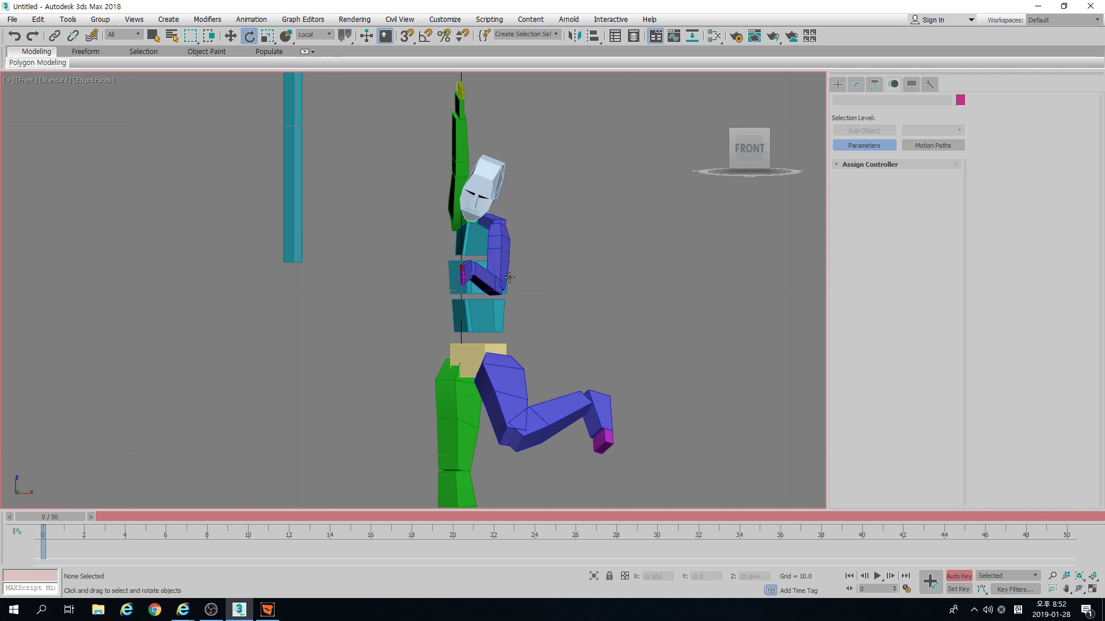
pyautogui.moveTo(495, 297); pyautogui.dragTo(440, 301)
pyautogui.click(489, 320)
pyautogui.click(497, 319)
pyautogui.moveTo(486, 336)
pyautogui.mouseDown()
pyautogui.moveTo(441, 335)
pyautogui.moveTo(553, 337)
pyautogui.moveTo(440, 340)
pyautogui.moveTo(468, 338)
pyautogui.mouseUp()
# Try Twist Links mode on the lowest spine link, return to Twist Individual mode, and expand the Keyframing Tools settings
pyautogui.scroll(-10, 976, 447)
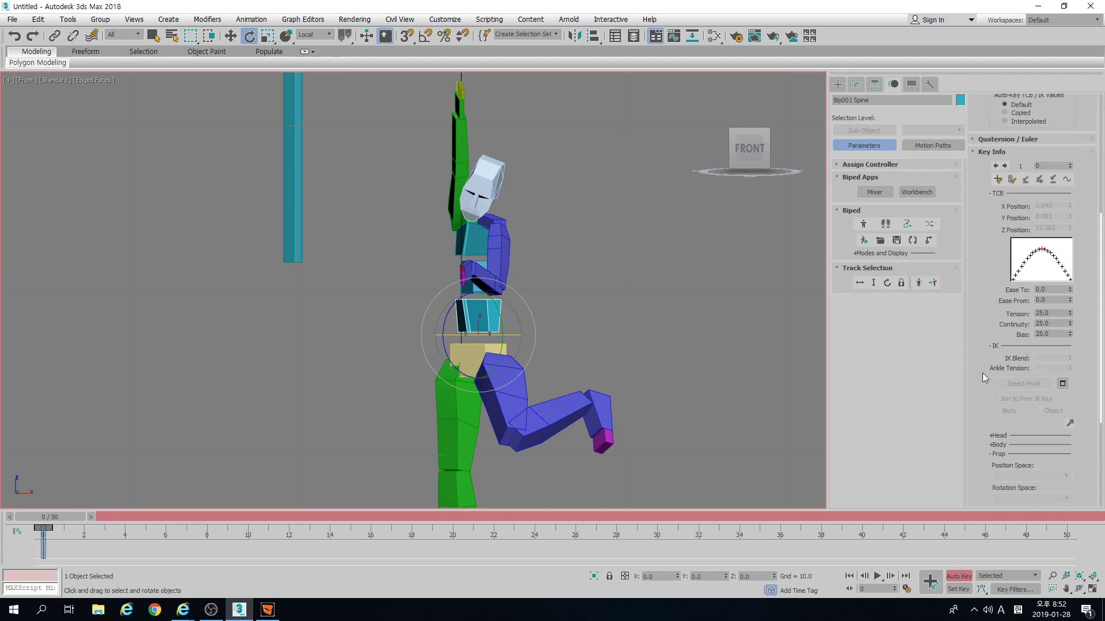
pyautogui.click(1010, 433)
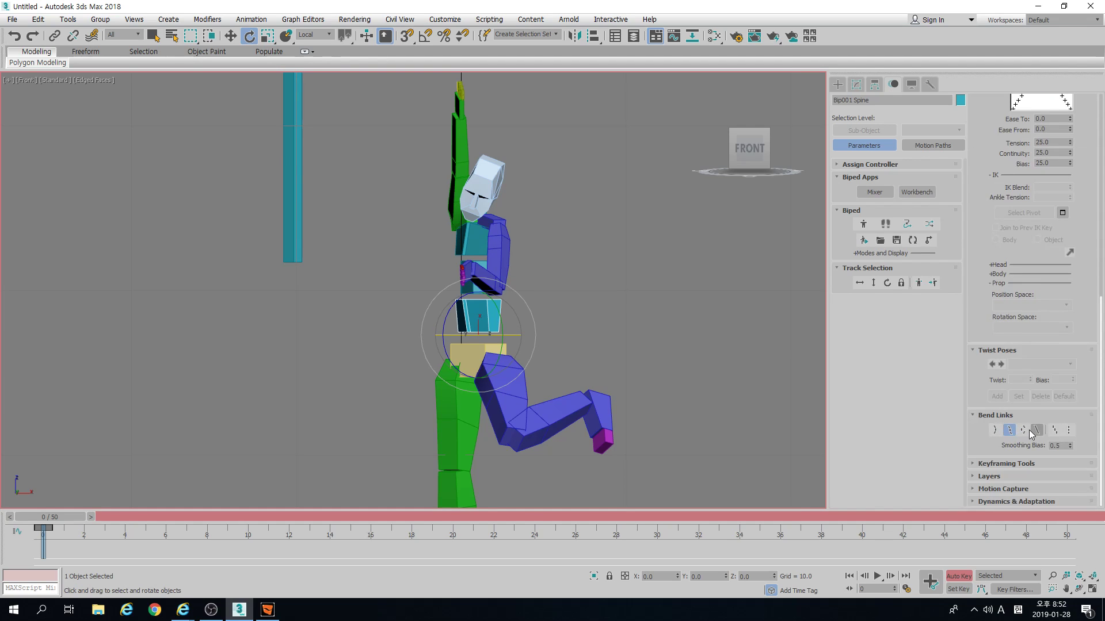
pyautogui.click(1024, 431)
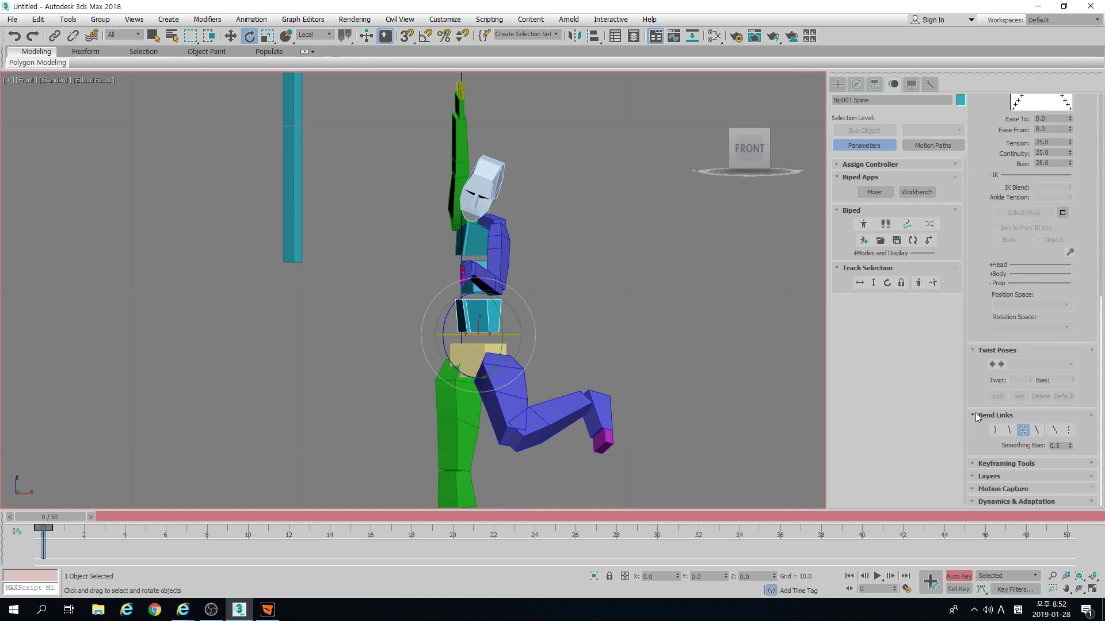
pyautogui.click(1002, 463)
pyautogui.moveTo(980, 406); pyautogui.dragTo(978, 370)
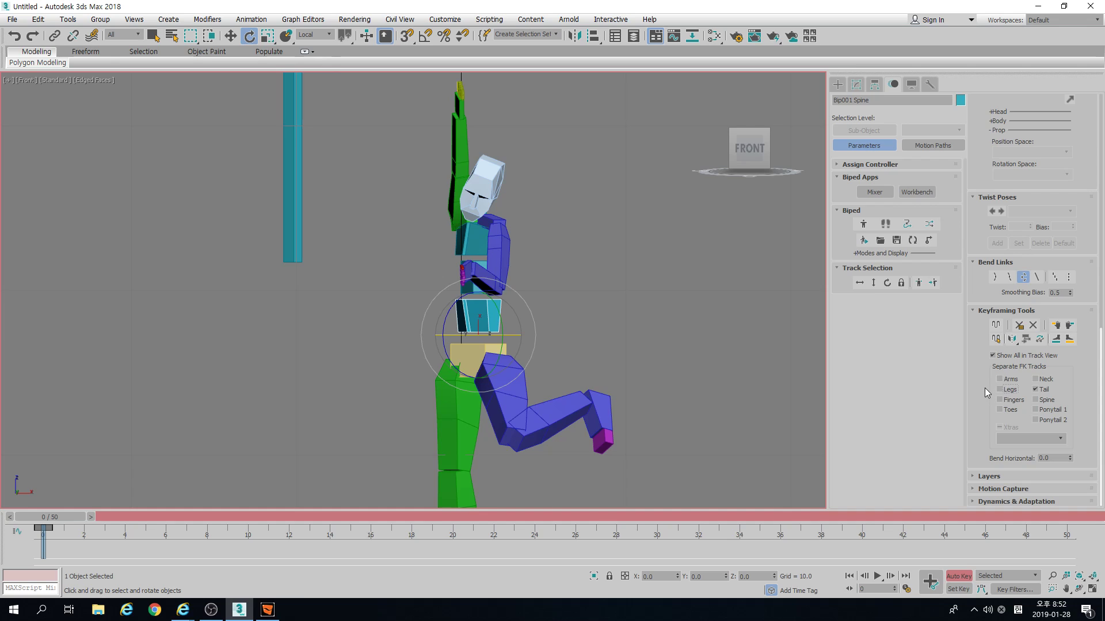
# Rotate the left upper arm outward at frame 0 and straighten the left forearm at frame 10
pyautogui.click(500, 251)
pyautogui.moveTo(500, 251); pyautogui.dragTo(518, 232)
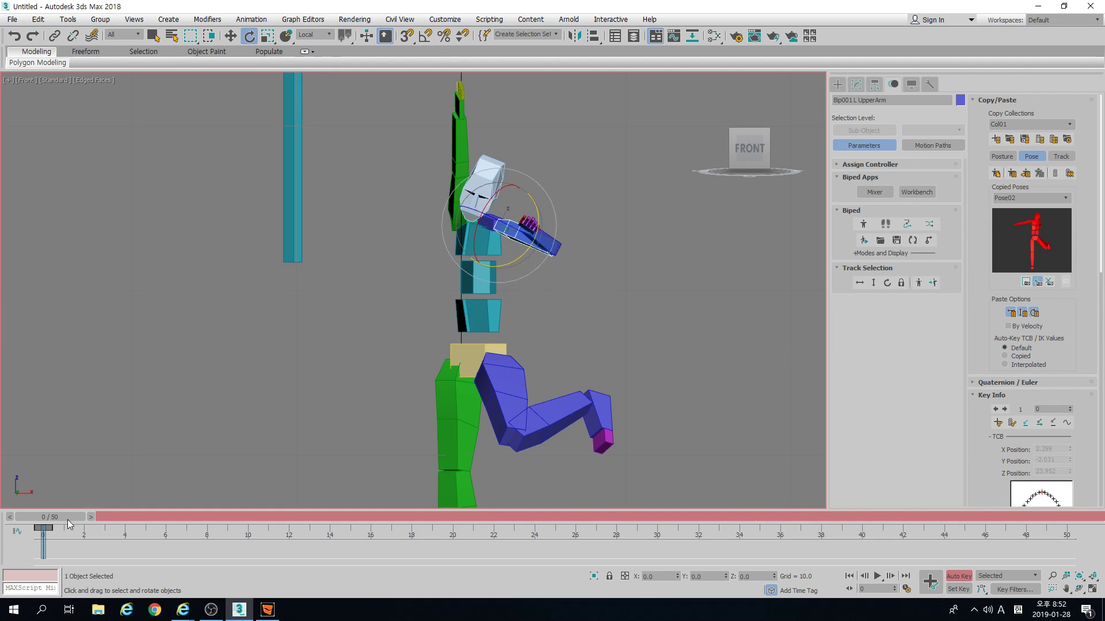
pyautogui.moveTo(68, 519); pyautogui.dragTo(264, 503)
pyautogui.click(601, 244)
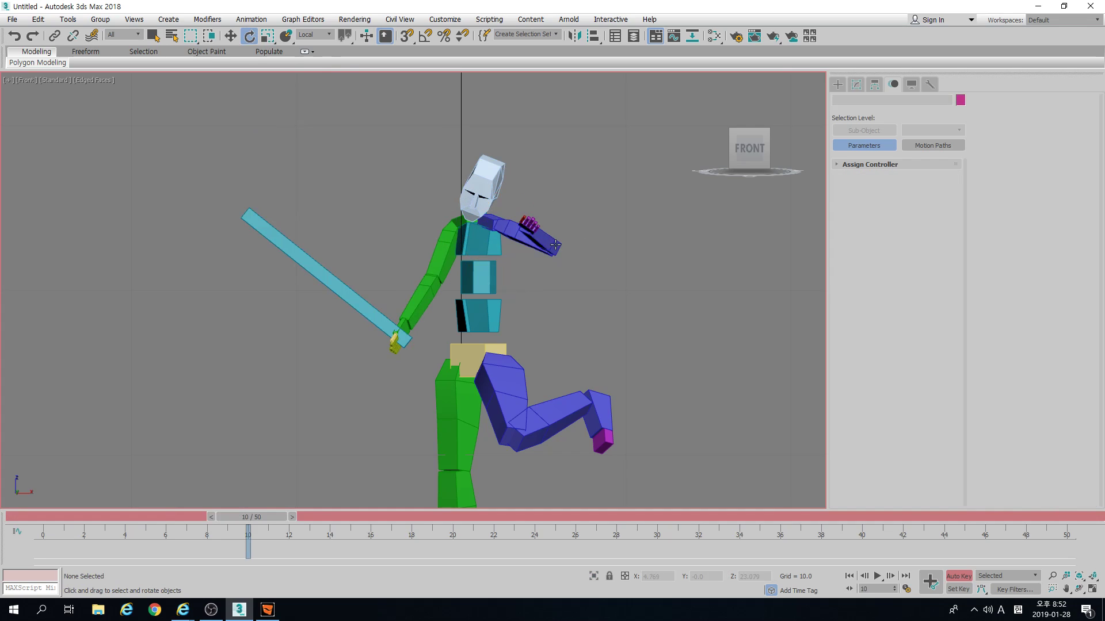
pyautogui.click(556, 245)
pyautogui.moveTo(555, 245); pyautogui.dragTo(582, 322)
pyautogui.click(581, 322)
# At frame 10, turn the spine to face front, raise the left thigh sideways and rotate the left calf
pyautogui.click(482, 339)
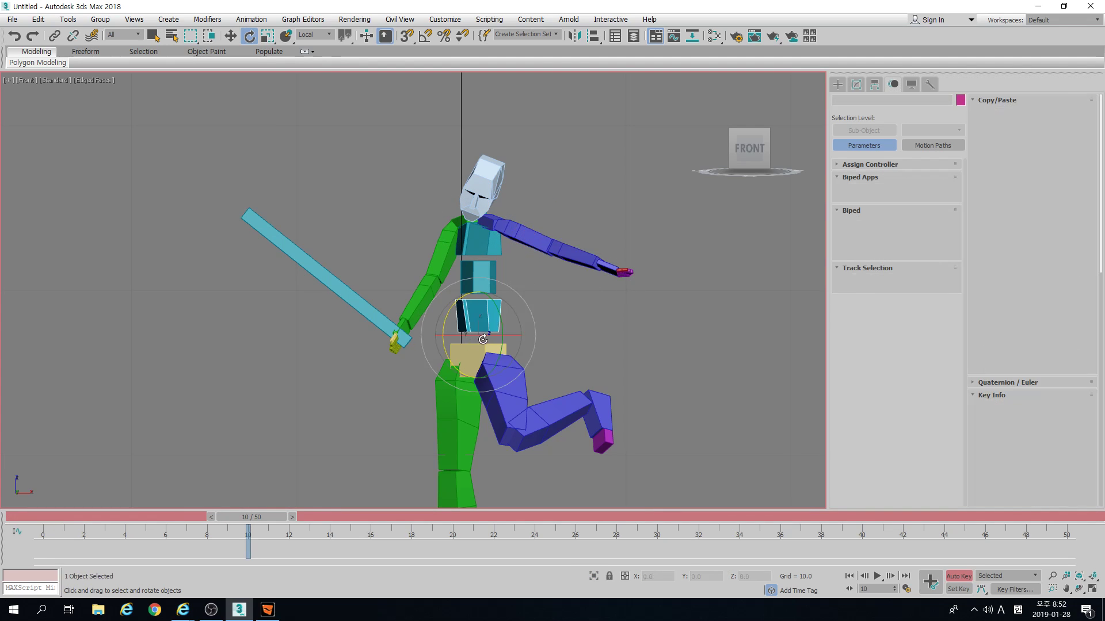
pyautogui.click(504, 374)
pyautogui.moveTo(504, 374); pyautogui.dragTo(541, 349)
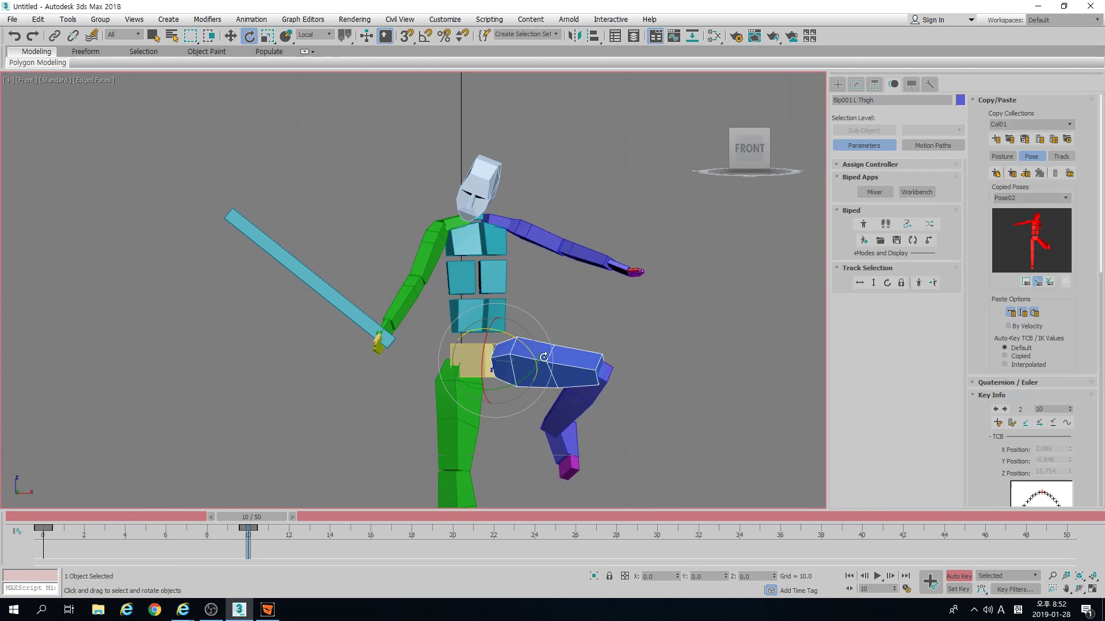
pyautogui.click(567, 416)
pyautogui.moveTo(637, 365)
pyautogui.mouseDown()
pyautogui.moveTo(643, 340)
pyautogui.moveTo(636, 355)
pyautogui.mouseUp()
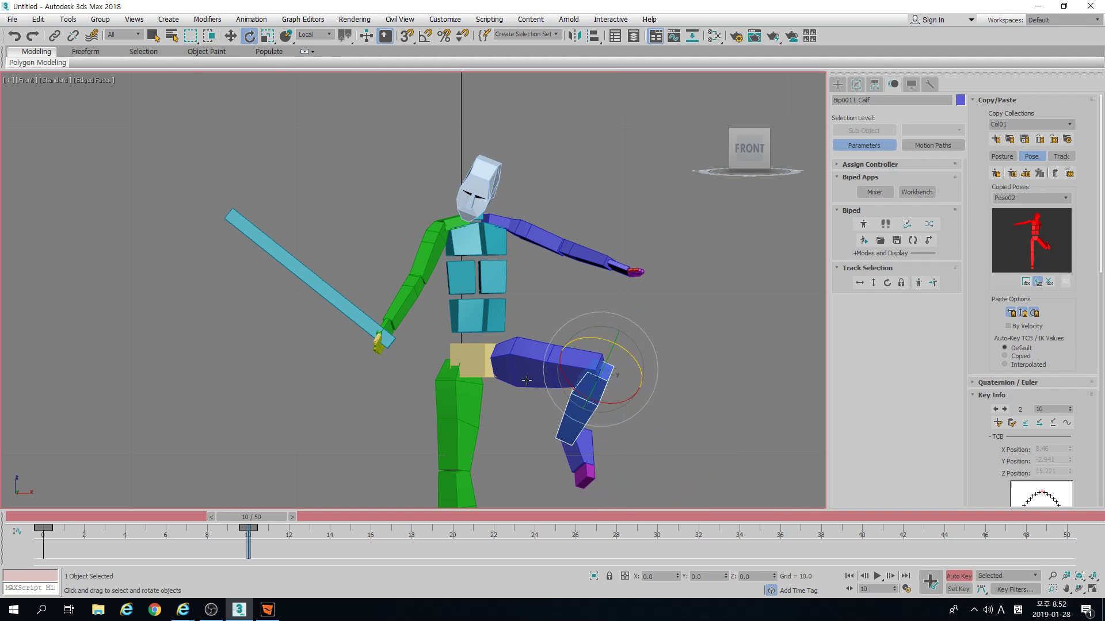
# At frame 17, rotate the left calf outward to straighten the leg and rotate the left foot
pyautogui.click(527, 379)
pyautogui.moveTo(261, 516); pyautogui.dragTo(393, 516)
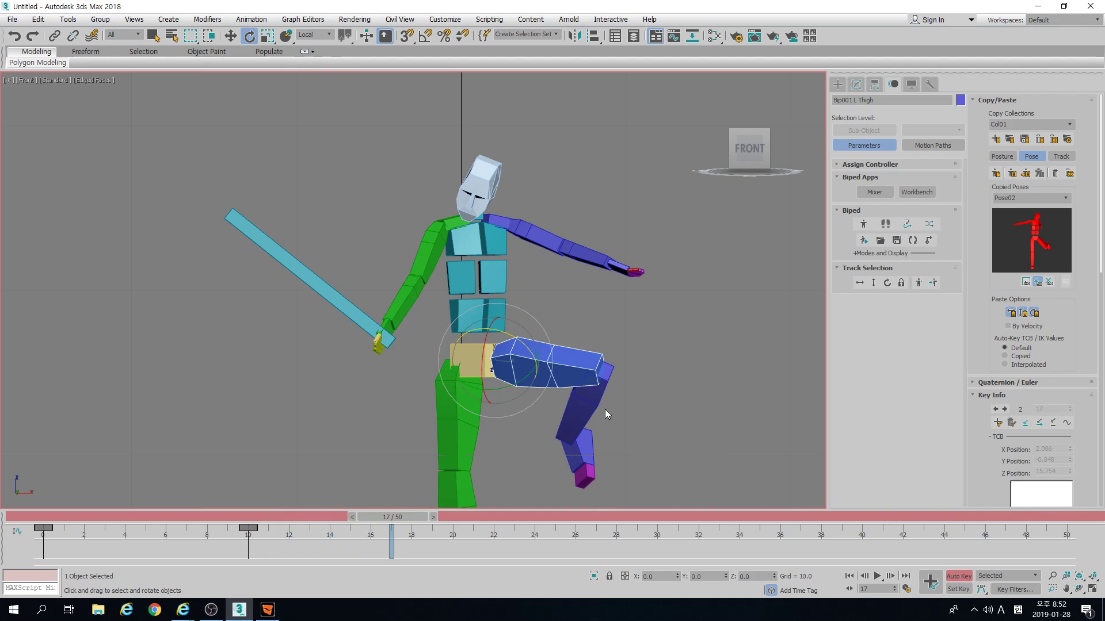
pyautogui.press('e')
pyautogui.click(598, 410)
pyautogui.moveTo(636, 370); pyautogui.dragTo(621, 244)
pyautogui.click(724, 413)
pyautogui.moveTo(742, 416); pyautogui.dragTo(742, 356)
pyautogui.moveTo(717, 435); pyautogui.dragTo(779, 411)
# Move the left foot inward at frame 17 so that the raised leg bends at the knee
pyautogui.scroll(-1, 975, 433)
pyautogui.scroll(-10, 975, 433)
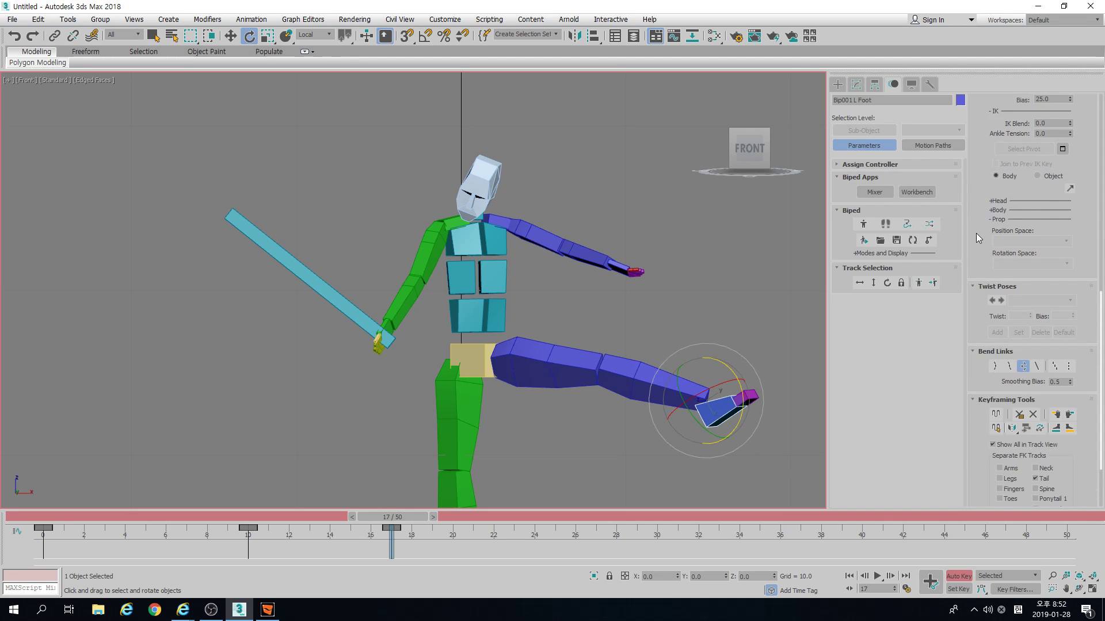
pyautogui.scroll(-5, 988, 438)
pyautogui.press('w')
pyautogui.moveTo(748, 405); pyautogui.dragTo(651, 417)
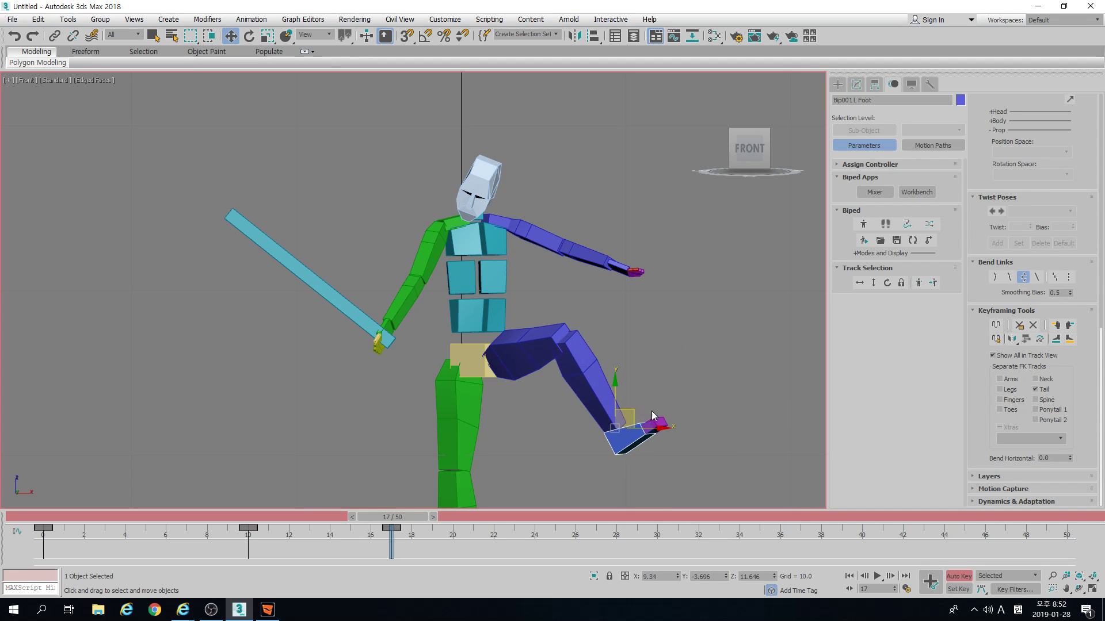
pyautogui.hotkey('ctrl', 'z')
# Expand the Layers settings and create a new animation layer for the biped
pyautogui.scroll(-5, 972, 336)
pyautogui.scroll(-5, 987, 410)
pyautogui.scroll(-1, 988, 410)
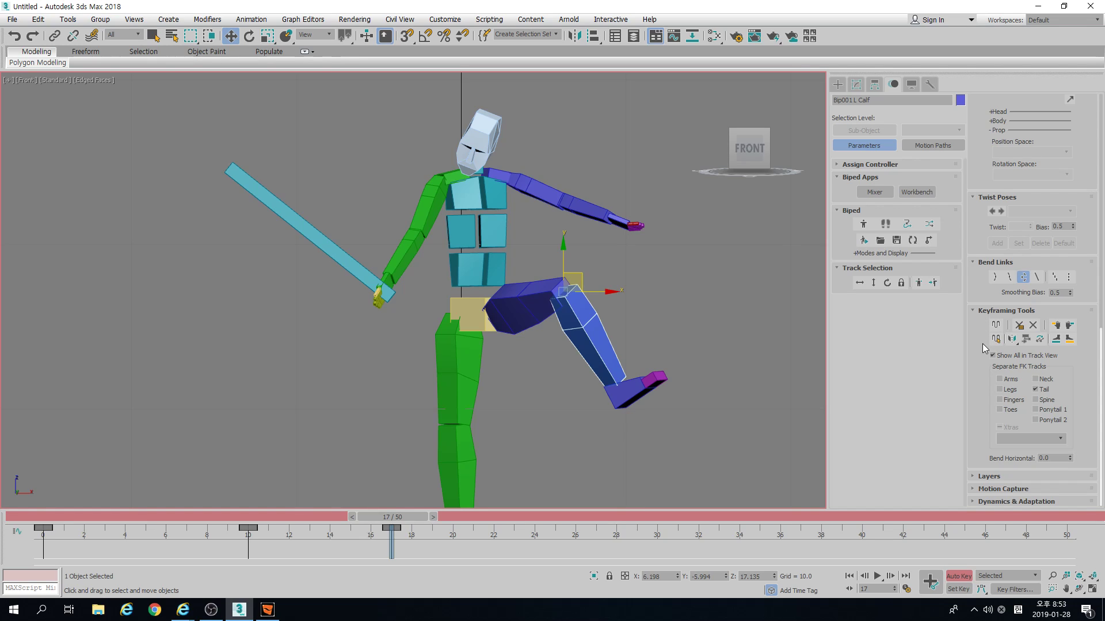
pyautogui.click(996, 477)
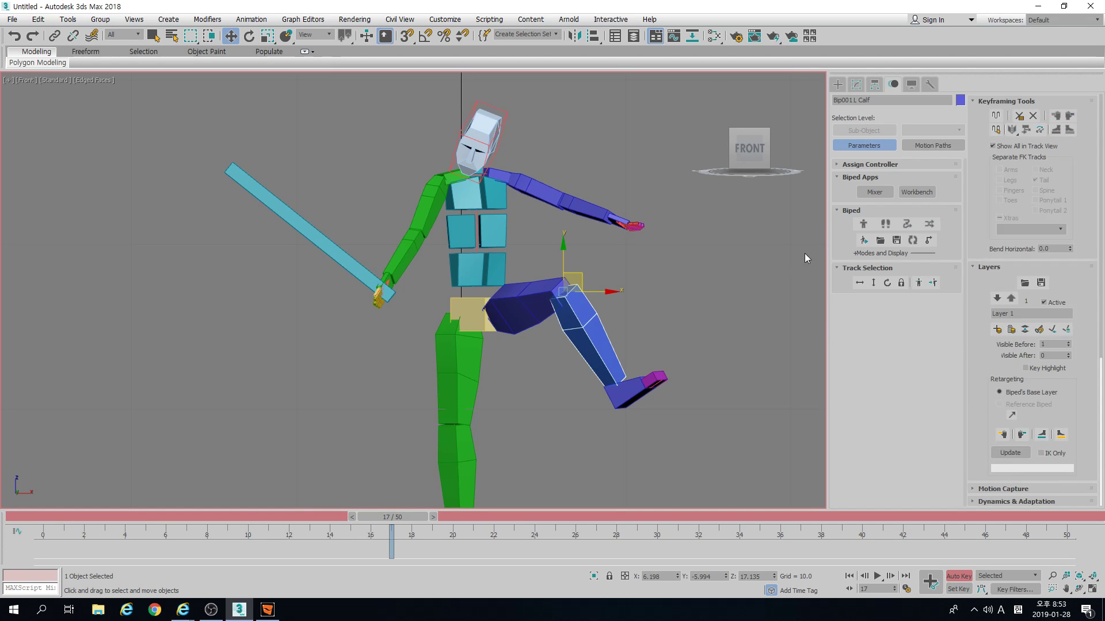
# On the new layer, move the biped's body at frame 17 to X about -23, and across to X about 7.7 and Z about 14.5
pyautogui.click(859, 283)
pyautogui.moveTo(526, 320); pyautogui.dragTo(669, 320)
pyautogui.scroll(-4, 709, 321)
pyautogui.moveTo(709, 322); pyautogui.dragTo(596, 320, button='middle')
pyautogui.moveTo(595, 320); pyautogui.dragTo(326, 320)
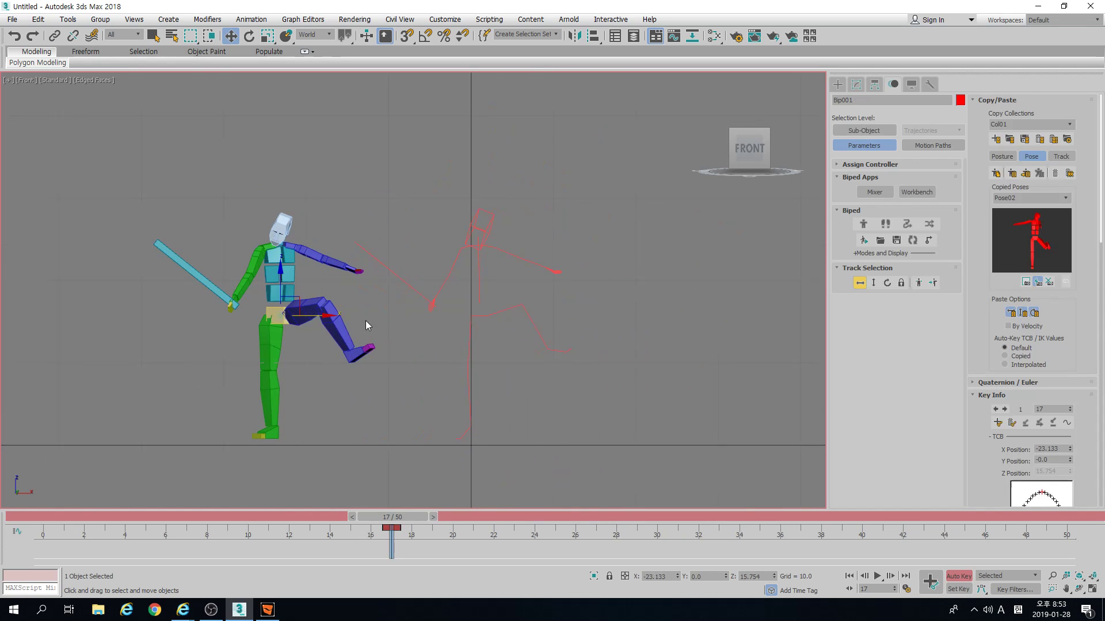
pyautogui.moveTo(403, 324); pyautogui.dragTo(503, 327, button='middle')
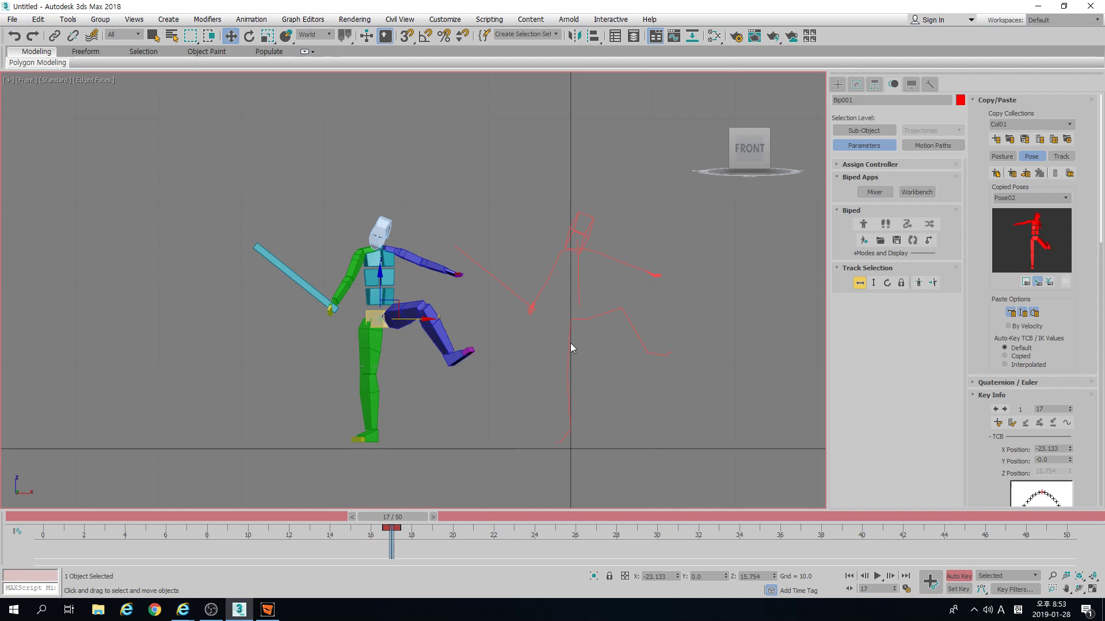
pyautogui.moveTo(414, 320); pyautogui.dragTo(650, 318)
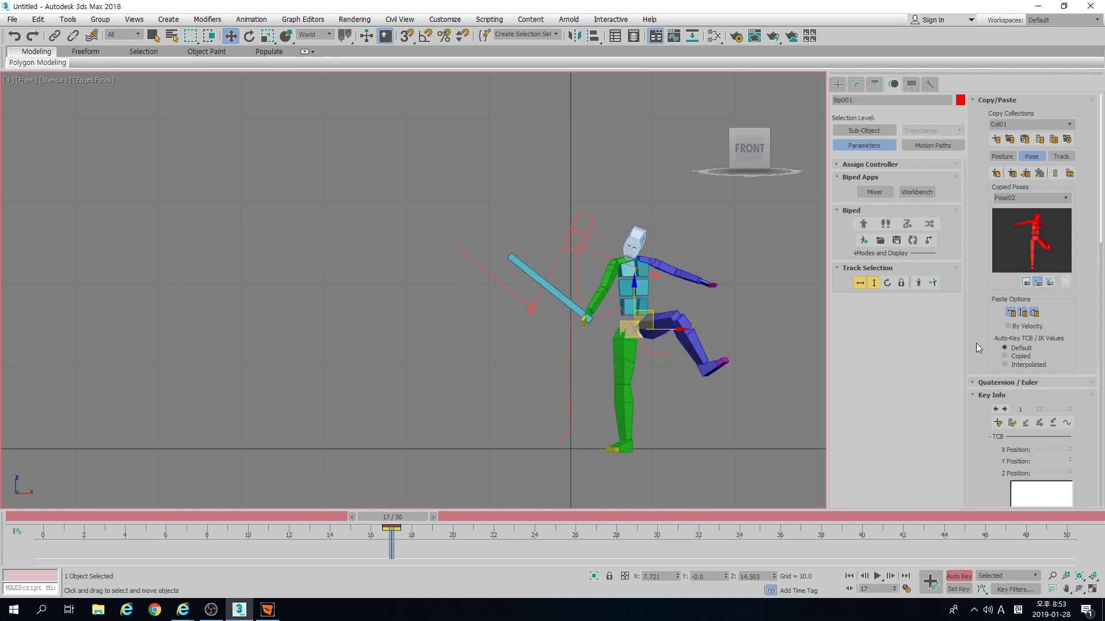
# Delete the added animation layer to return to the Original layer
pyautogui.scroll(-10, 976, 344)
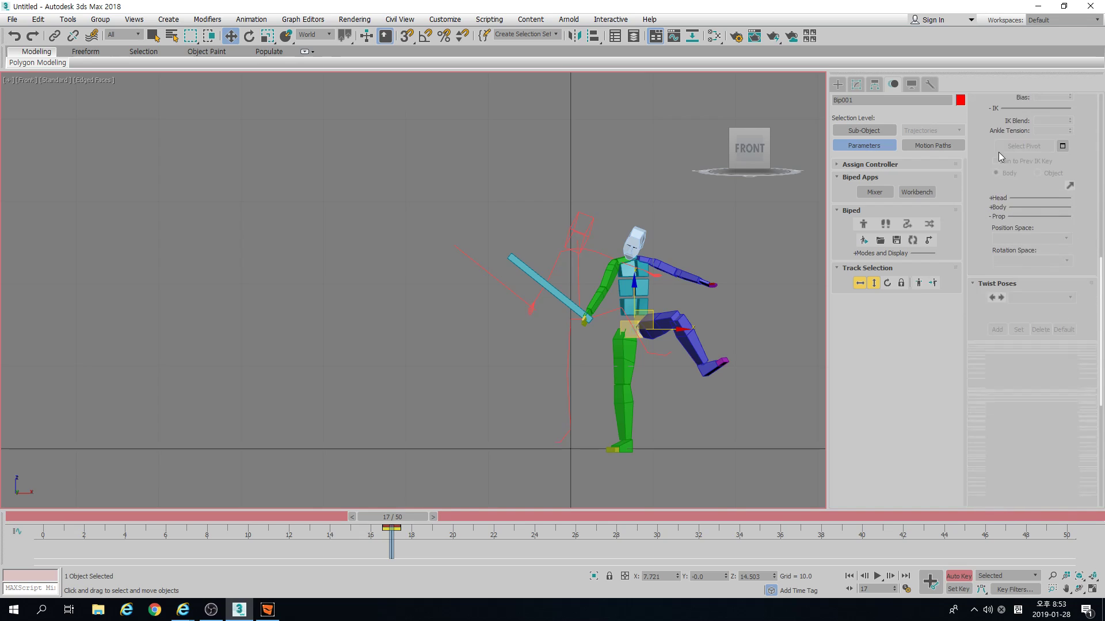
pyautogui.moveTo(982, 364); pyautogui.dragTo(986, 209)
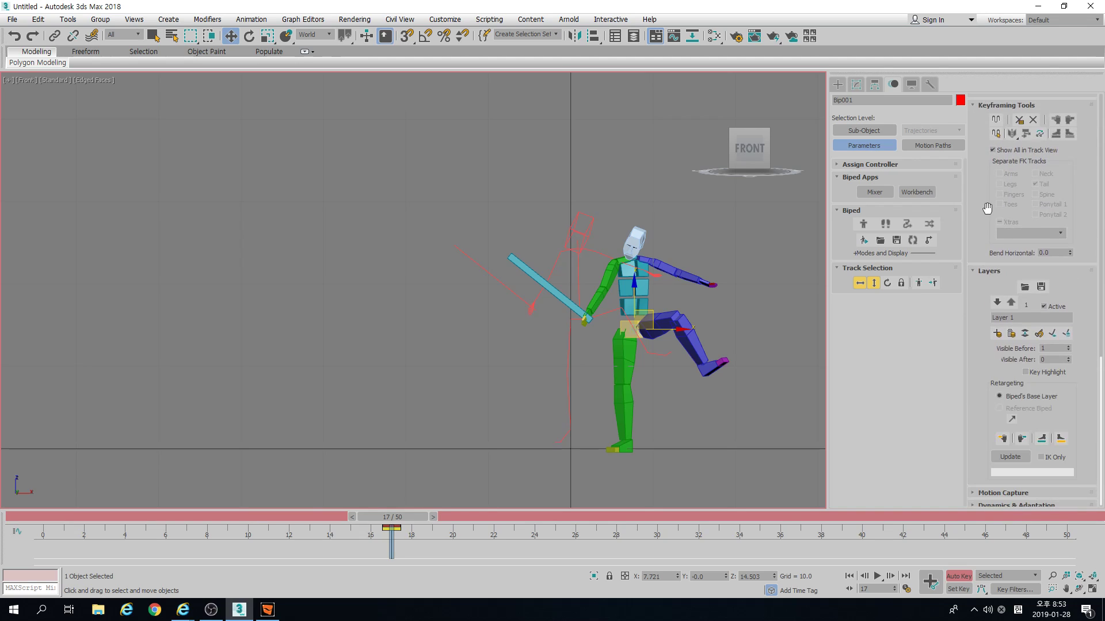
pyautogui.click(1015, 338)
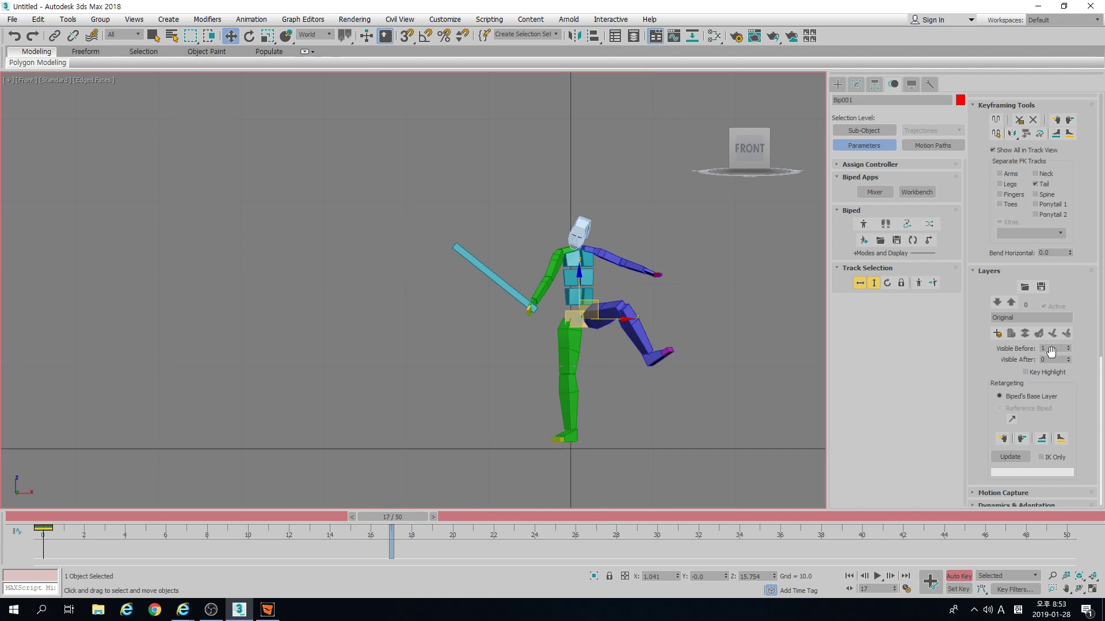
# Examine the Motion Capture and Dynamics & Adaptation settings, collapse both, and look back over the Bend Links and Key Info settings
pyautogui.scroll(2, 993, 332)
pyautogui.scroll(-2, 993, 332)
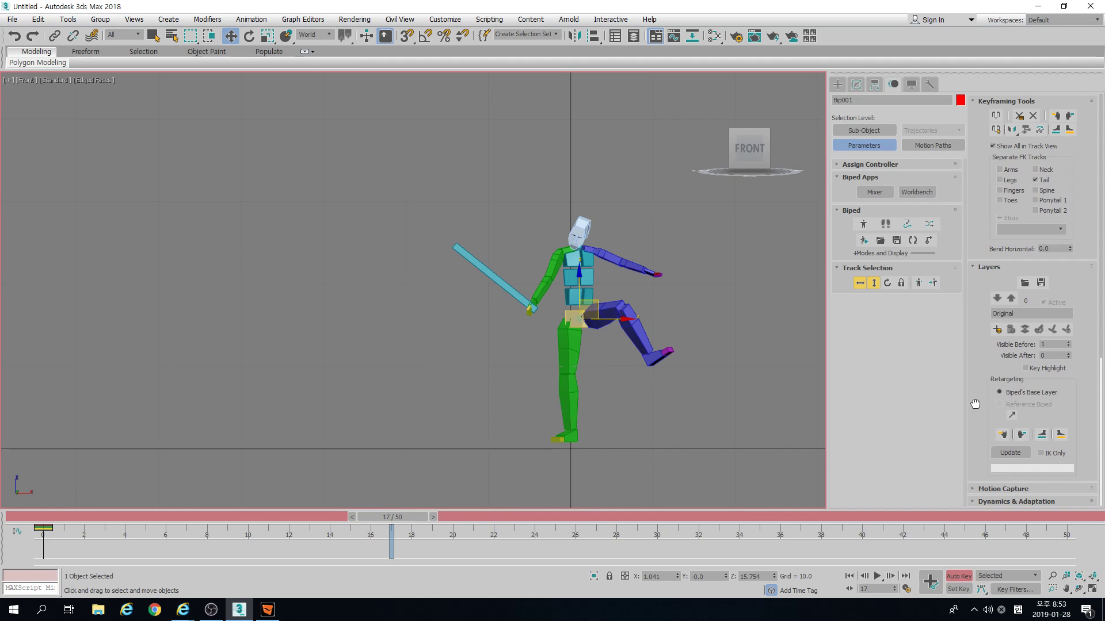
pyautogui.click(1009, 489)
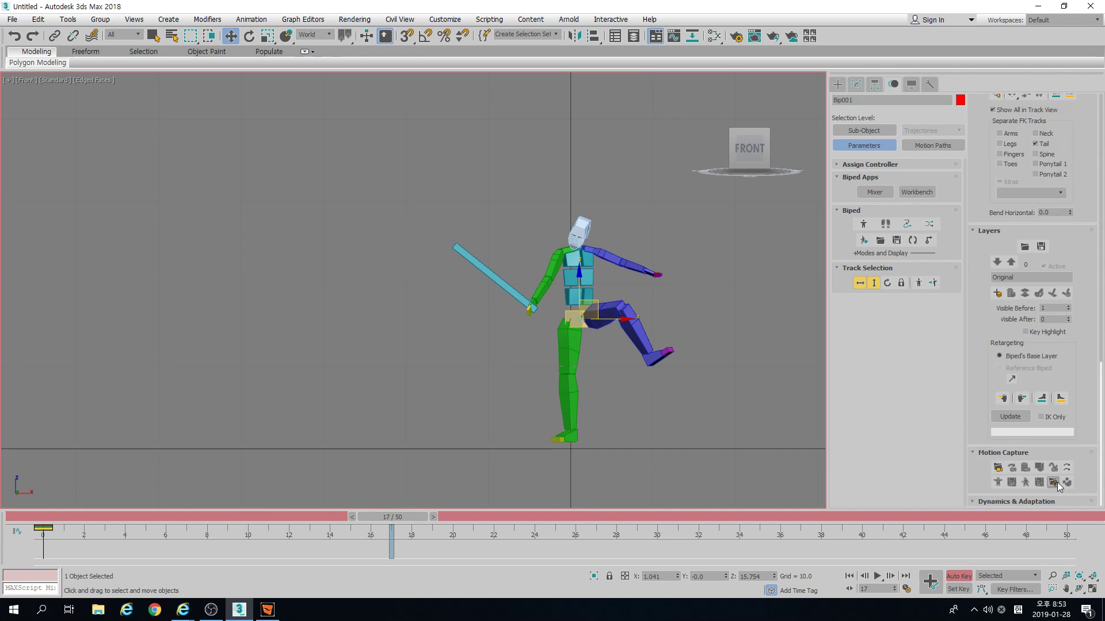
pyautogui.click(994, 453)
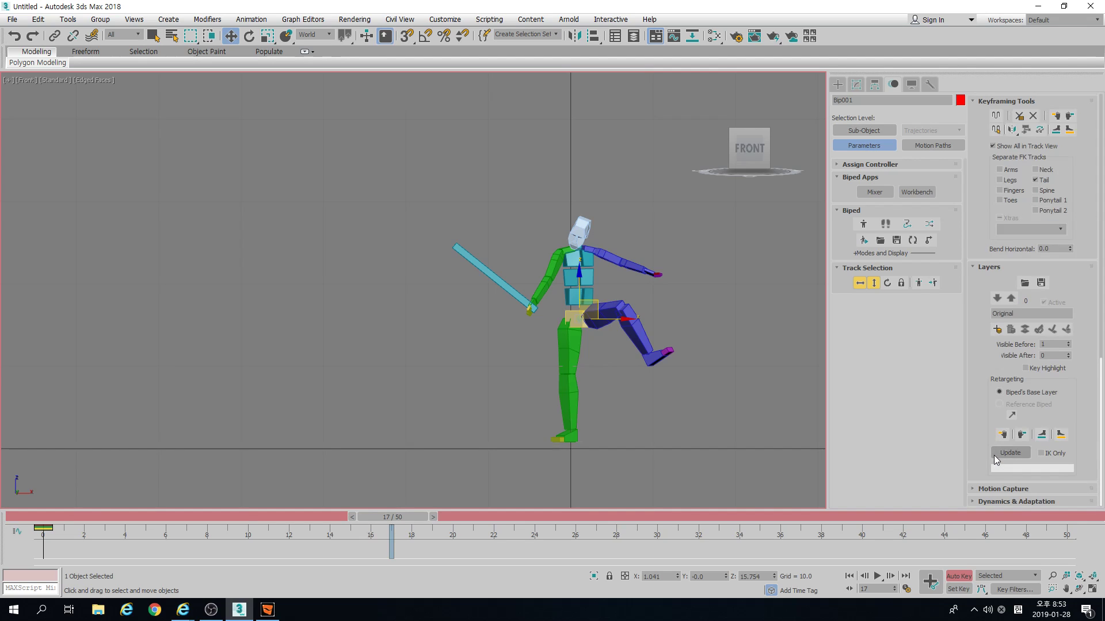
pyautogui.click(984, 502)
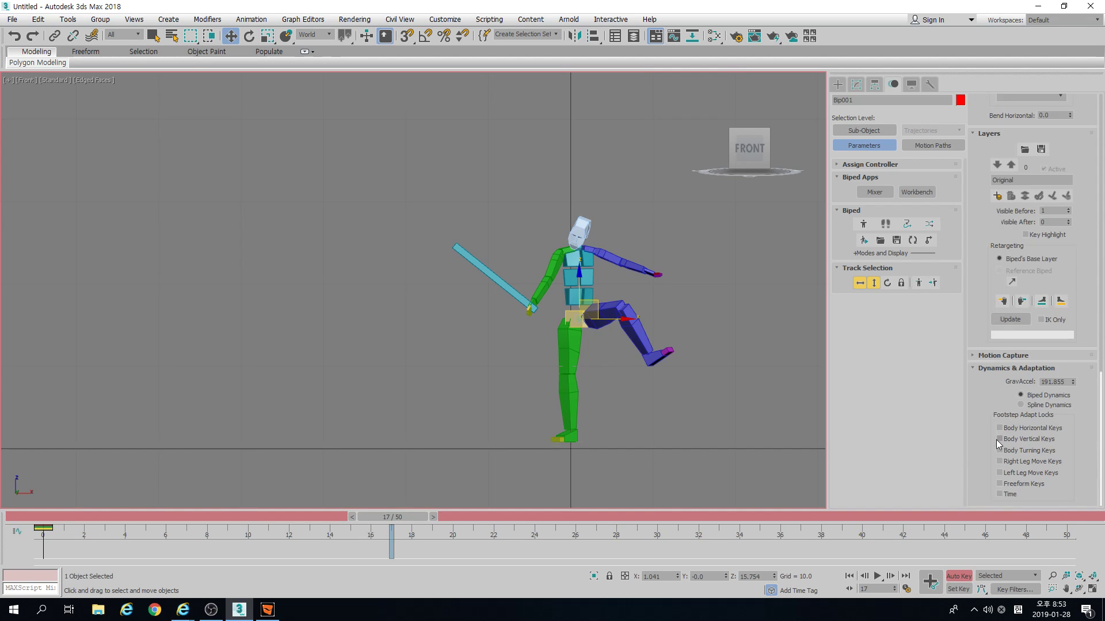
pyautogui.click(991, 368)
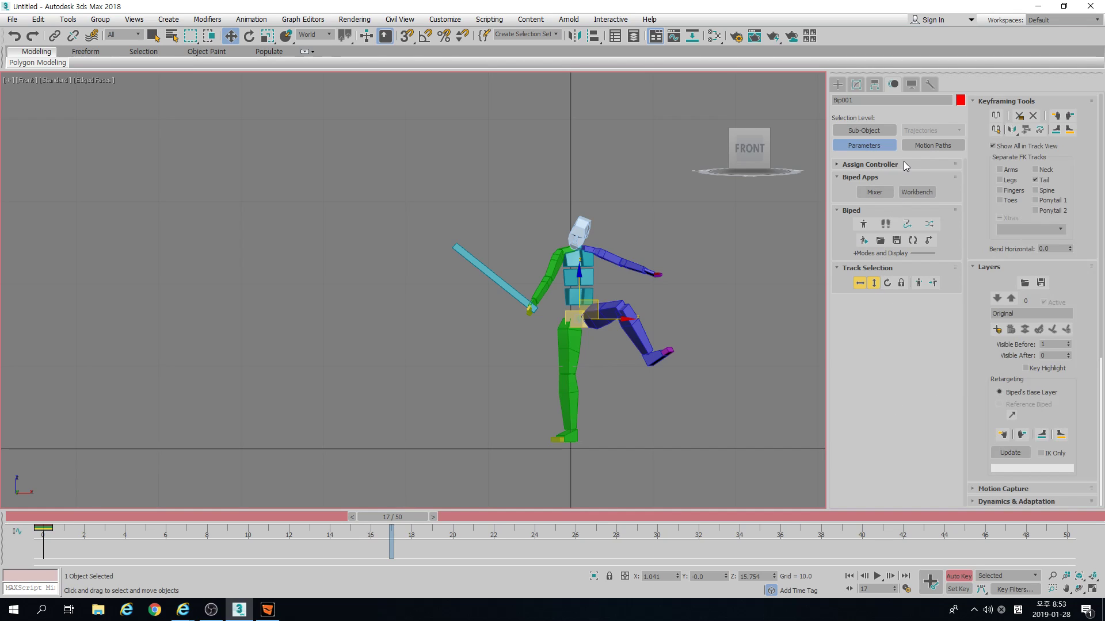
pyautogui.scroll(5, 975, 171)
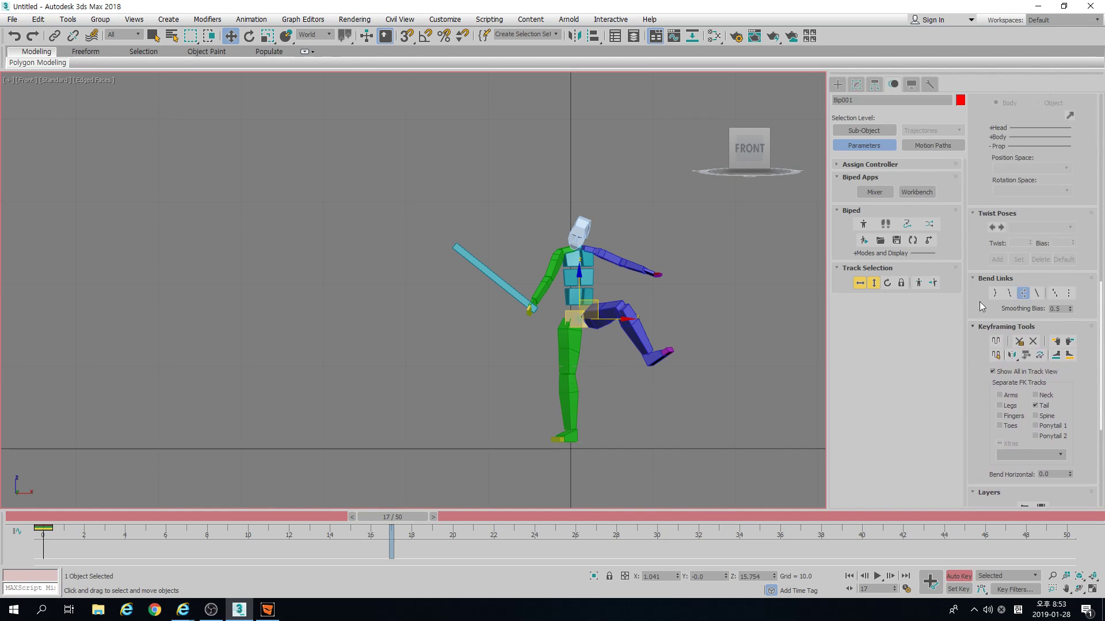
pyautogui.scroll(6, 980, 181)
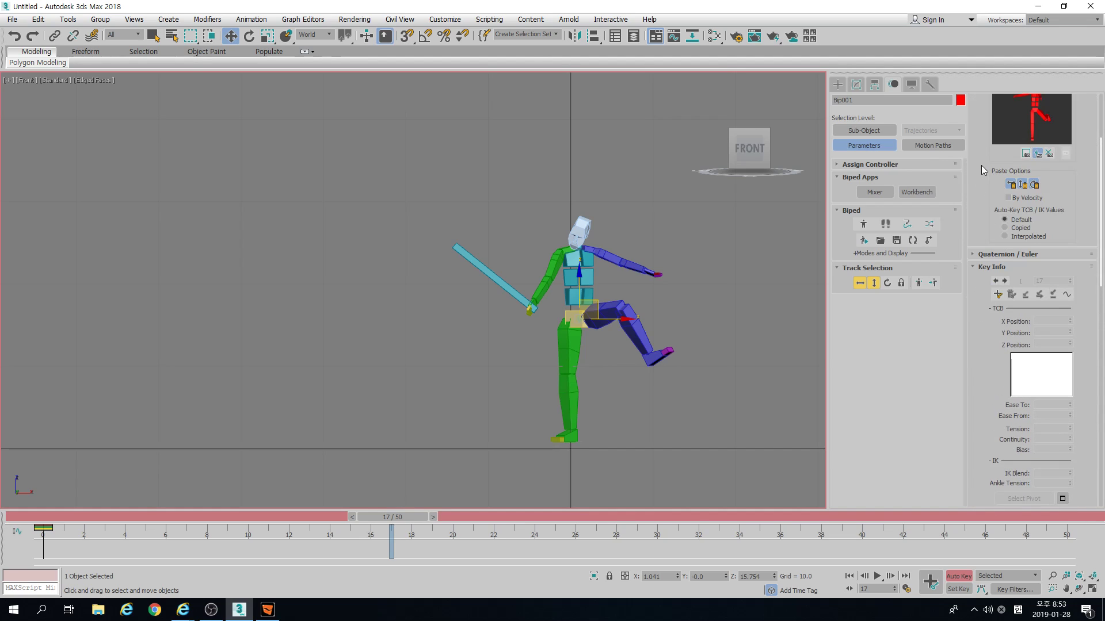